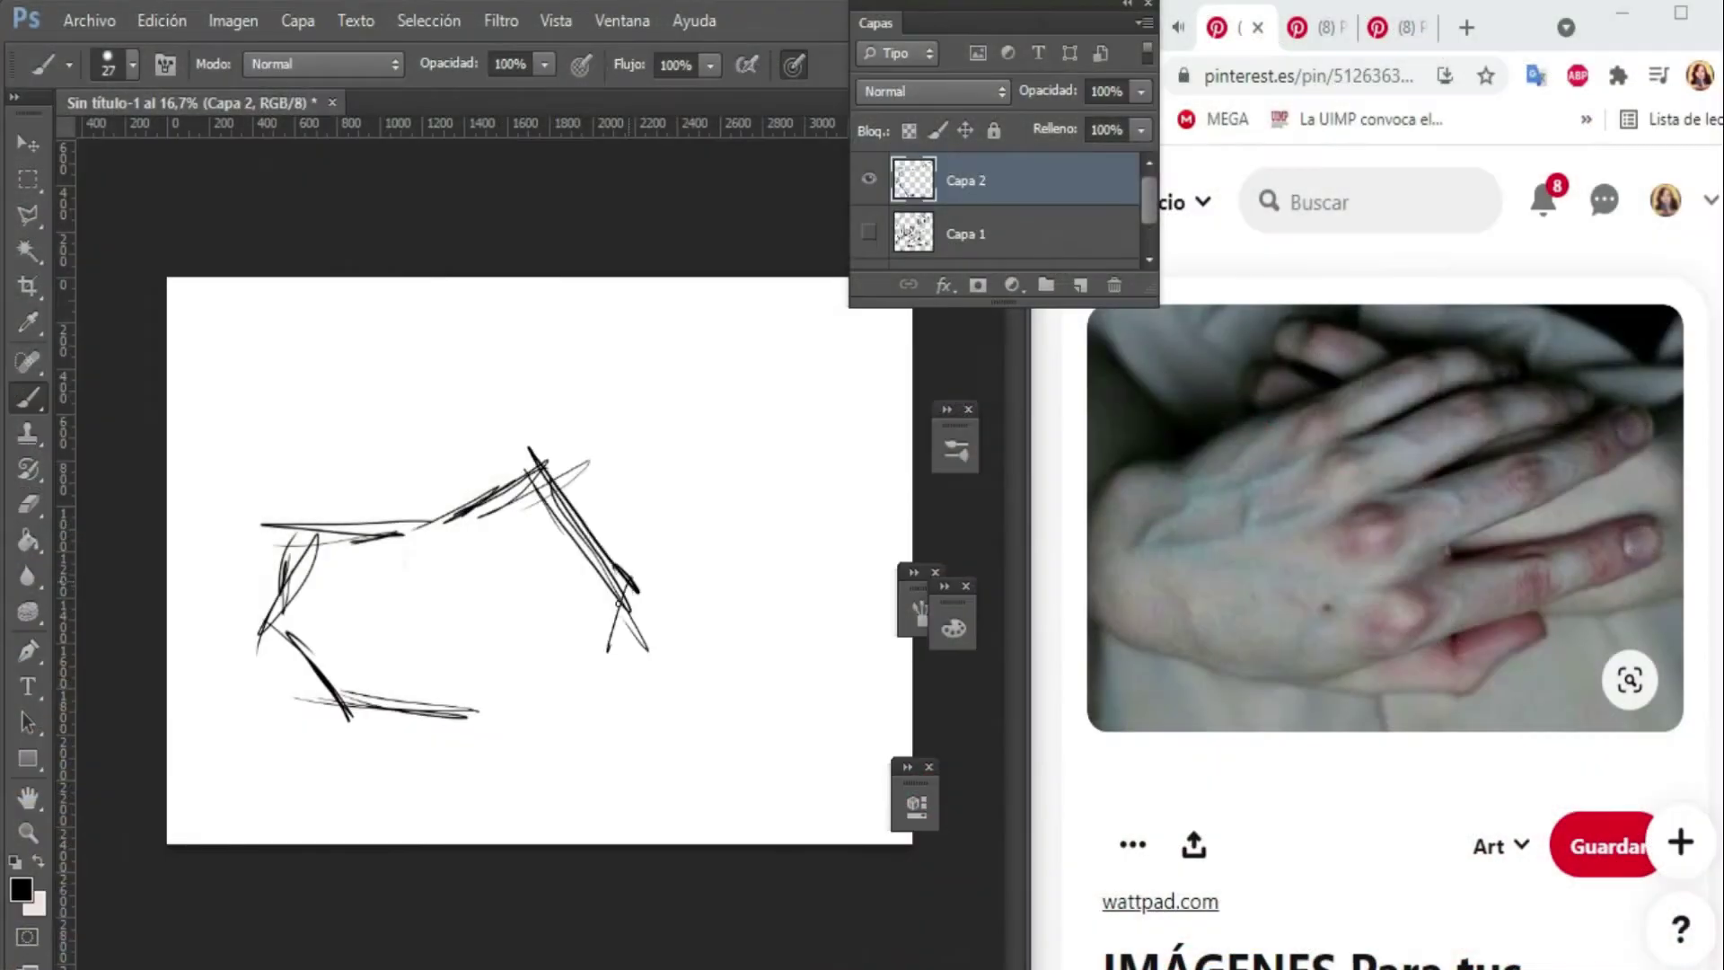
Sketch loose outlines of the two overlapping hands and fingers, then fade the sketch to light grey.
left_click_drag(621, 574, 601, 684)
left_click_drag(495, 714, 641, 727)
left_click_drag(645, 645, 727, 601)
left_click_drag(628, 568, 806, 530)
left_click_drag(646, 638, 767, 579)
left_click_drag(626, 563, 727, 447)
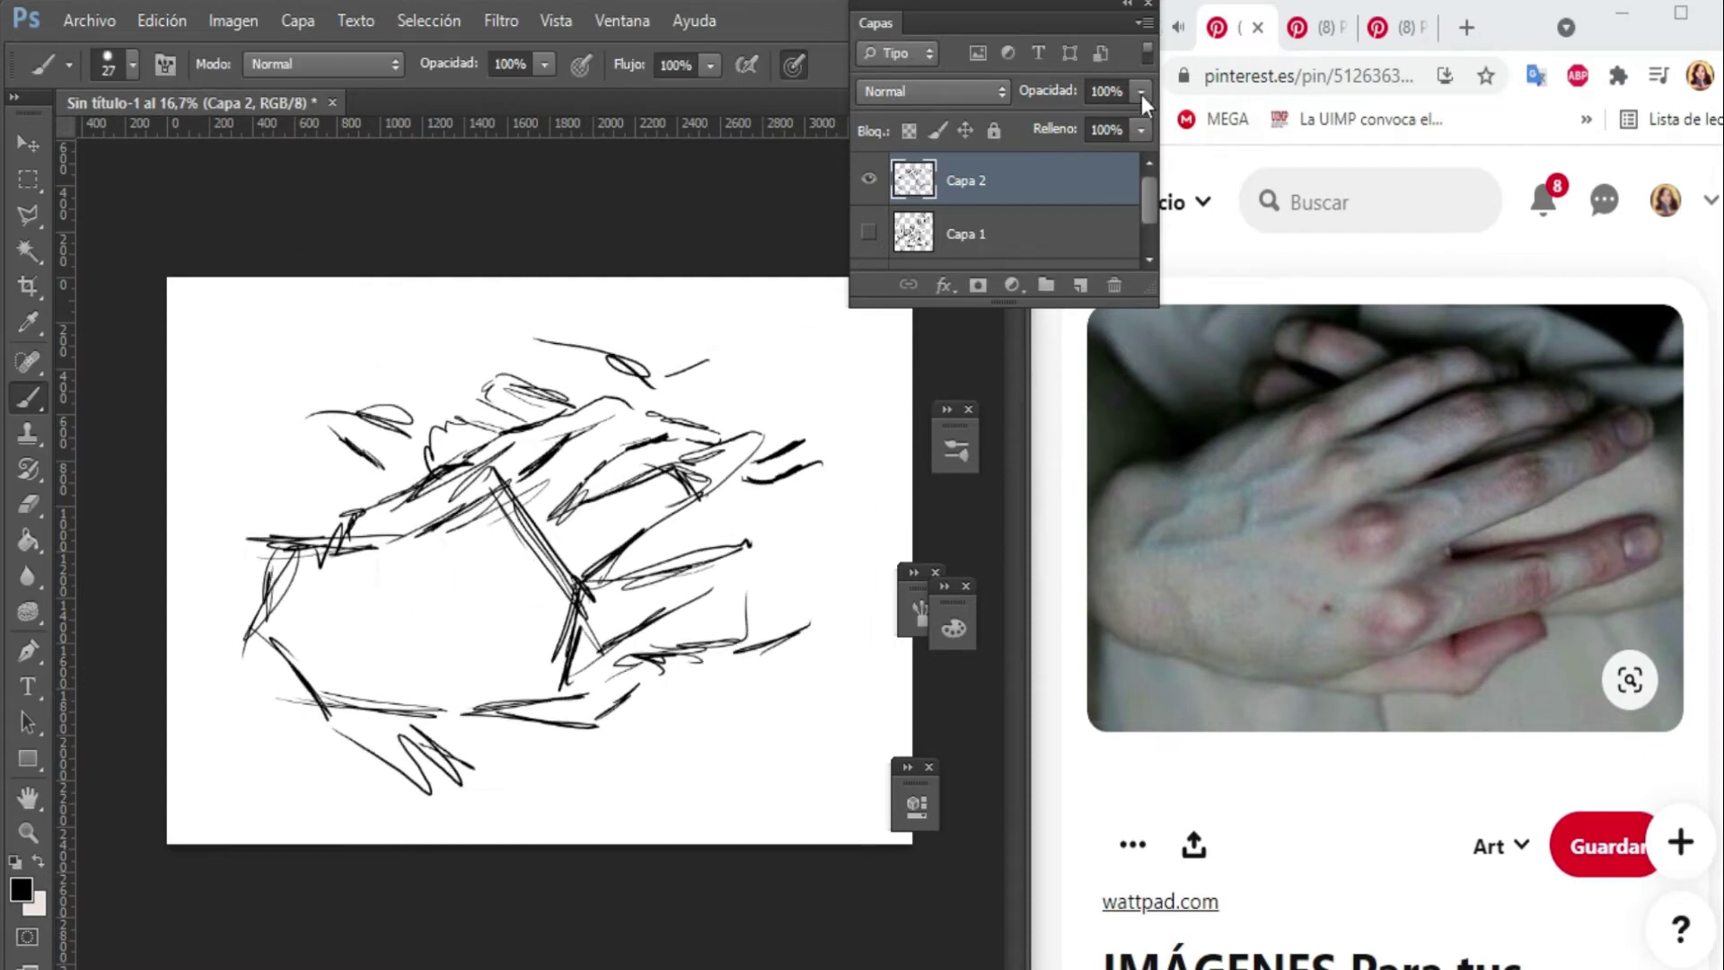
left_click(1106, 254)
Fill a new background layer with beige.
left_click(22, 889)
left_click(1238, 242)
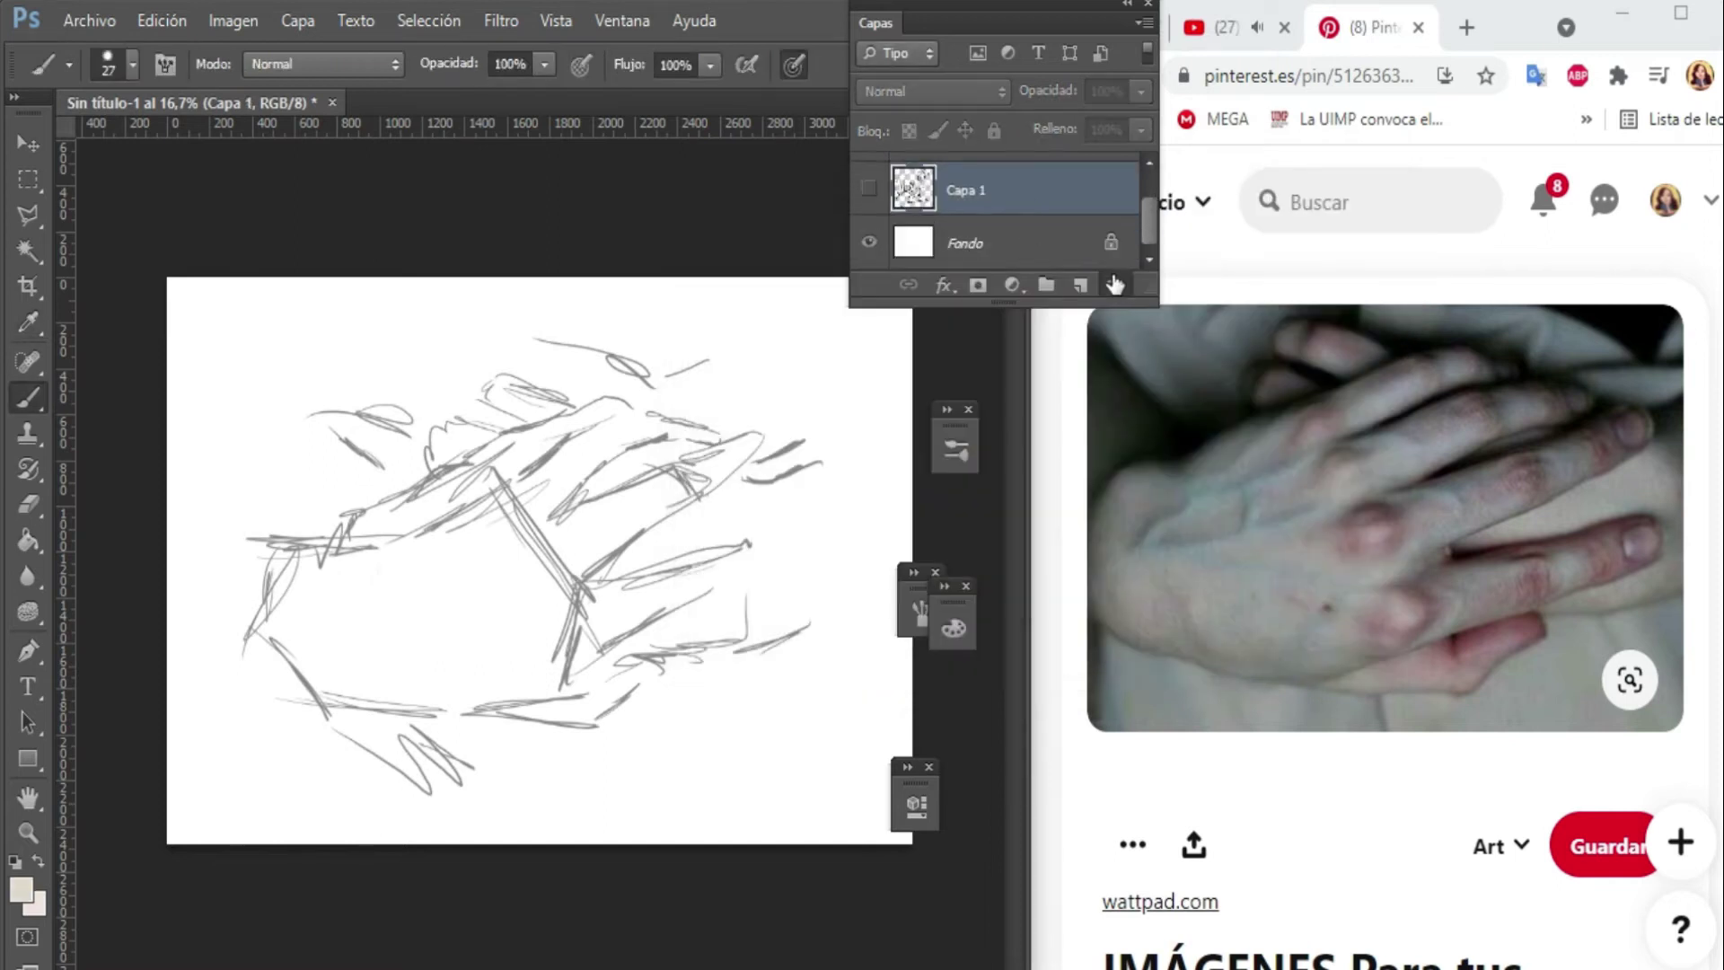
key("alt+BackSpace")
Rename the sketch layer to 'Dibujo'.
double_click(965, 180)
type("Dibujo")
key("Return")
Paint light-brown brush strokes over the fingers and hand.
key("b")
right_click(674, 470)
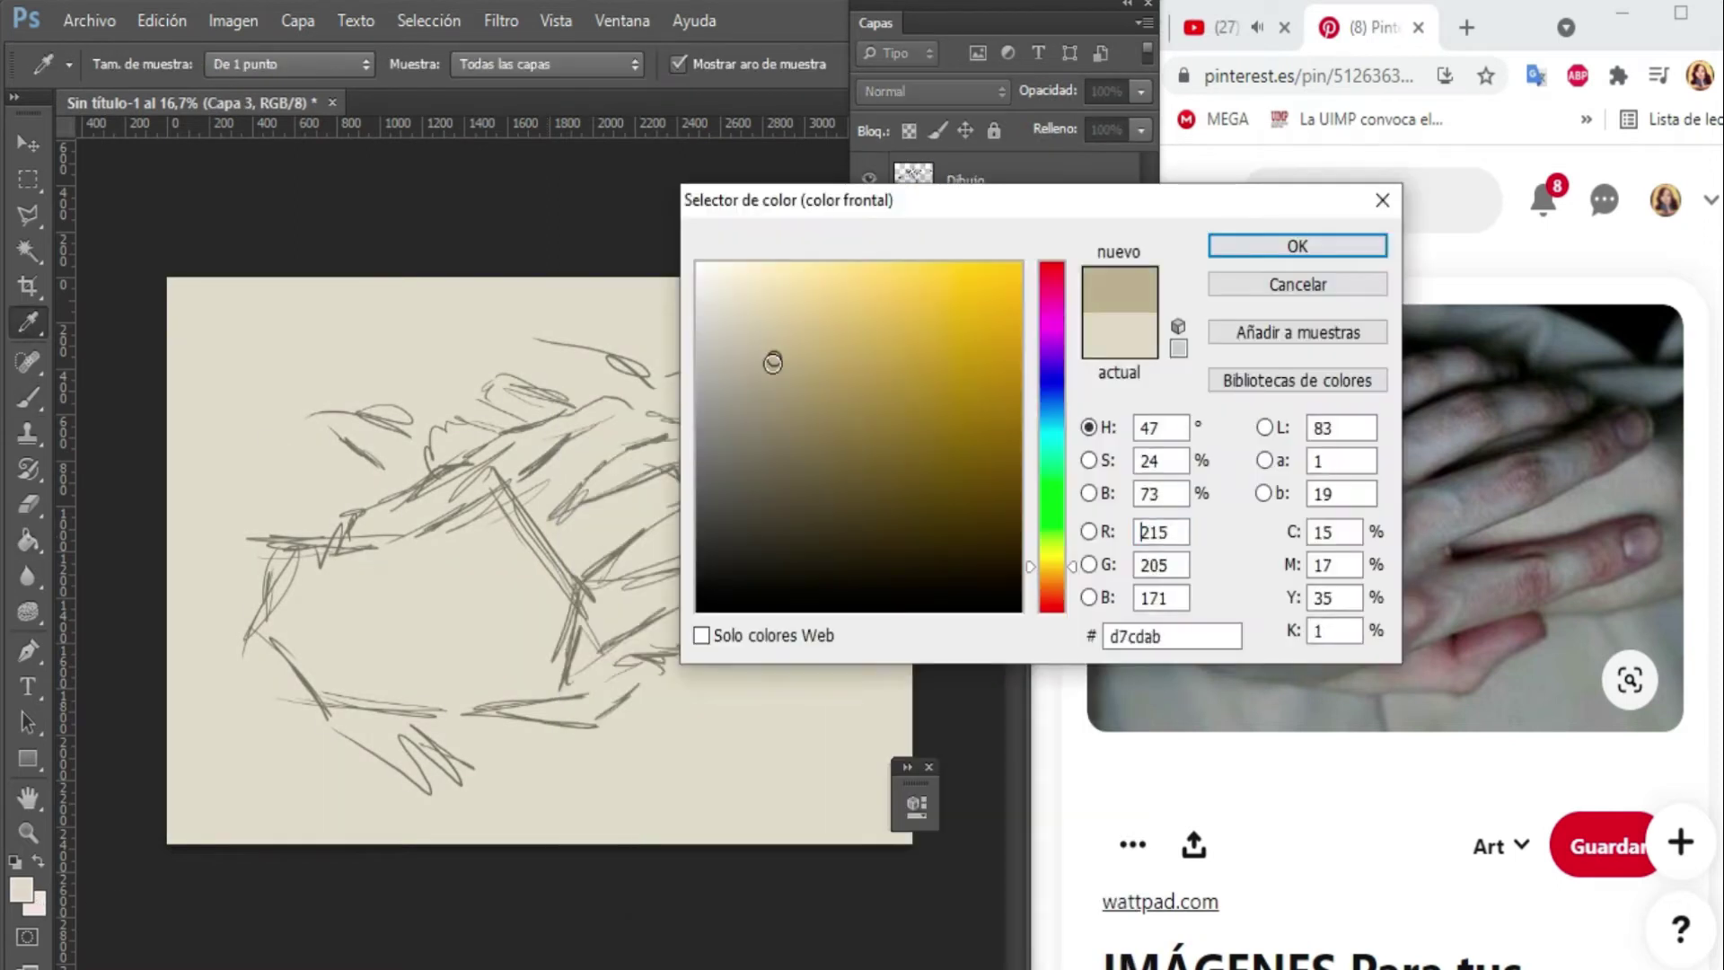
left_click(1296, 242)
mouse_move(592, 583)
left_mouse_down()
mouse_move(773, 431)
mouse_move(538, 462)
left_mouse_up()
left_click_drag(565, 395, 431, 467)
mouse_move(790, 529)
left_mouse_down()
mouse_move(647, 629)
mouse_move(808, 566)
left_mouse_up()
left_click_drag(431, 448, 323, 512)
On a new layer, paint pale salmon strokes across the fingers, hands and palm.
left_click(1080, 285)
key("i")
left_click(22, 889)
left_click(811, 275)
left_click(1296, 245)
key("b")
left_click_drag(556, 534, 611, 508)
left_click_drag(467, 472, 687, 413)
left_click_drag(619, 593, 763, 539)
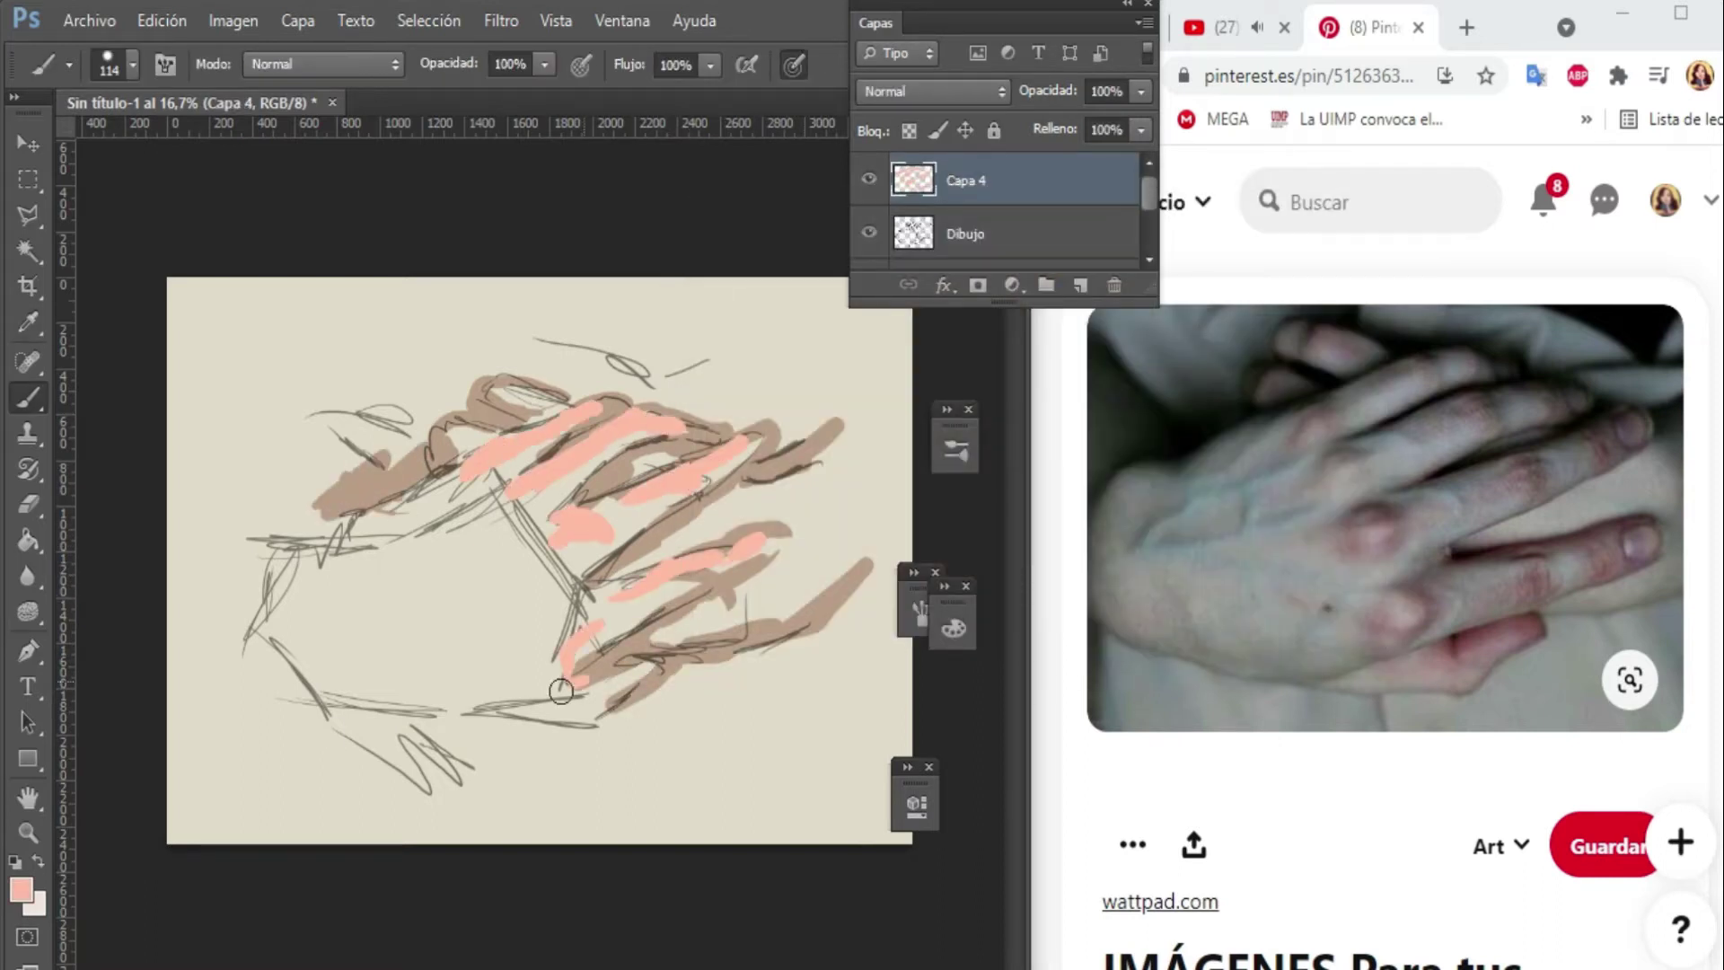
left_click_drag(647, 691, 305, 557)
left_click_drag(862, 431, 799, 571)
On a new layer, paint pinkish-brown strokes along the canvas edges.
left_click(965, 233)
left_click(22, 889)
left_click(1239, 242)
left_click(1080, 285)
left_click_drag(179, 345, 354, 490)
left_click_drag(179, 413, 198, 611)
left_click_drag(314, 705, 179, 835)
left_click_drag(557, 736, 709, 808)
left_click_drag(906, 323, 799, 422)
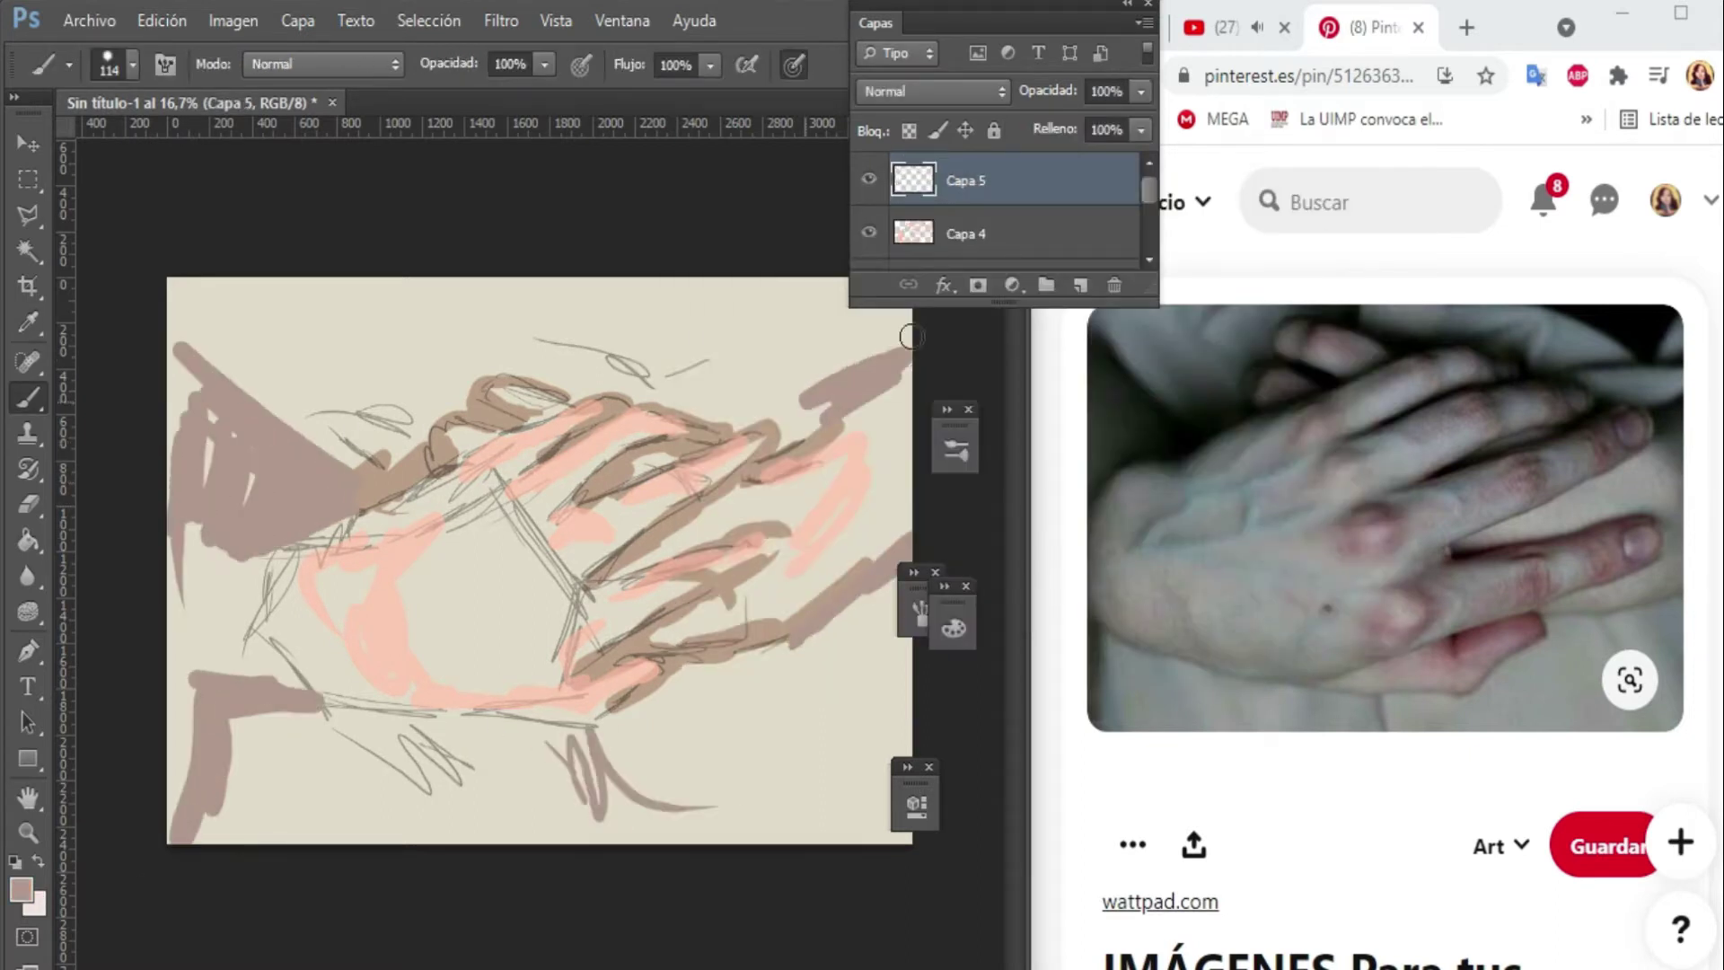
left_click_drag(665, 368, 907, 297)
On a new layer, set a 193 px brush and start painting pale cyan over the cloth.
left_click(1086, 285)
right_click(610, 404)
scroll(898, 719, "down", 2)
left_click(798, 741)
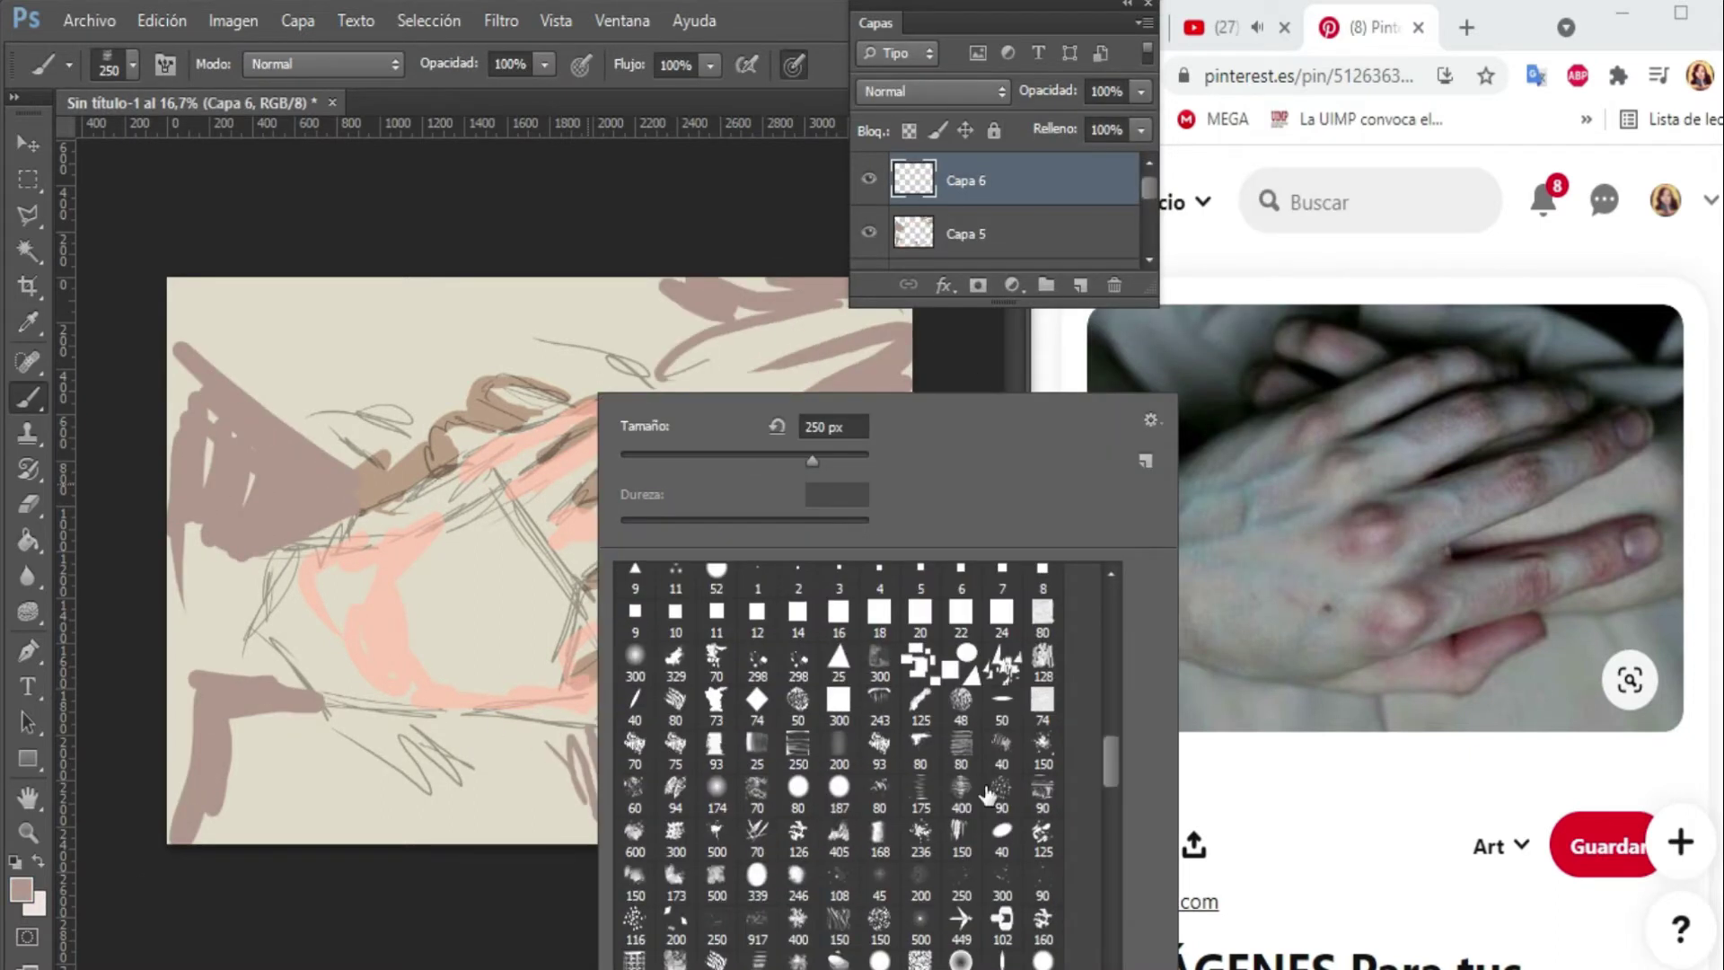
type("193")
key("Return")
left_click(21, 888)
left_click(758, 269)
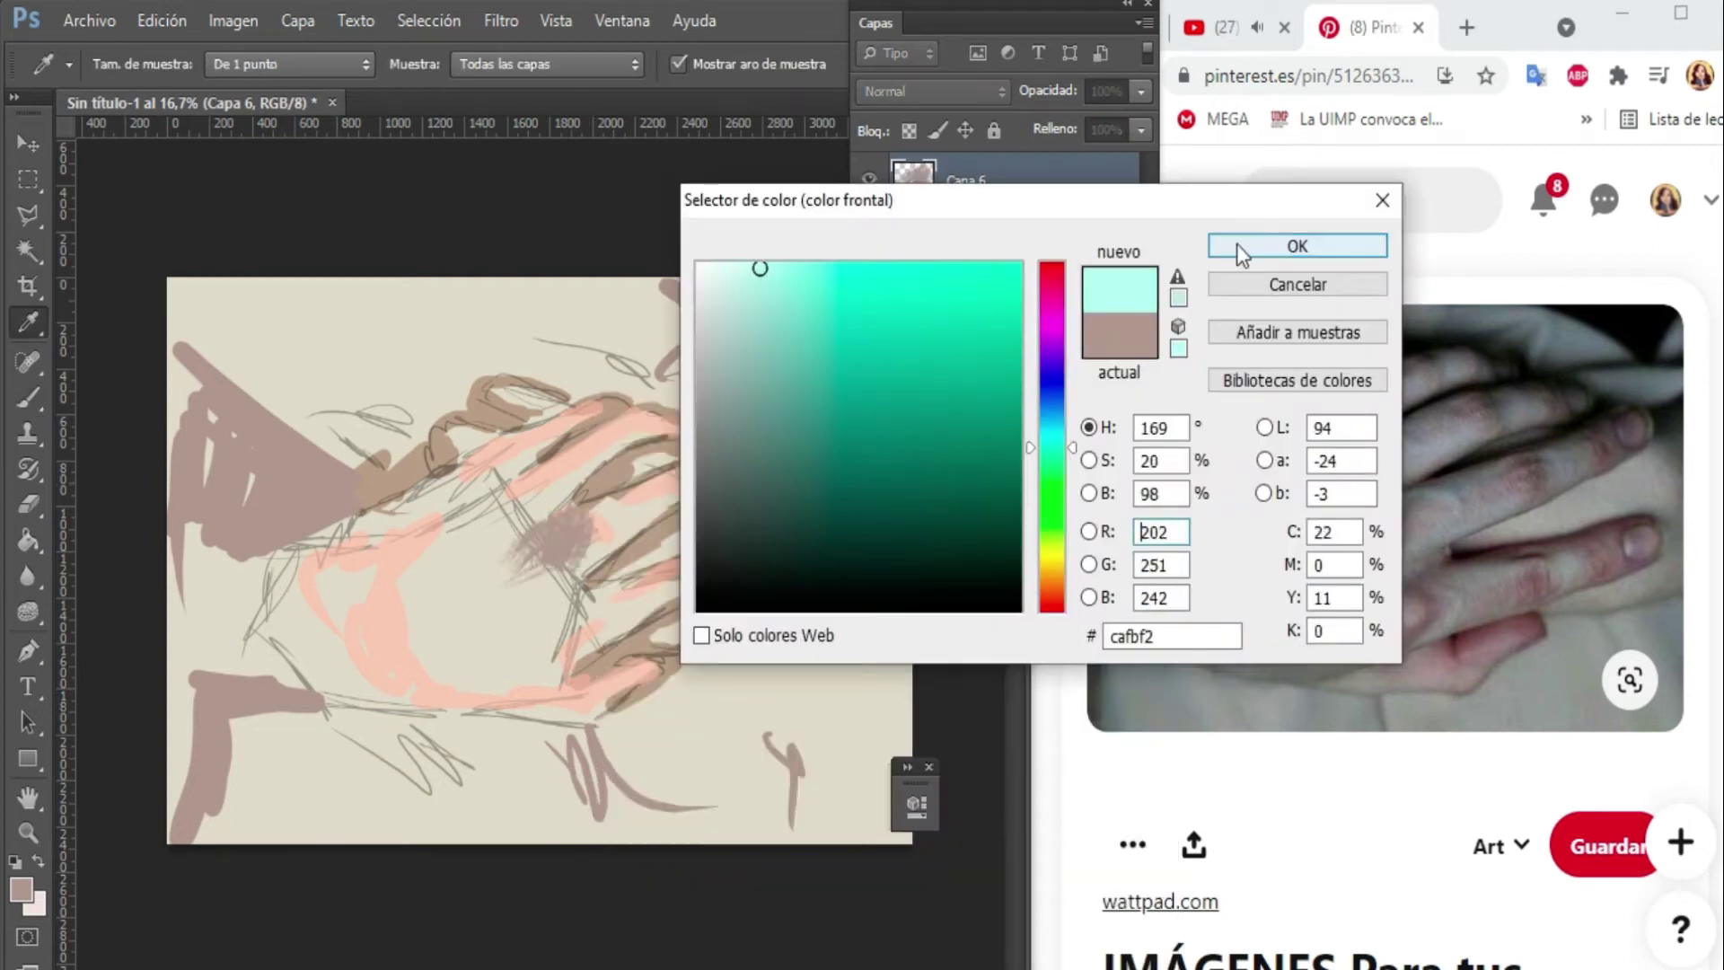
left_click(1239, 243)
left_click_drag(480, 534, 678, 471)
Sweep large cyan strokes across the background and cloth.
mouse_move(520, 495)
left_mouse_down()
mouse_move(308, 550)
mouse_move(435, 454)
mouse_move(530, 279)
mouse_move(736, 386)
left_mouse_up()
left_click_drag(628, 619, 763, 754)
left_click_drag(1048, 91, 1024, 91)
On a new layer, paint blue across the top and cyan around the corners.
left_click(1080, 285)
key("i")
left_click(21, 889)
left_click(767, 312)
key("Return")
key("b")
mouse_move(368, 306)
left_mouse_down()
mouse_move(493, 395)
mouse_move(270, 467)
mouse_move(761, 413)
mouse_move(359, 296)
mouse_move(180, 422)
left_mouse_up()
mouse_move(189, 700)
left_mouse_down()
mouse_move(341, 790)
mouse_move(688, 725)
mouse_move(790, 799)
mouse_move(628, 808)
left_mouse_up()
On another new layer, paint cyan strokes across the middle and lower right of the cloth.
key("ctrl+shift+alt+n")
left_click_drag(431, 655, 314, 575)
mouse_move(494, 584)
left_mouse_down()
mouse_move(534, 449)
mouse_move(610, 629)
left_mouse_up()
left_click_drag(574, 575, 825, 619)
left_click_drag(808, 431, 898, 611)
left_click_drag(180, 494, 251, 664)
Switch to a darker teal and paint strokes at the top left on a new layer.
left_click(22, 889)
left_click(767, 426)
key("Return")
key("b")
left_click_drag(180, 565, 260, 458)
left_click_drag(216, 512, 458, 386)
key("ctrl+shift+alt+n")
mouse_move(153, 485)
left_mouse_down()
mouse_move(218, 385)
mouse_move(180, 305)
left_mouse_up()
Paint dark teal shadows in the cloth folds, along the right edge and across the top.
left_click_drag(378, 467, 485, 377)
mouse_move(224, 647)
left_mouse_down()
mouse_move(161, 731)
mouse_move(162, 835)
left_mouse_up()
mouse_move(799, 656)
left_mouse_down()
mouse_move(901, 642)
mouse_move(880, 736)
left_mouse_up()
left_click_drag(907, 314, 817, 440)
left_click_drag(907, 386, 799, 458)
left_click_drag(898, 288, 736, 386)
left_click_drag(835, 278, 620, 404)
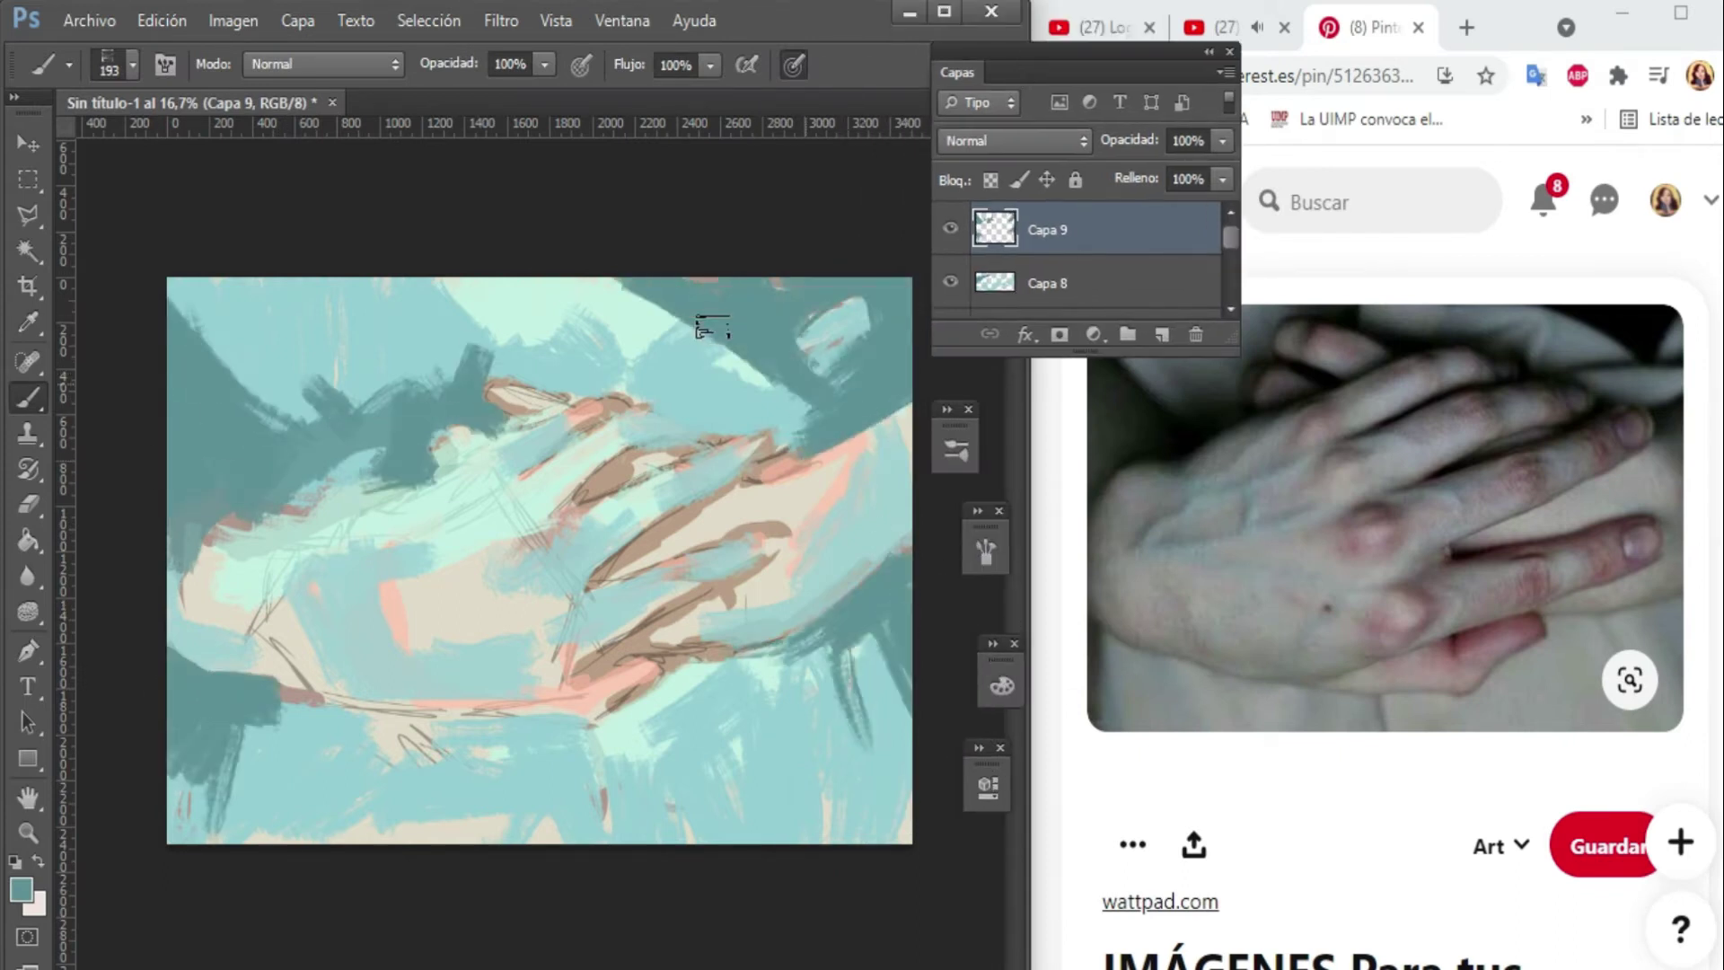
left_click_drag(763, 279, 467, 377)
On a new layer, paint cream highlights across the hands with a brush of about 123 px.
left_click(21, 889)
left_click(713, 289)
key("Return")
key("ctrl+shift+alt+n")
right_click(669, 386)
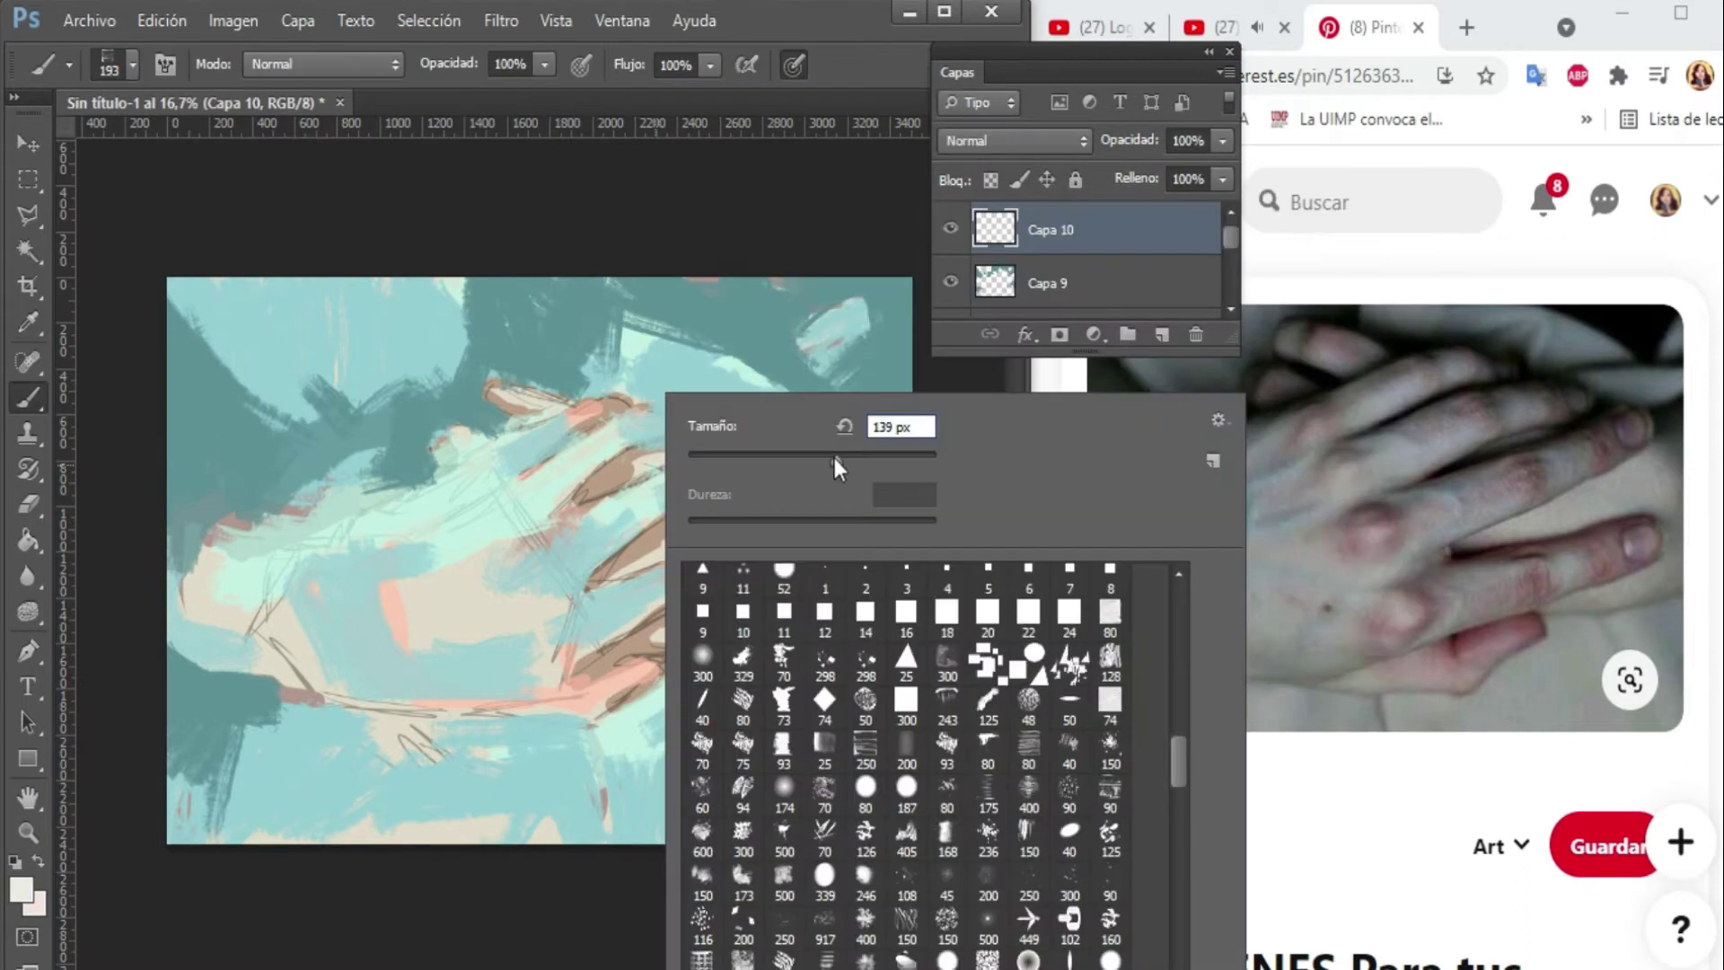
left_click_drag(808, 454, 834, 458)
left_click_drag(640, 433, 572, 423)
left_click_drag(772, 448, 664, 503)
left_click_drag(619, 556, 529, 611)
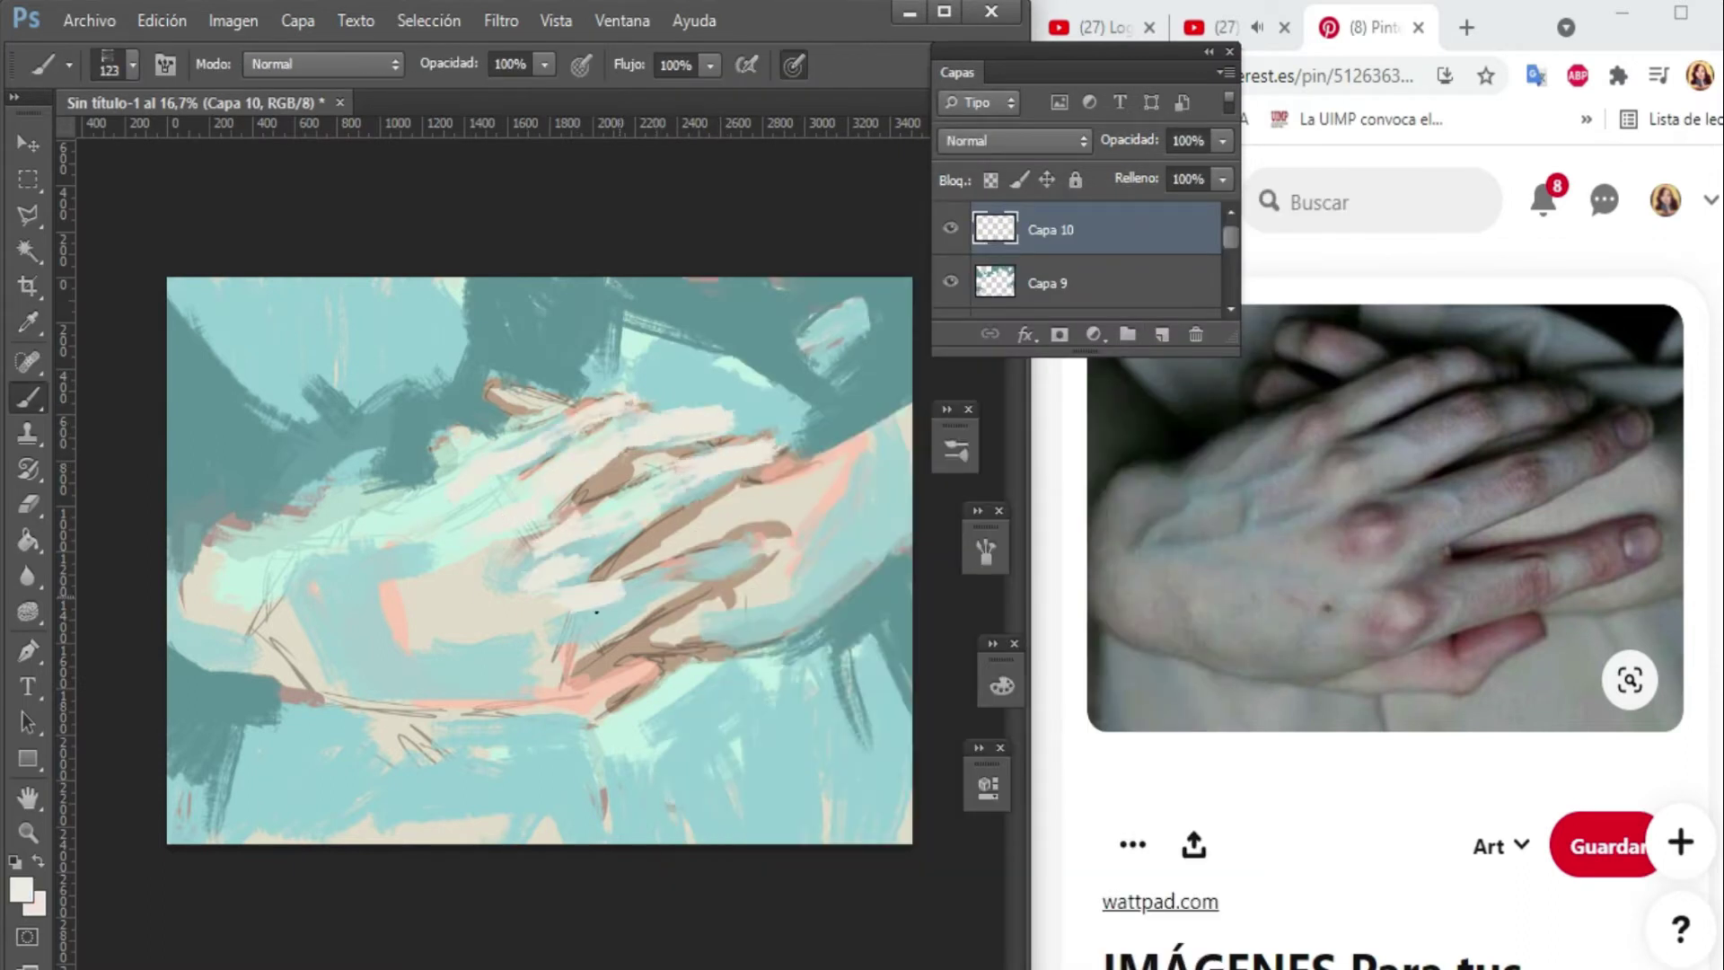
left_click_drag(790, 521, 575, 628)
mouse_move(647, 673)
left_mouse_down()
mouse_move(449, 628)
mouse_move(270, 691)
left_mouse_up()
On a new layer, paint sampled beige over the central hand with a 158 px brush.
key("ctrl+shift+alt+n")
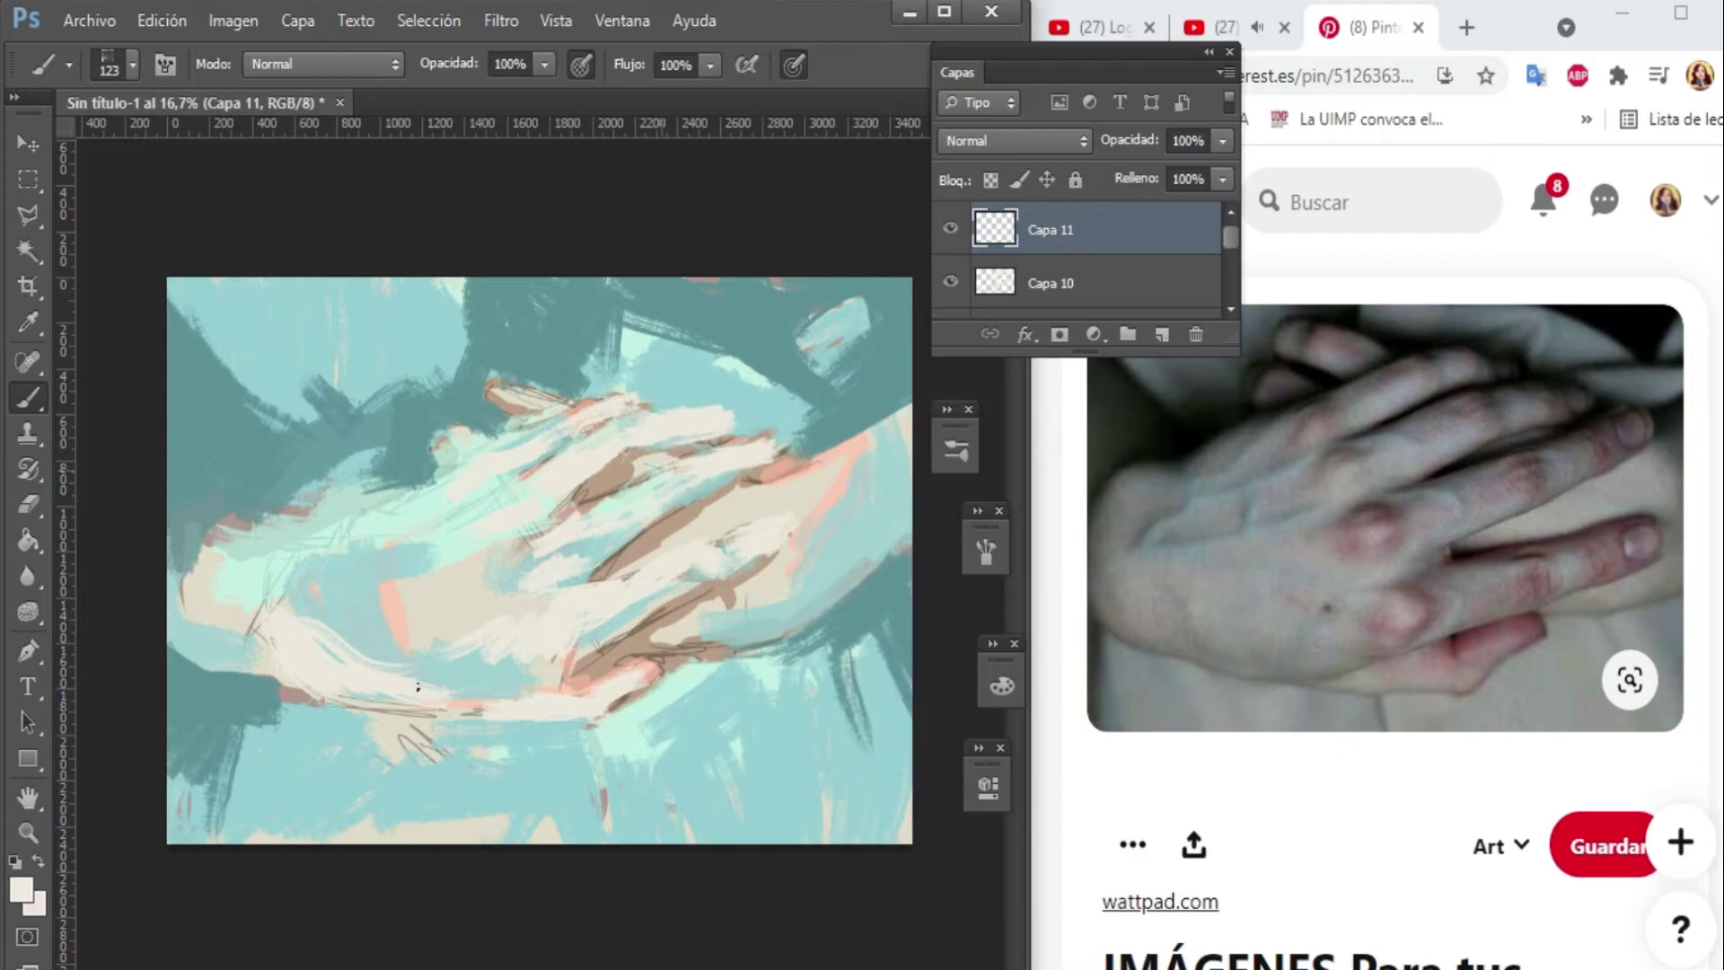
left_click(21, 889)
left_click(520, 597)
key("Return")
key("bracketright")
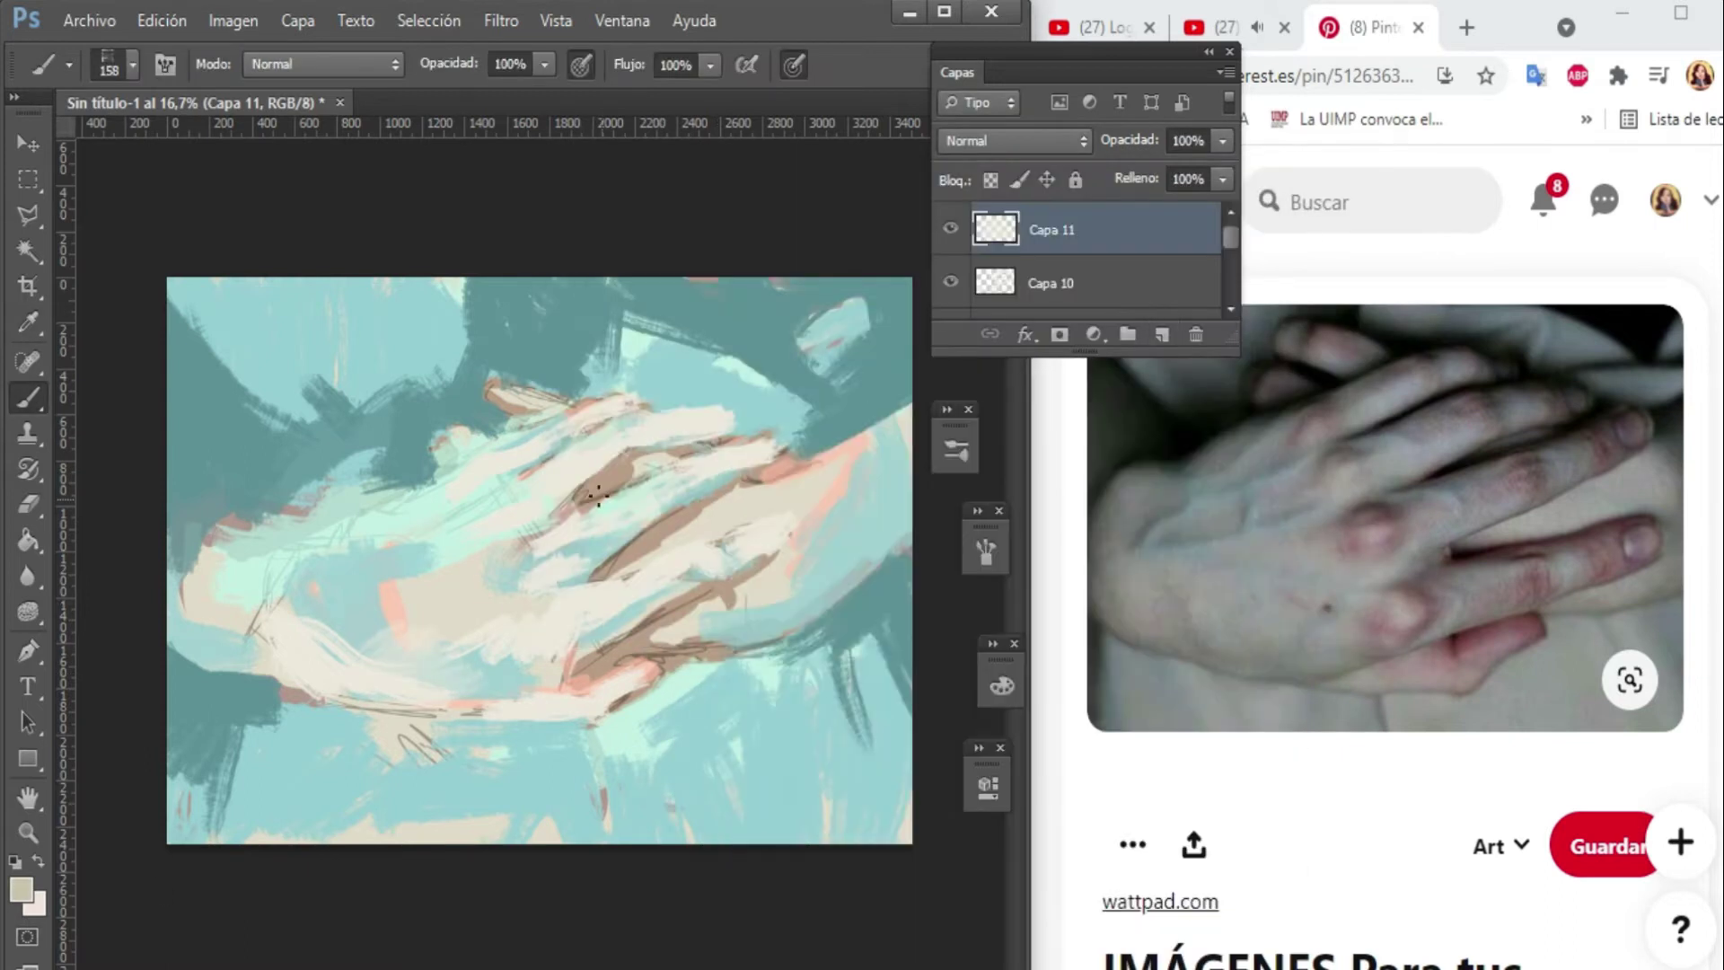
left_click_drag(468, 560, 664, 611)
mouse_move(763, 539)
left_mouse_down()
mouse_move(427, 493)
mouse_move(440, 479)
mouse_move(288, 521)
mouse_move(206, 584)
mouse_move(269, 682)
mouse_move(474, 724)
mouse_move(898, 575)
left_mouse_up()
Add beige strokes to the lower and right hand and cover the brown marks.
key("ctrl+shift+alt+n")
mouse_move(683, 539)
left_mouse_down()
mouse_move(808, 467)
mouse_move(790, 422)
left_mouse_up()
key("alt")
key("ctrl+shift+alt+n")
left_click_drag(750, 627, 759, 607)
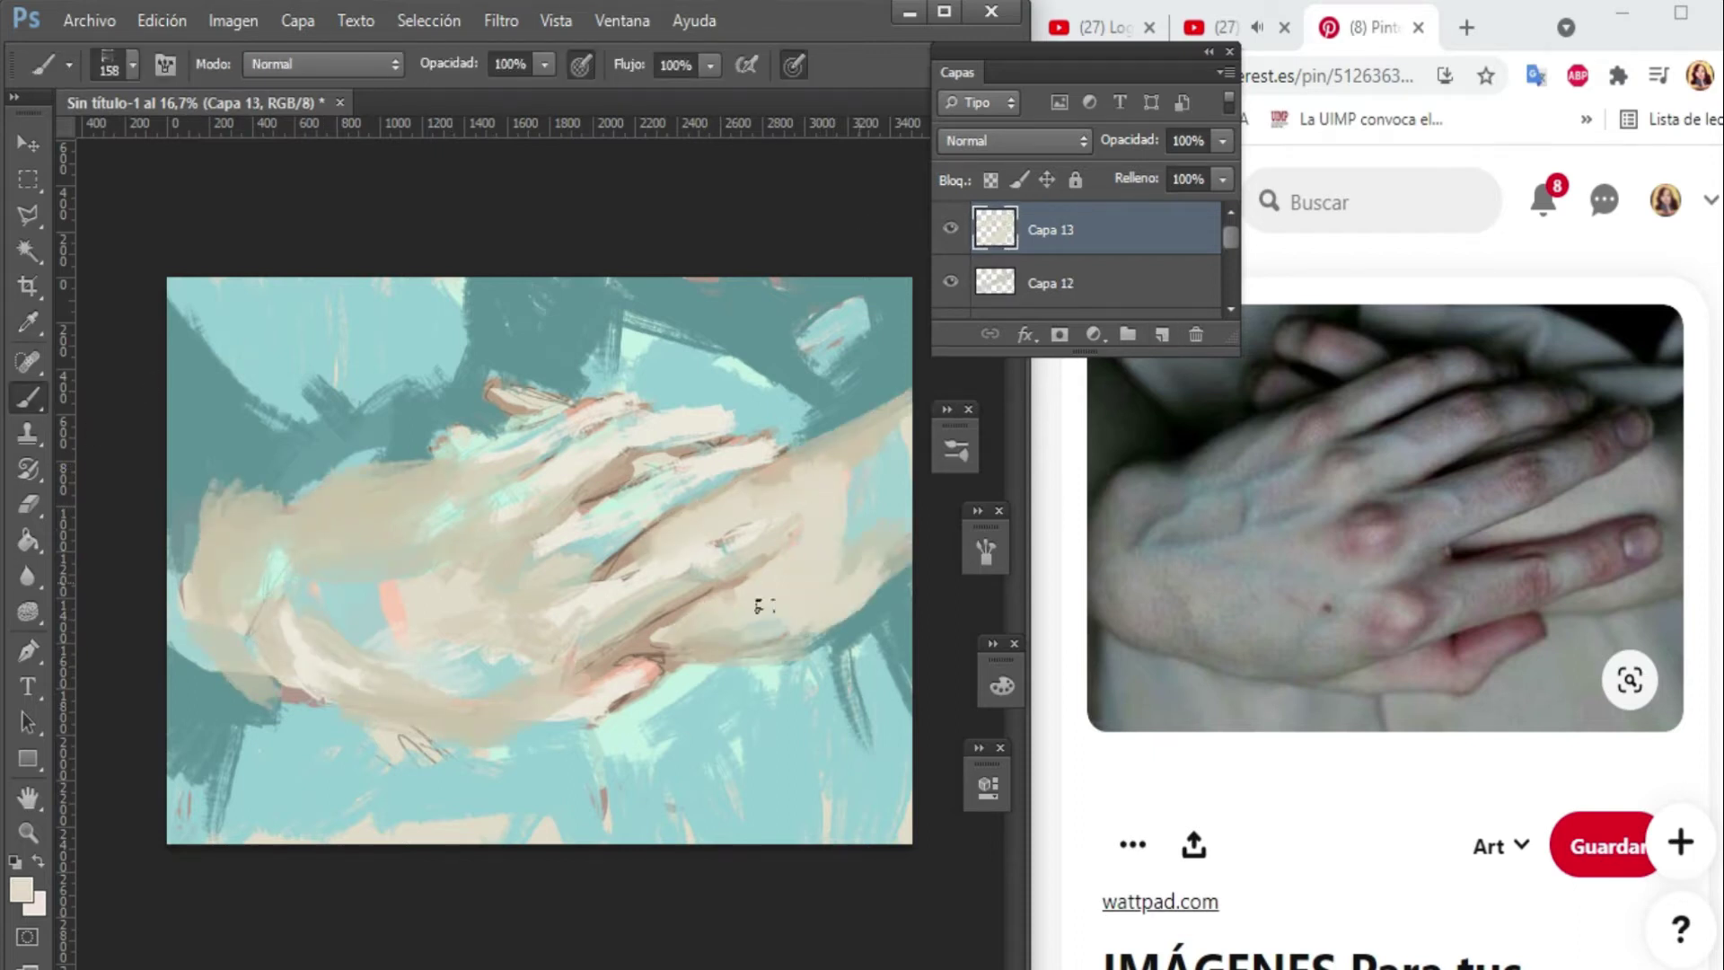
left_click_drag(639, 481, 480, 437)
Try a dark teal stroke on the upper hand, then undo it.
left_click(22, 891)
left_click(1108, 223)
mouse_move(619, 386)
left_mouse_down()
mouse_move(500, 360)
mouse_move(430, 446)
mouse_move(279, 454)
mouse_move(256, 417)
mouse_move(193, 467)
left_mouse_up()
key("ctrl+z")
Paint dark teal strokes along the left, bottom, right and upper-right edges.
mouse_move(180, 323)
left_mouse_down()
mouse_move(305, 481)
mouse_move(180, 449)
left_mouse_up()
left_click_drag(184, 691, 269, 700)
mouse_move(180, 718)
left_mouse_down()
mouse_move(216, 766)
mouse_move(359, 709)
mouse_move(691, 691)
left_mouse_up()
left_click_drag(907, 575, 853, 633)
mouse_move(907, 328)
left_mouse_down()
mouse_move(826, 408)
mouse_move(797, 375)
mouse_move(898, 296)
mouse_move(687, 355)
left_mouse_up()
left_click_drag(502, 278, 460, 382)
key("ctrl+shift+alt+n")
key("ctrl+shift+alt+n")
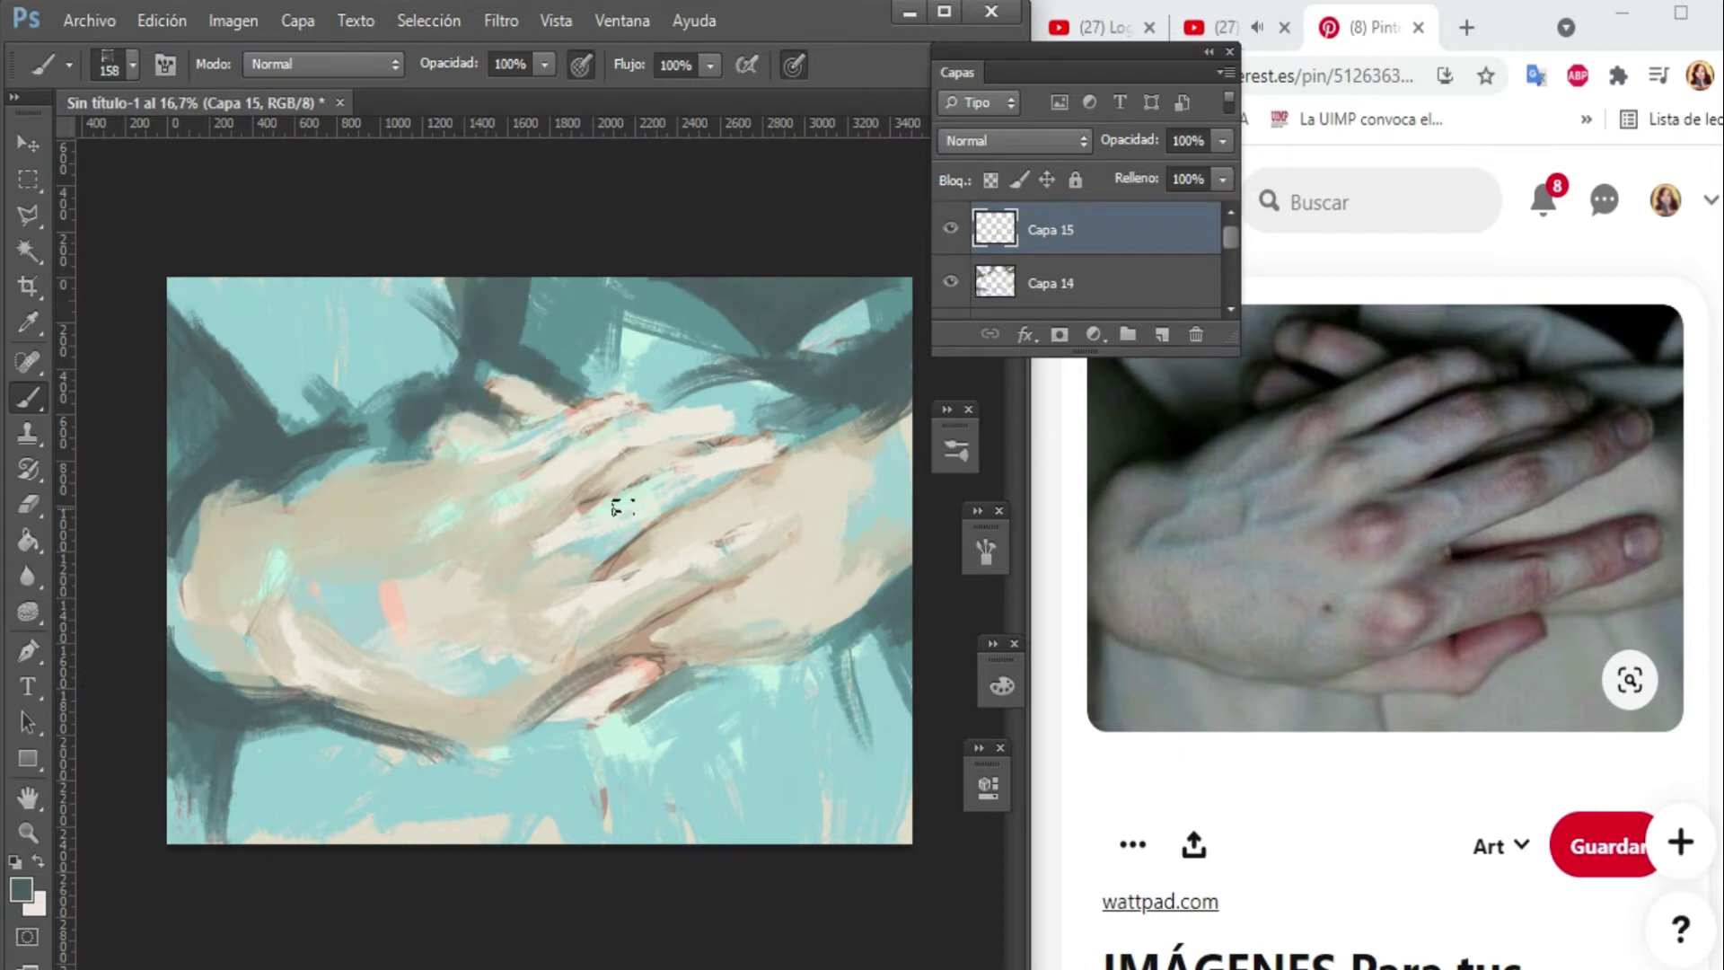
left_click(20, 888)
Pick a pink and paint pink strokes over the hand and fingers on a new layer.
left_click(916, 588)
left_click(703, 347)
left_click(1067, 258)
mouse_move(628, 665)
left_mouse_down()
mouse_move(654, 674)
mouse_move(557, 629)
mouse_move(736, 547)
left_mouse_up()
mouse_move(583, 574)
left_mouse_down()
mouse_move(812, 512)
mouse_move(700, 472)
left_mouse_up()
mouse_move(736, 476)
left_mouse_down()
mouse_move(765, 438)
mouse_move(539, 507)
left_mouse_up()
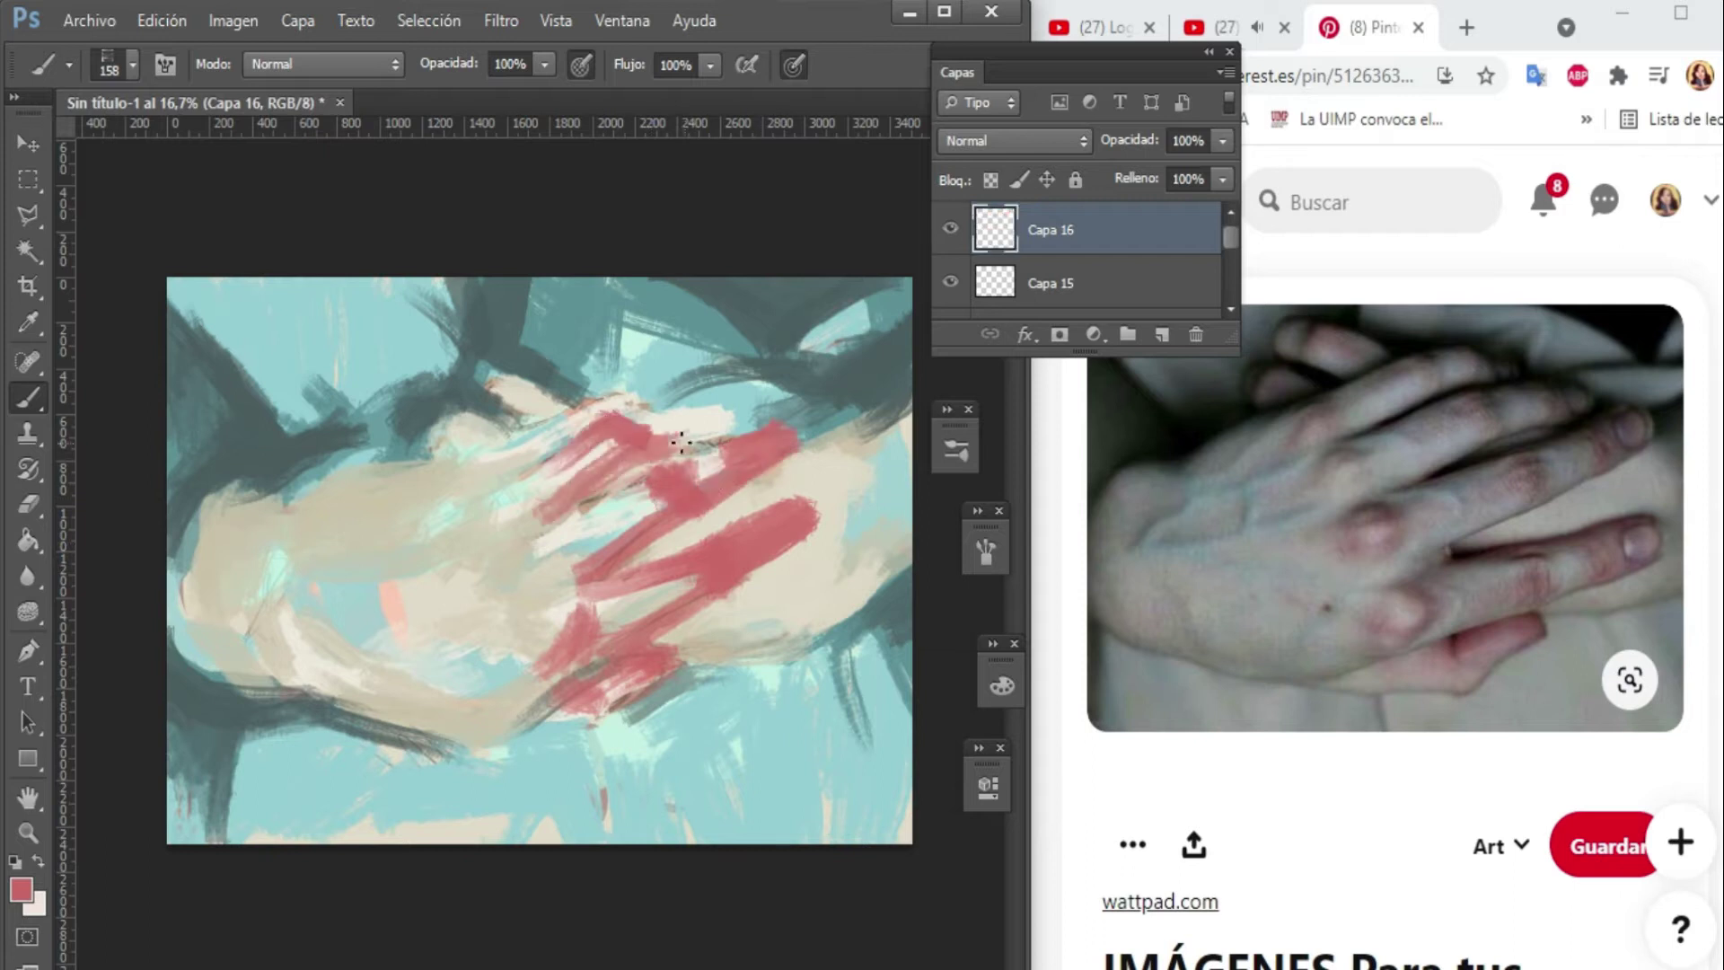
Paint more pink across the knuckles, palm and right side of the hand.
left_click_drag(741, 422, 574, 404)
left_click_drag(431, 516, 525, 498)
left_click_drag(467, 556, 529, 584)
left_click_drag(503, 431, 395, 471)
left_click_drag(592, 660, 408, 754)
left_click_drag(548, 399, 471, 355)
left_click_drag(714, 660, 902, 565)
On a new layer, paint lighter pink over the centre and left of the palm.
left_click(487, 450, "alt")
key("ctrl+shift+alt+n")
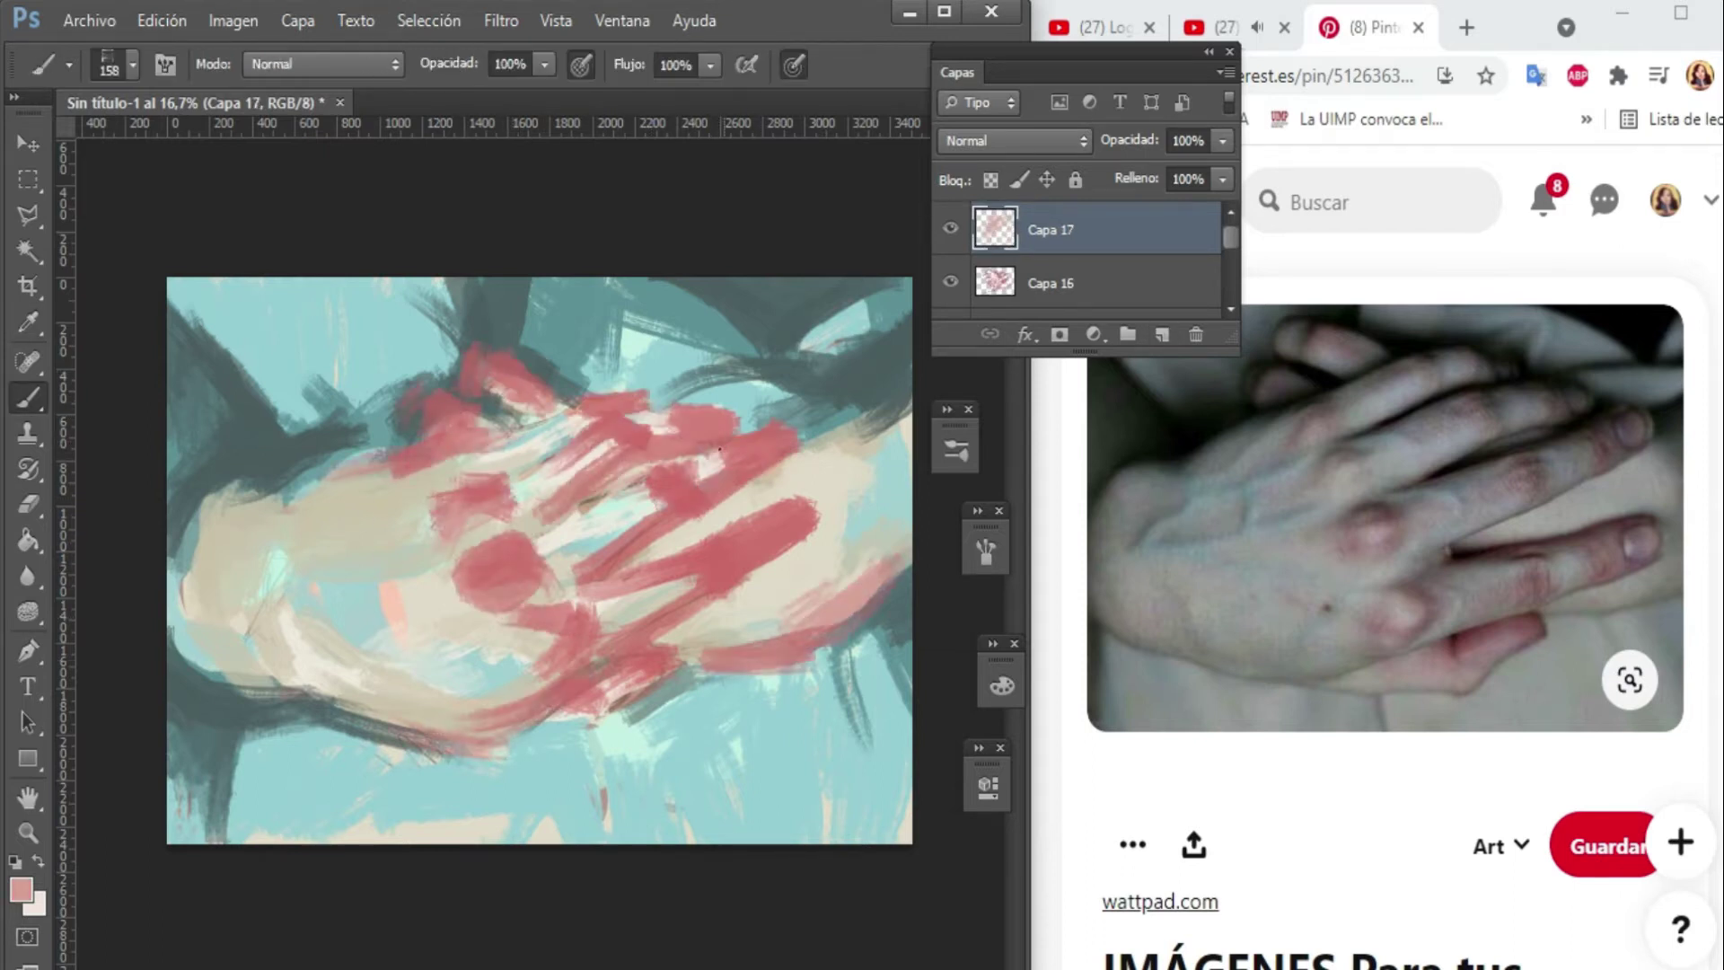
left_click_drag(569, 403, 542, 467)
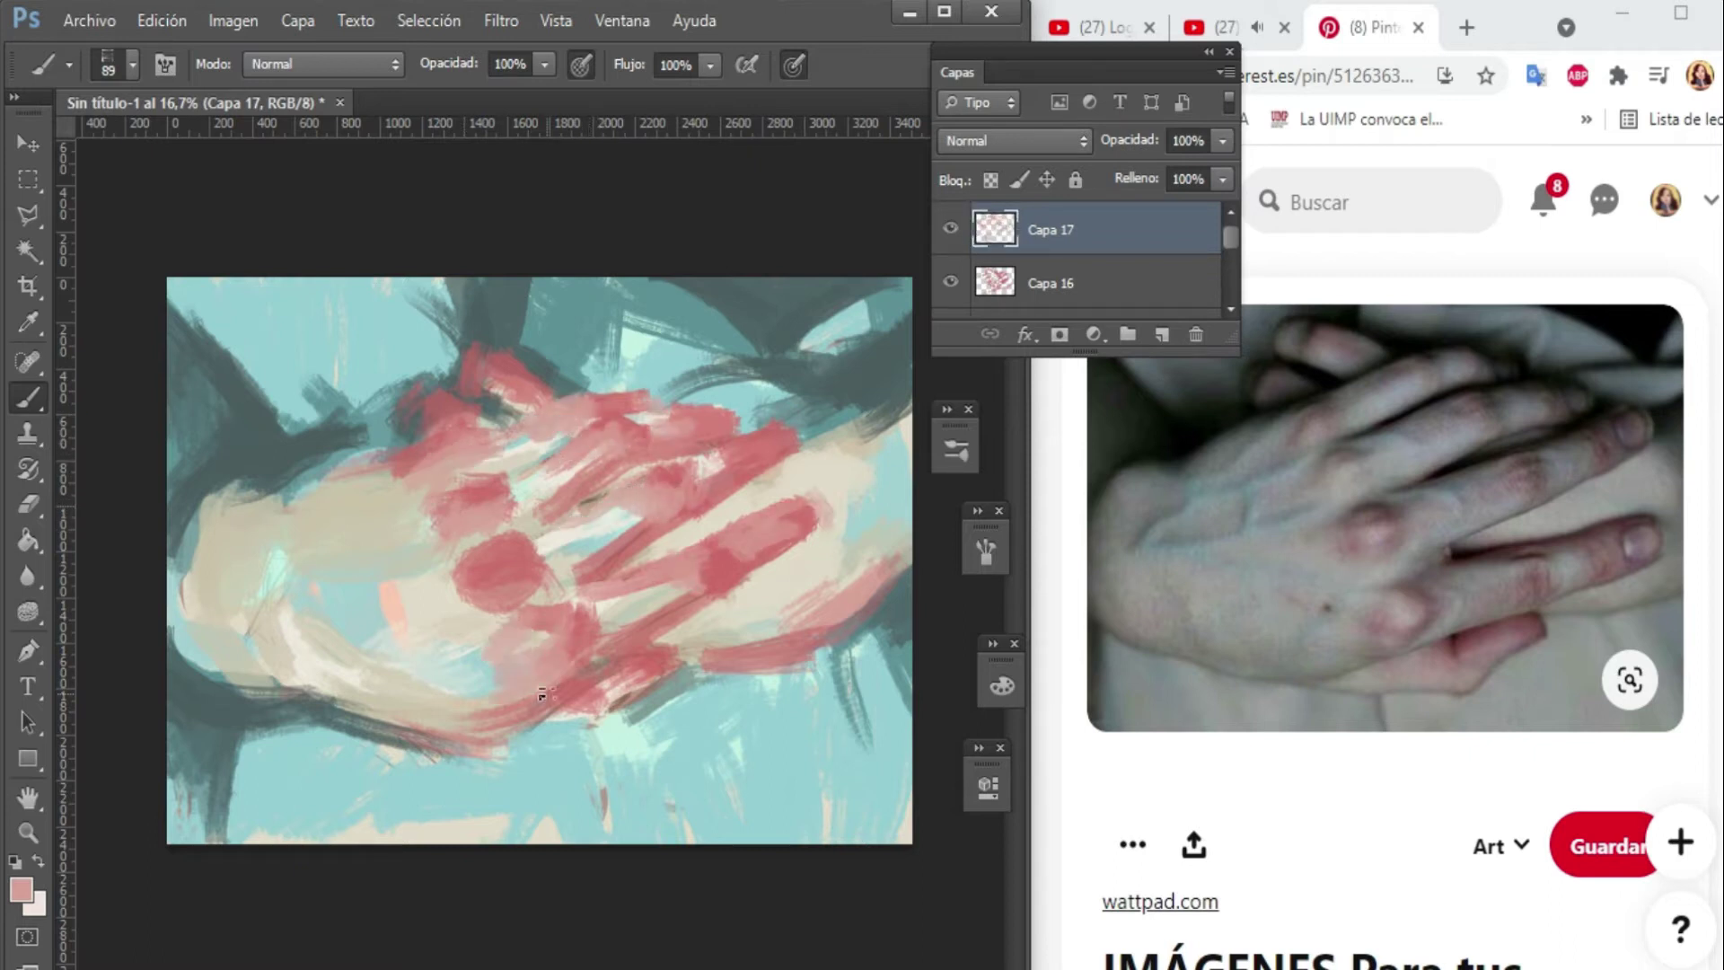
left_click_drag(683, 629, 440, 565)
mouse_move(471, 684)
left_mouse_down()
mouse_move(285, 566)
mouse_move(260, 668)
left_mouse_up()
Add a red details layer at 73% opacity, pick a darker red, and set brush size 56.
key("ctrl+shift+alt+n")
key("ctrl+shift+alt+n")
right_click(705, 359)
key("Return")
left_click_drag(849, 476, 745, 628)
left_click(1222, 141)
left_click(1186, 171)
left_click(416, 724, "alt")
left_click(21, 888)
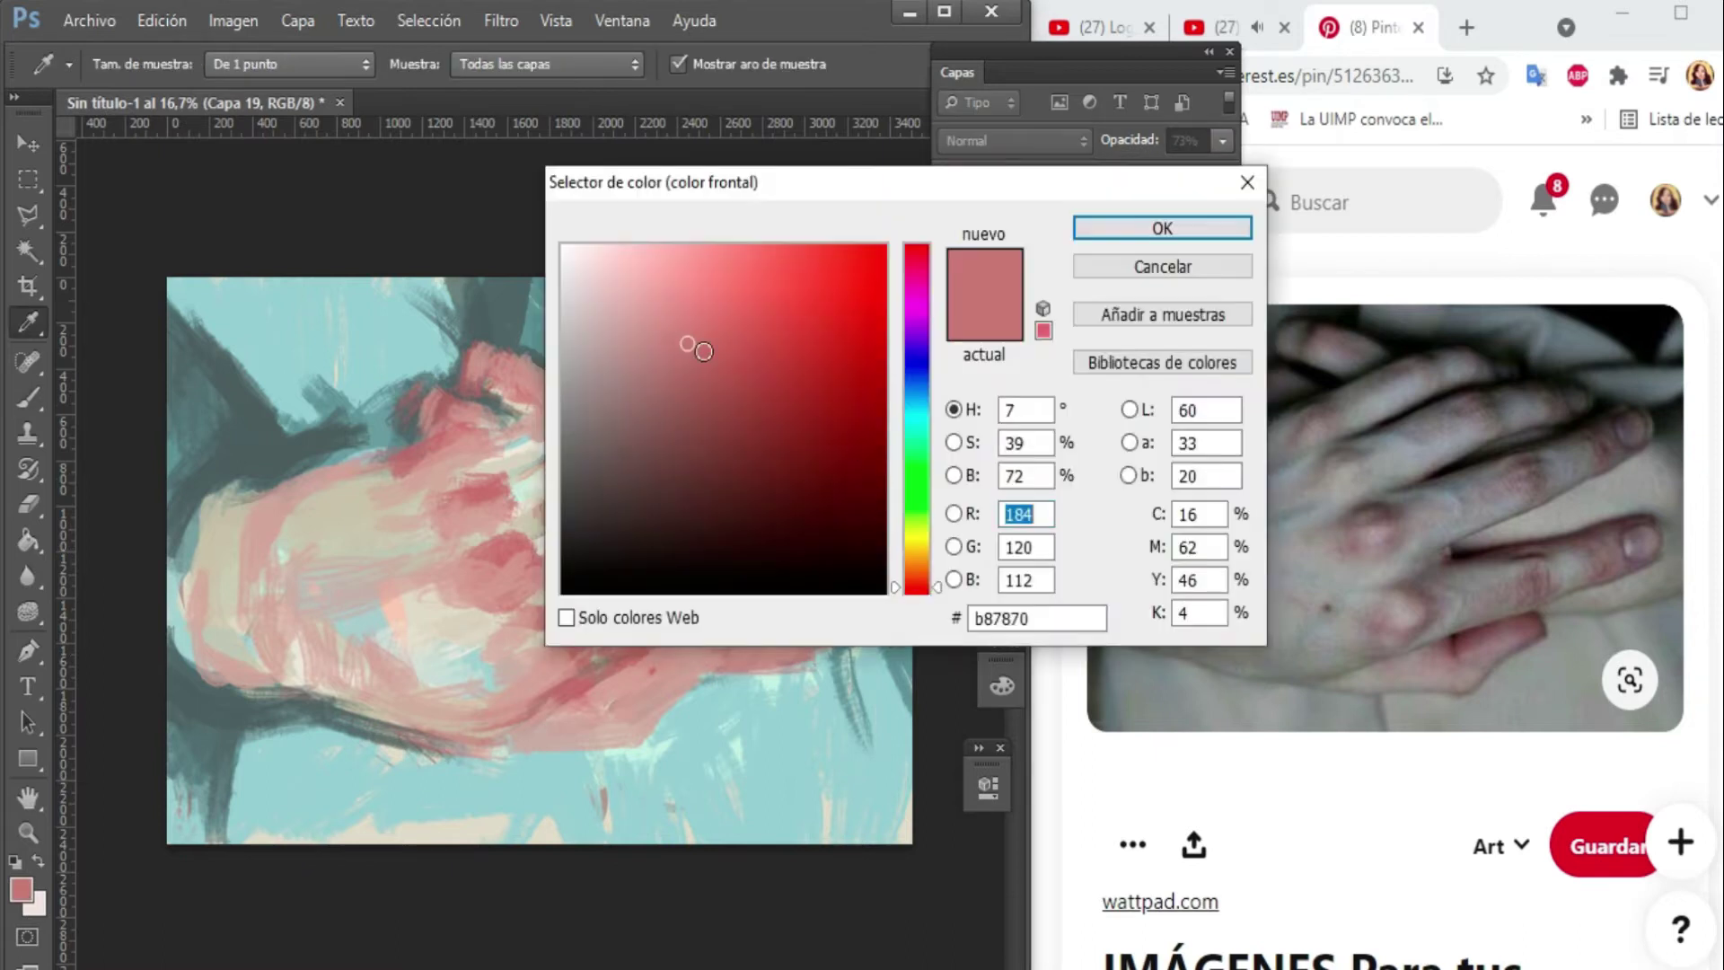
key("Return")
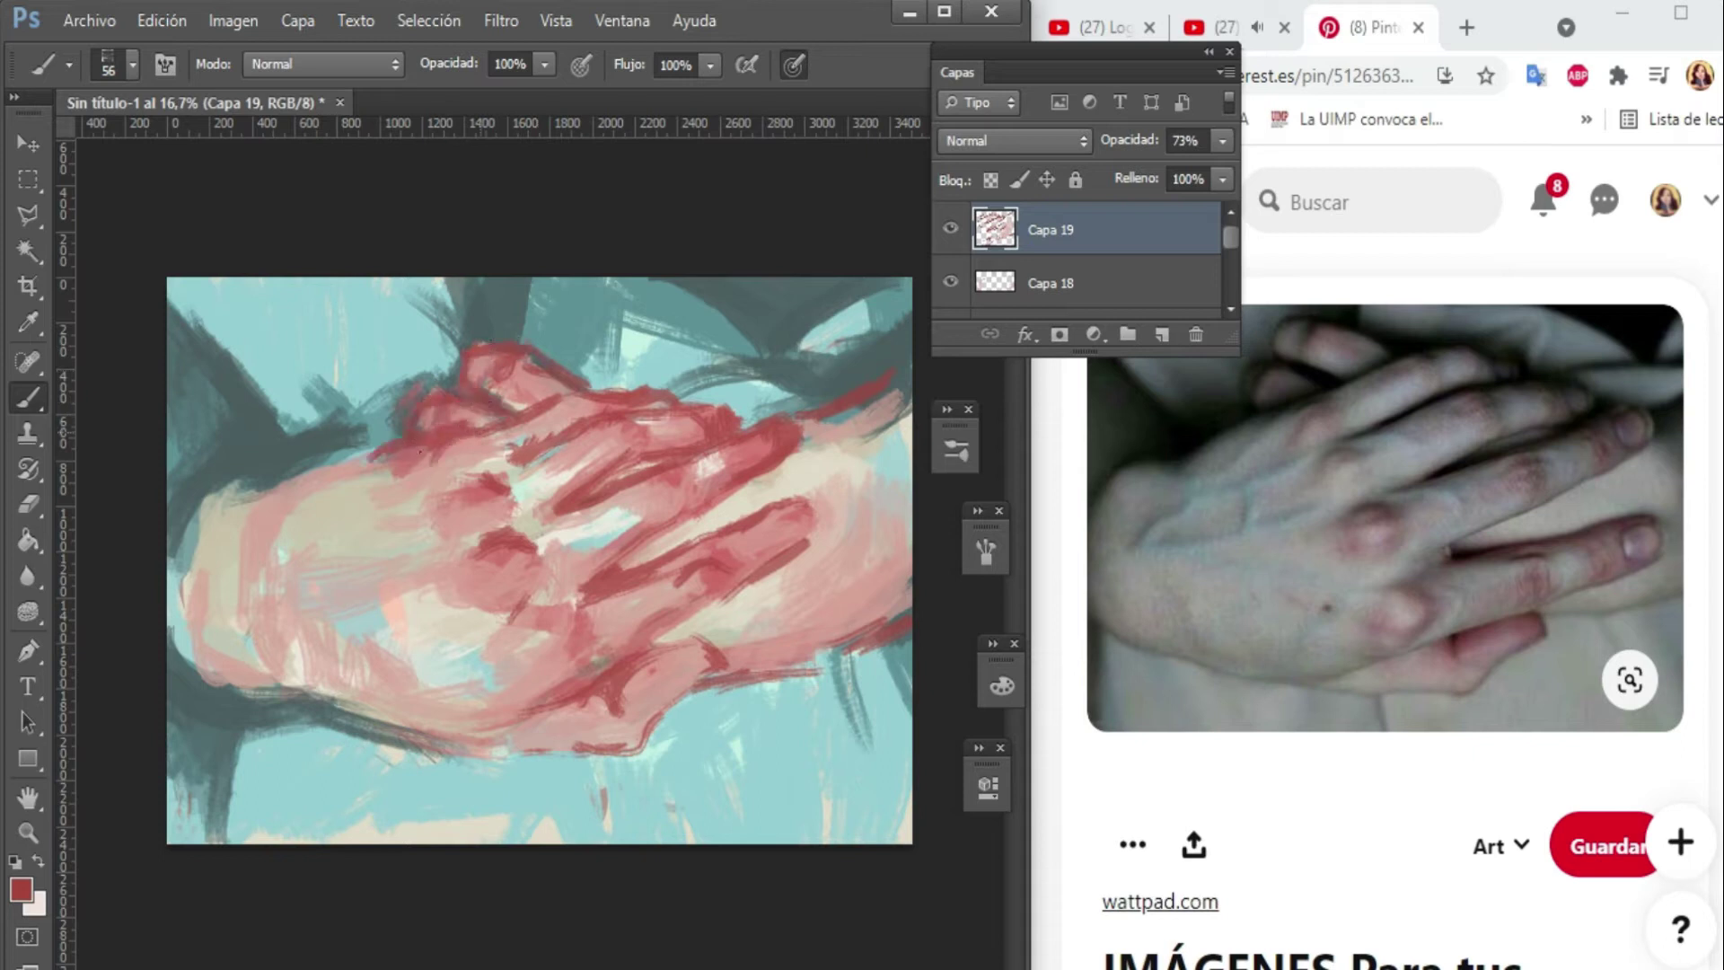
On a new layer, paint red zigzag strokes along the right and lower hand.
key("ctrl+shift+alt+n")
left_click_drag(844, 440, 898, 552)
left_click_drag(862, 485, 889, 574)
mouse_move(826, 620)
left_mouse_down()
mouse_move(692, 646)
mouse_move(575, 614)
left_mouse_up()
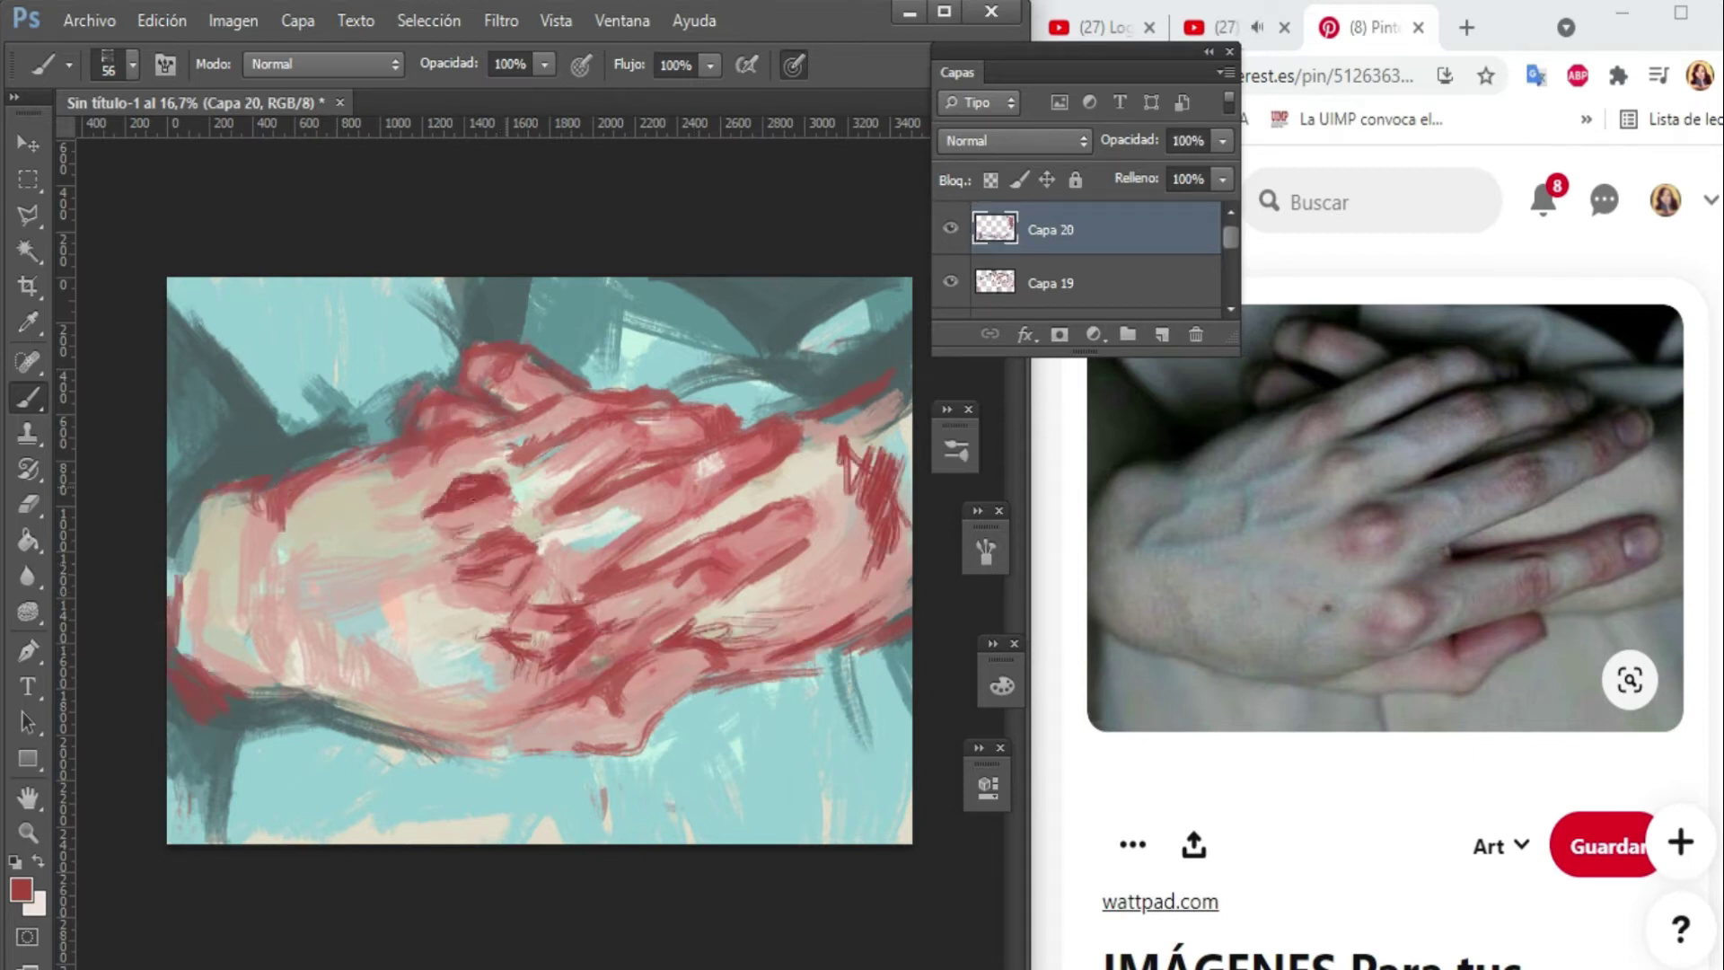
type("49")
Sample a beige from the hand and shift it to a more saturated yellow.
key("i")
left_click(761, 488)
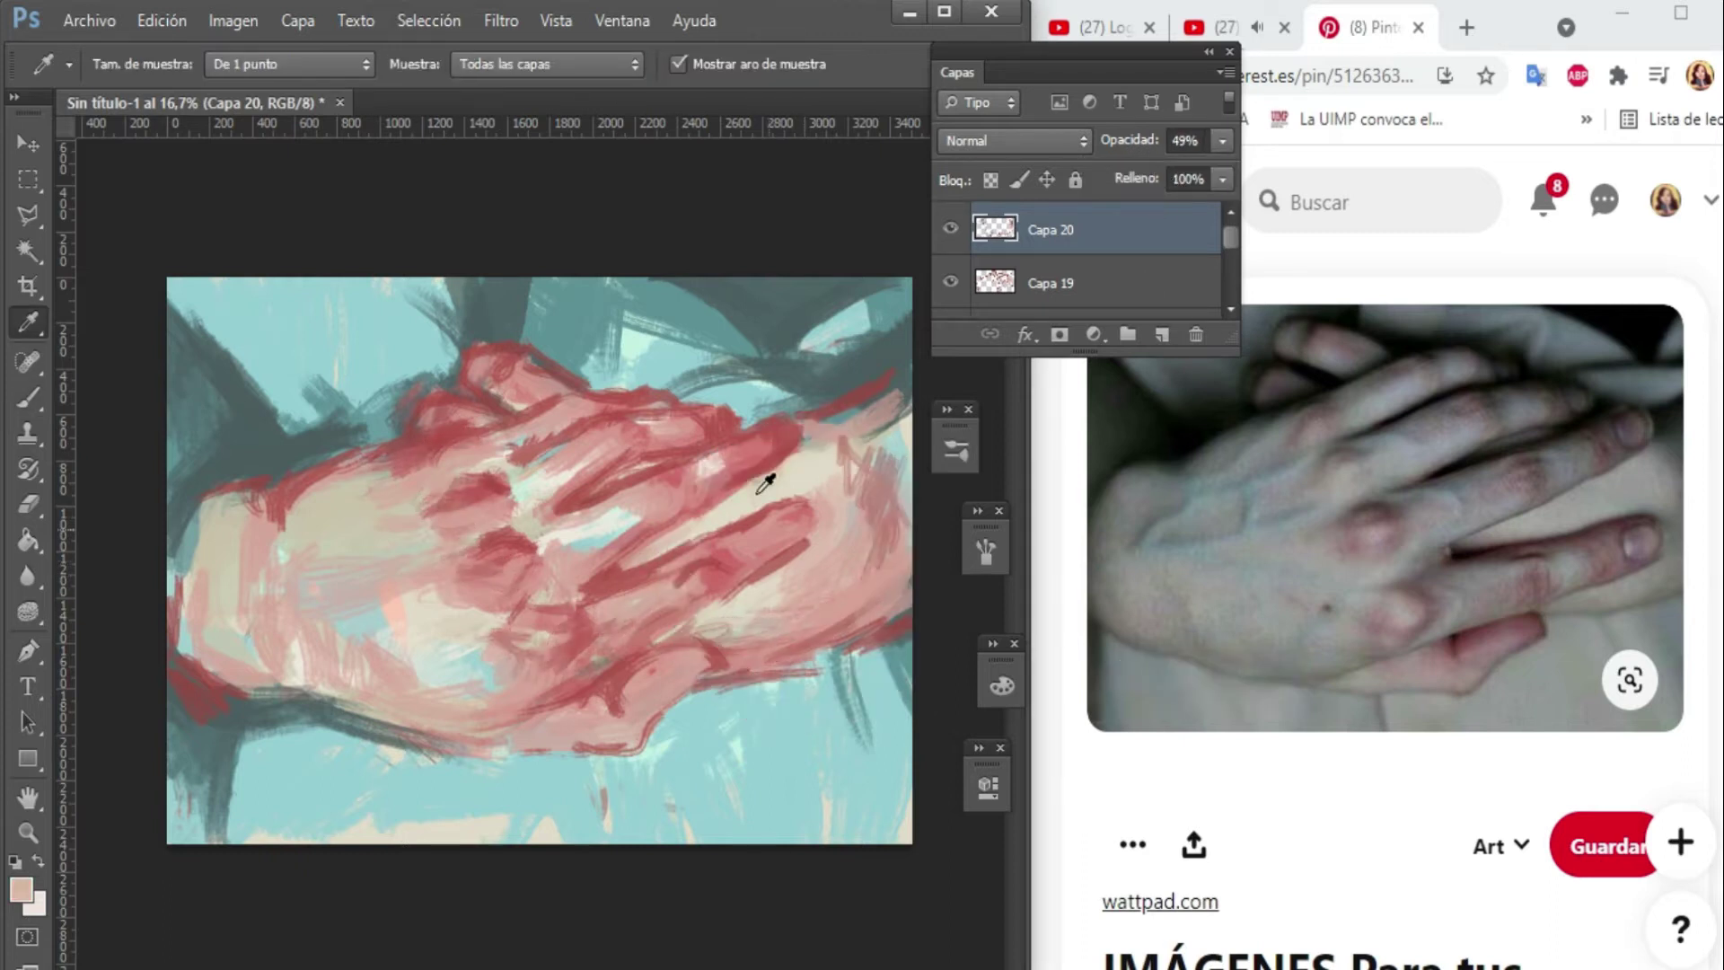
left_click(20, 889)
left_click(691, 262)
left_click(1161, 228)
key("b")
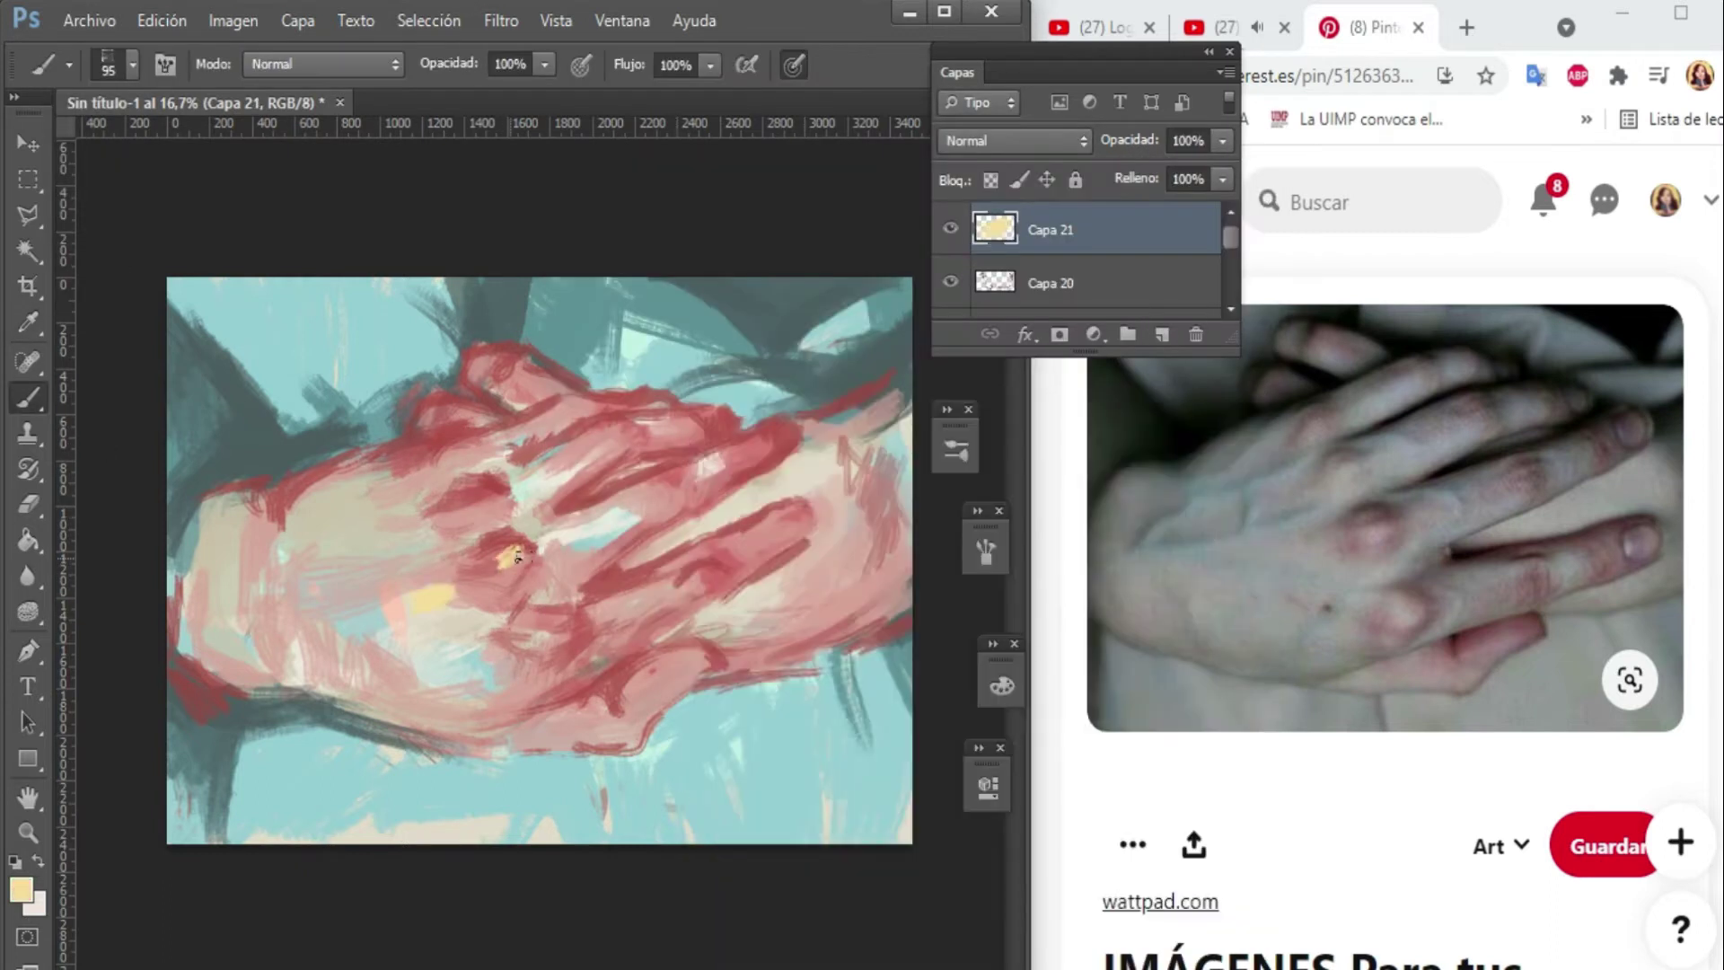
On a new layer, paint beige over the hand's right side, centre, lower edge and wrist.
left_click(1162, 334)
key("ctrl+shift+alt+n")
left_click_drag(853, 502, 754, 655)
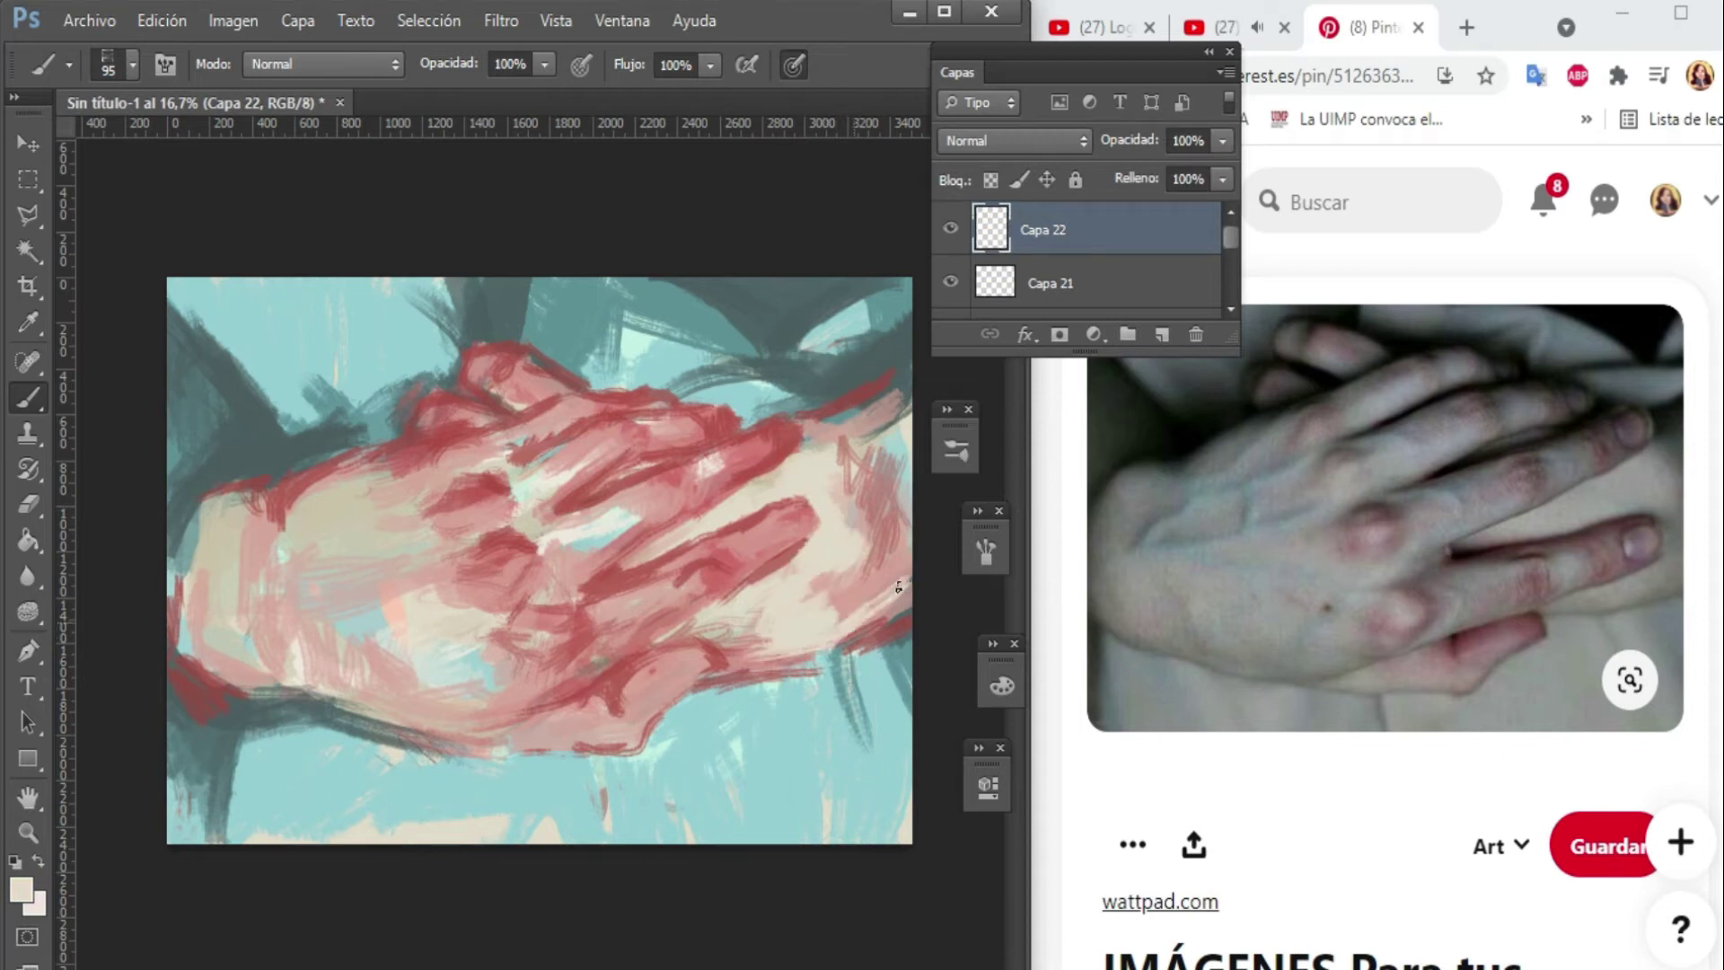
left_click_drag(889, 422, 794, 494)
left_click_drag(633, 489, 512, 439)
mouse_move(435, 498)
left_mouse_down()
mouse_move(314, 588)
mouse_move(525, 694)
mouse_move(664, 709)
left_mouse_up()
left_click_drag(305, 601, 247, 664)
left_click_drag(211, 538, 243, 665)
left_click_drag(296, 511, 377, 467)
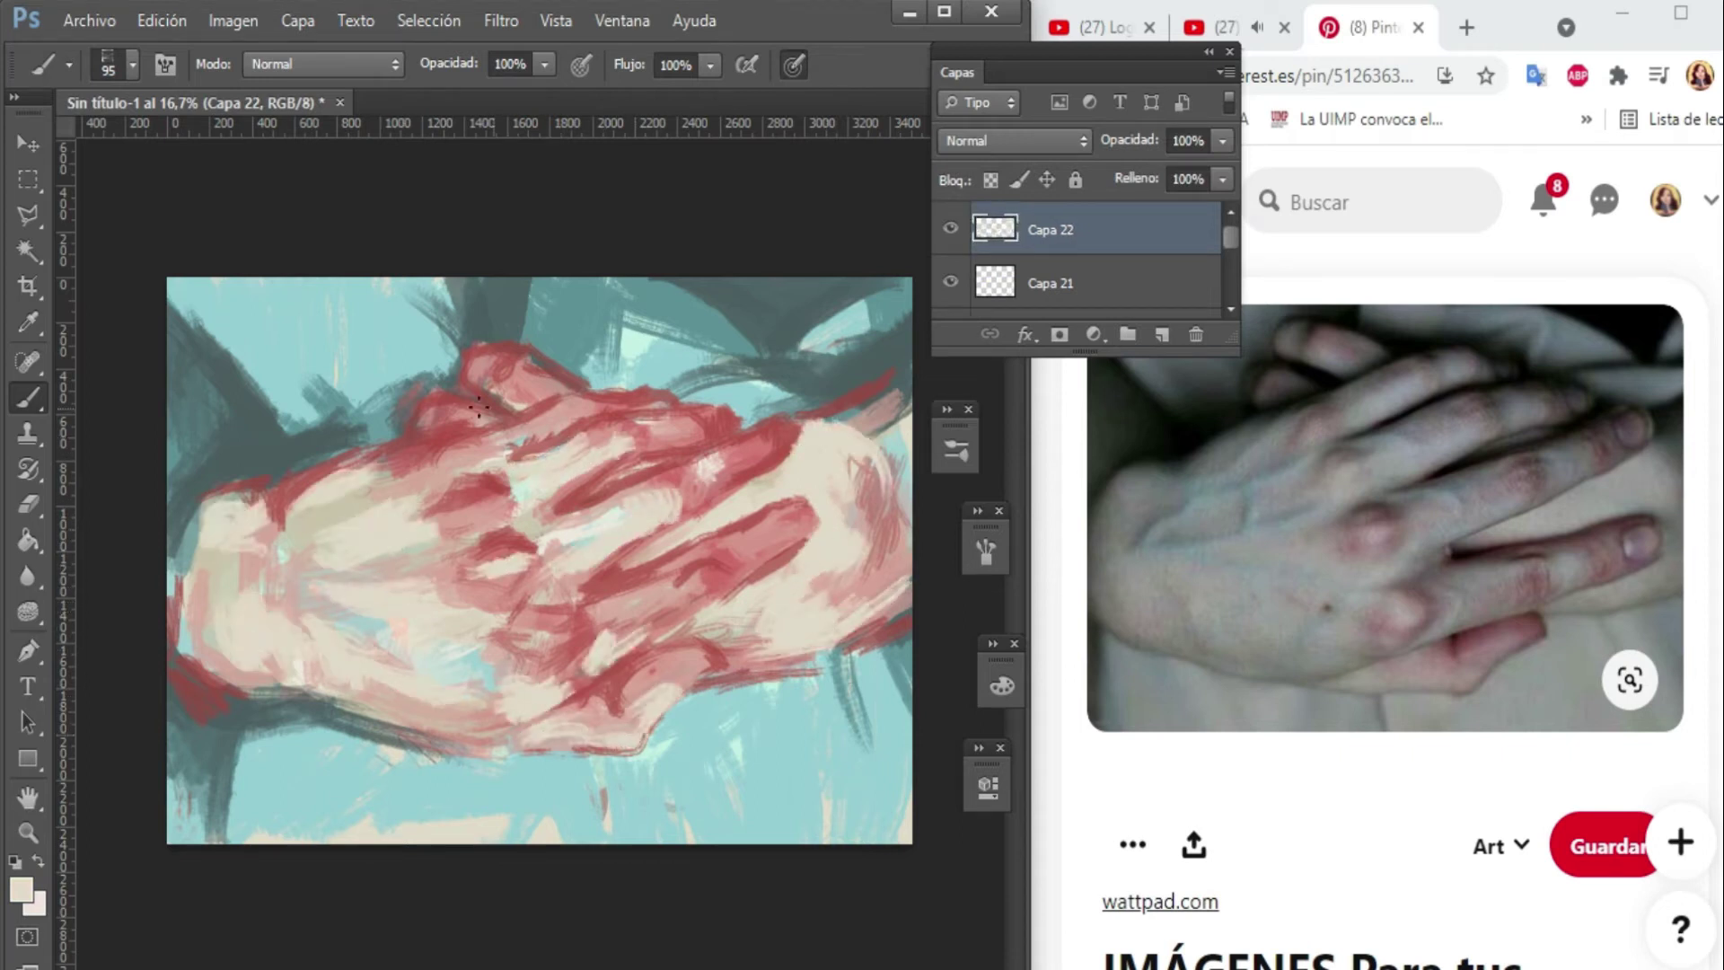
On a new layer, paint beige cloth highlights at the top left, bottom left and lower right.
key("ctrl+shift+alt+n")
left_click_drag(449, 283, 323, 377)
left_click_drag(242, 287, 467, 324)
left_click_drag(314, 745, 309, 808)
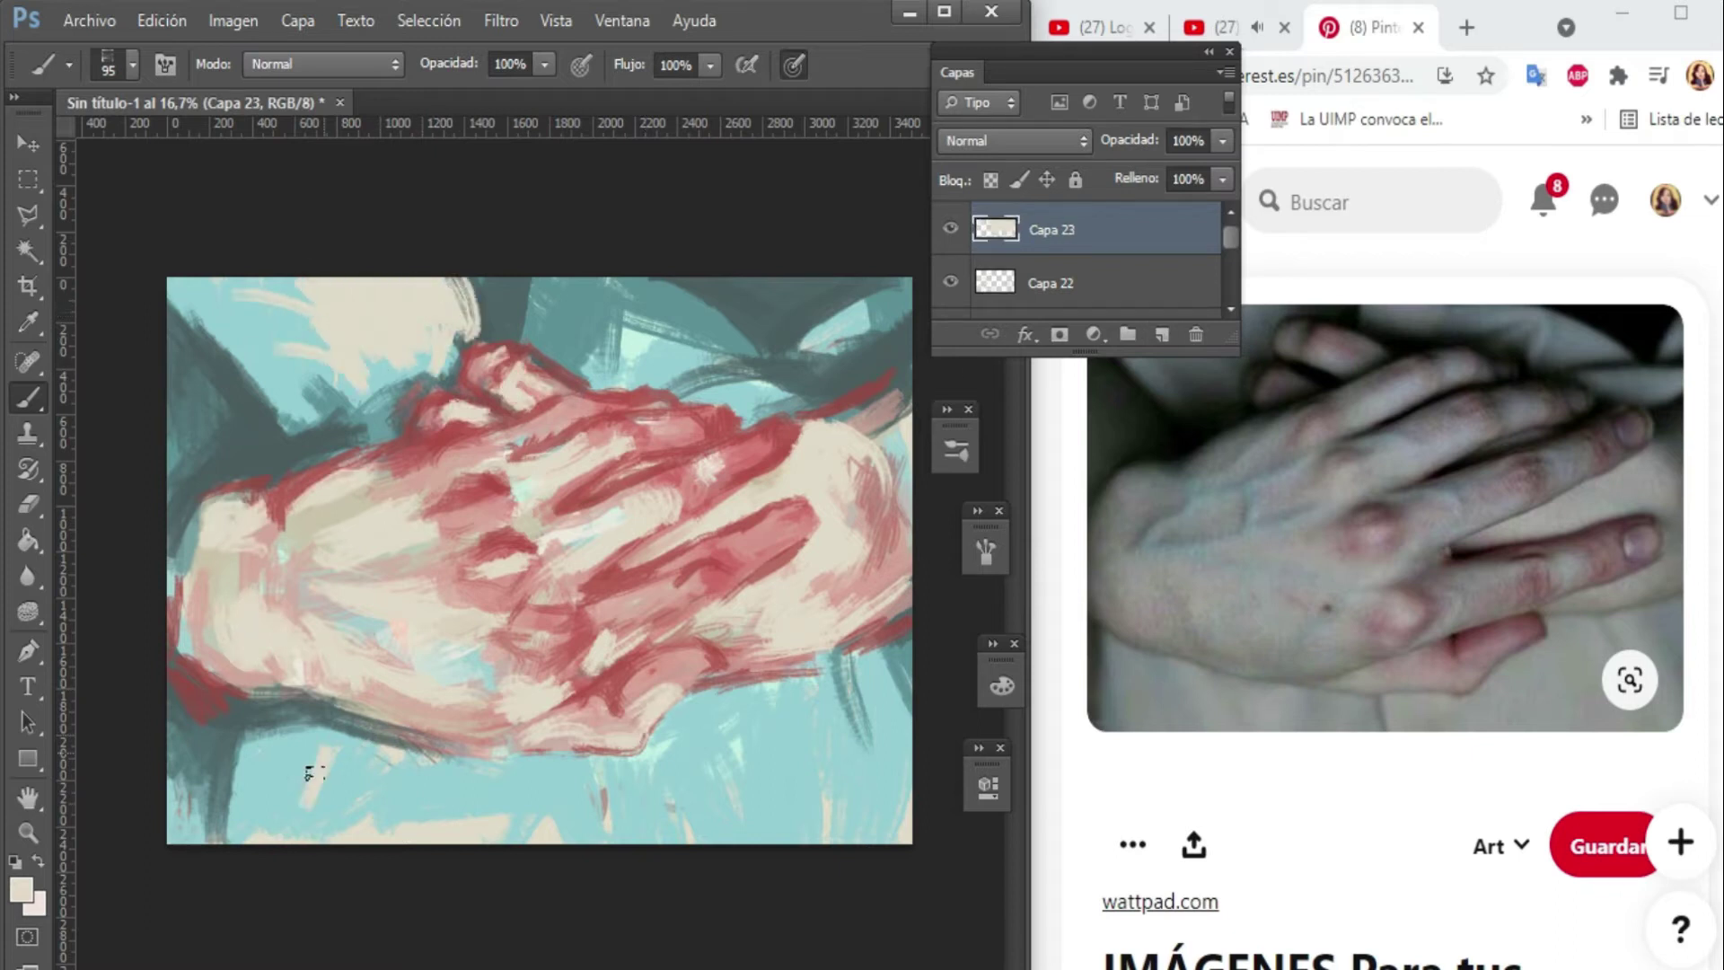
left_click_drag(215, 732, 323, 839)
left_click_drag(579, 832, 502, 763)
left_click_drag(628, 844, 683, 718)
Continue beige strokes along the right edge and across the top of the canvas.
left_click_drag(683, 790, 835, 692)
left_click_drag(745, 817, 840, 709)
left_click_drag(898, 808, 889, 660)
left_click_drag(871, 363, 736, 395)
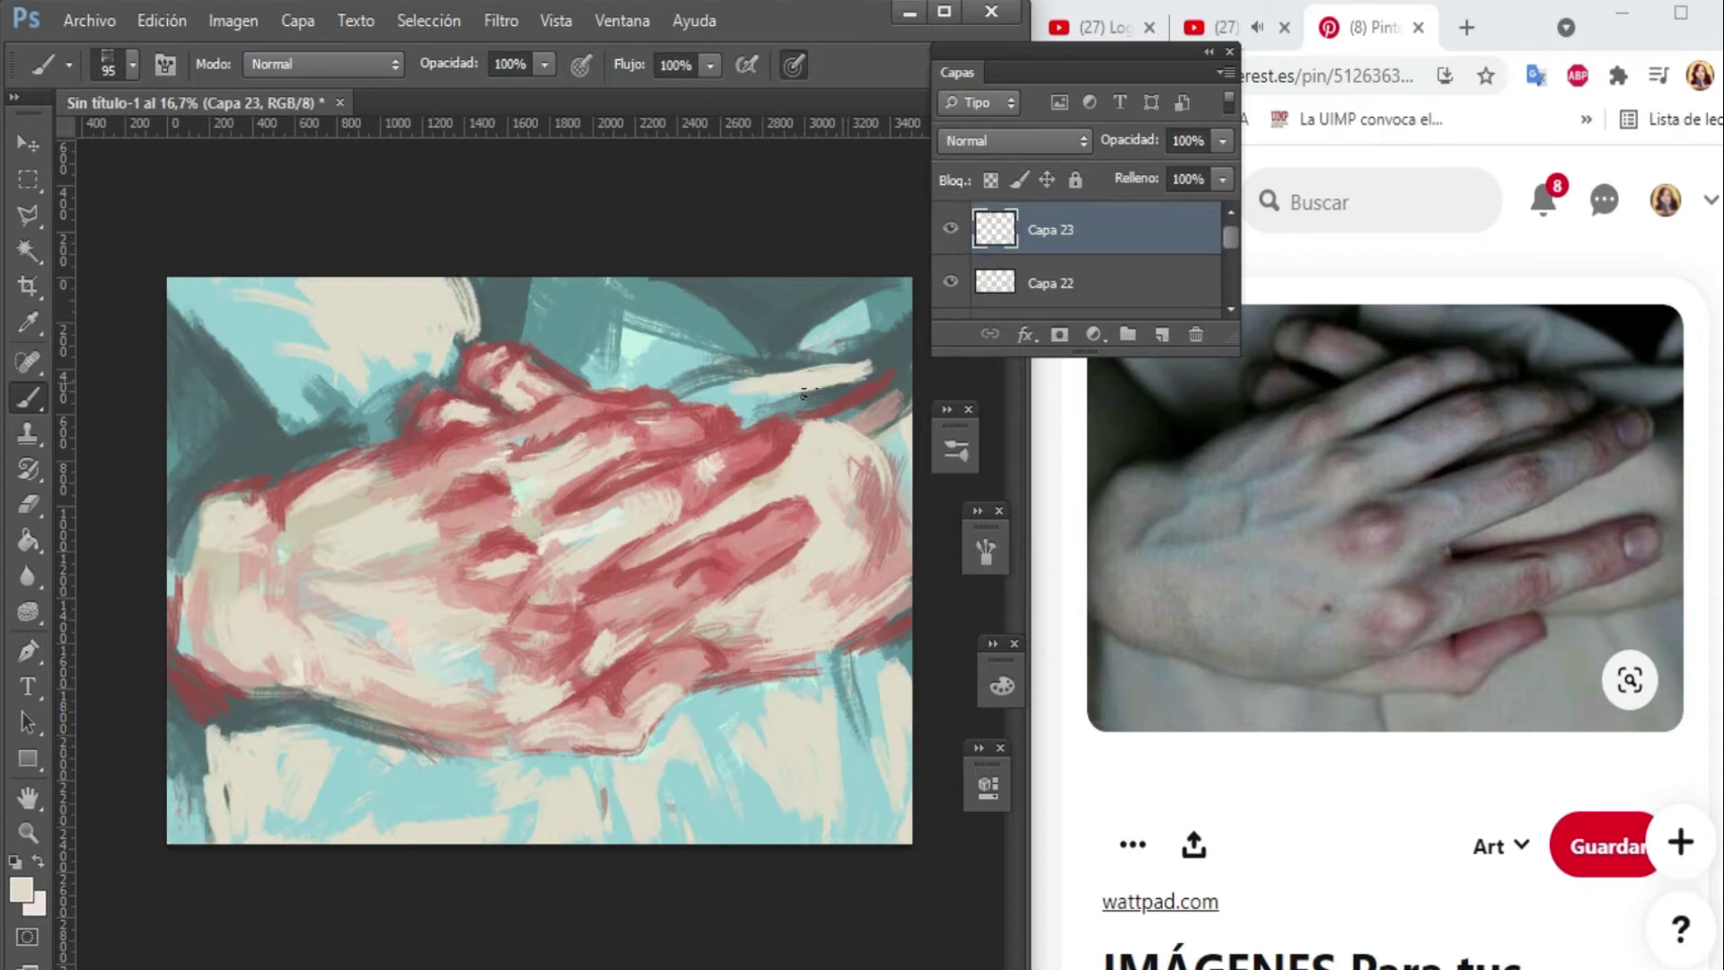
left_click_drag(897, 351, 790, 305)
left_click_drag(759, 337, 602, 296)
left_click_drag(628, 377, 507, 278)
left_click_drag(696, 300, 579, 282)
Sample pink from the hand and paint pink strokes along the lower right and canvas edges.
key("ctrl+shift+alt+n")
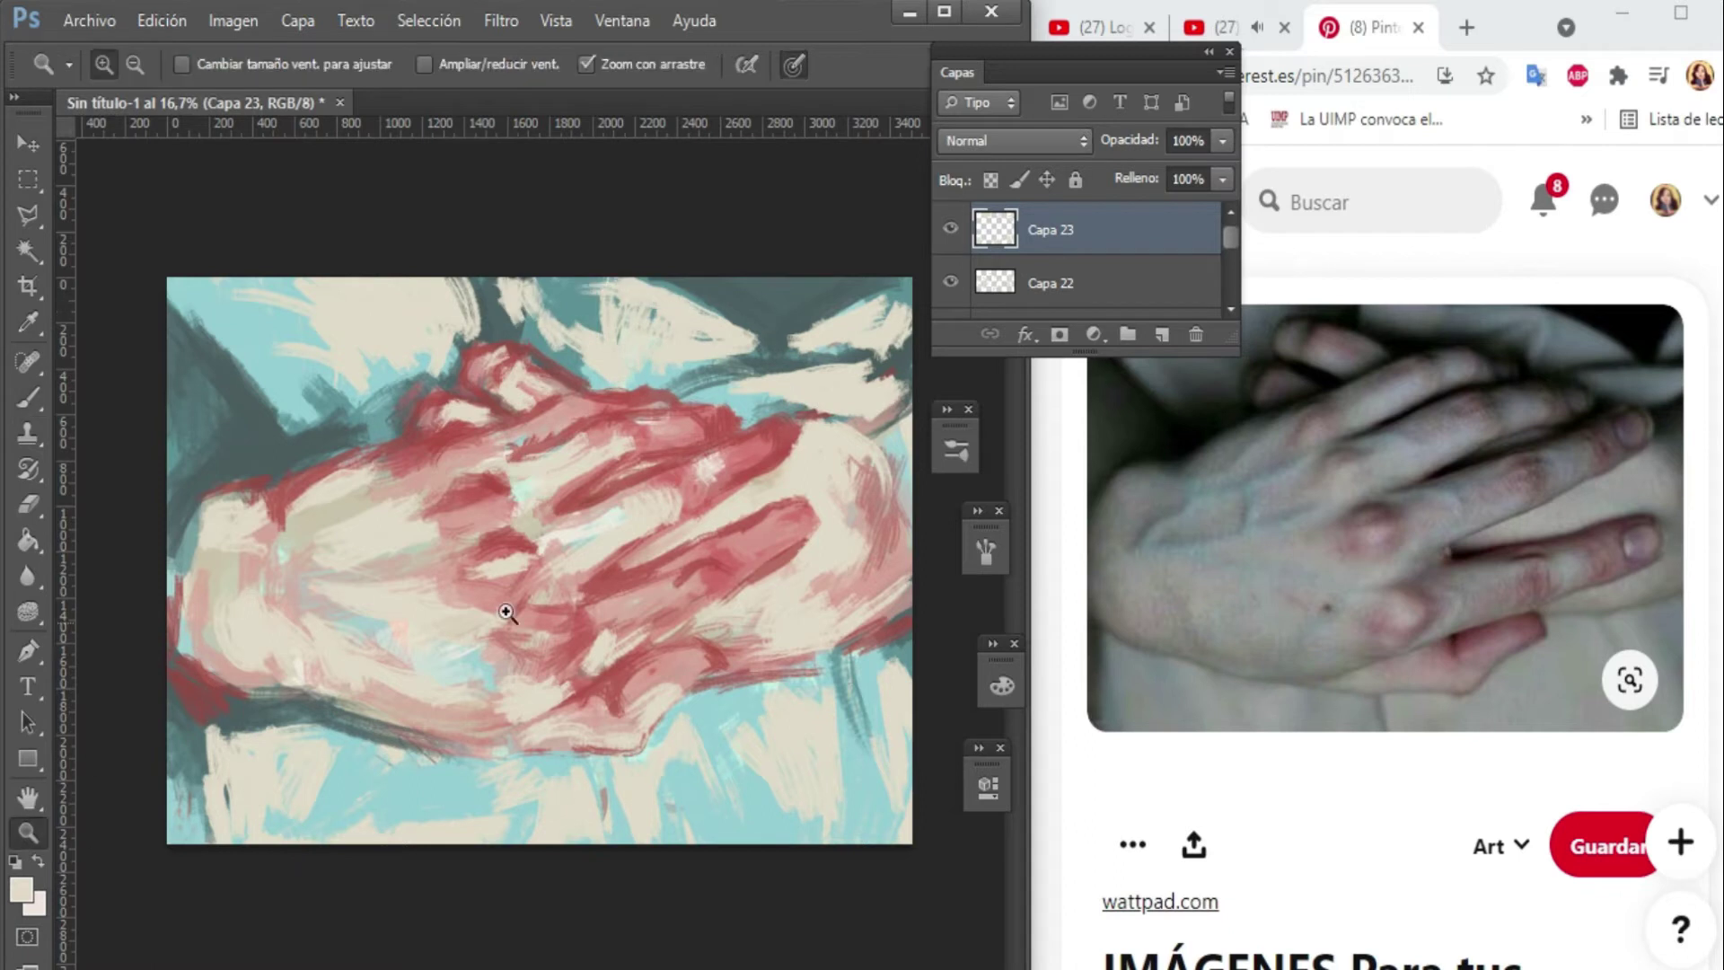
left_click(210, 688)
key("b")
mouse_move(808, 682)
left_mouse_down()
mouse_move(704, 740)
mouse_move(691, 790)
left_mouse_up()
left_click_drag(848, 682, 772, 754)
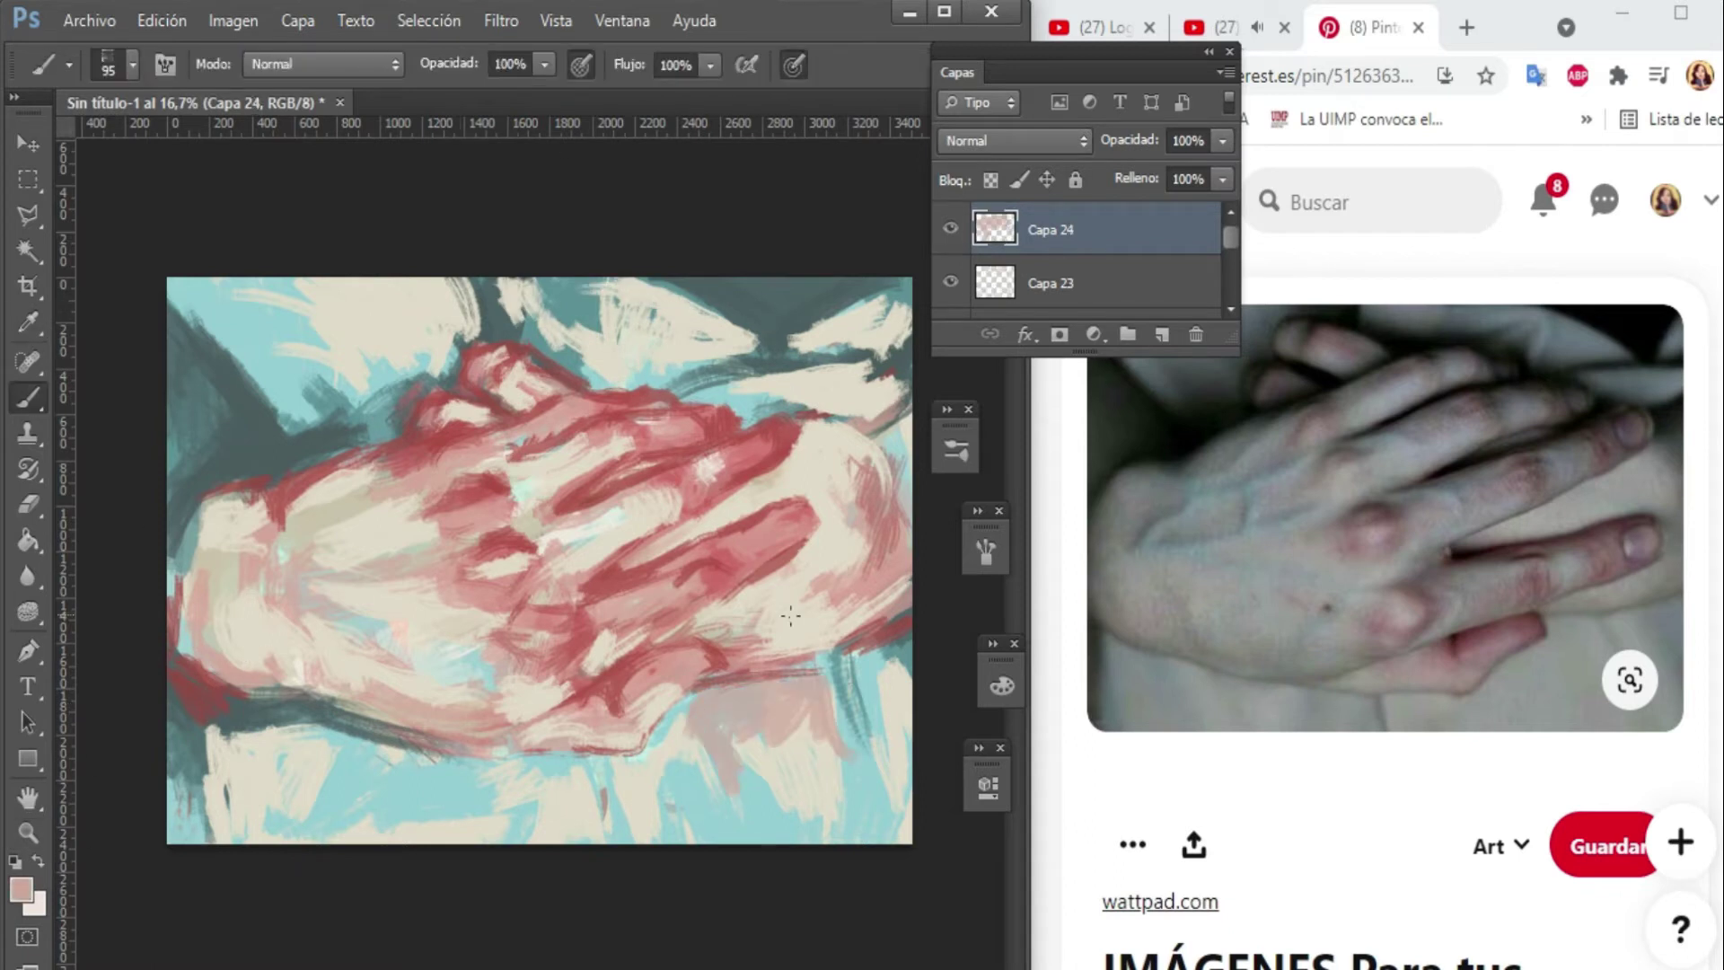
left_click_drag(849, 629, 862, 772)
left_click_drag(611, 754, 288, 817)
left_click_drag(359, 727, 170, 839)
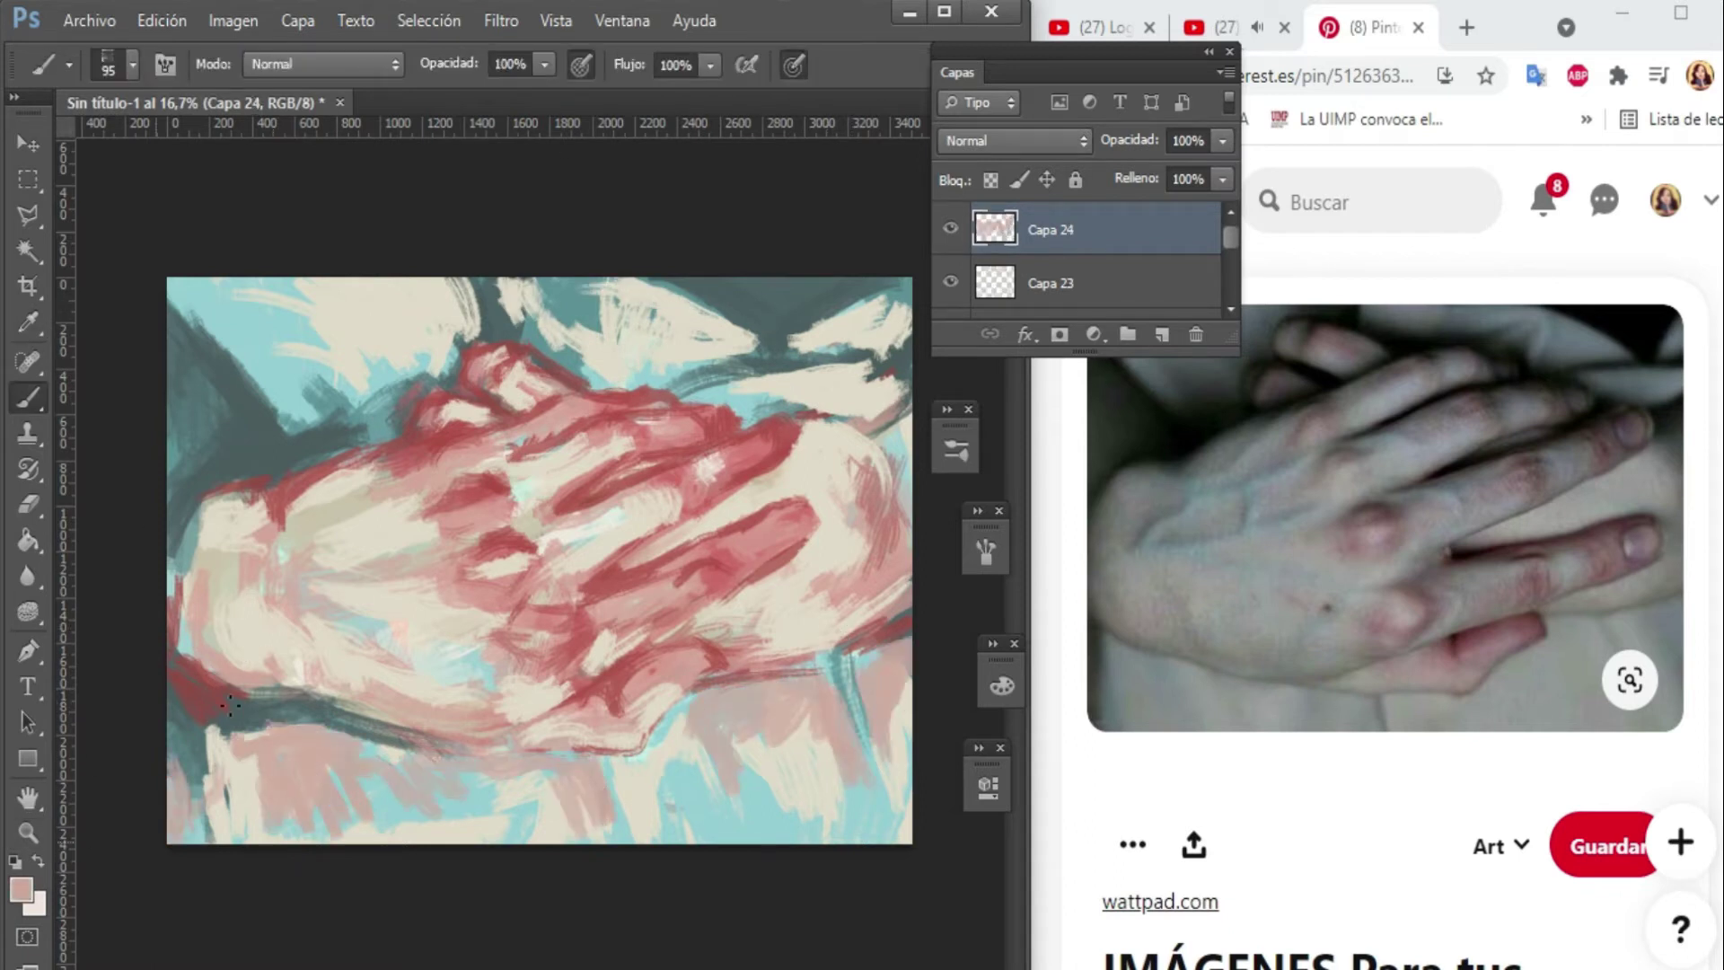
left_click_drag(297, 310, 175, 471)
On a new layer, paint cream highlights on the hand.
key("ctrl+shift+alt+n")
key("ctrl+shift+alt+n")
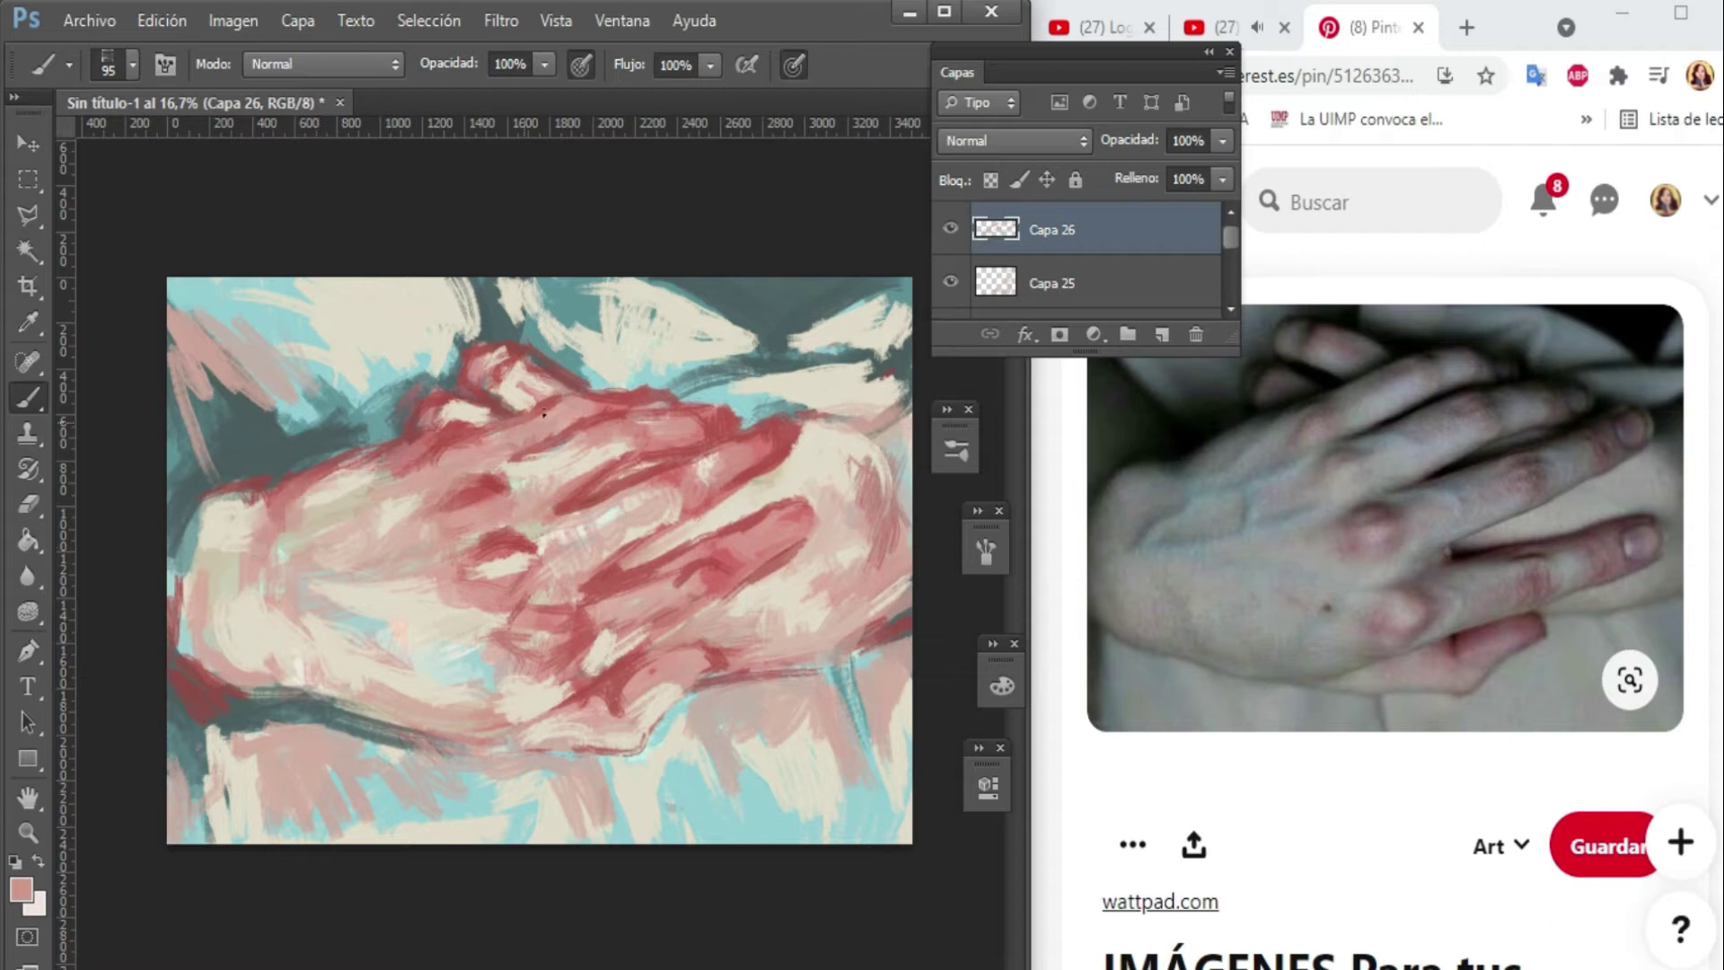
left_click(416, 569, "alt")
key("ctrl+shift+alt+n")
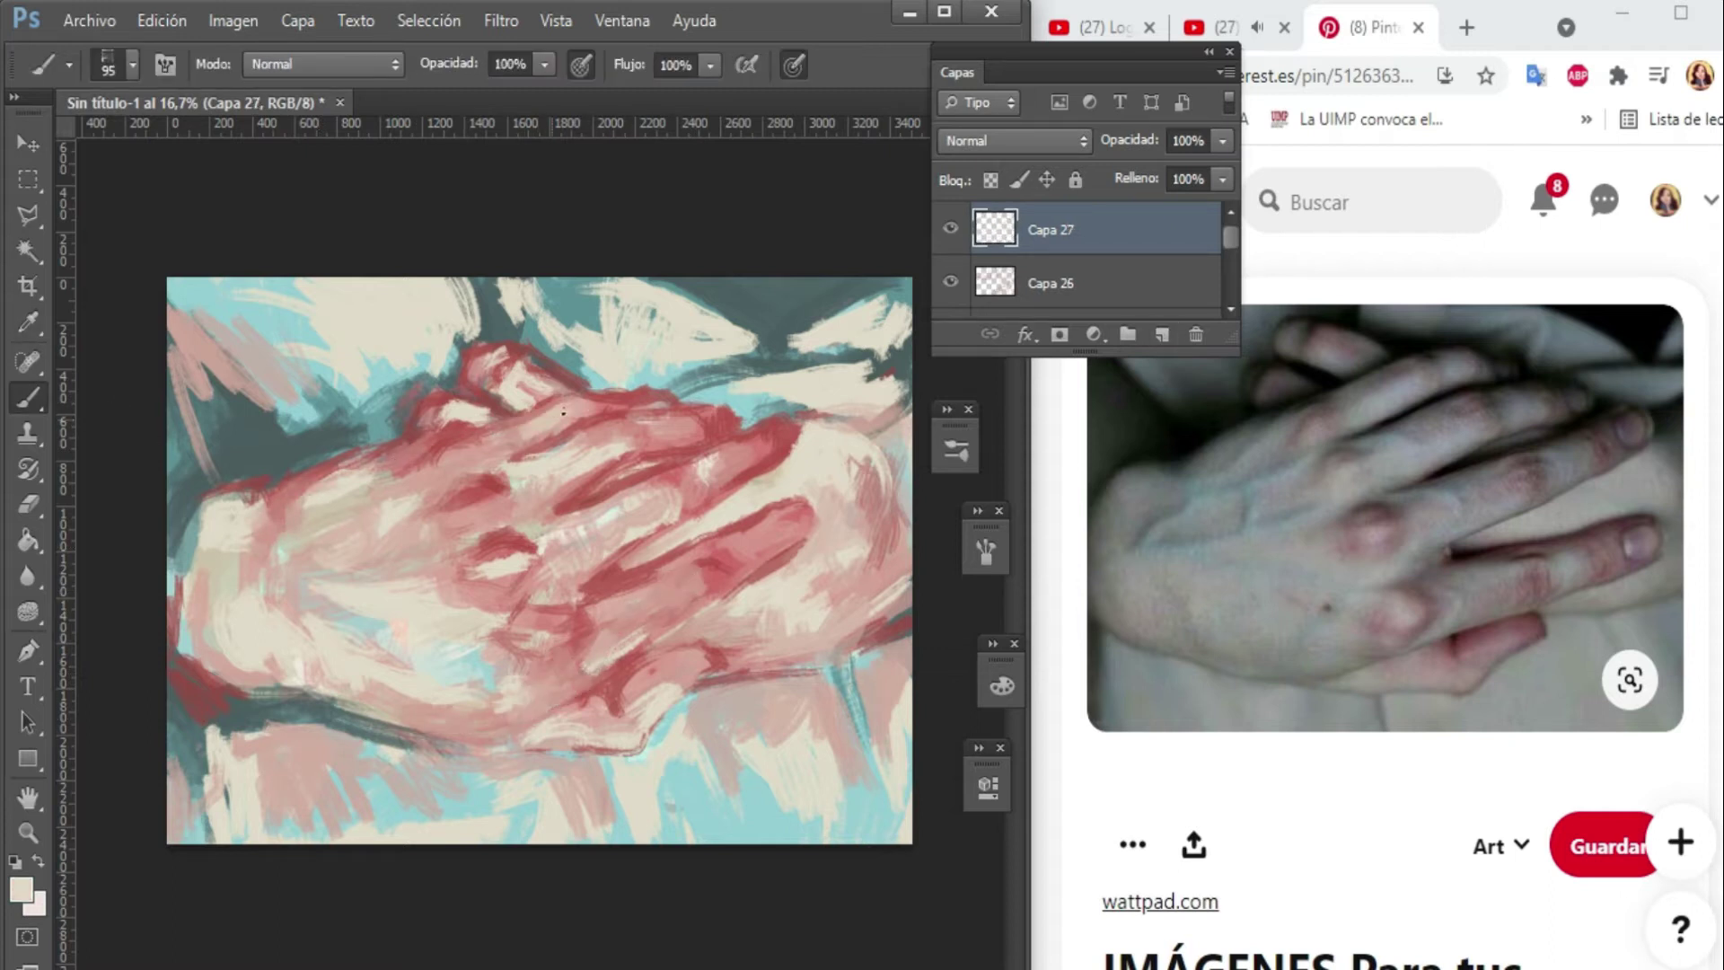
left_click_drag(666, 424, 749, 564)
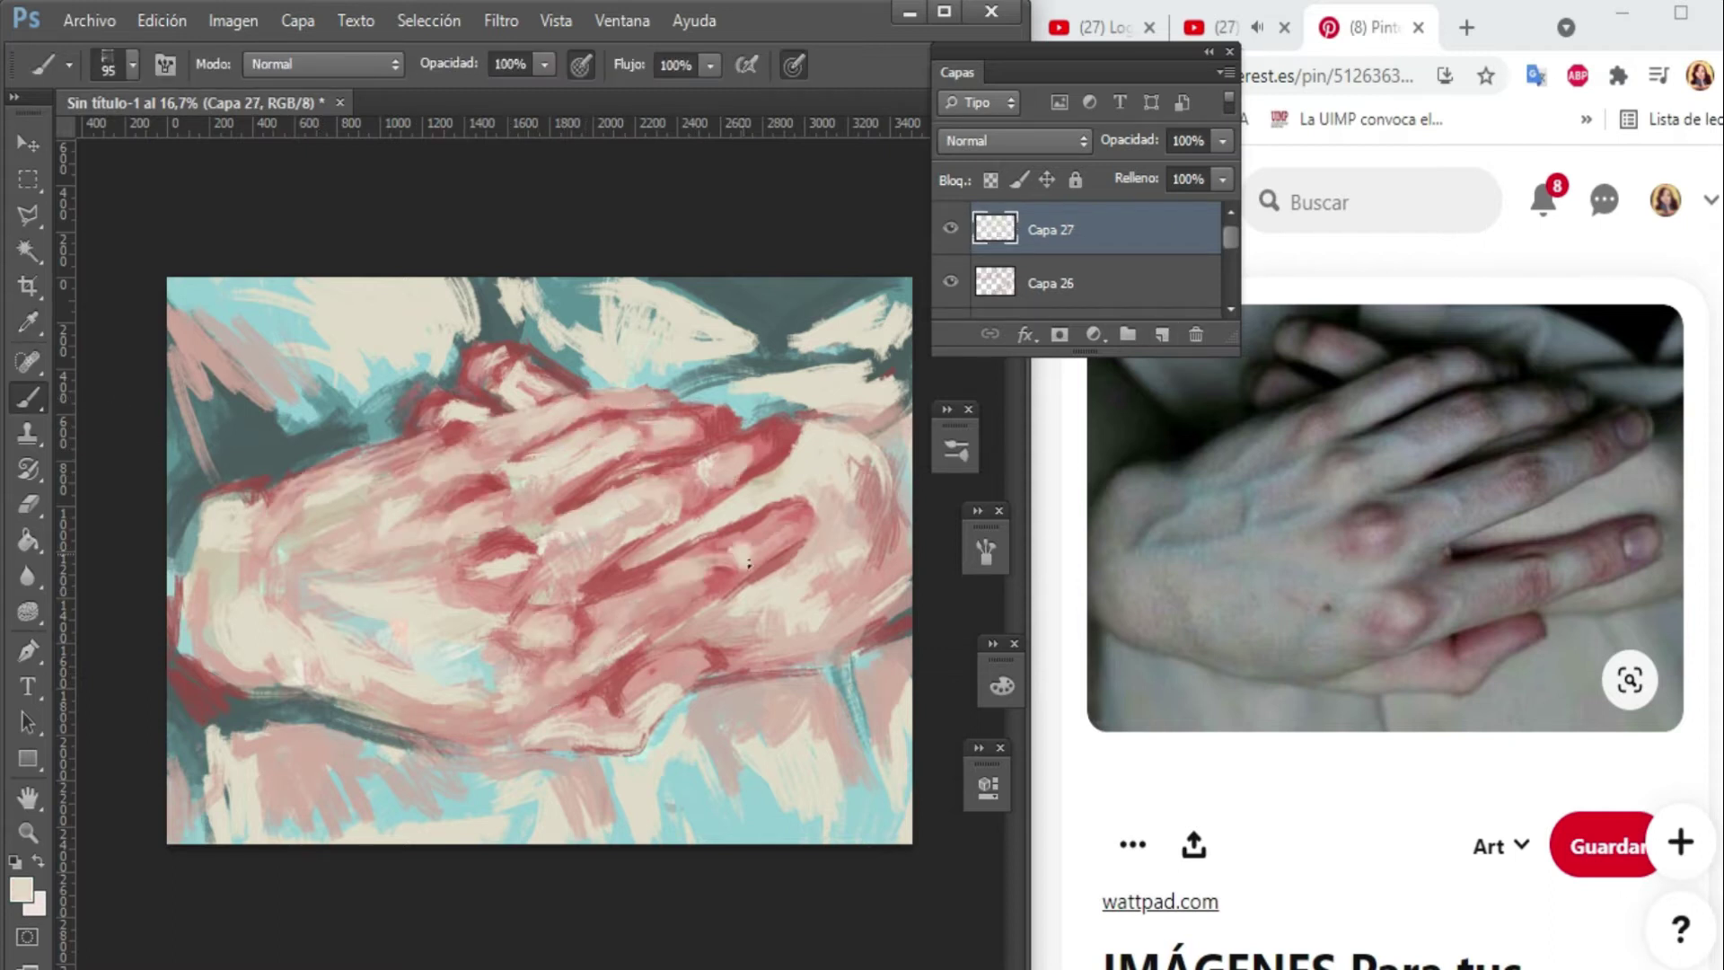
left_click(19, 889)
Paint yellowish cream strokes across the fingers and fade the layer to 50% opacity.
left_click(693, 288)
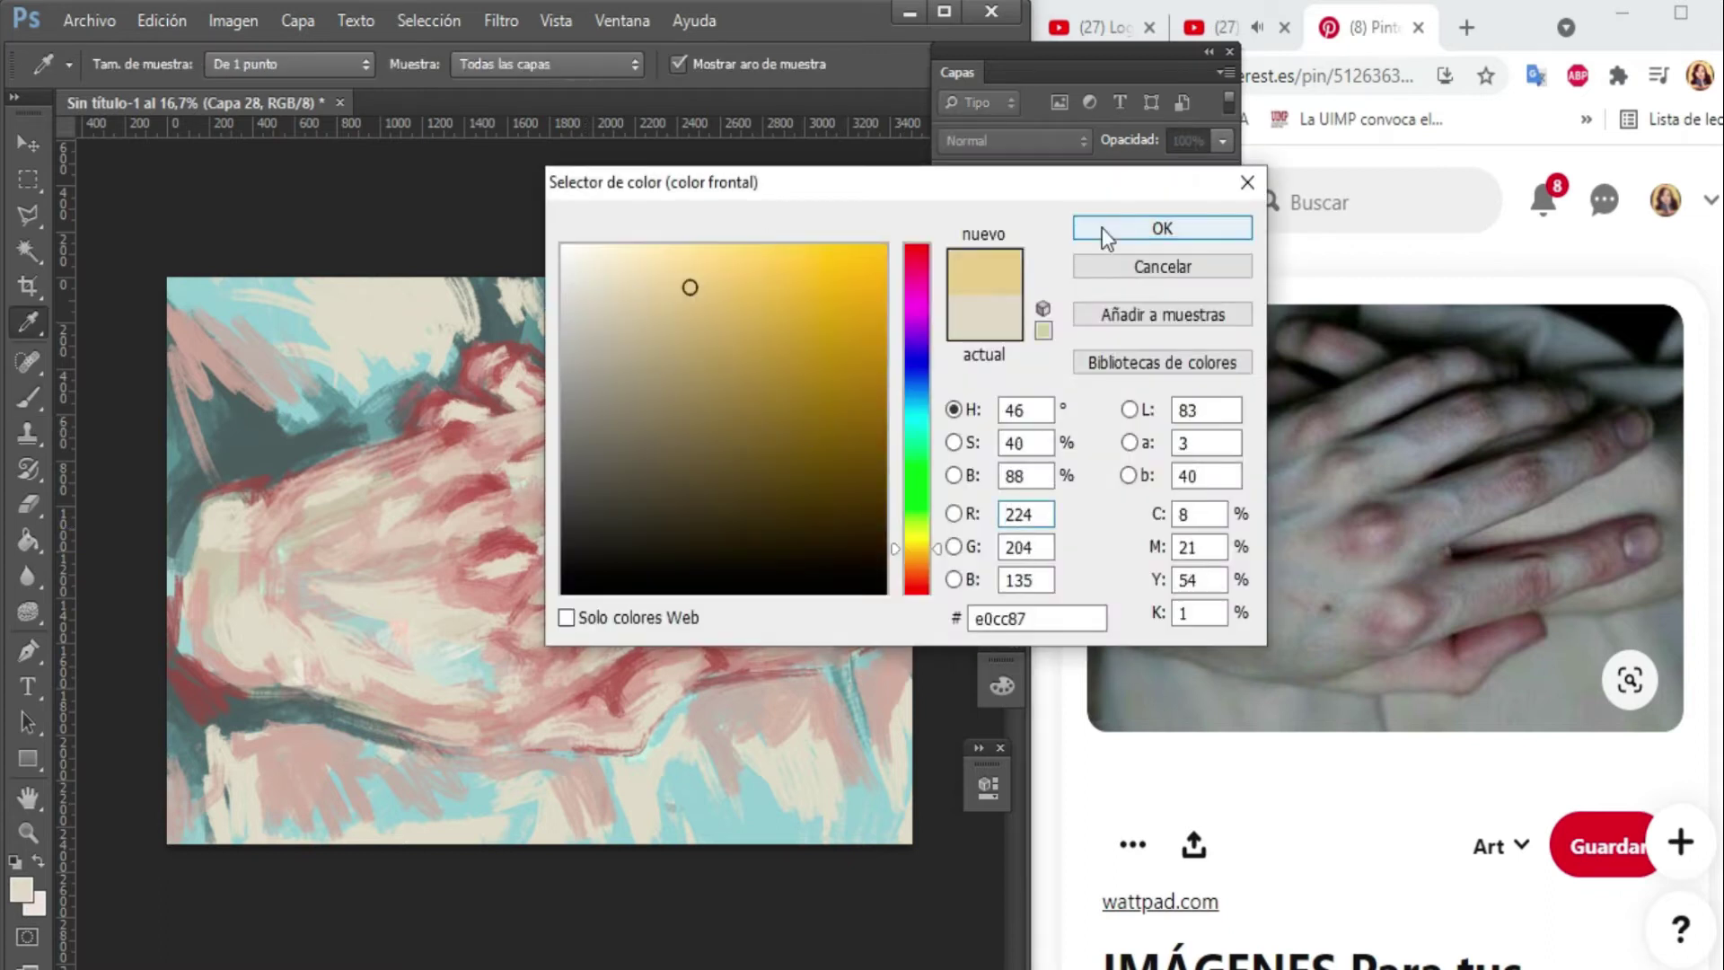
left_click(1113, 232)
left_click_drag(512, 489, 609, 440)
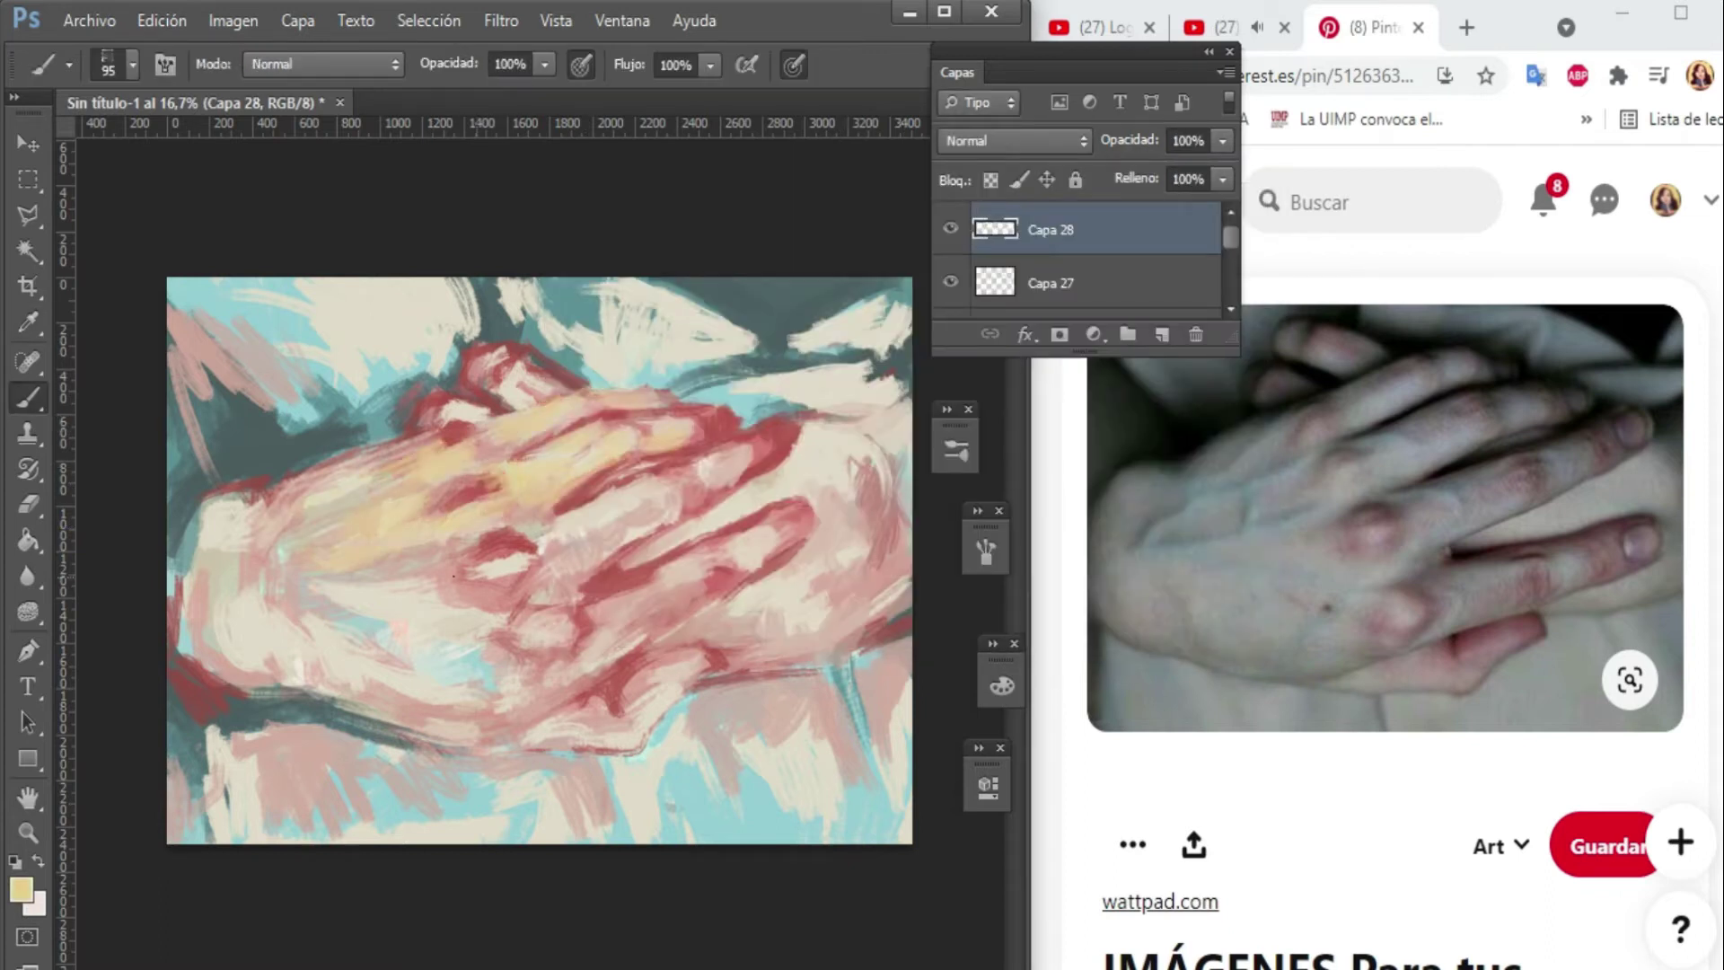
left_click_drag(570, 628, 795, 529)
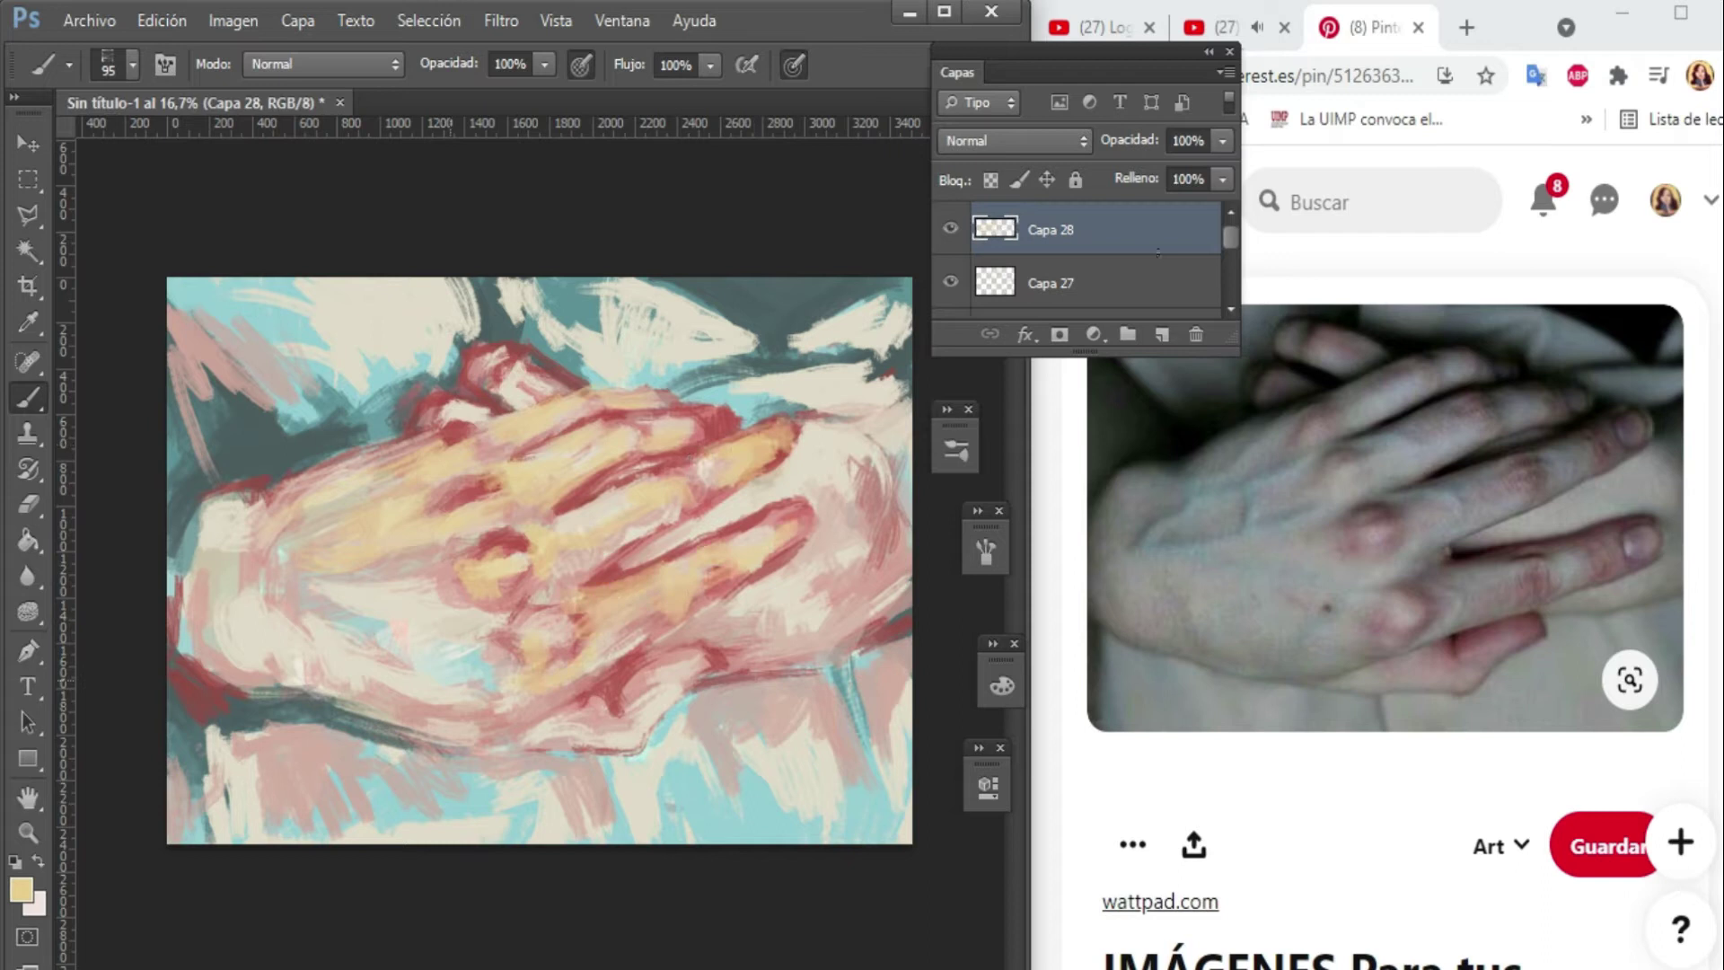
key("5")
On new layers, paint red strokes along the hand's left edge.
key("ctrl+shift+alt+n")
key("ctrl+shift+alt+n")
left_click(20, 889)
left_click(607, 432)
key("Return")
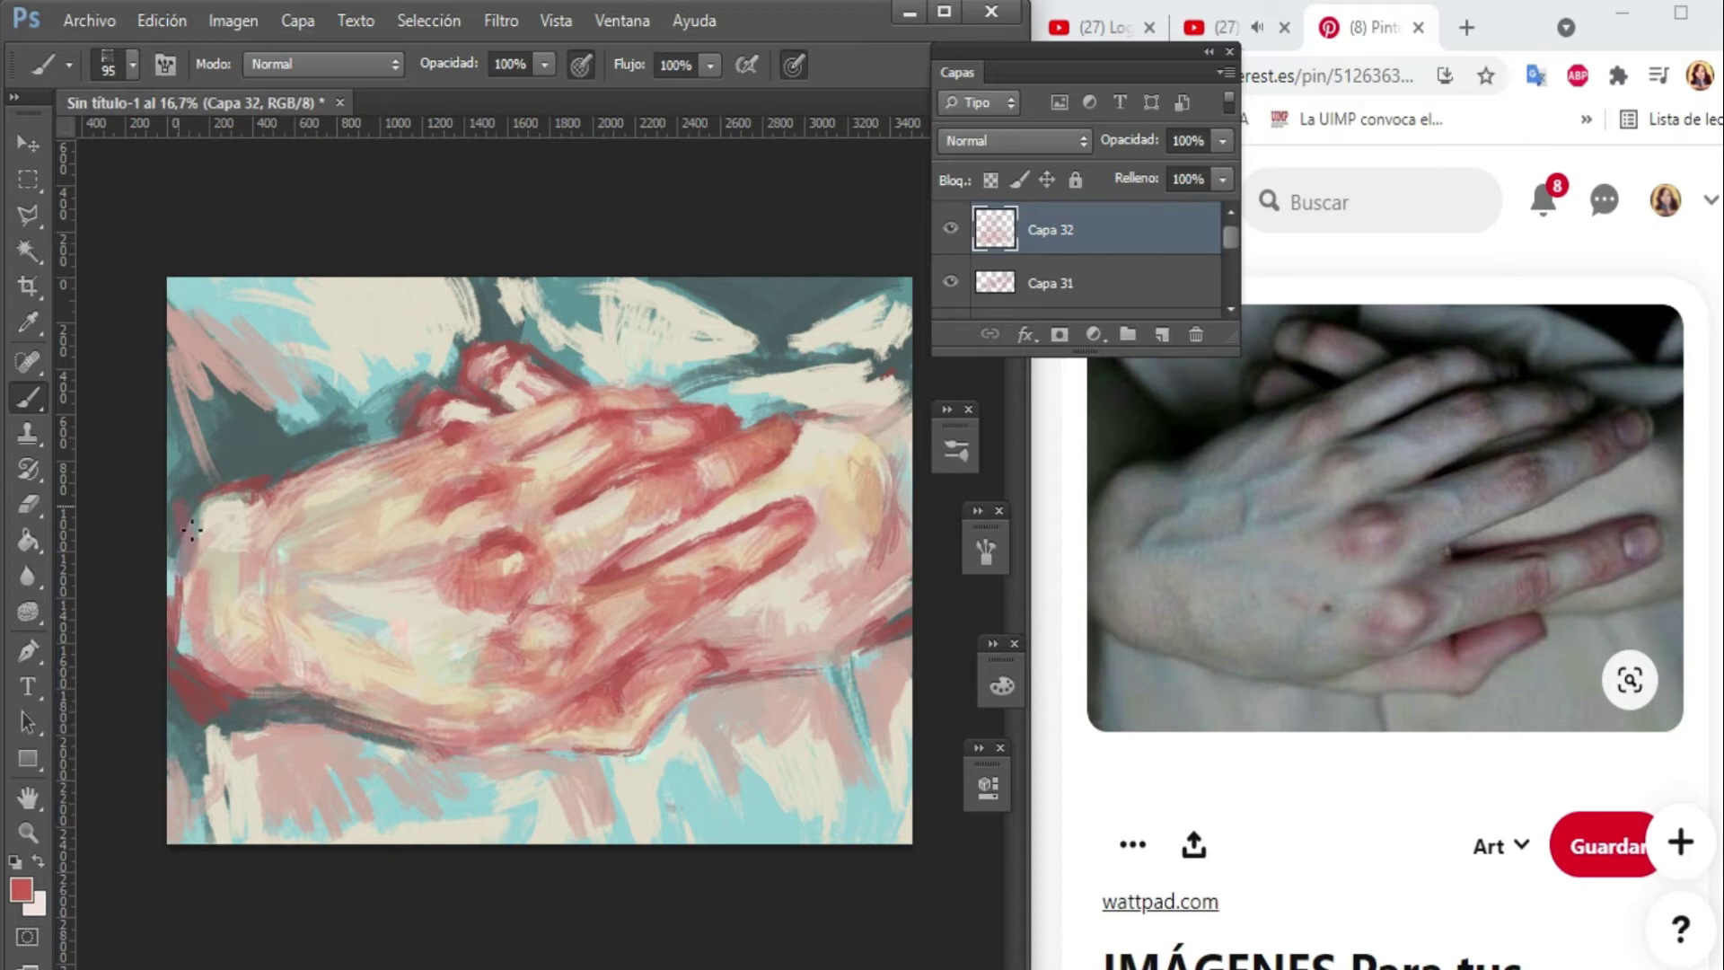
left_click_drag(191, 530, 193, 660)
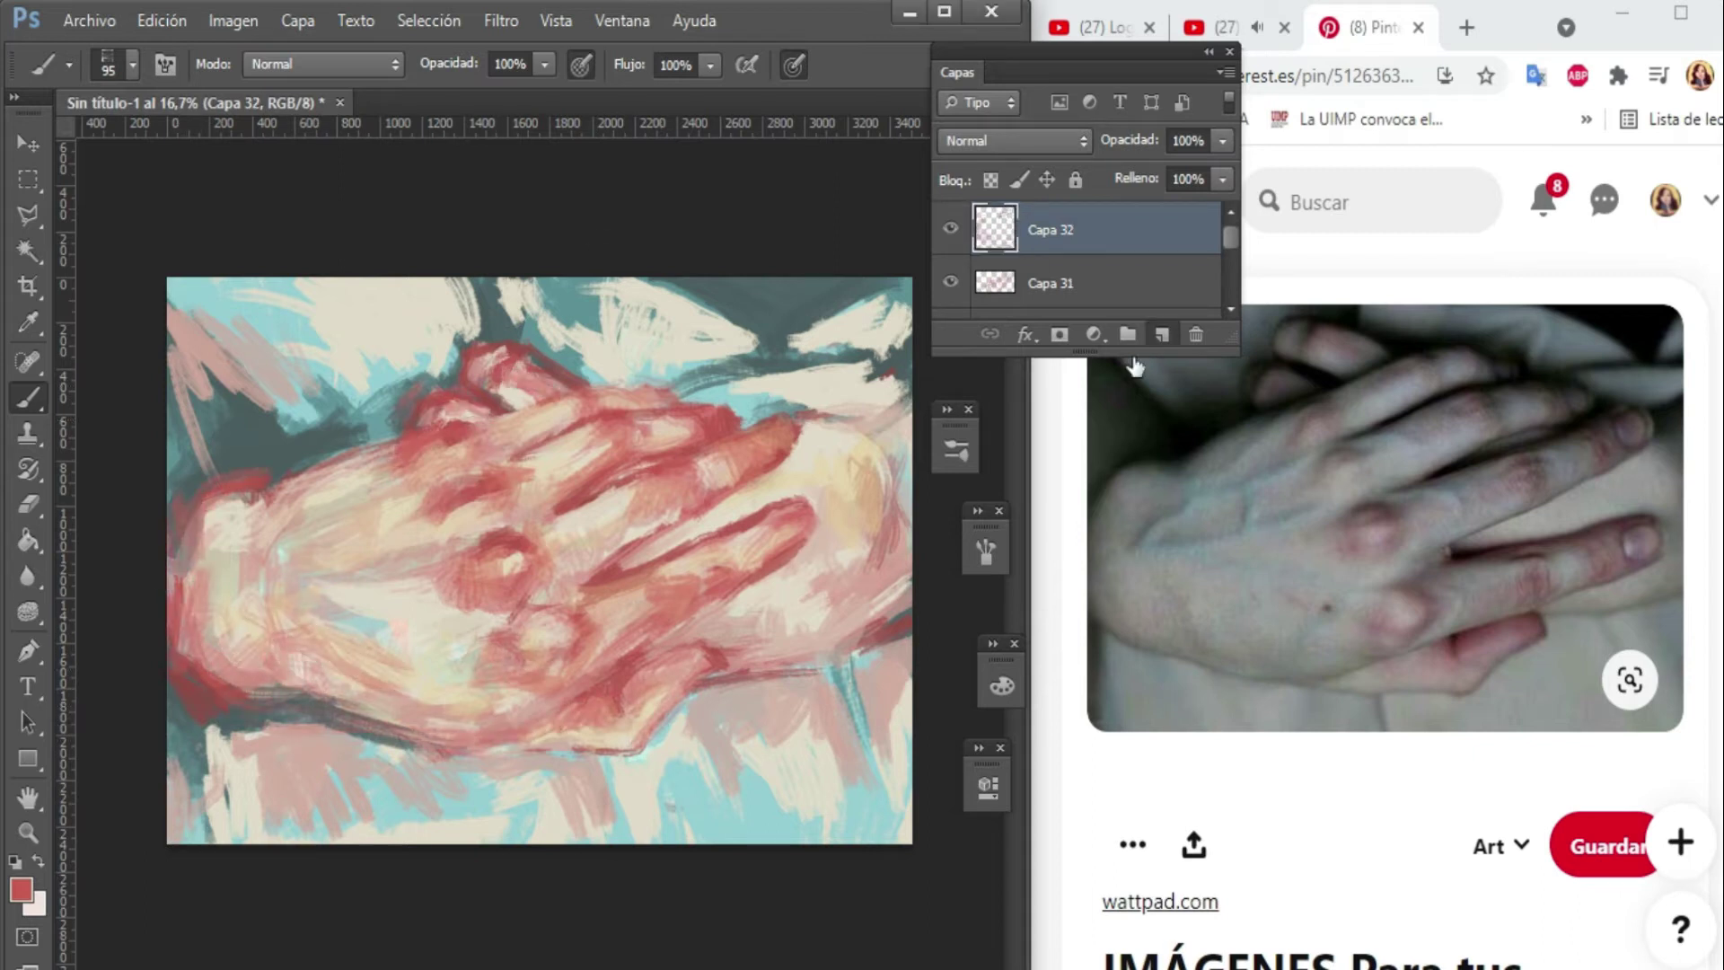
left_click(1161, 334)
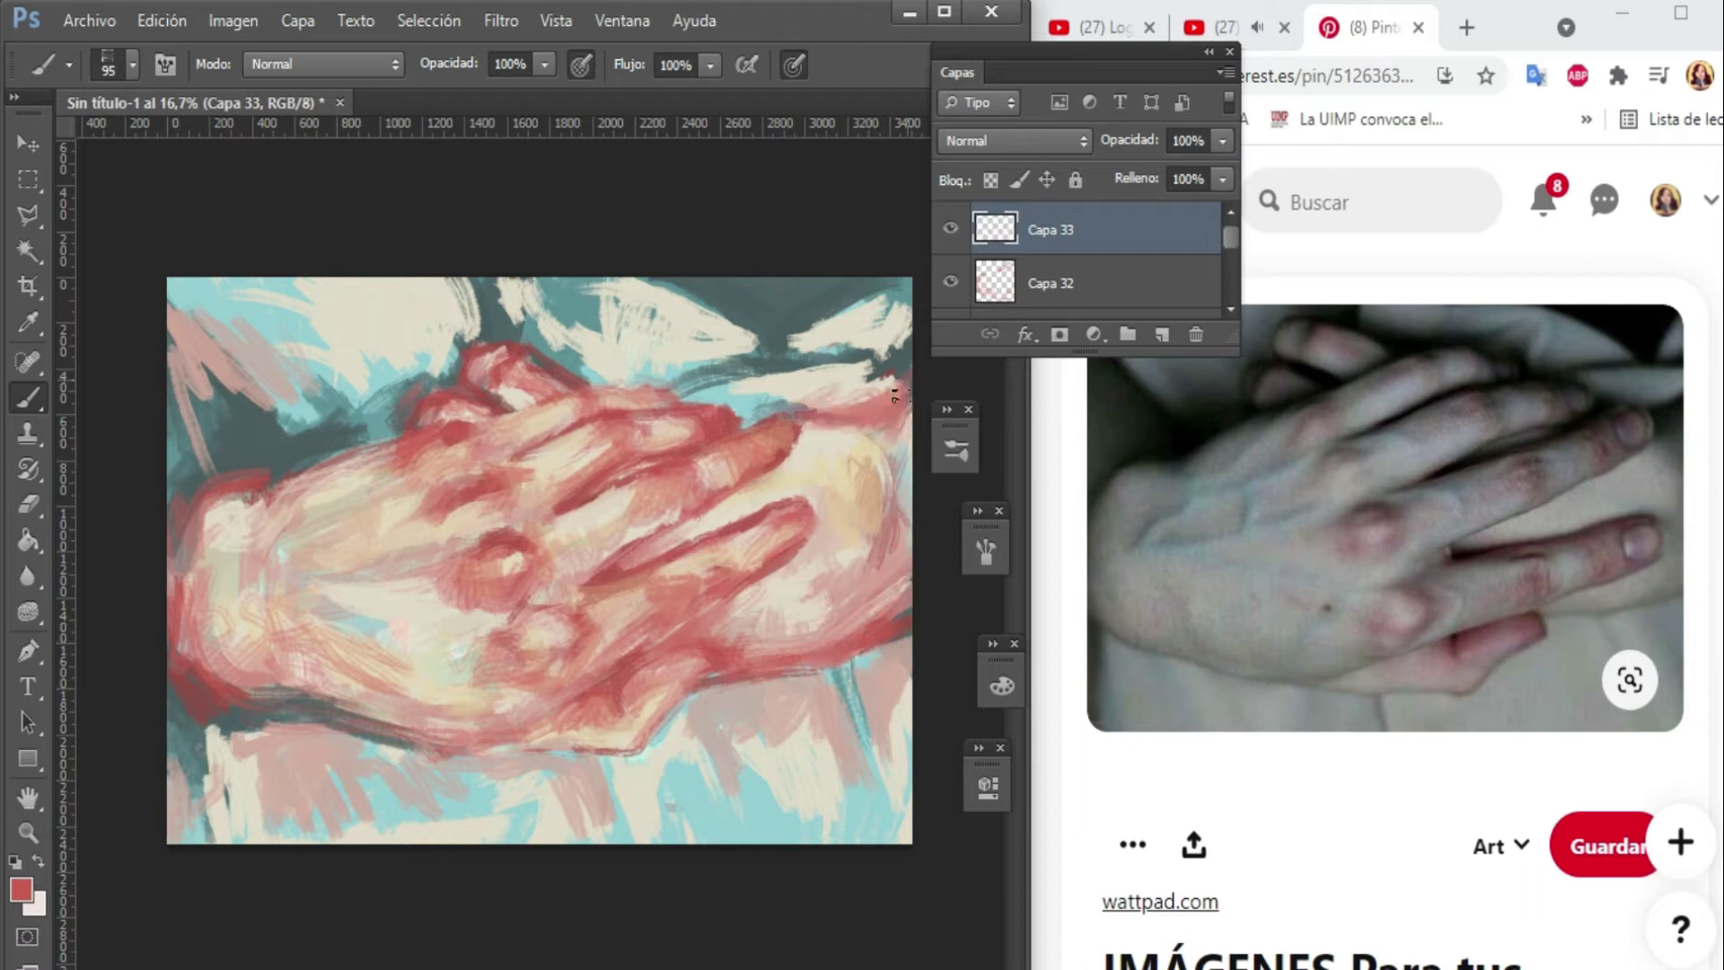
left_click_drag(895, 395, 853, 449)
Sample a dark red from the painting and stroke it along the fingers on a new layer.
key("i")
left_click(577, 481)
left_click(19, 888)
left_click(1109, 228)
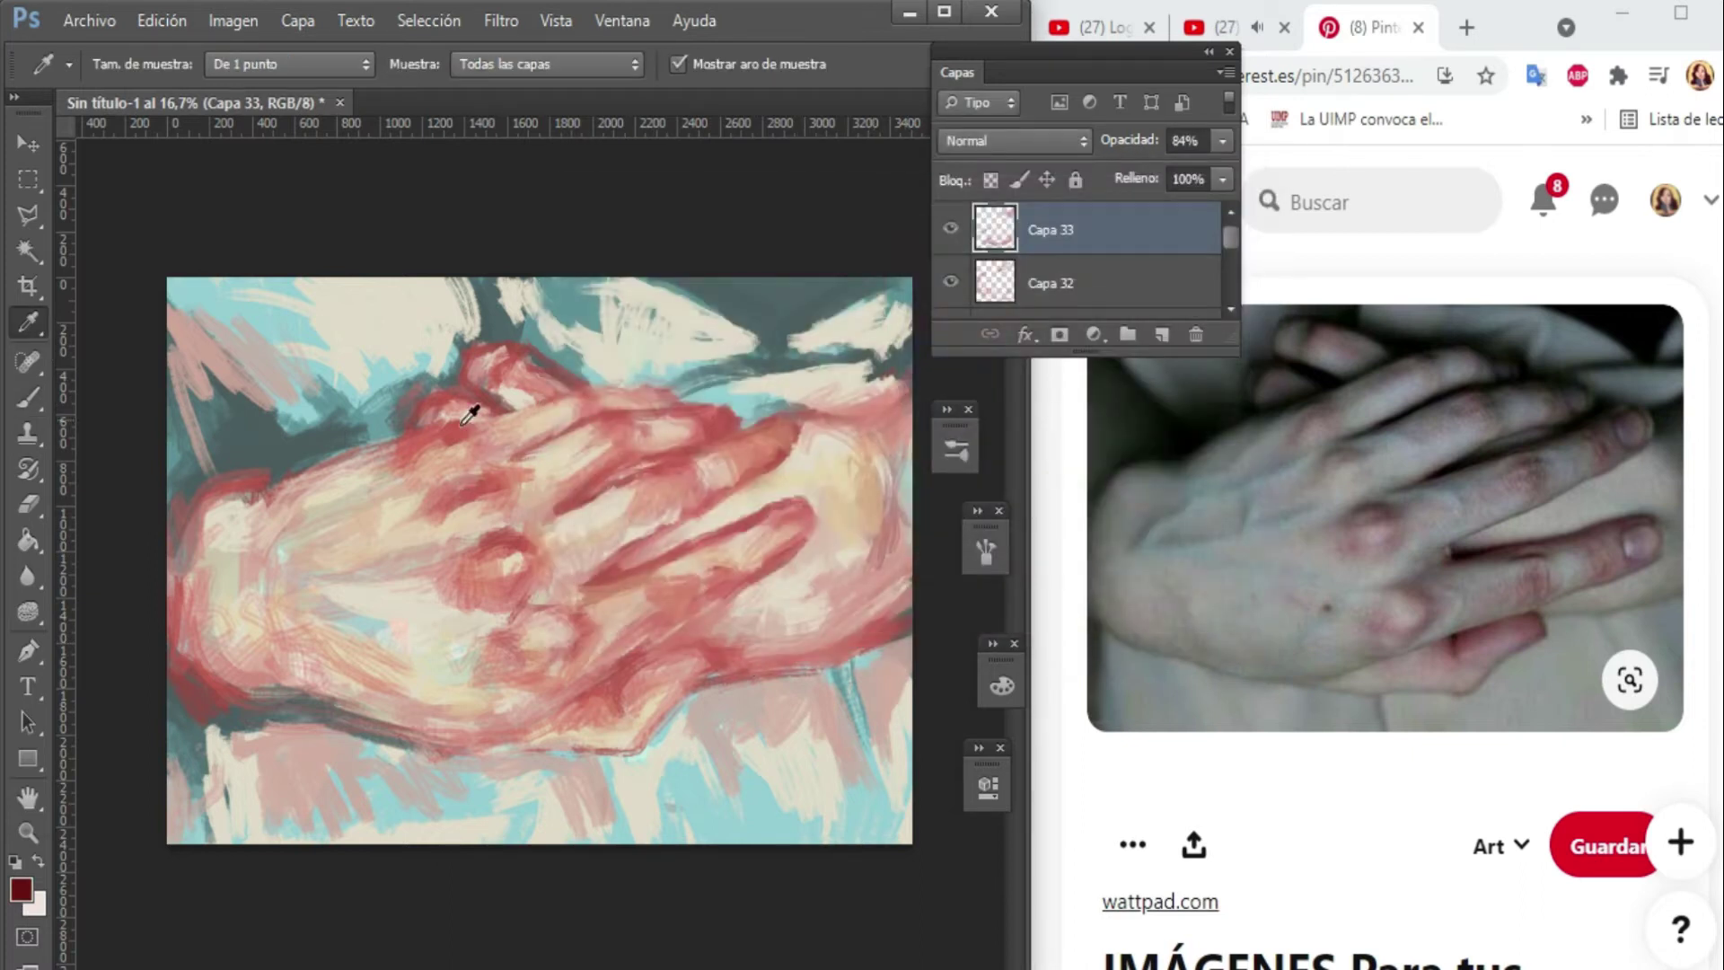
key("b")
key("ctrl+shift+alt+n")
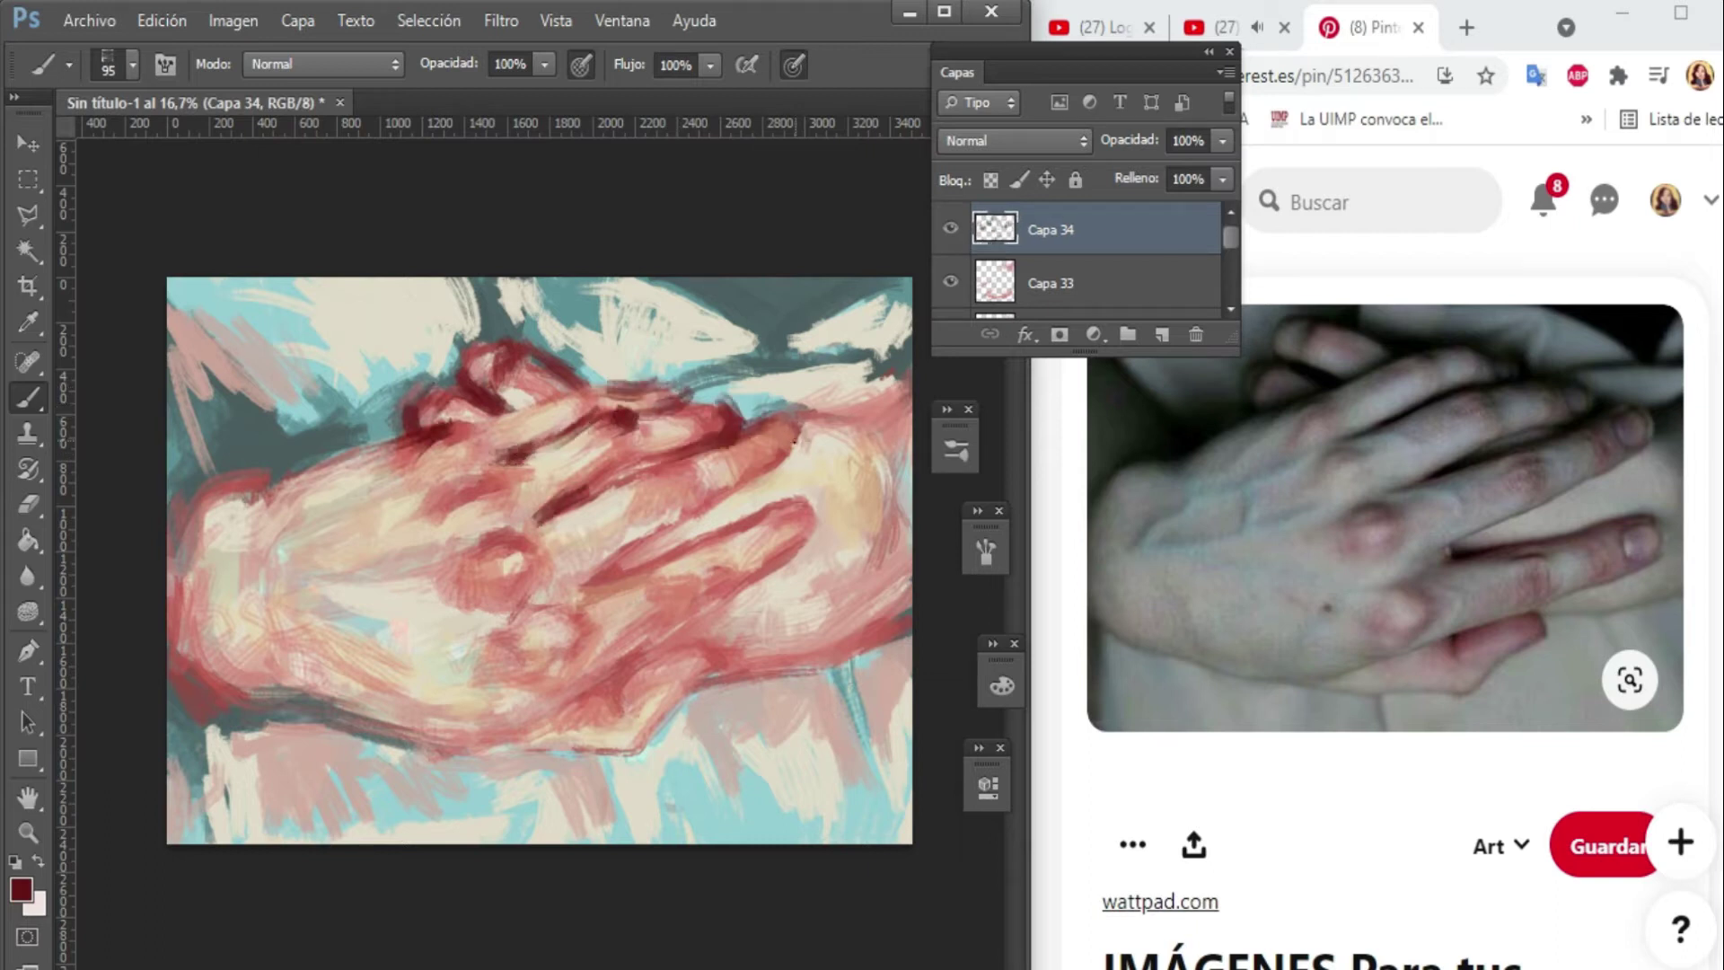
left_click_drag(793, 441, 651, 498)
left_click_drag(636, 574, 796, 510)
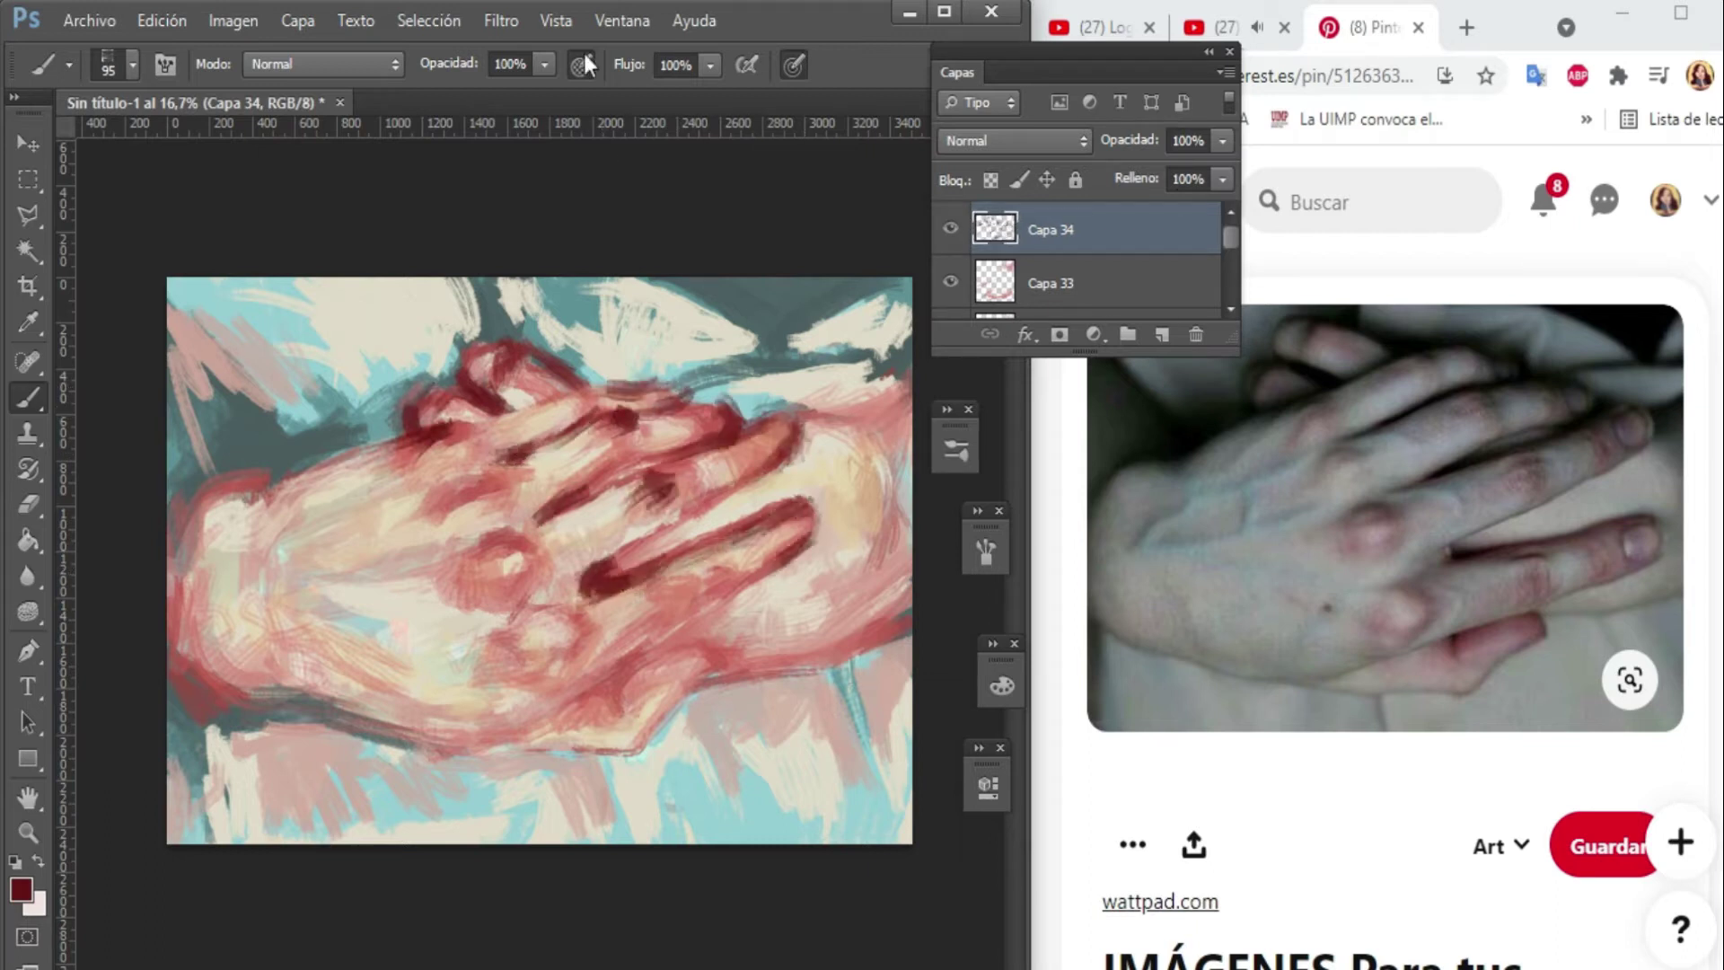
Set brush size 55, add new layers, choose a dark teal, and raise the brush to 86.
key("ctrl+shift+alt+n")
right_click(718, 597)
left_click_drag(642, 667, 579, 698)
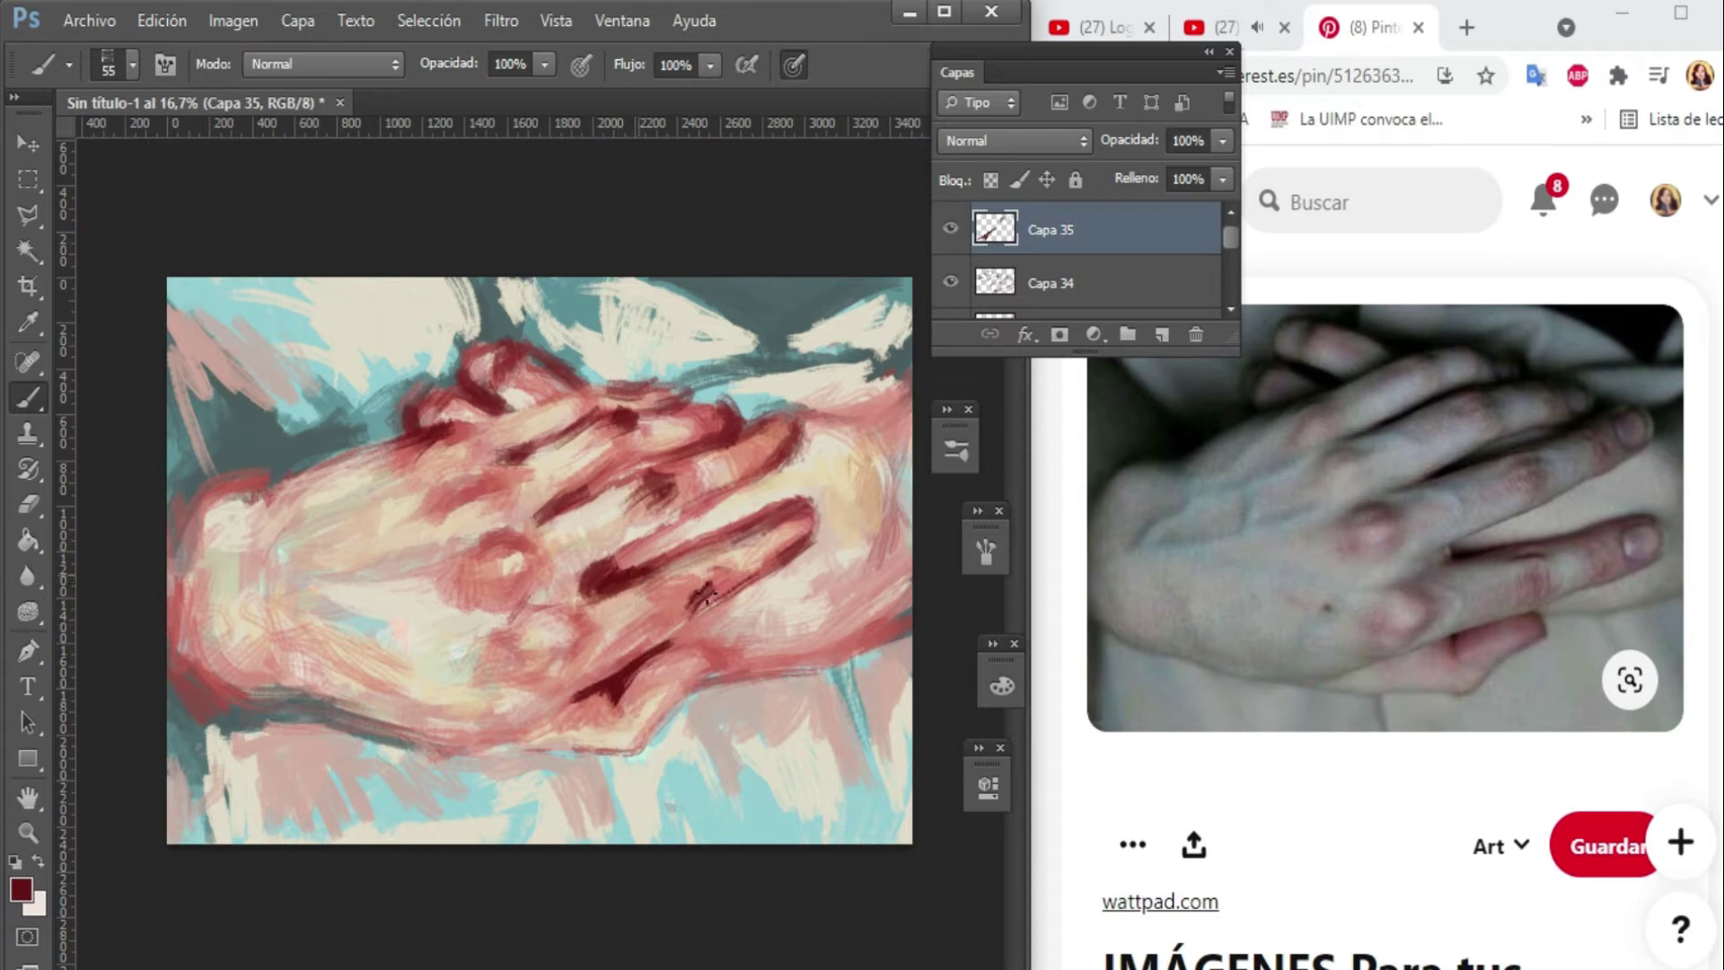
key("ctrl+shift+alt+n")
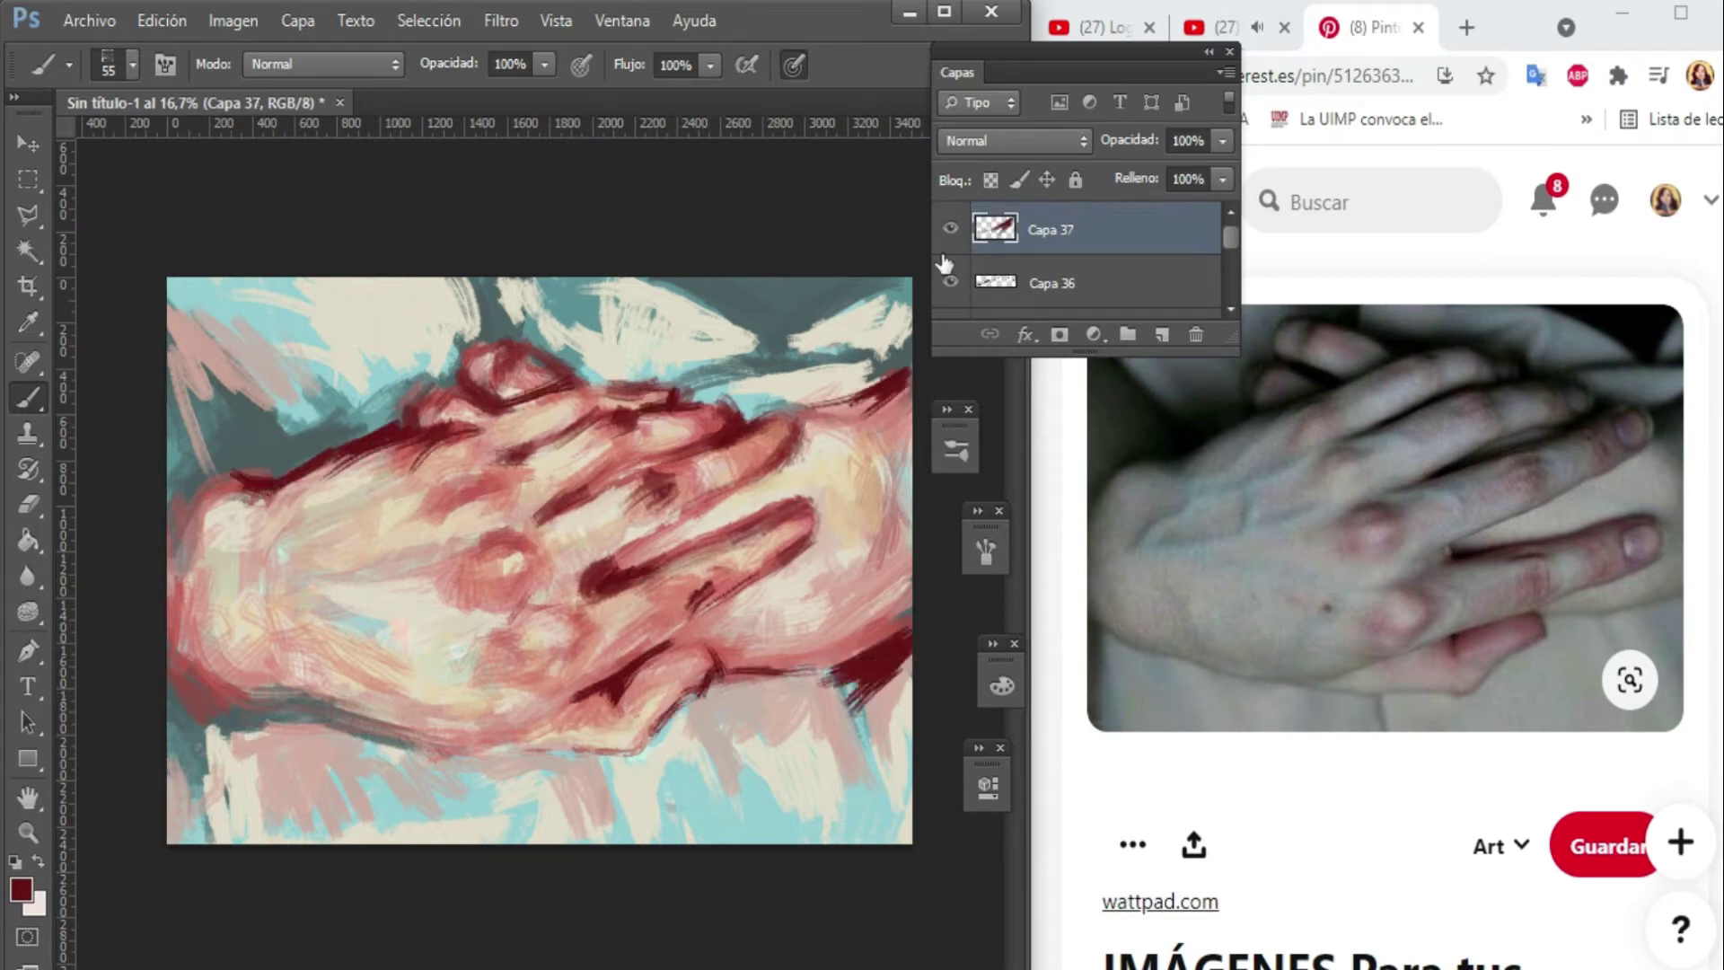
key("ctrl+shift+alt+n")
left_click(21, 889)
key("Return")
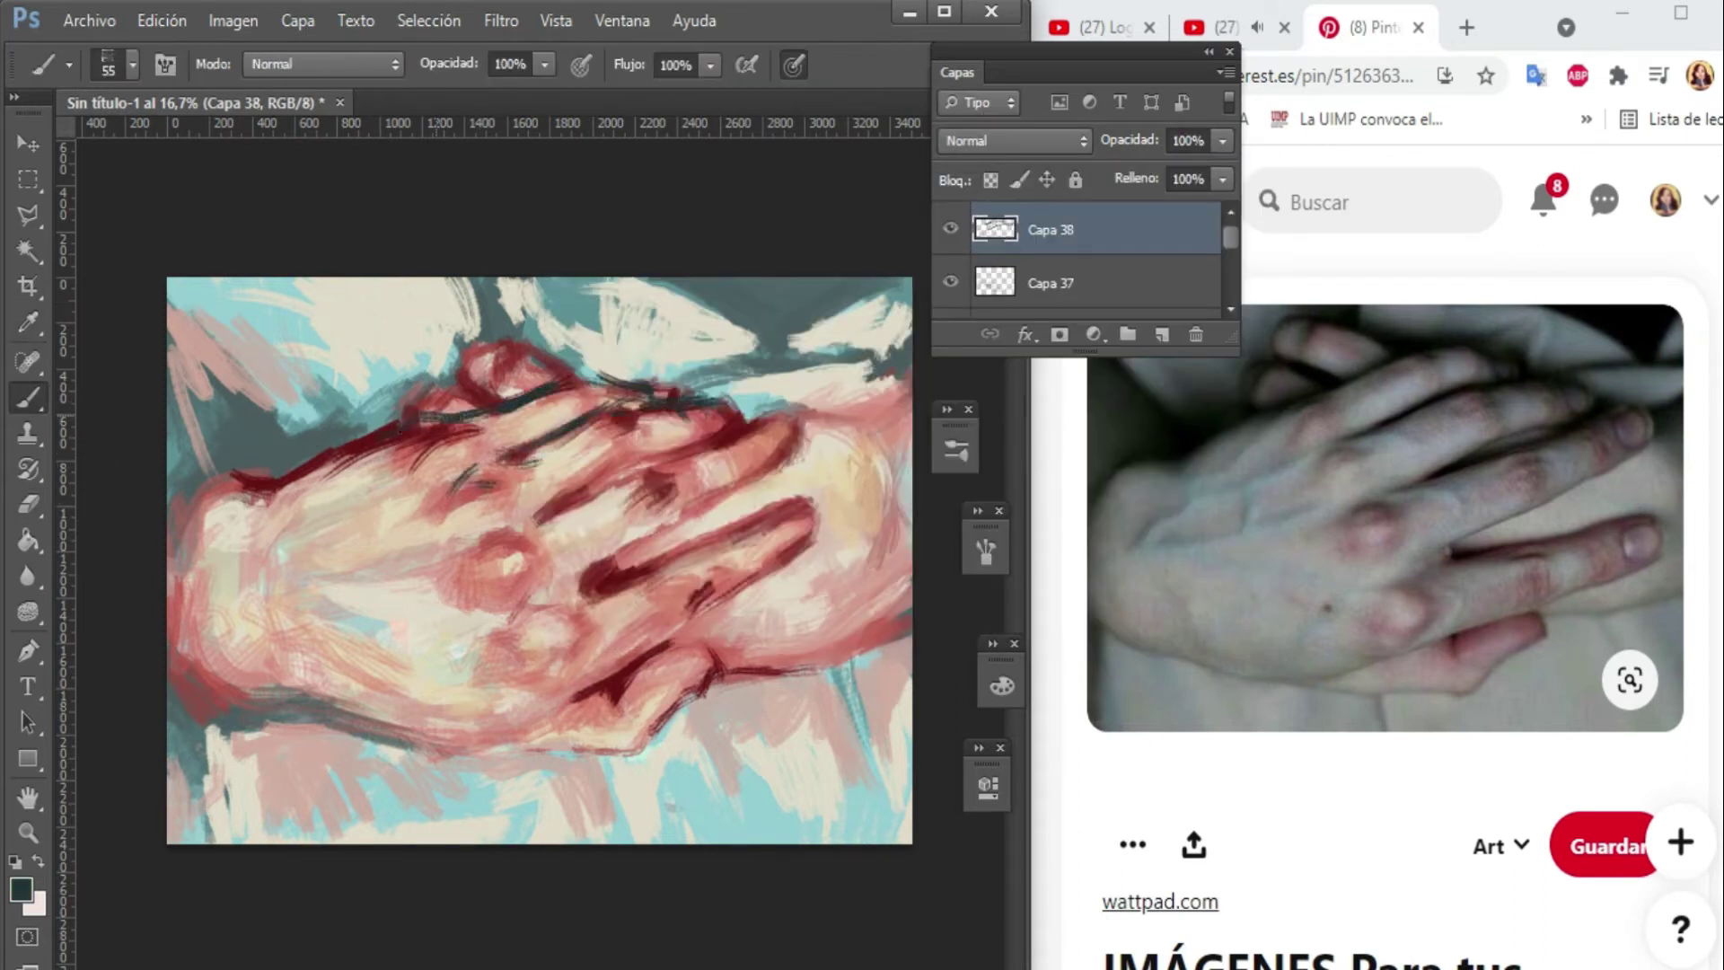
right_click(610, 360)
type("86")
key("Return")
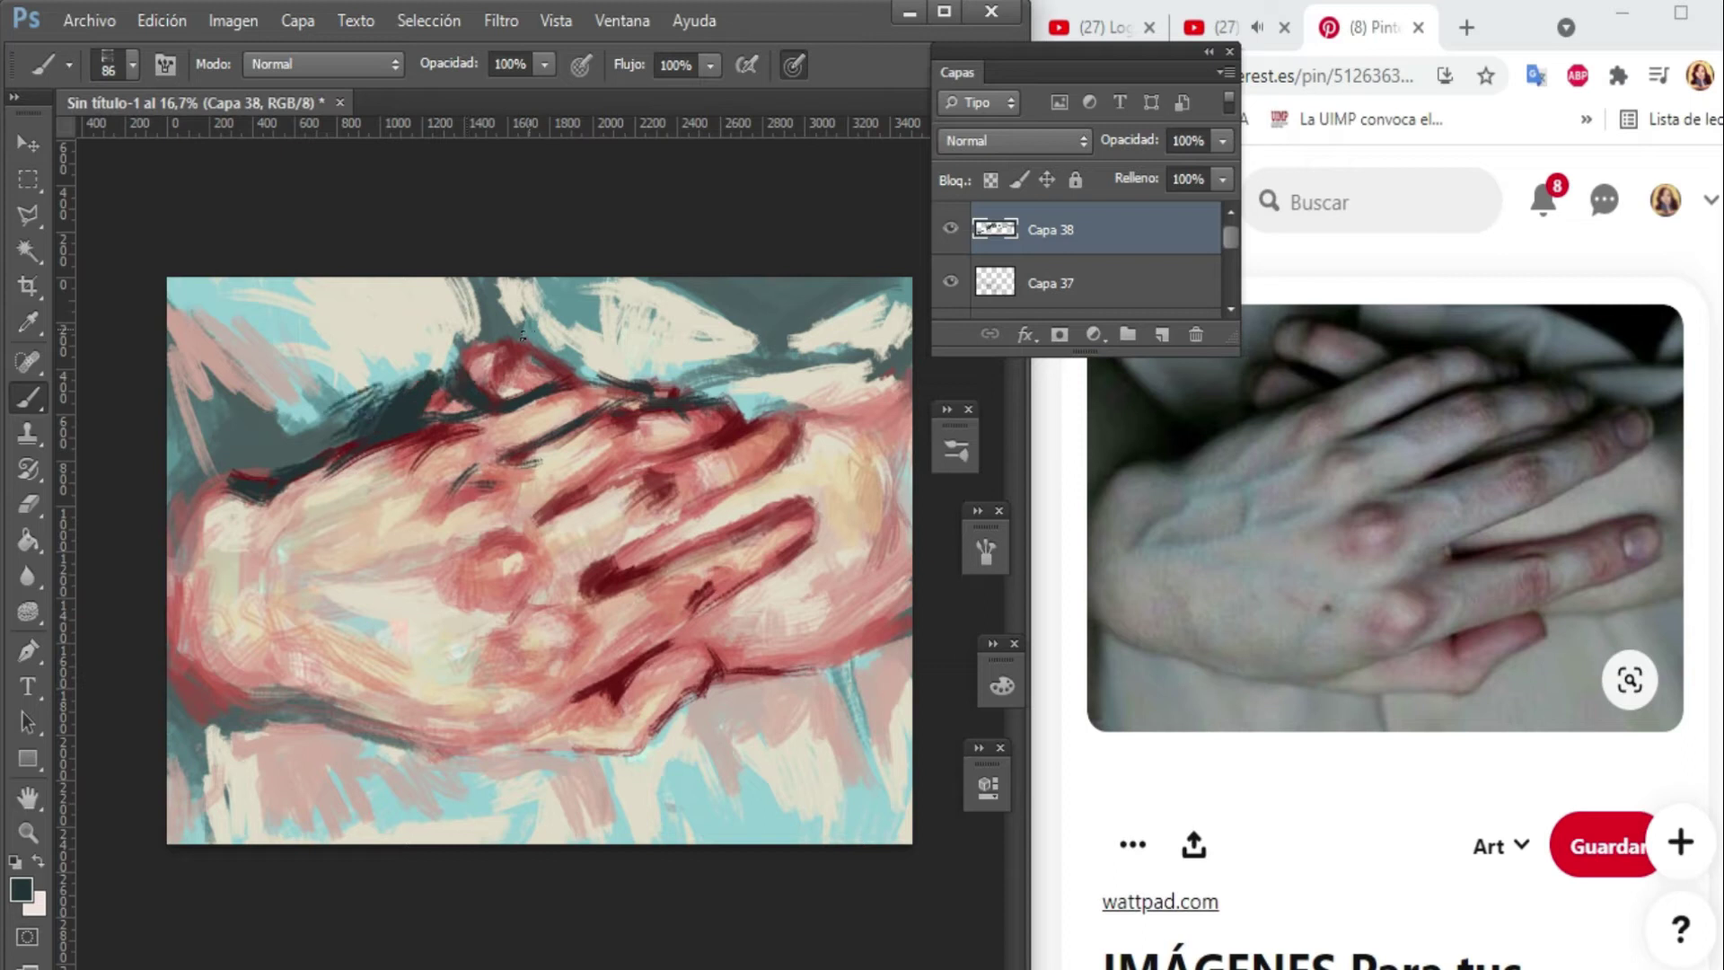
Paint dark teal shadows in the upper-left background, canvas top and along the hand's left and lower edges.
left_click_drag(403, 402, 198, 379)
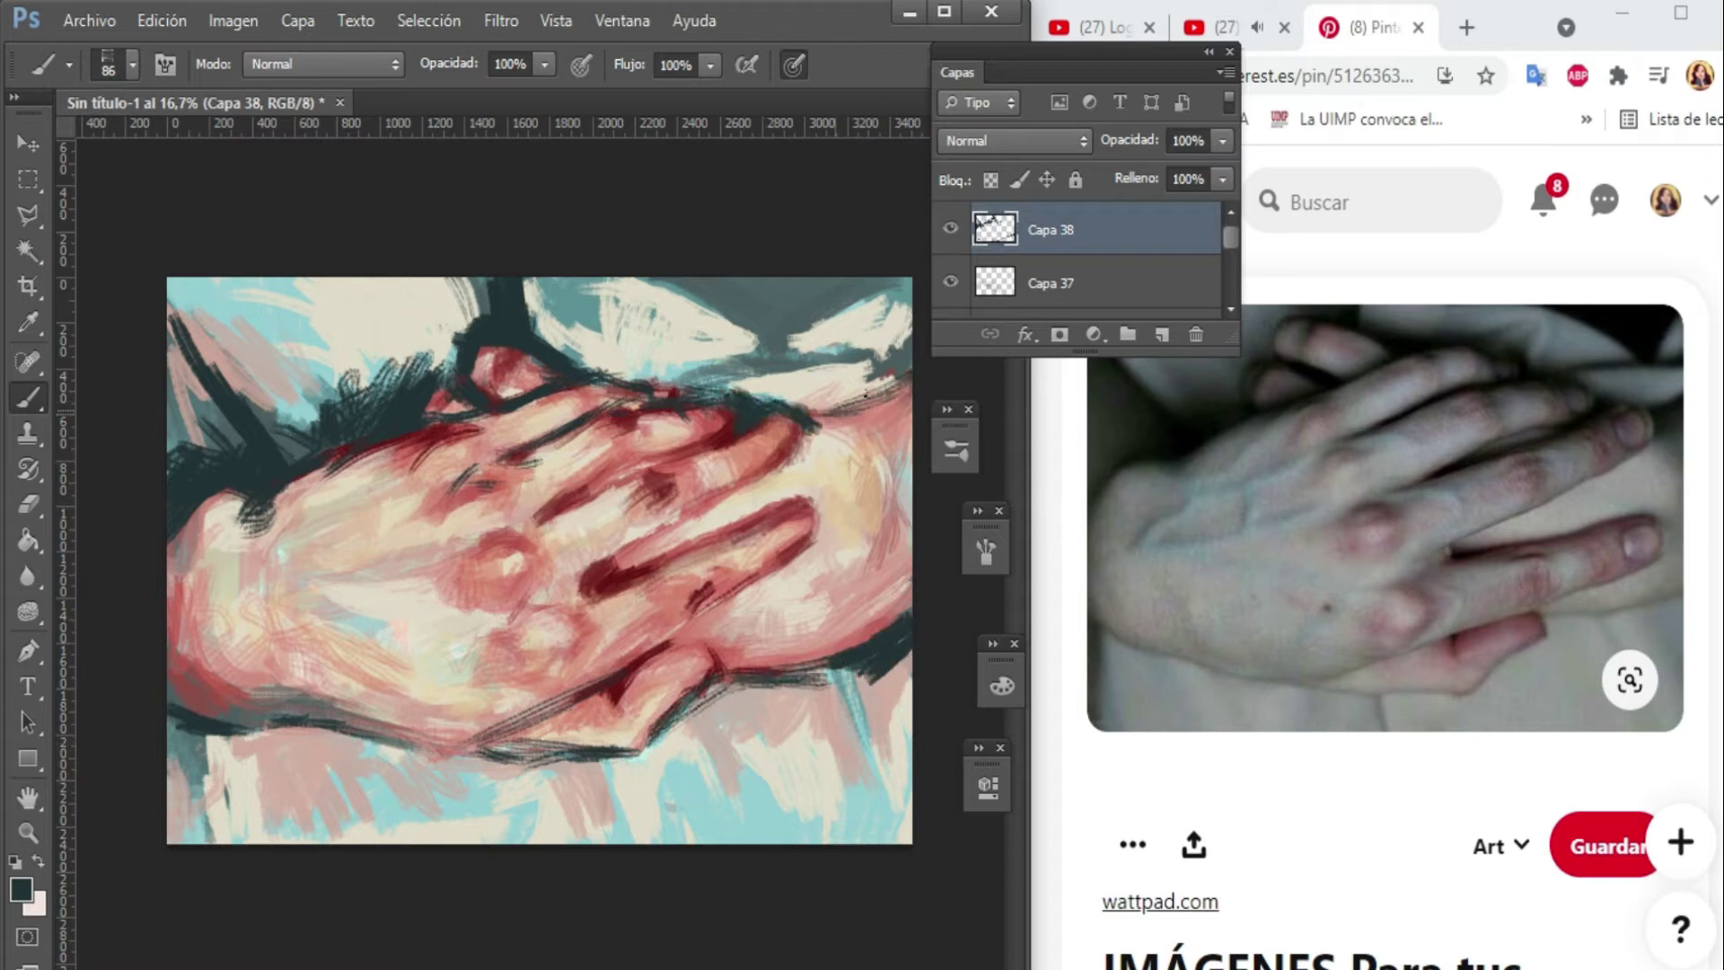
left_click_drag(771, 353, 638, 288)
key("ctrl+shift+alt+n")
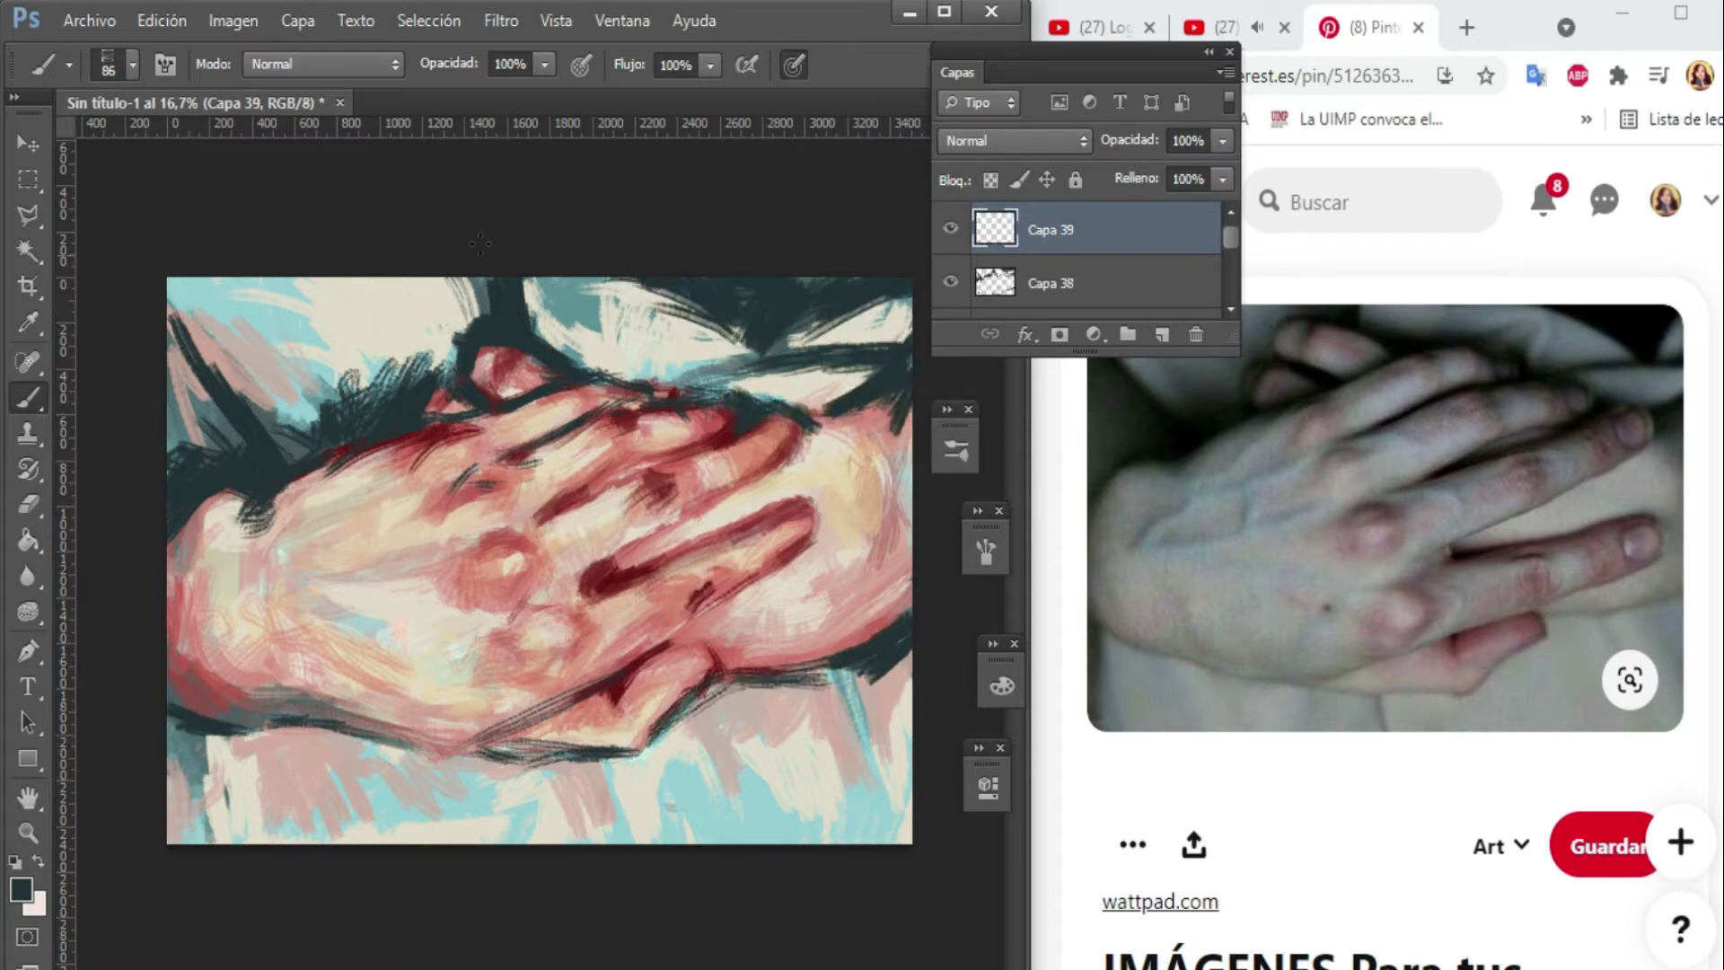
left_click_drag(261, 525, 417, 444)
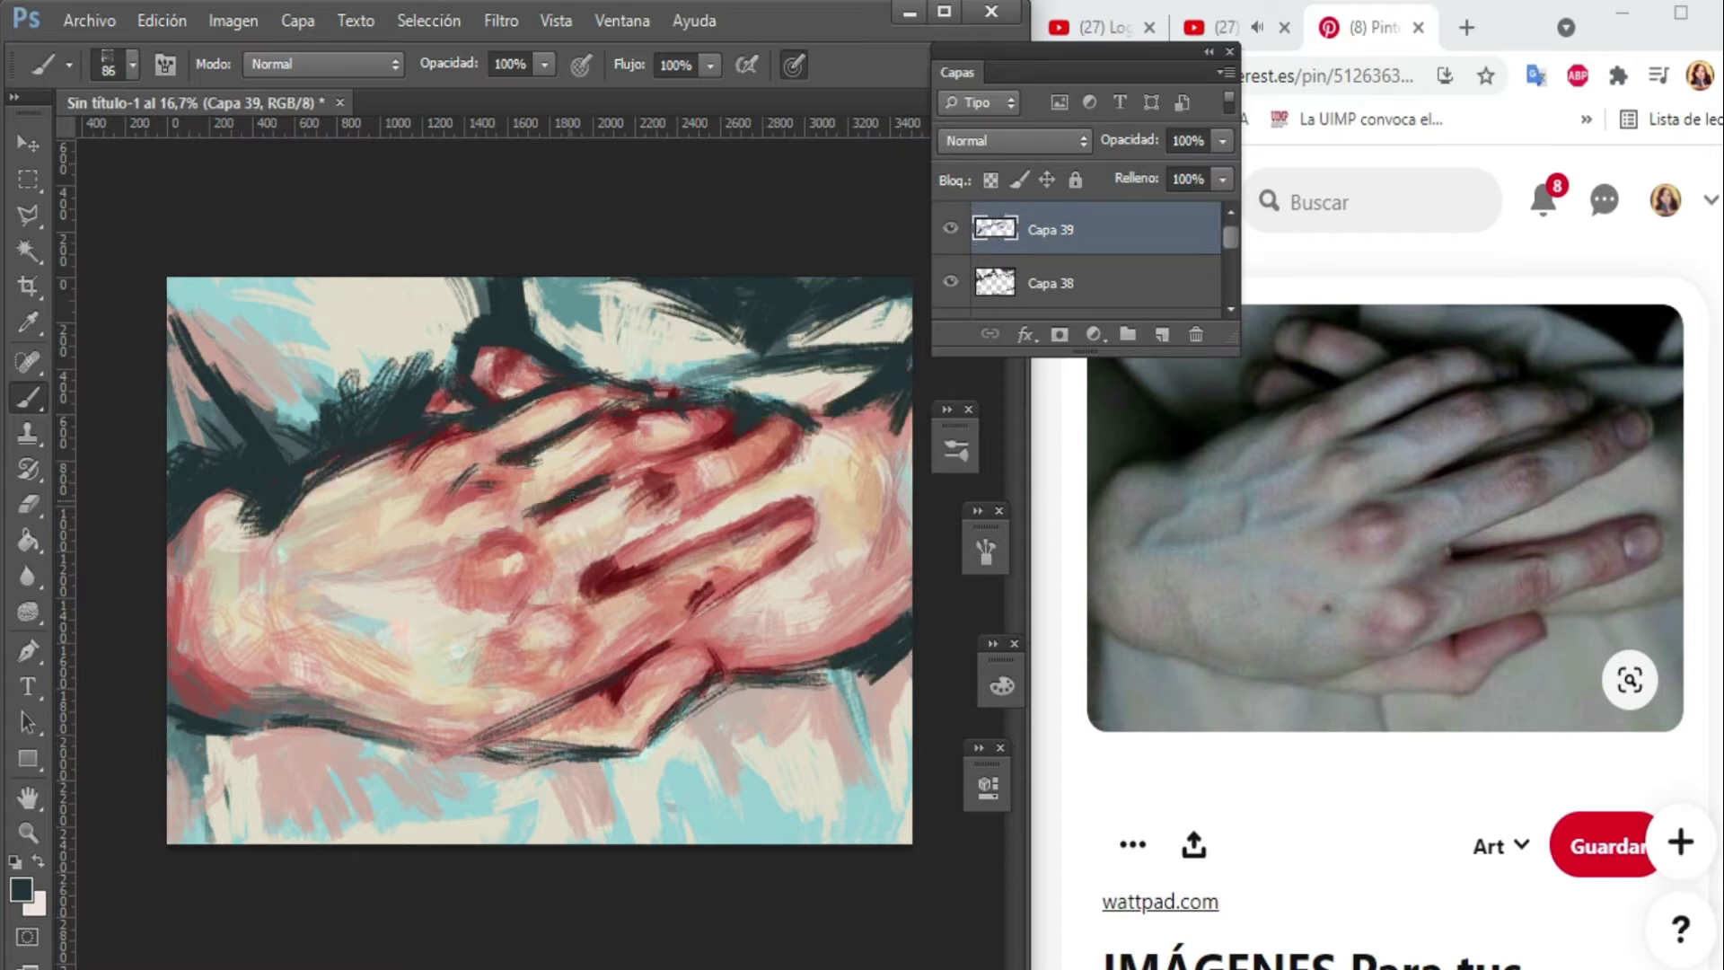
left_click_drag(512, 750, 322, 689)
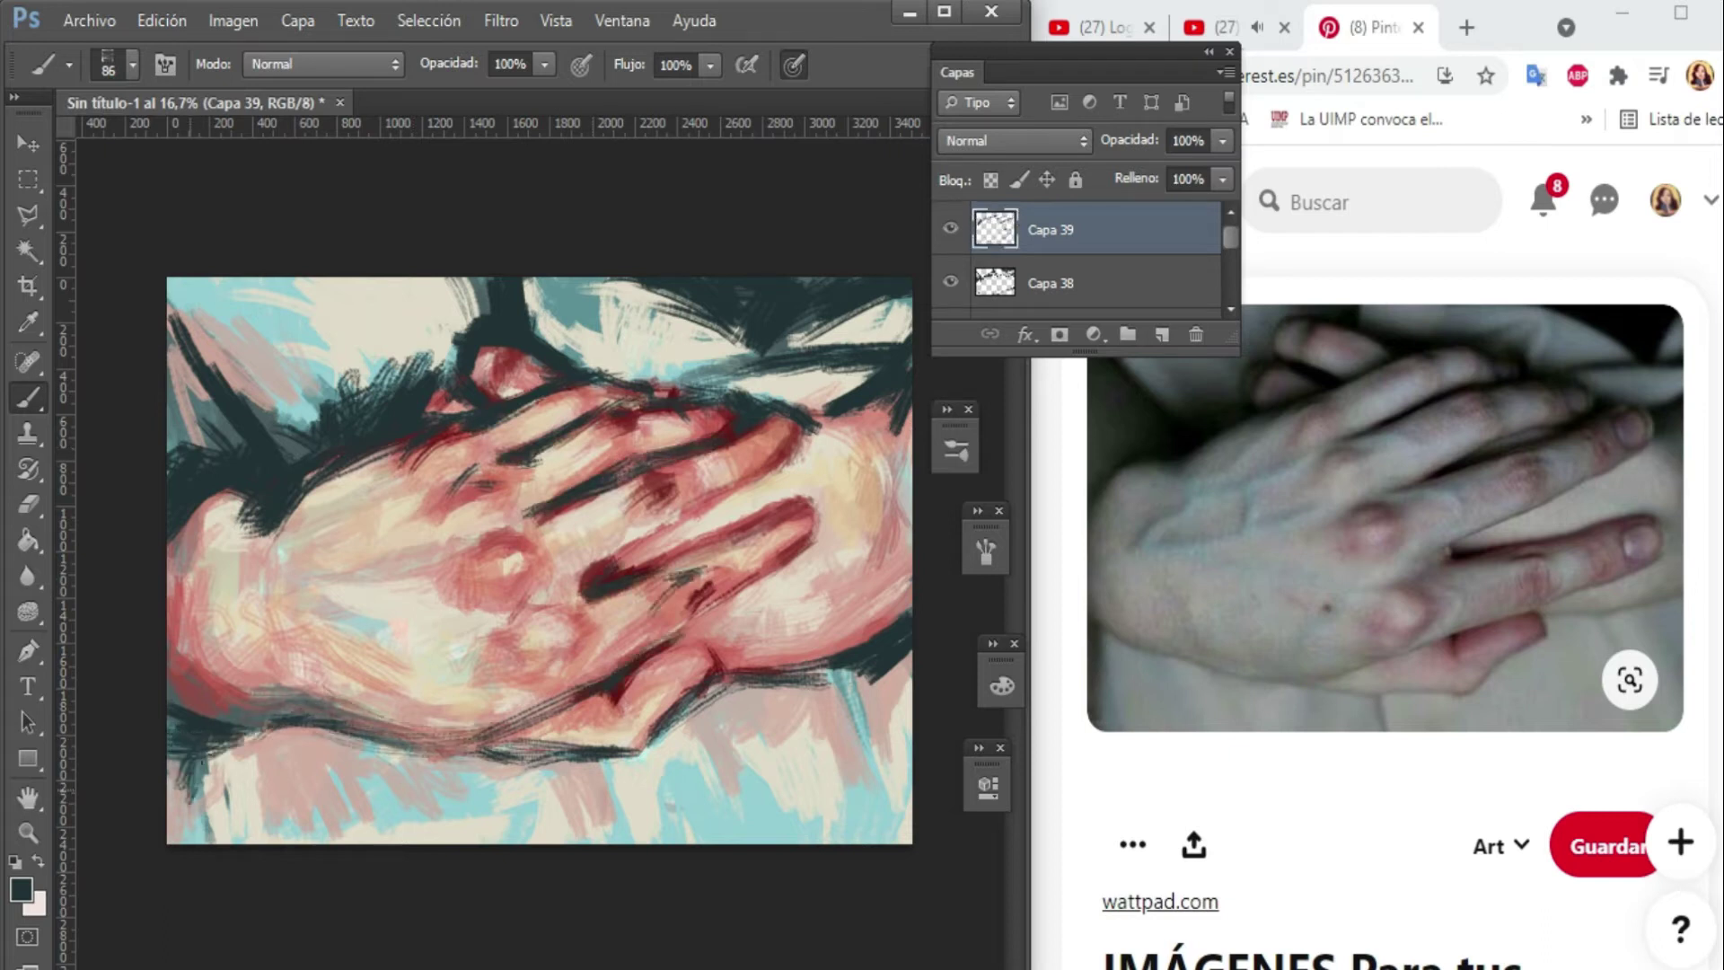
left_click_drag(208, 759, 173, 836)
Pick a dark colour and, on new layers, shade the hand's lower-left edge and the cloth above.
key("ctrl+shift+alt+n")
left_click(21, 889)
key("Return")
key("ctrl+shift+alt+n")
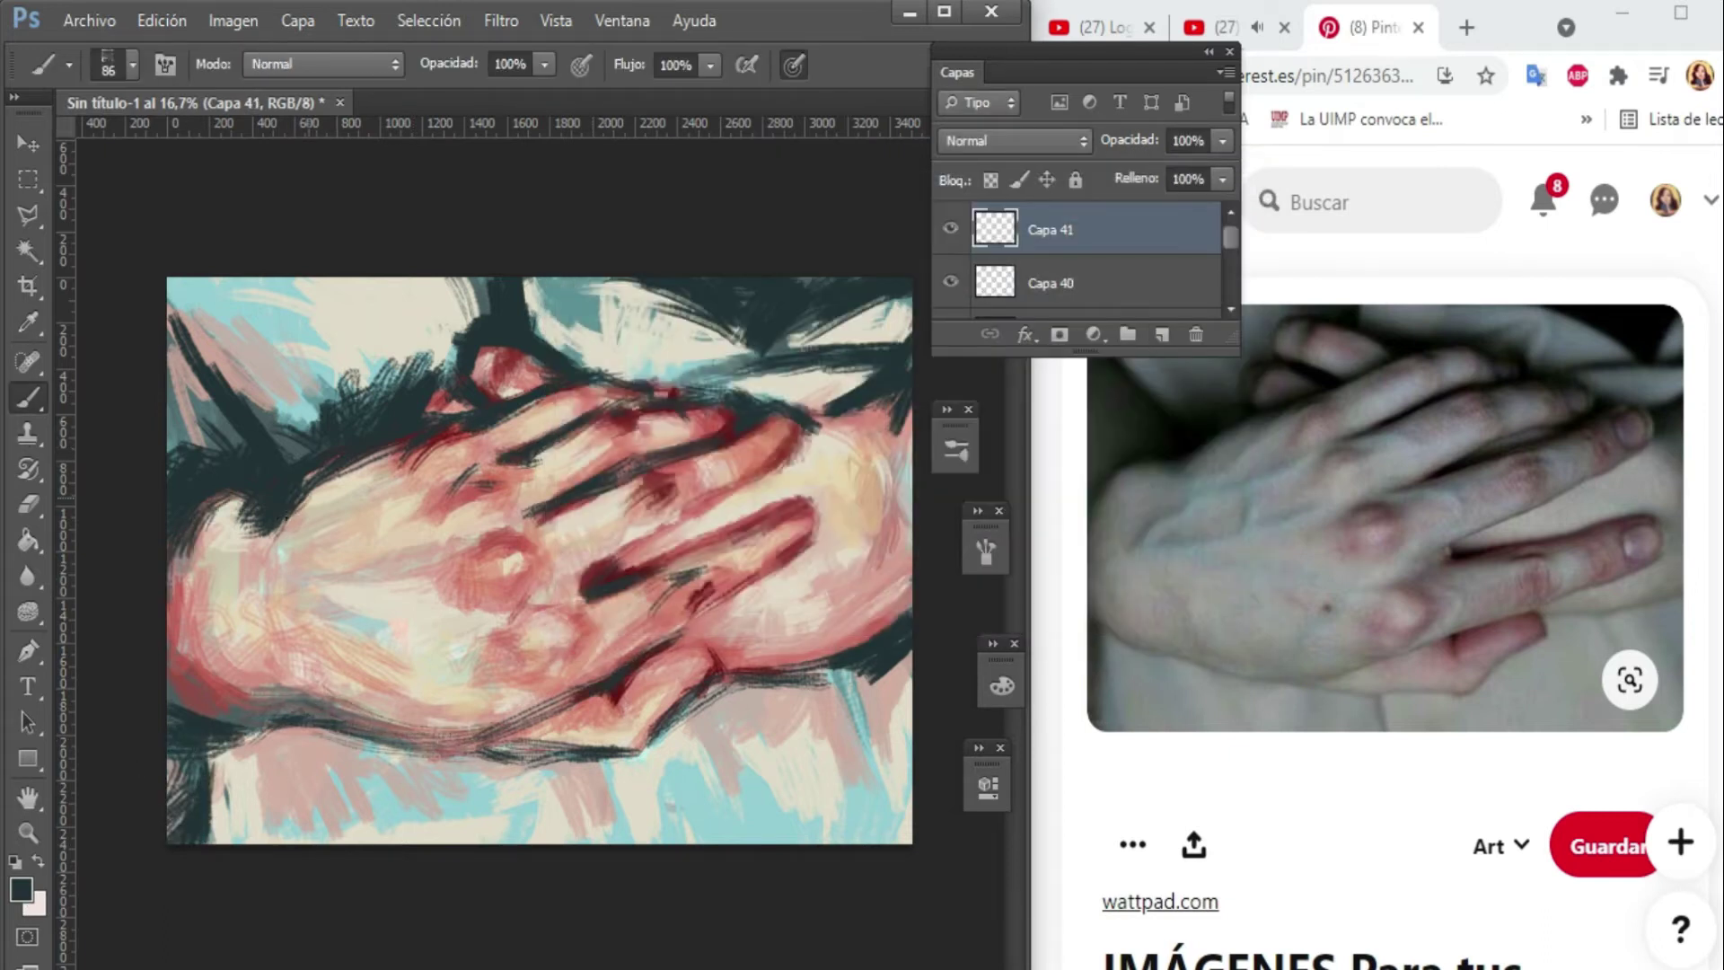
left_click_drag(172, 639, 224, 718)
left_click_drag(413, 696, 290, 713)
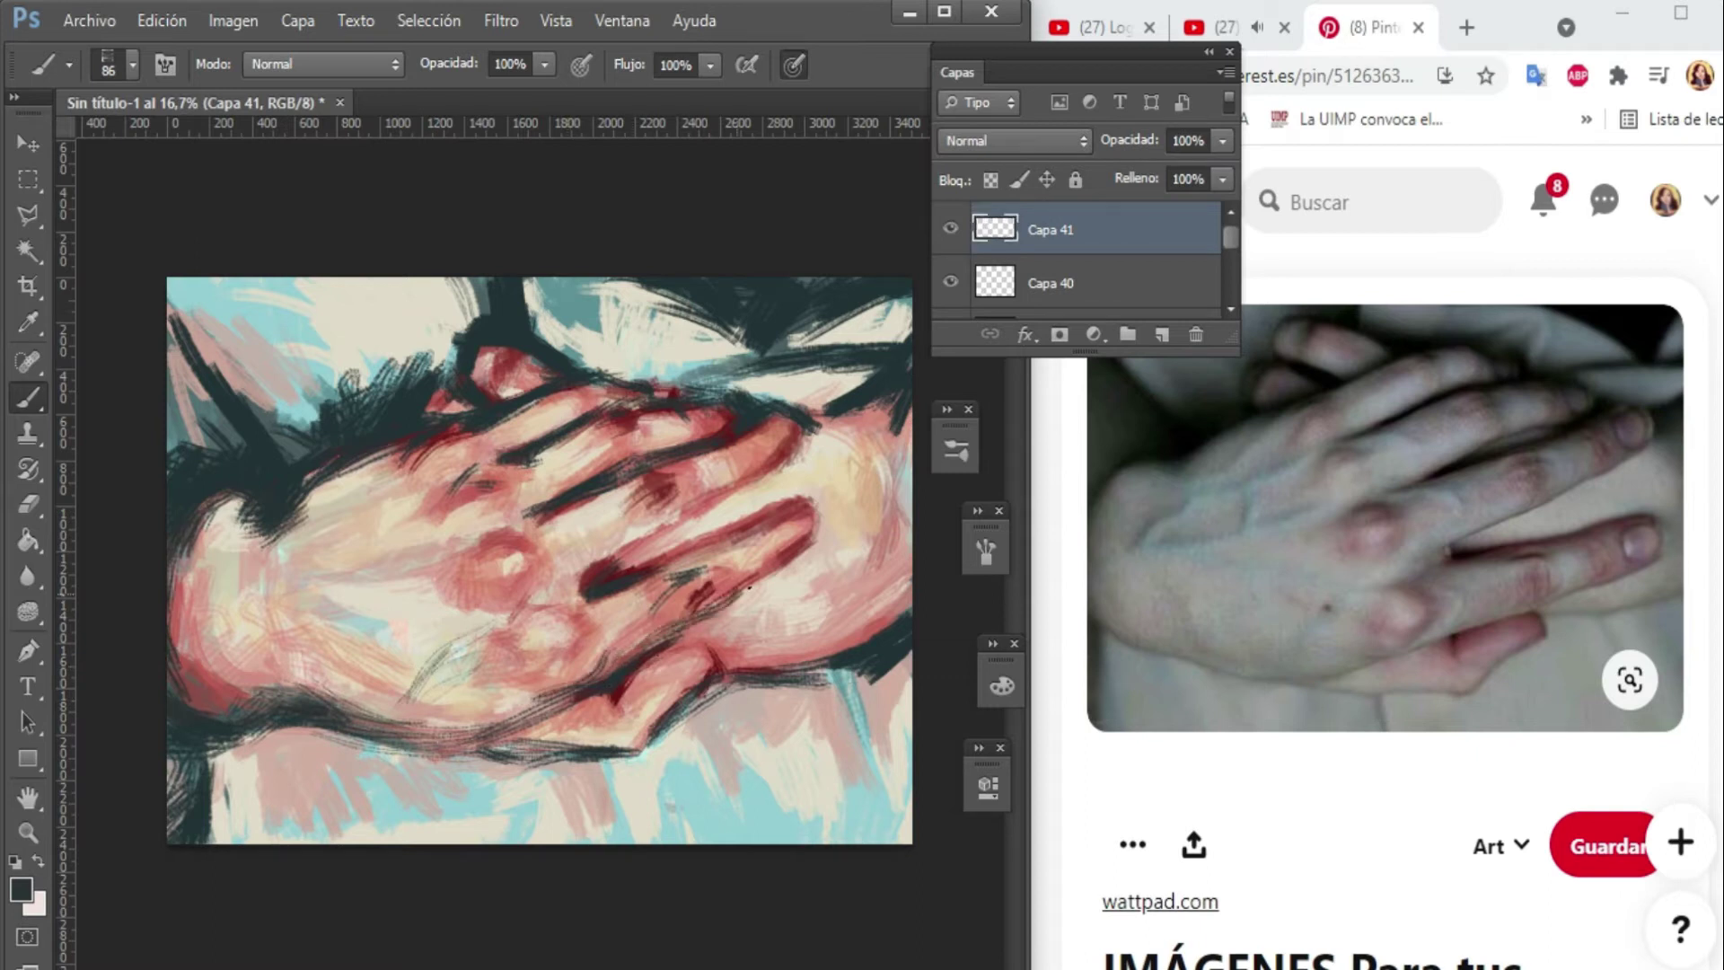
mouse_move(268, 381)
left_mouse_down()
mouse_move(354, 354)
mouse_move(327, 400)
left_mouse_up()
Hatch dark grey strokes into the upper-left cloth, lower right, beside a finger and along the hand's top.
key("ctrl+shift+alt+e")
left_click_drag(332, 310, 238, 408)
mouse_move(476, 288)
left_mouse_down()
mouse_move(354, 400)
mouse_move(342, 386)
left_mouse_up()
mouse_move(799, 678)
left_mouse_down()
mouse_move(687, 714)
mouse_move(687, 730)
left_mouse_up()
left_click_drag(669, 536, 615, 568)
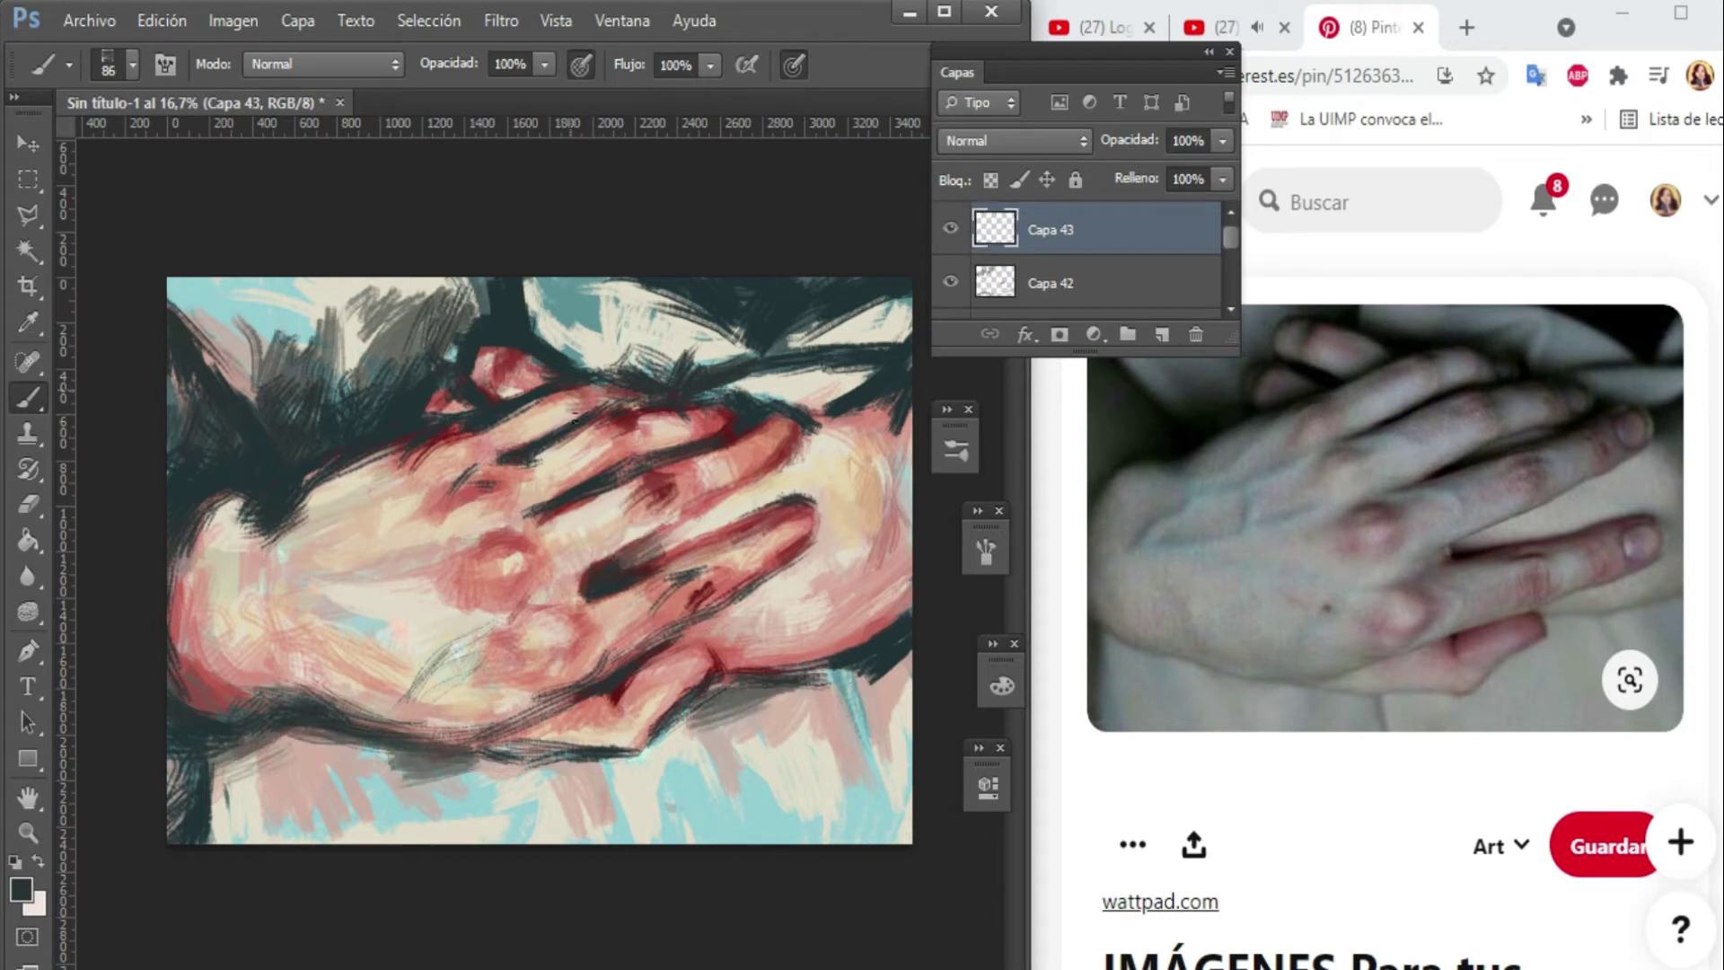
left_click_drag(804, 440, 907, 512)
left_click_drag(902, 431, 844, 646)
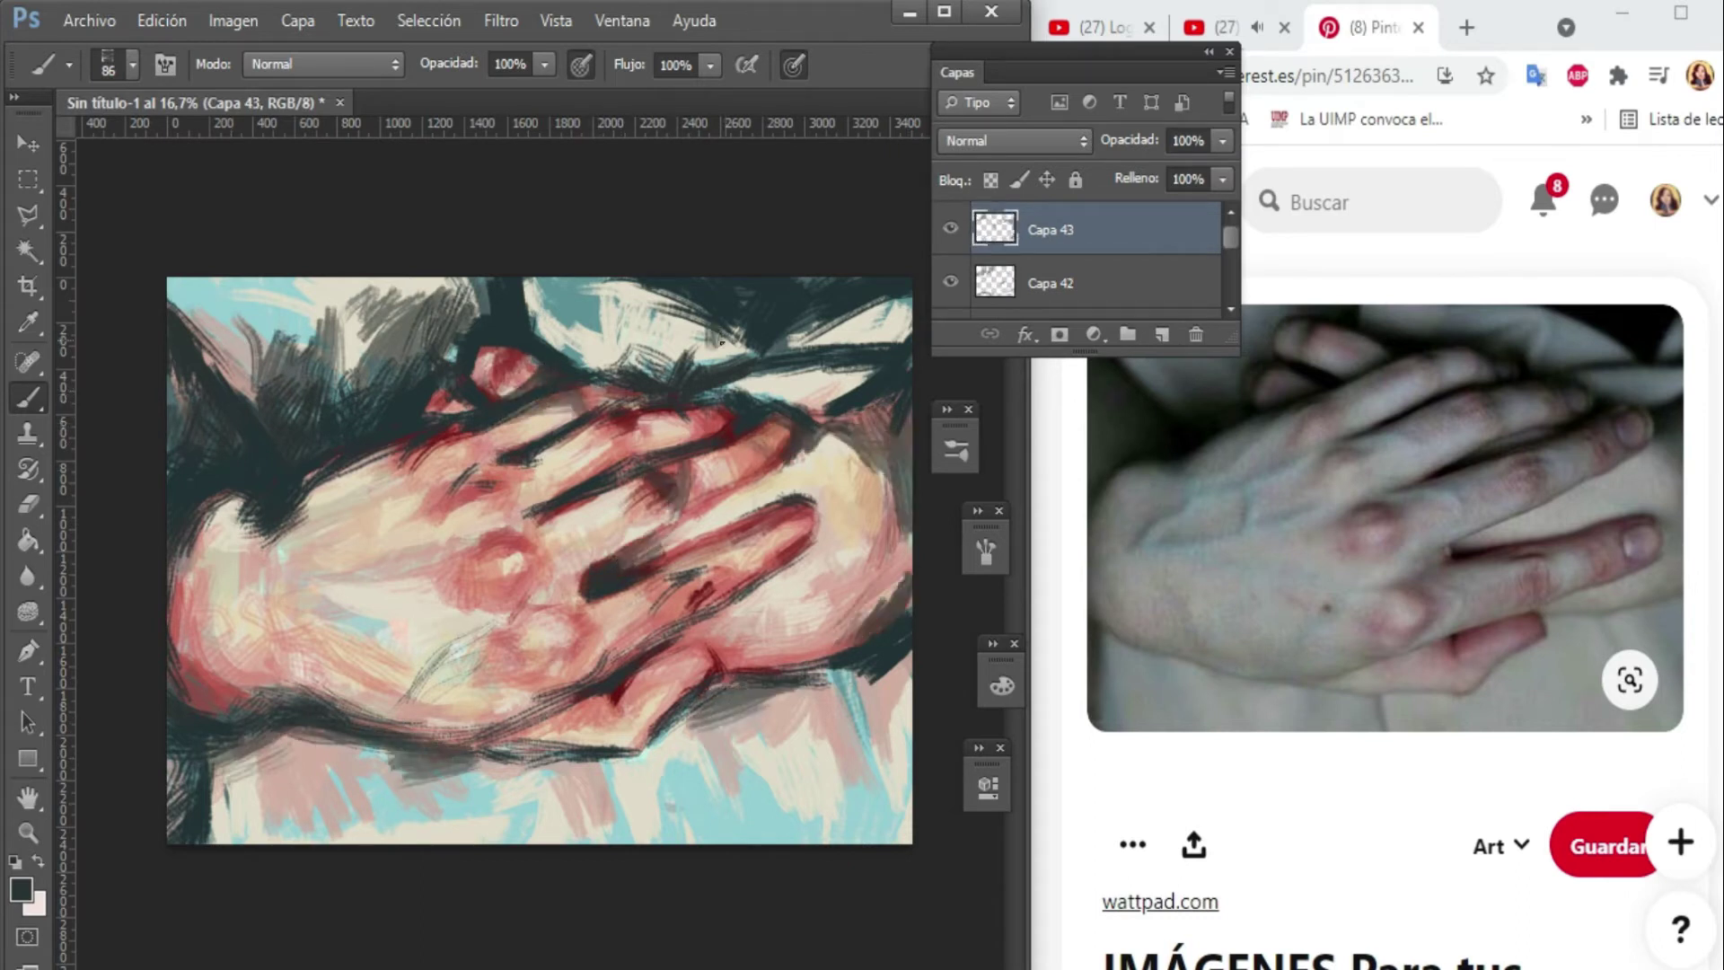
left_click_drag(754, 342, 571, 377)
Hatch more dark strokes near the right edge, upper-left cloth and canvas bottom.
left_click_drag(606, 314, 535, 363)
left_click_drag(853, 373, 816, 405)
left_click_drag(261, 319, 188, 418)
left_click_drag(337, 278, 211, 400)
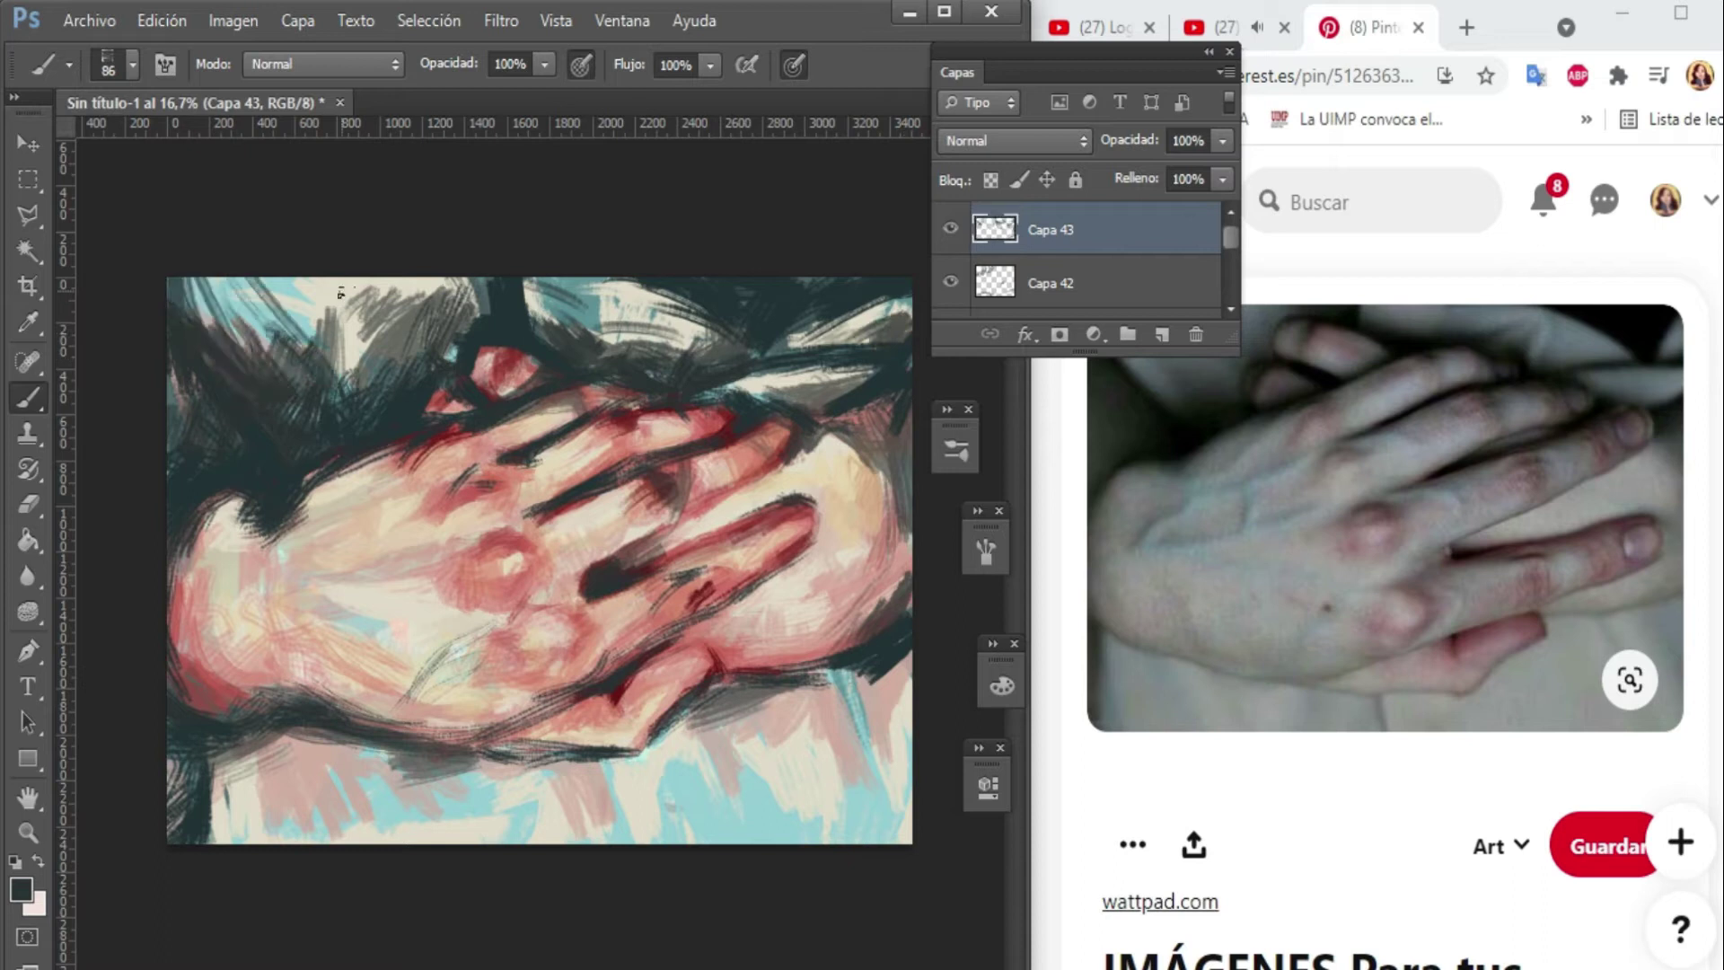
left_click_drag(399, 279, 319, 350)
left_click_drag(243, 745, 211, 844)
left_click_drag(781, 705, 696, 817)
key("z")
left_click_drag(446, 544, 422, 545)
Sample a dark charcoal colour and paint dark strokes into the upper-right cloth.
left_click(28, 323)
left_click(21, 889)
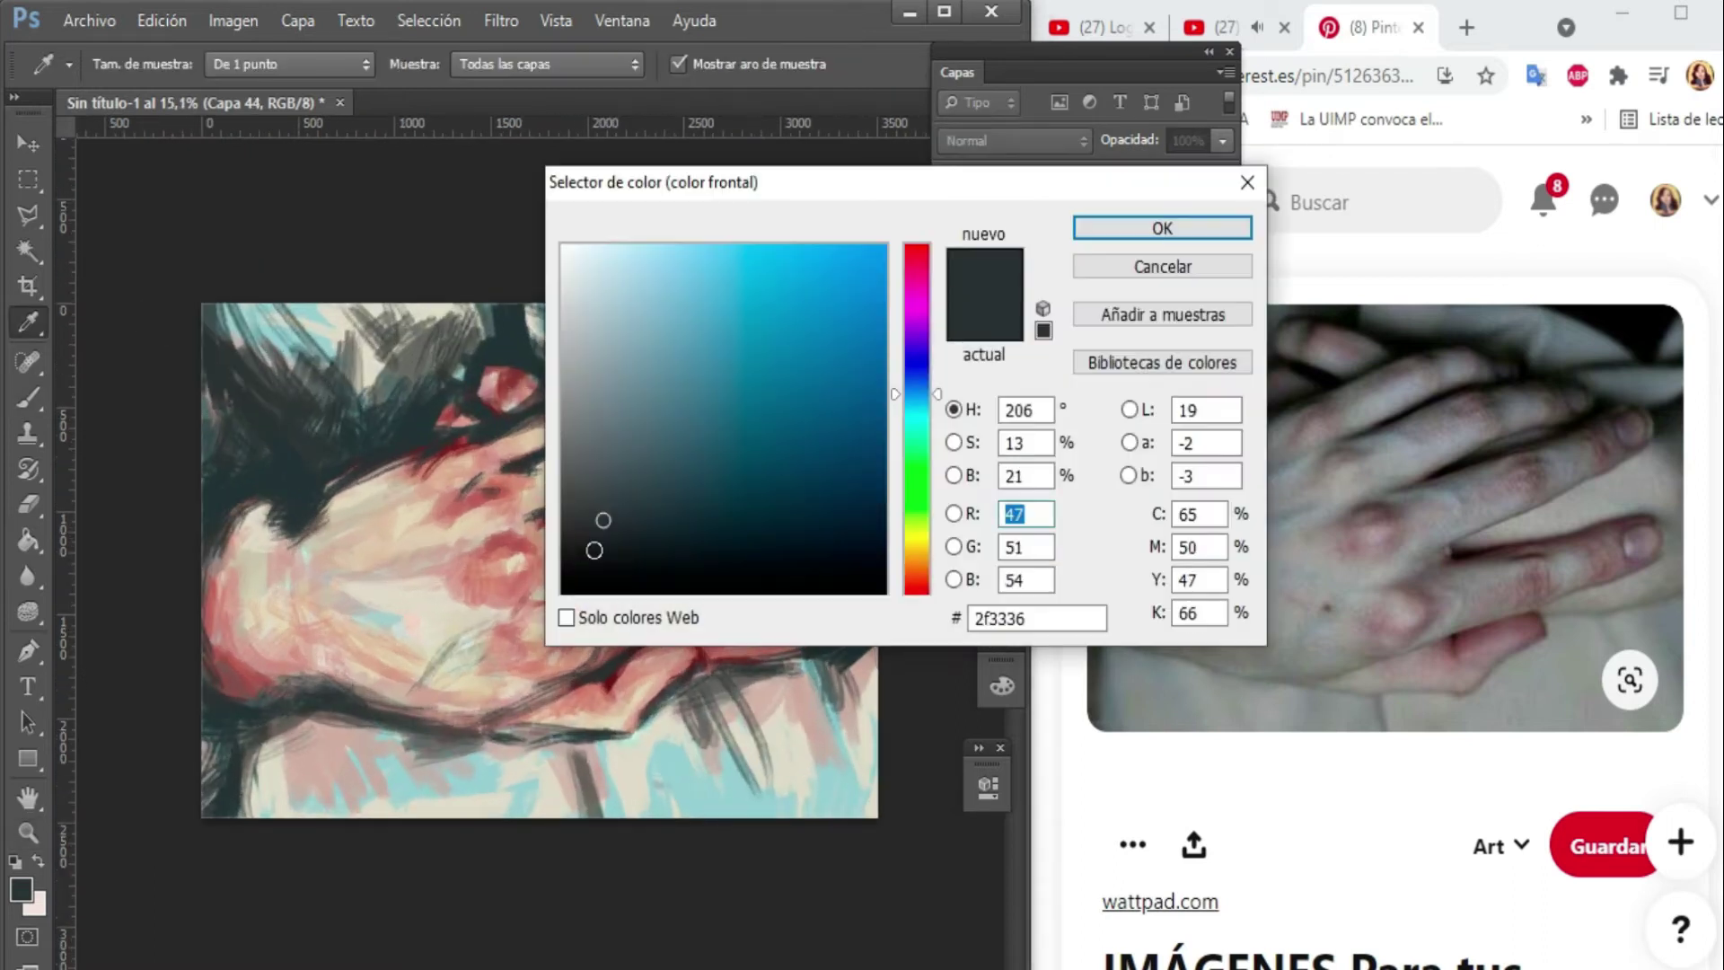
key("Return")
key("b")
left_click(276, 494)
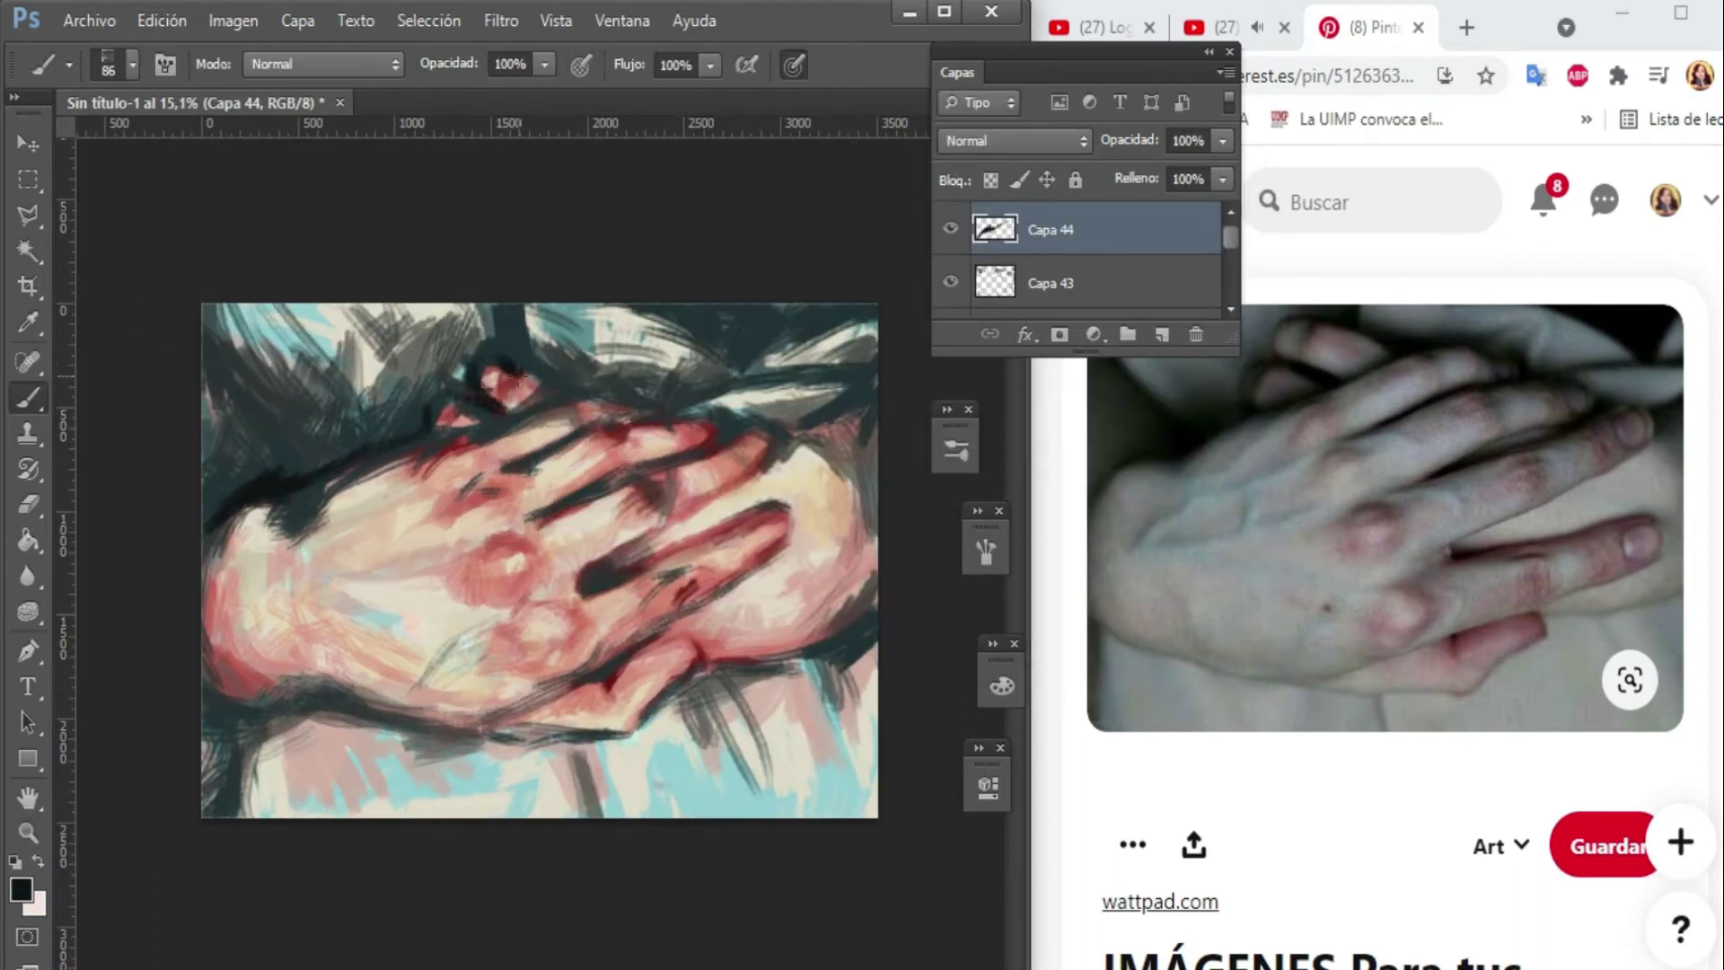
left_click_drag(671, 307, 741, 361)
mouse_move(821, 314)
left_mouse_down()
mouse_move(709, 388)
mouse_move(653, 399)
left_mouse_up()
At brush size 61, lengthen the dark strokes along the bottom edge and upper left, stamping visible layers.
key("bracketleft")
key("bracketleft")
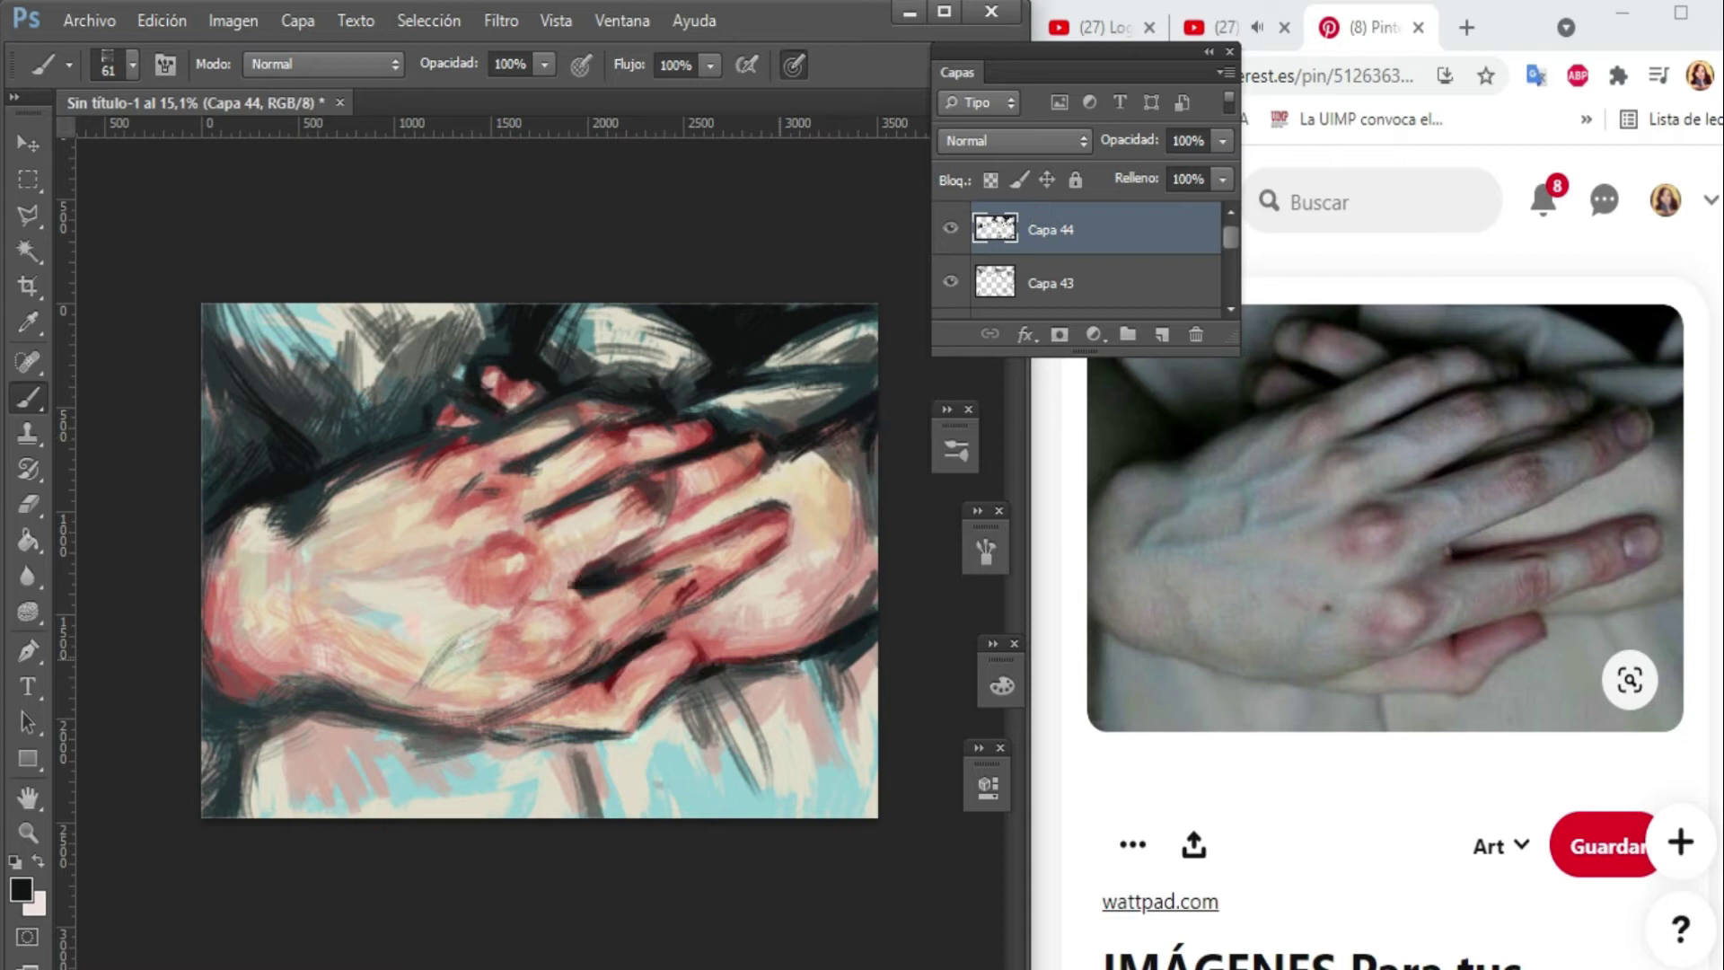
left_click_drag(497, 736, 381, 722)
left_click_drag(561, 741, 205, 696)
key("ctrl+shift+alt+e")
mouse_move(211, 399)
left_mouse_down()
mouse_move(350, 440)
mouse_move(422, 413)
mouse_move(314, 440)
left_mouse_up()
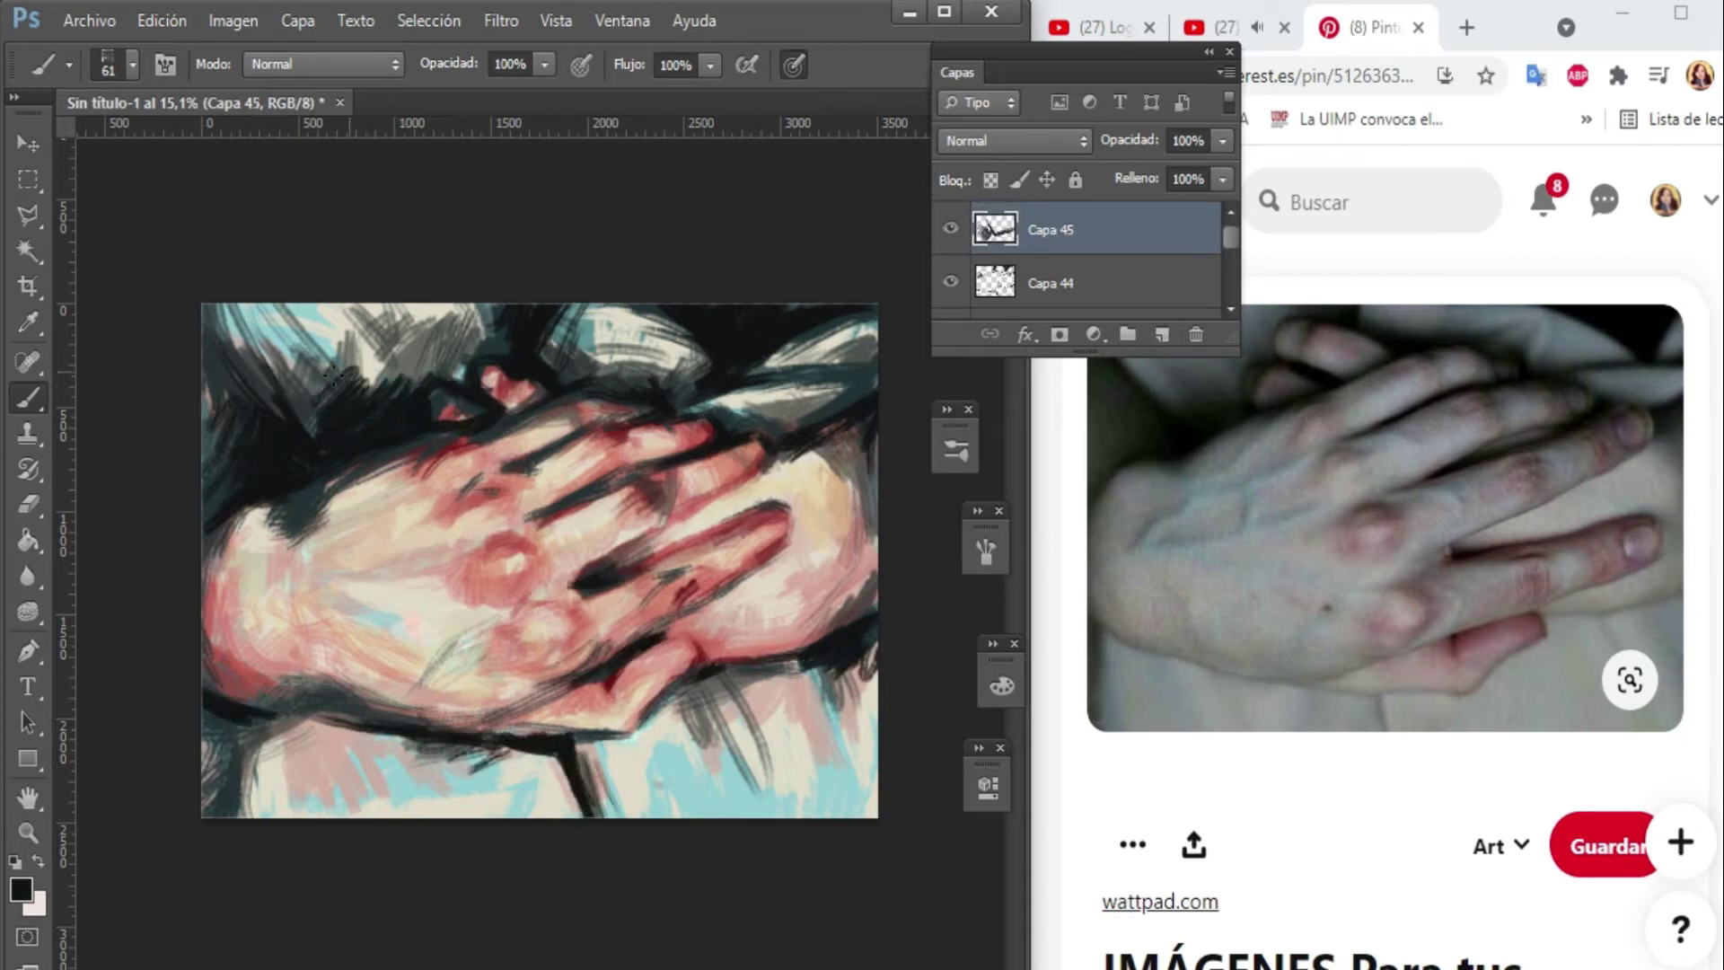
On new layers at brush size 102, sample dark teal and light grey, and paint grey over the dark upper cloth.
key("ctrl+shift+alt+n")
right_click(575, 368)
mouse_move(386, 395)
left_mouse_down()
mouse_move(352, 323)
mouse_move(431, 422)
left_mouse_up()
left_click(359, 350, "alt")
key("ctrl+shift+alt+n")
key("ctrl+shift+alt+n")
left_click(636, 357, "alt")
mouse_move(628, 355)
left_mouse_down()
mouse_move(548, 315)
mouse_move(715, 370)
left_mouse_up()
Reset the colour to near-black and stamp the visible painting onto new layers while sampling cloth colours.
key("d")
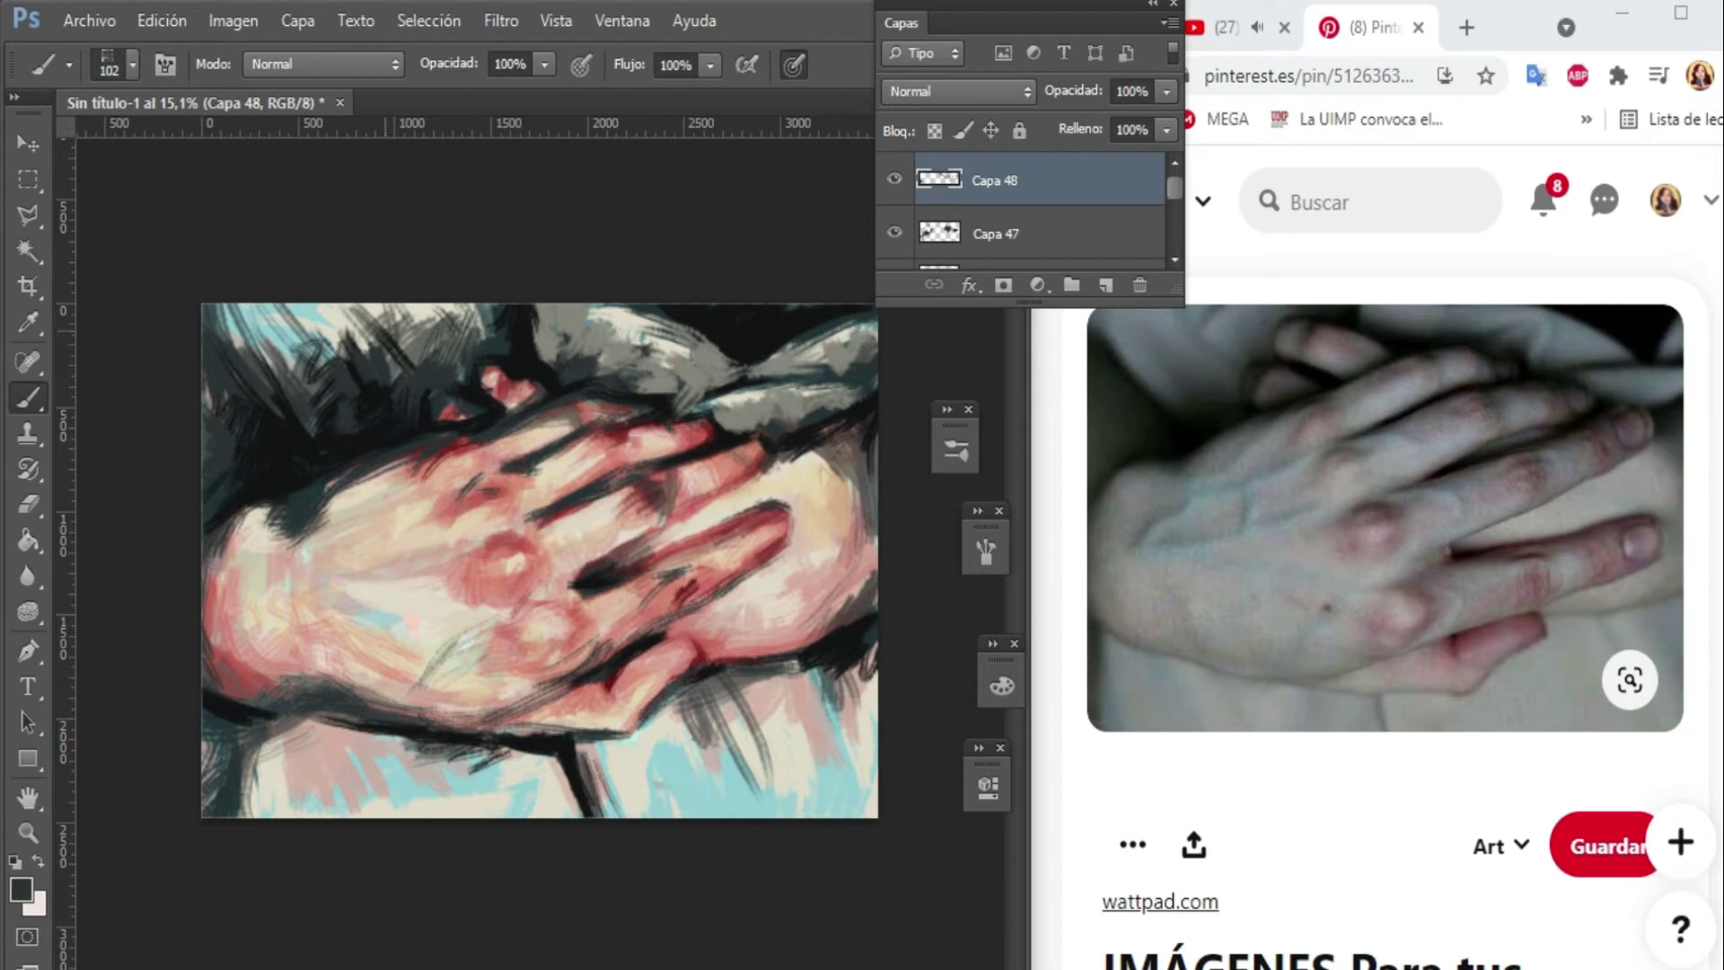
key("ctrl+shift+alt+e")
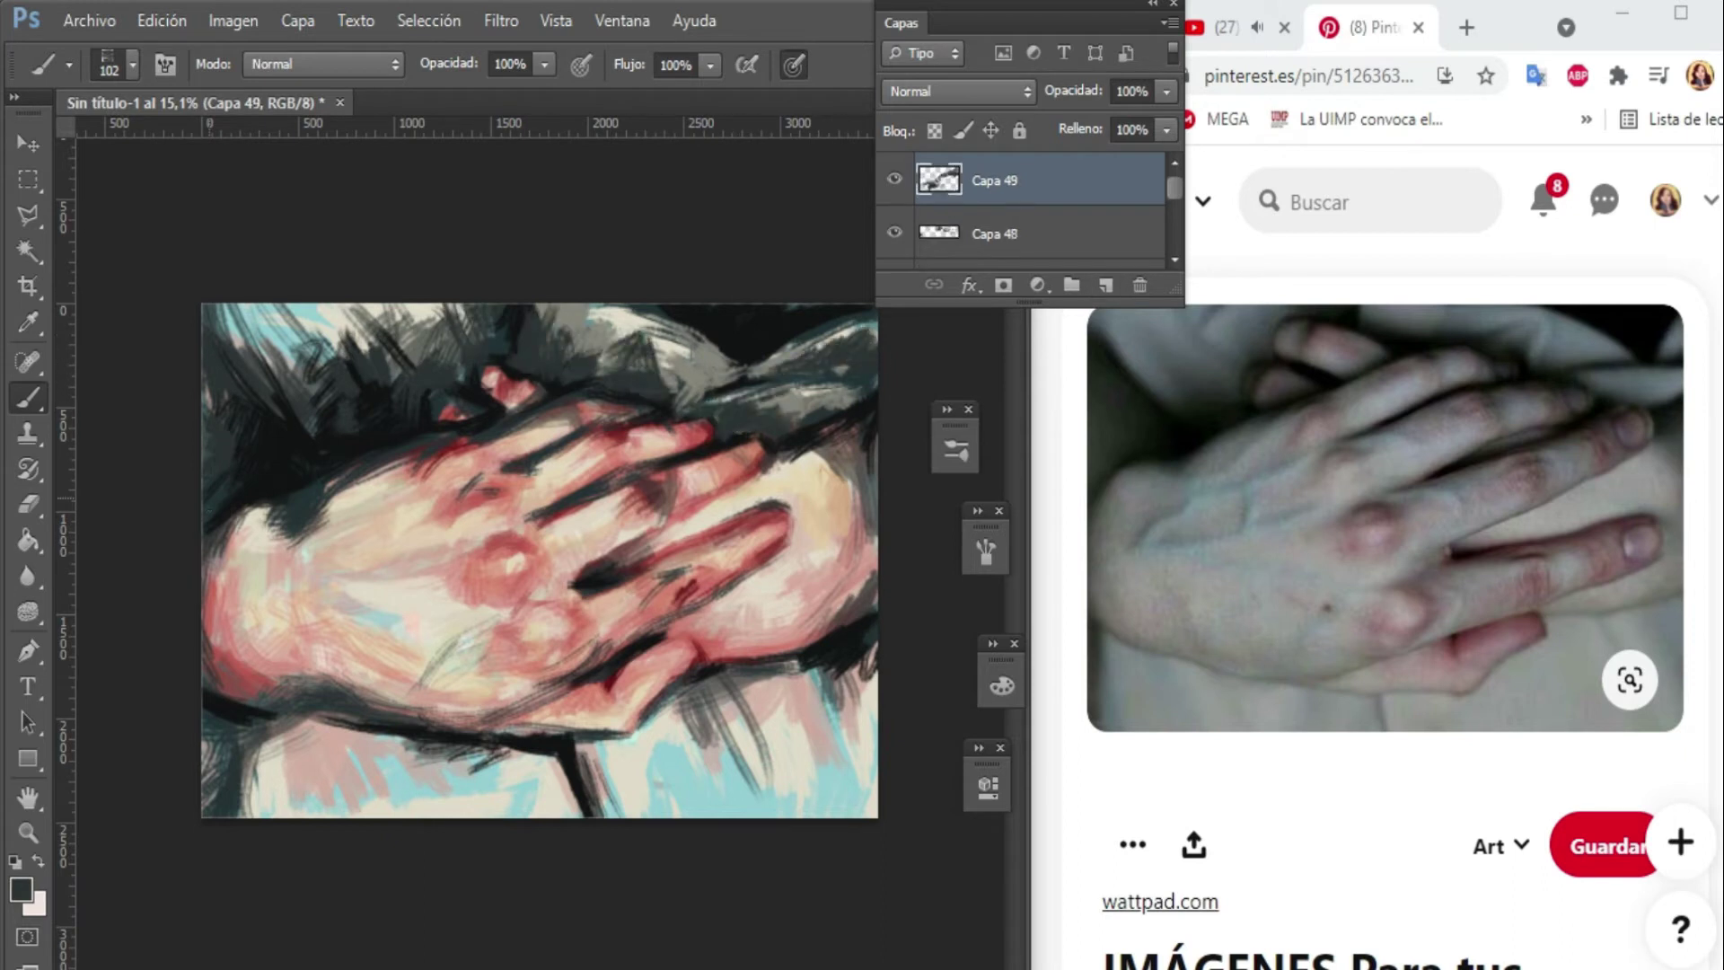
key("ctrl+shift+alt+e")
key("ctrl+shift+alt+n")
left_click(263, 414, "alt")
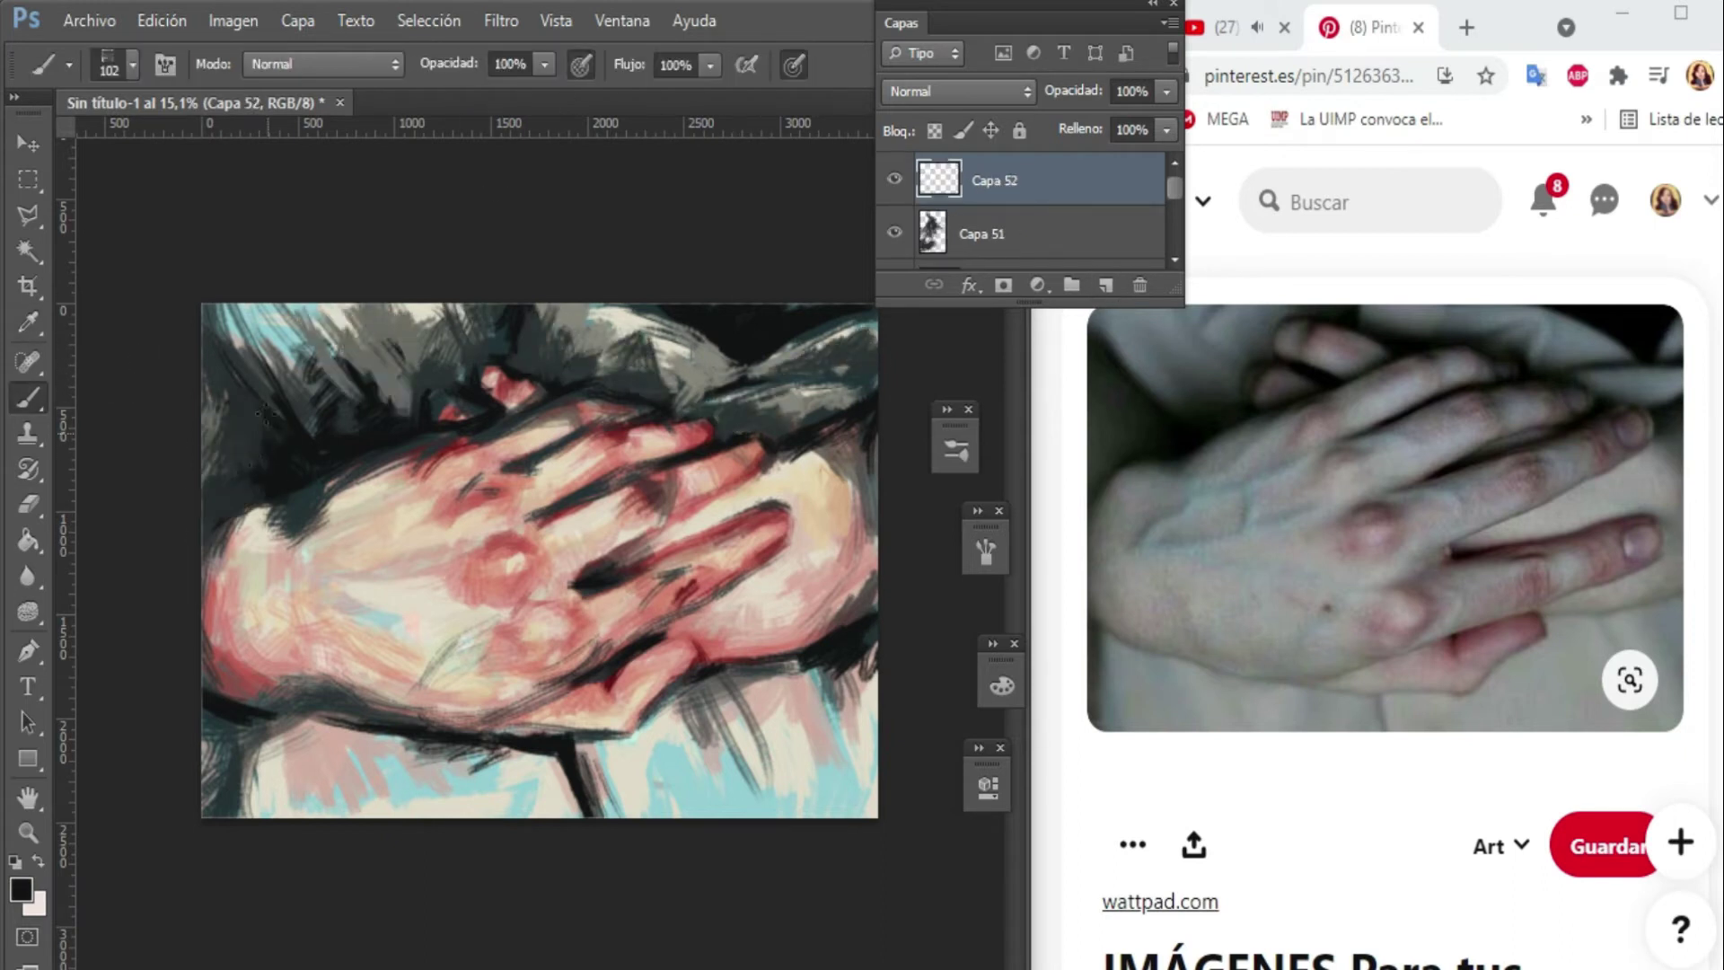
key("ctrl+shift+alt+e")
key("ctrl+shift+alt+n")
left_click(255, 402, "alt")
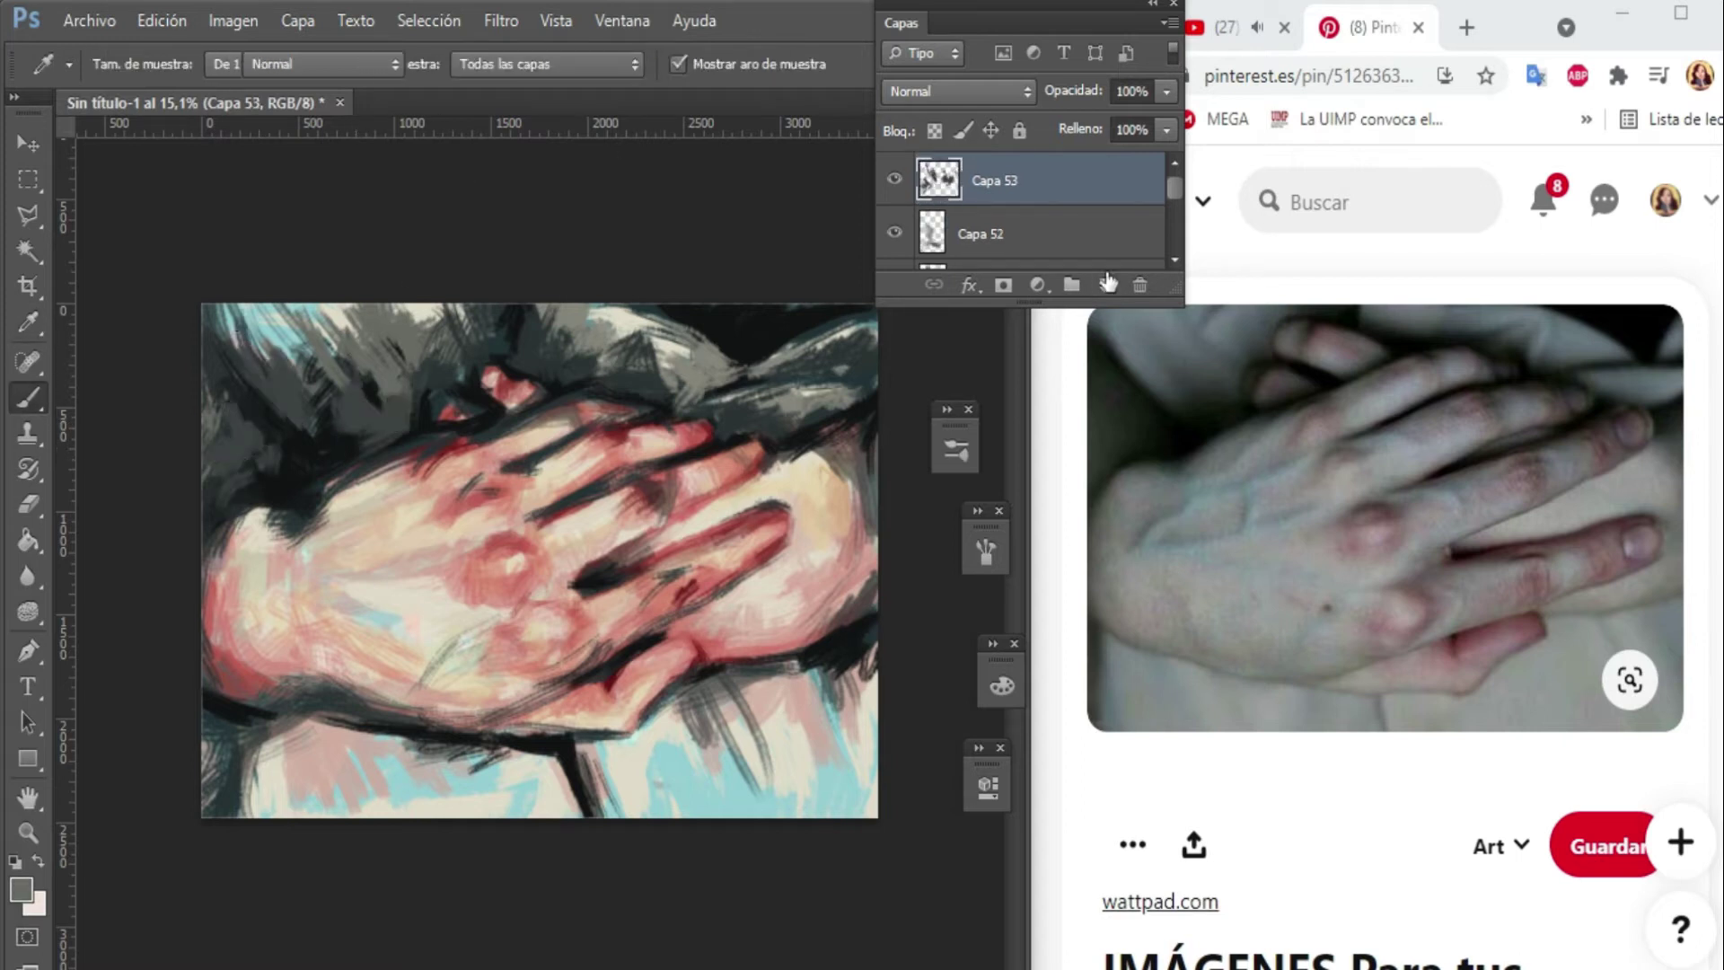
Set the brush size to 129 while stamping more visible-layer copies onto new layers.
key("ctrl+shift+alt+e")
left_click(233, 456, "alt")
key("ctrl+shift+alt+n")
key("ctrl+shift+alt+e")
right_click(260, 763)
key("Return")
key("ctrl+shift+alt+e")
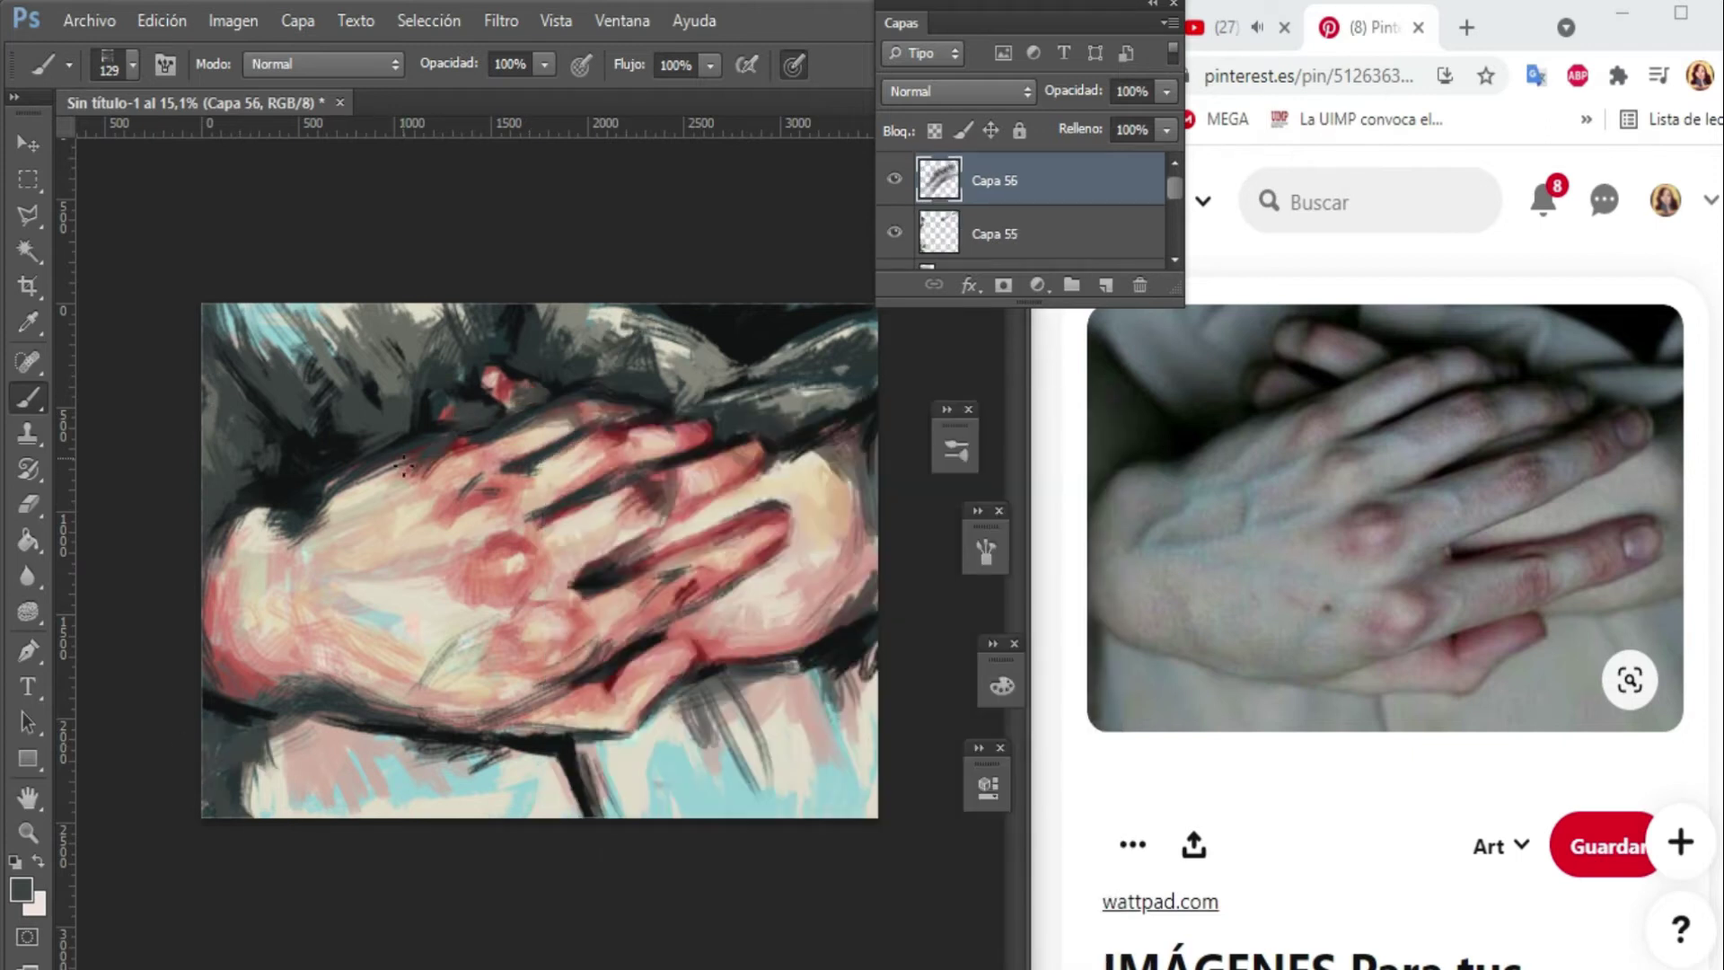
Paint olive strokes under the hand and near the right edge, then dark grey near the top knuckles.
left_click(830, 467, "alt")
key("ctrl+shift+alt+e")
mouse_move(821, 521)
left_mouse_down()
mouse_move(833, 616)
mouse_move(718, 665)
left_mouse_up()
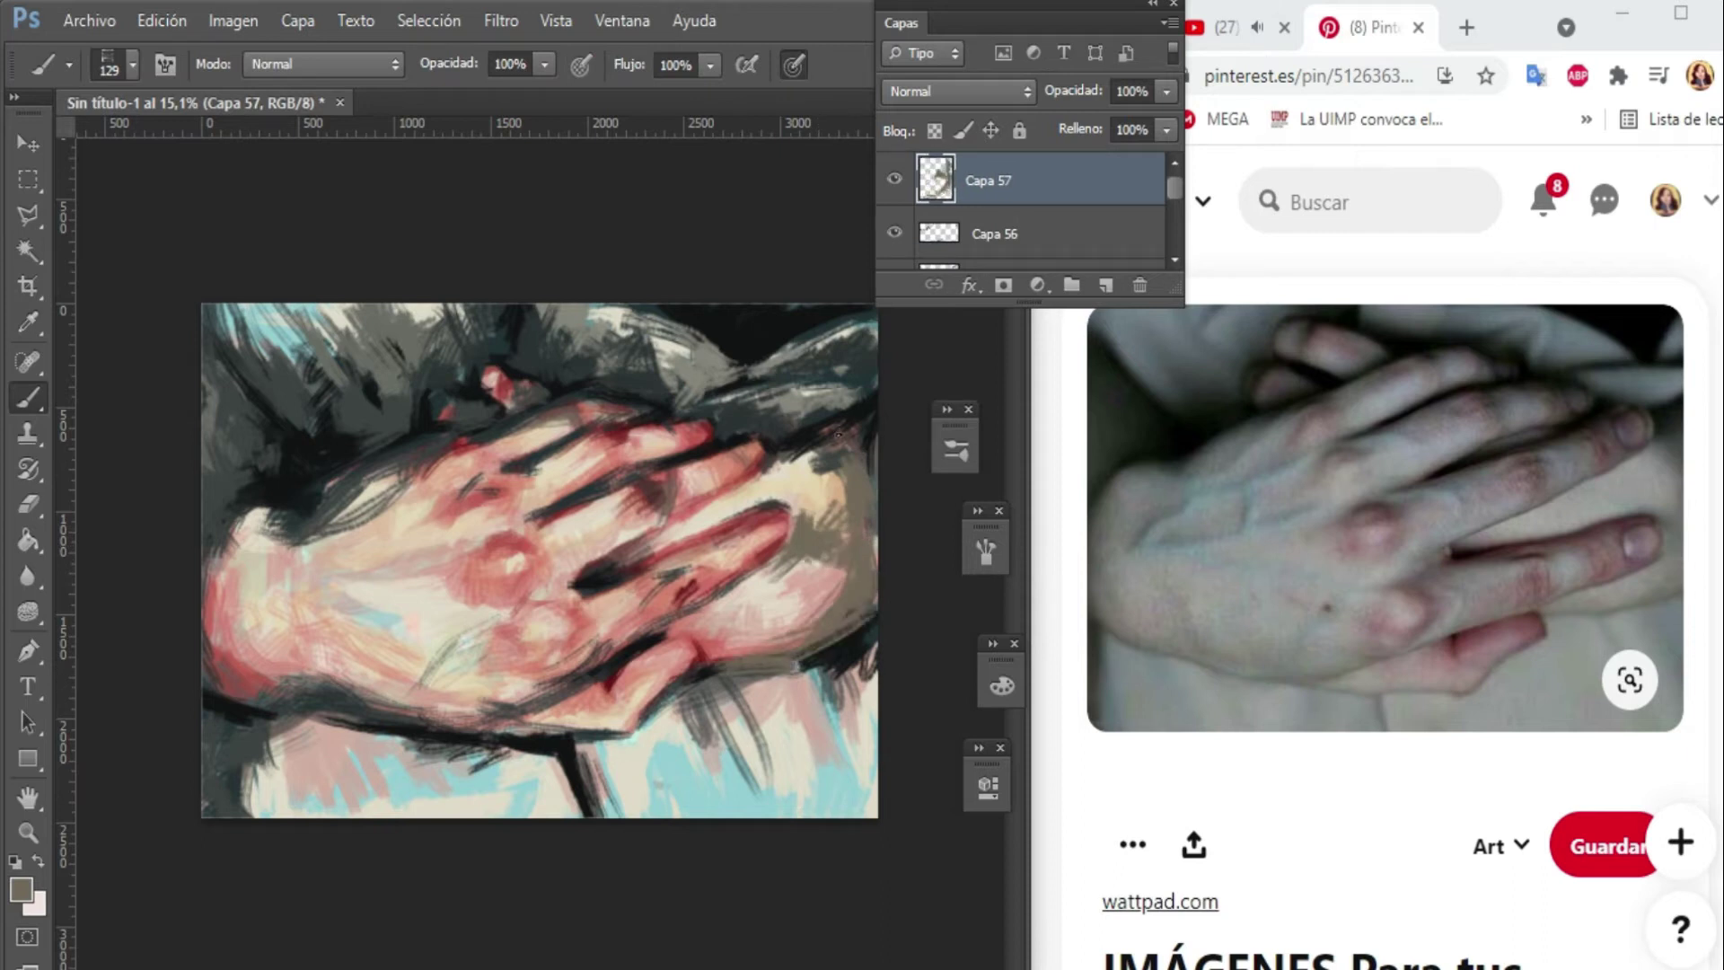
left_click_drag(557, 677, 363, 698)
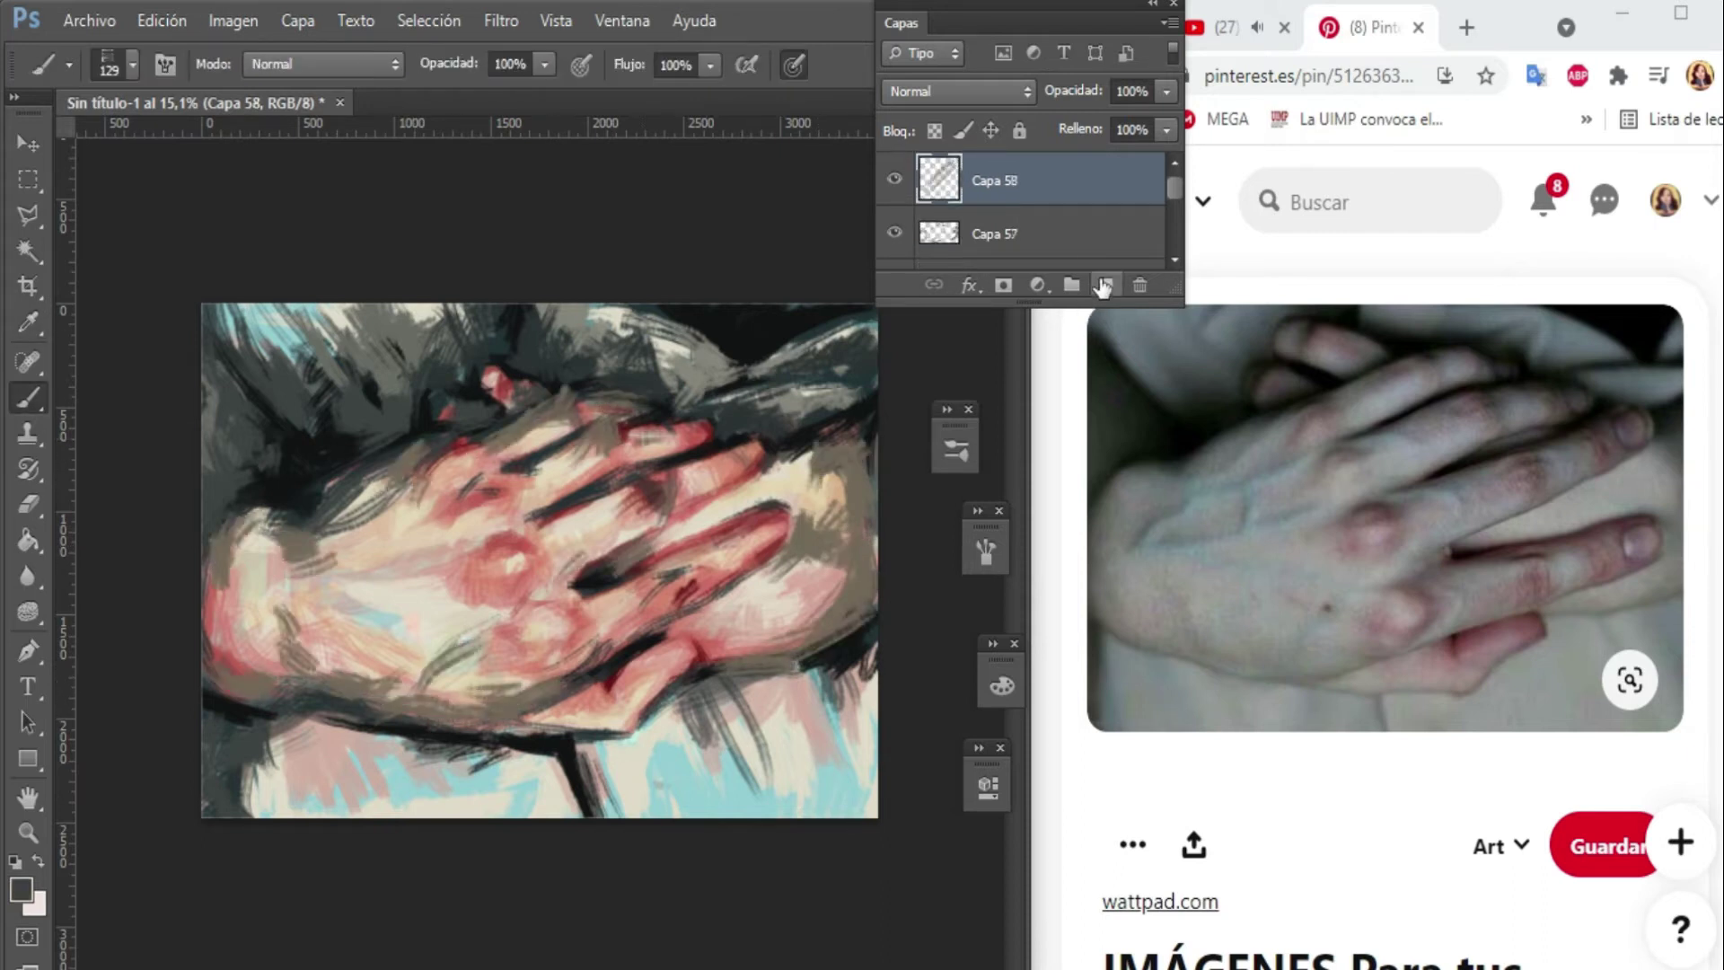
key("ctrl+shift+alt+e")
left_click(238, 463, "alt")
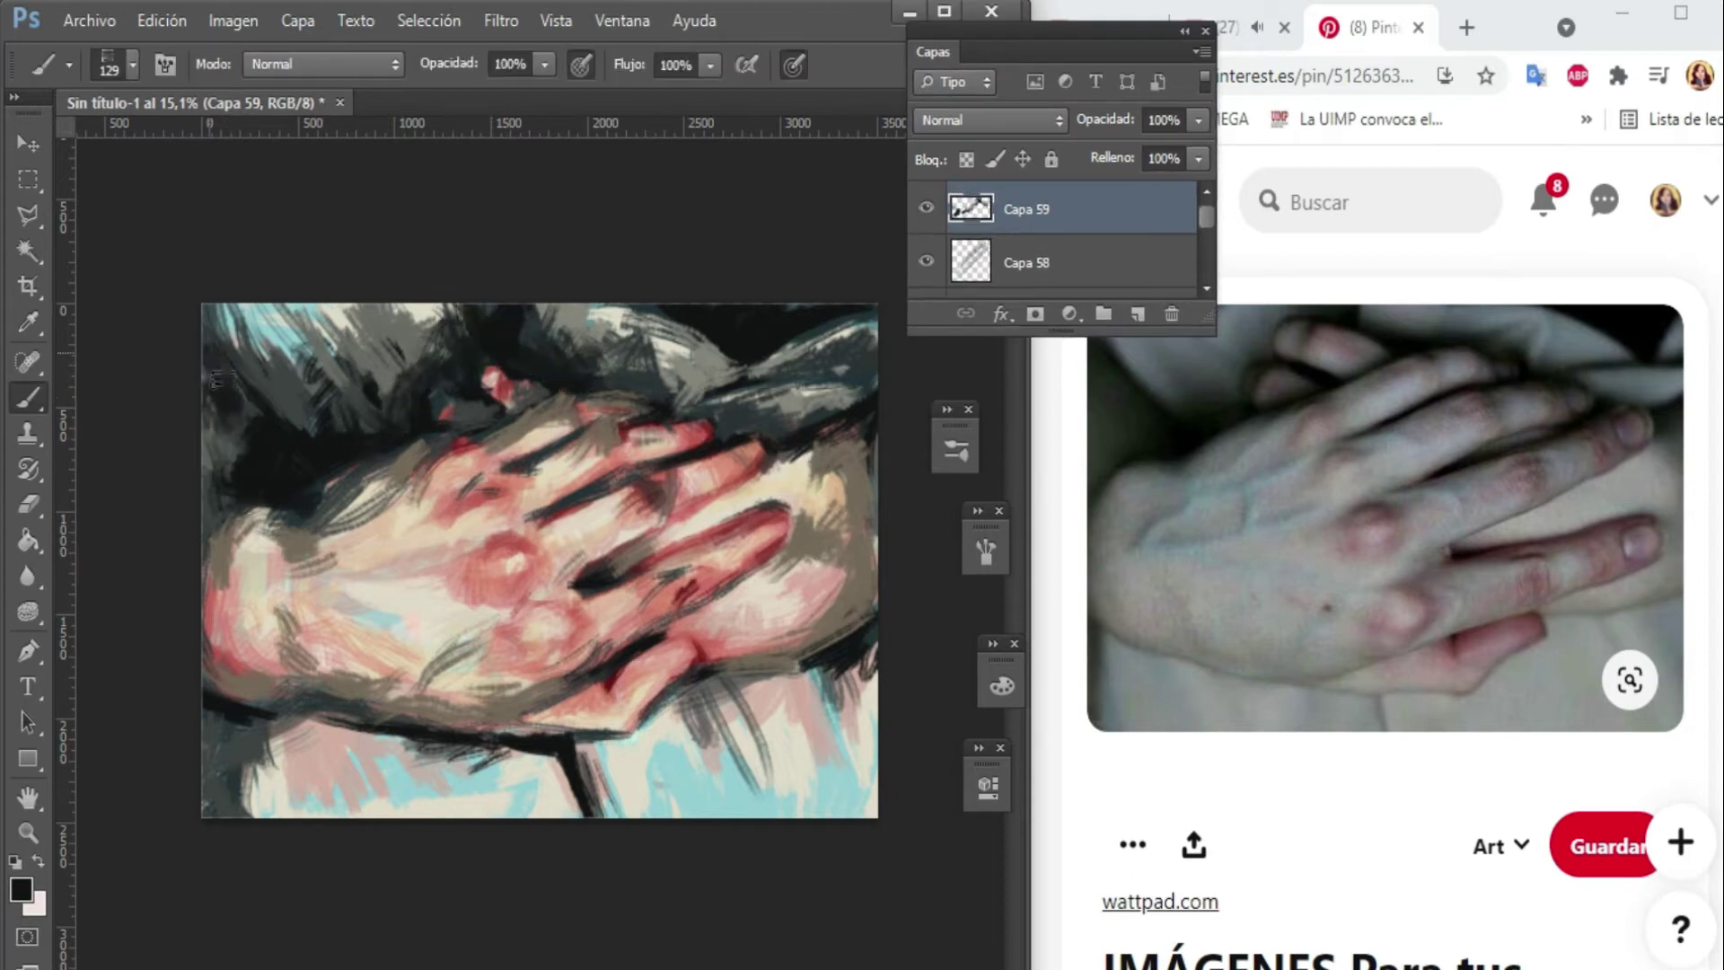
key("ctrl+shift+alt+e")
left_click_drag(754, 395, 642, 341)
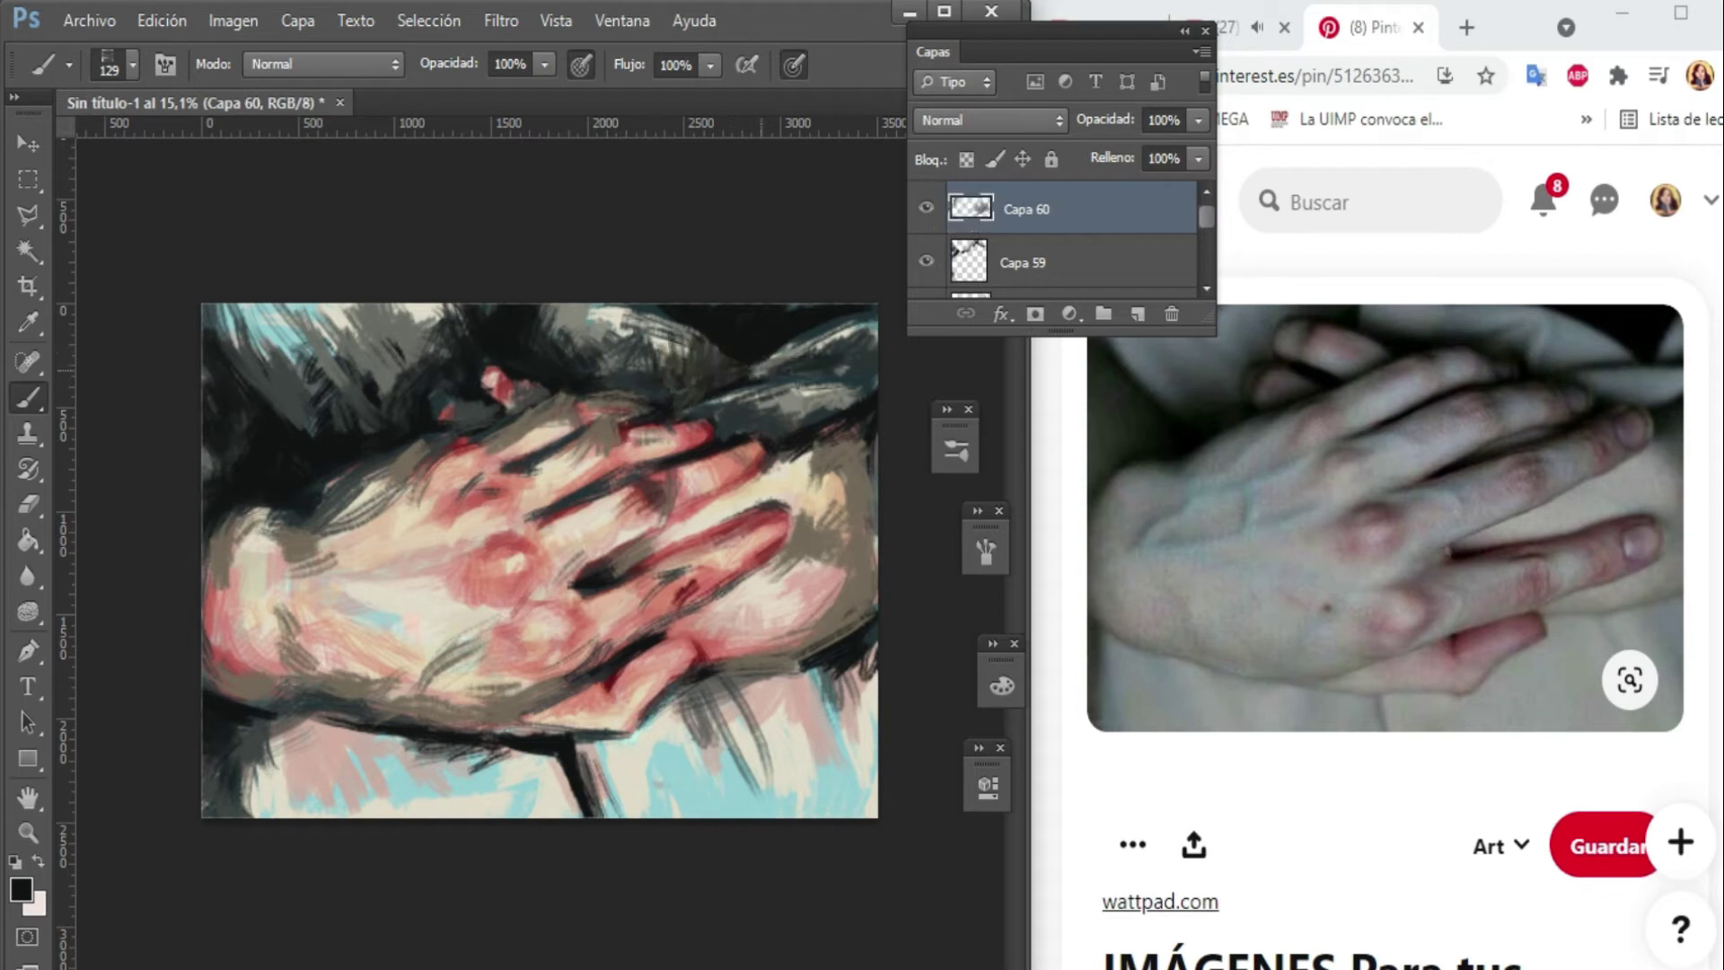
On new layers, add dark grey strokes on the cloth and a light grey stroke across the dark upper cloth.
key("ctrl+shift+alt+n")
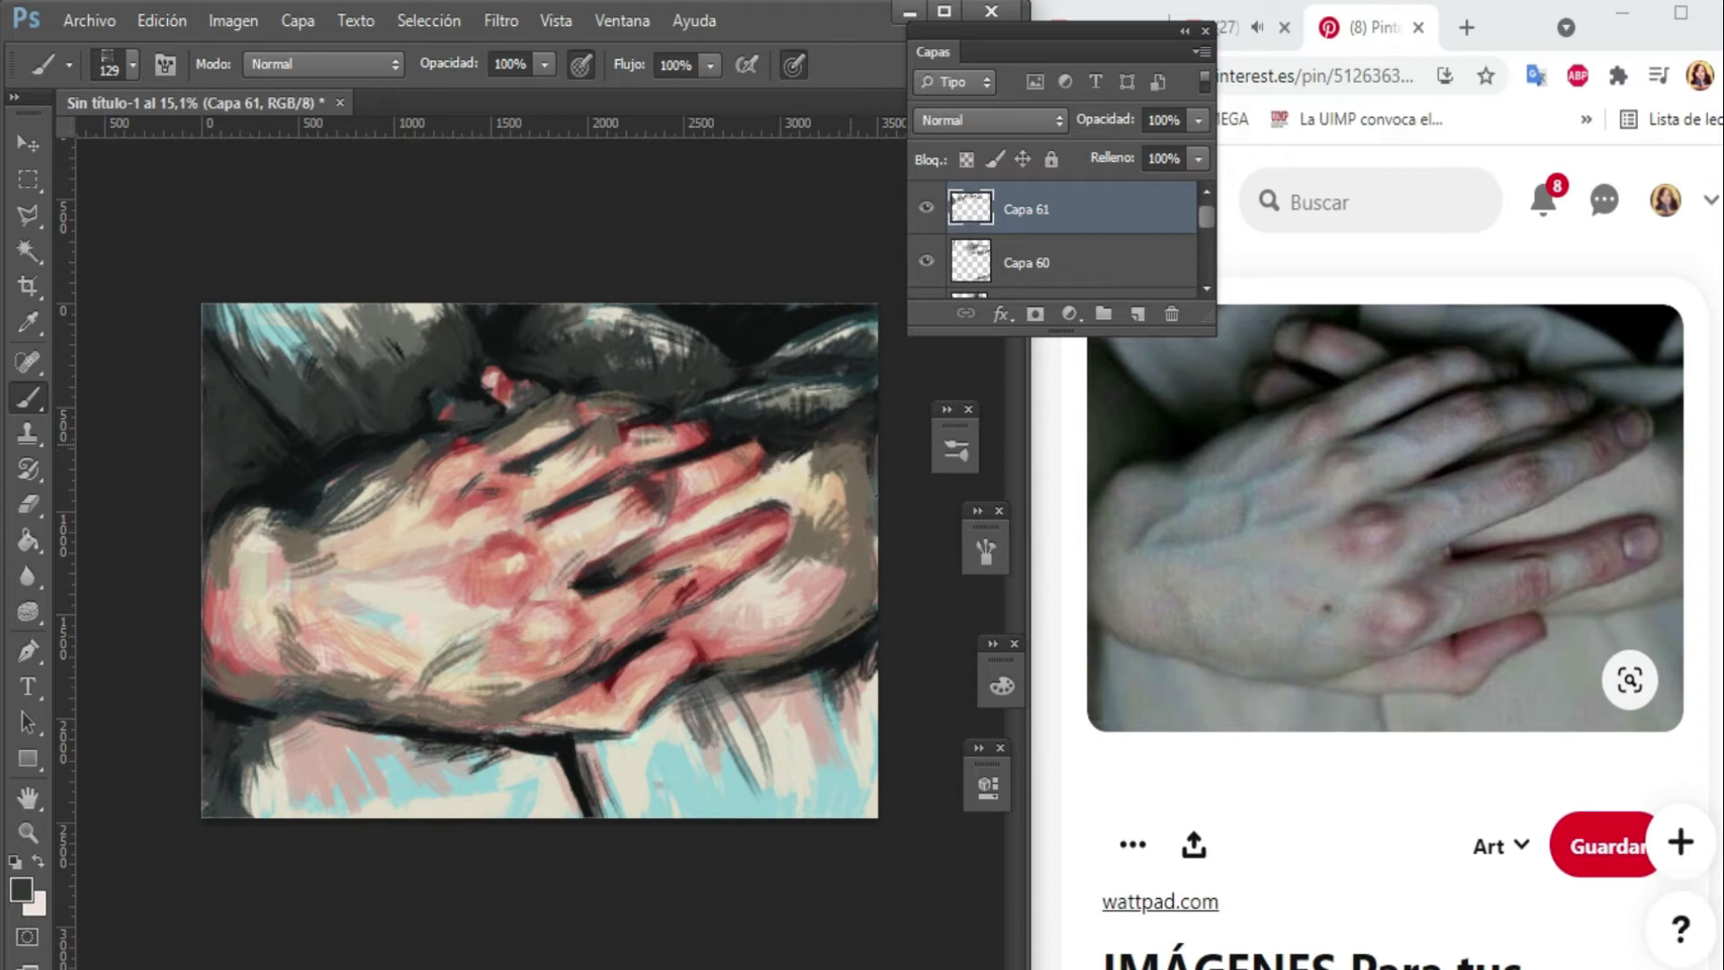
key("ctrl+shift+alt+n")
left_click_drag(322, 431, 388, 413)
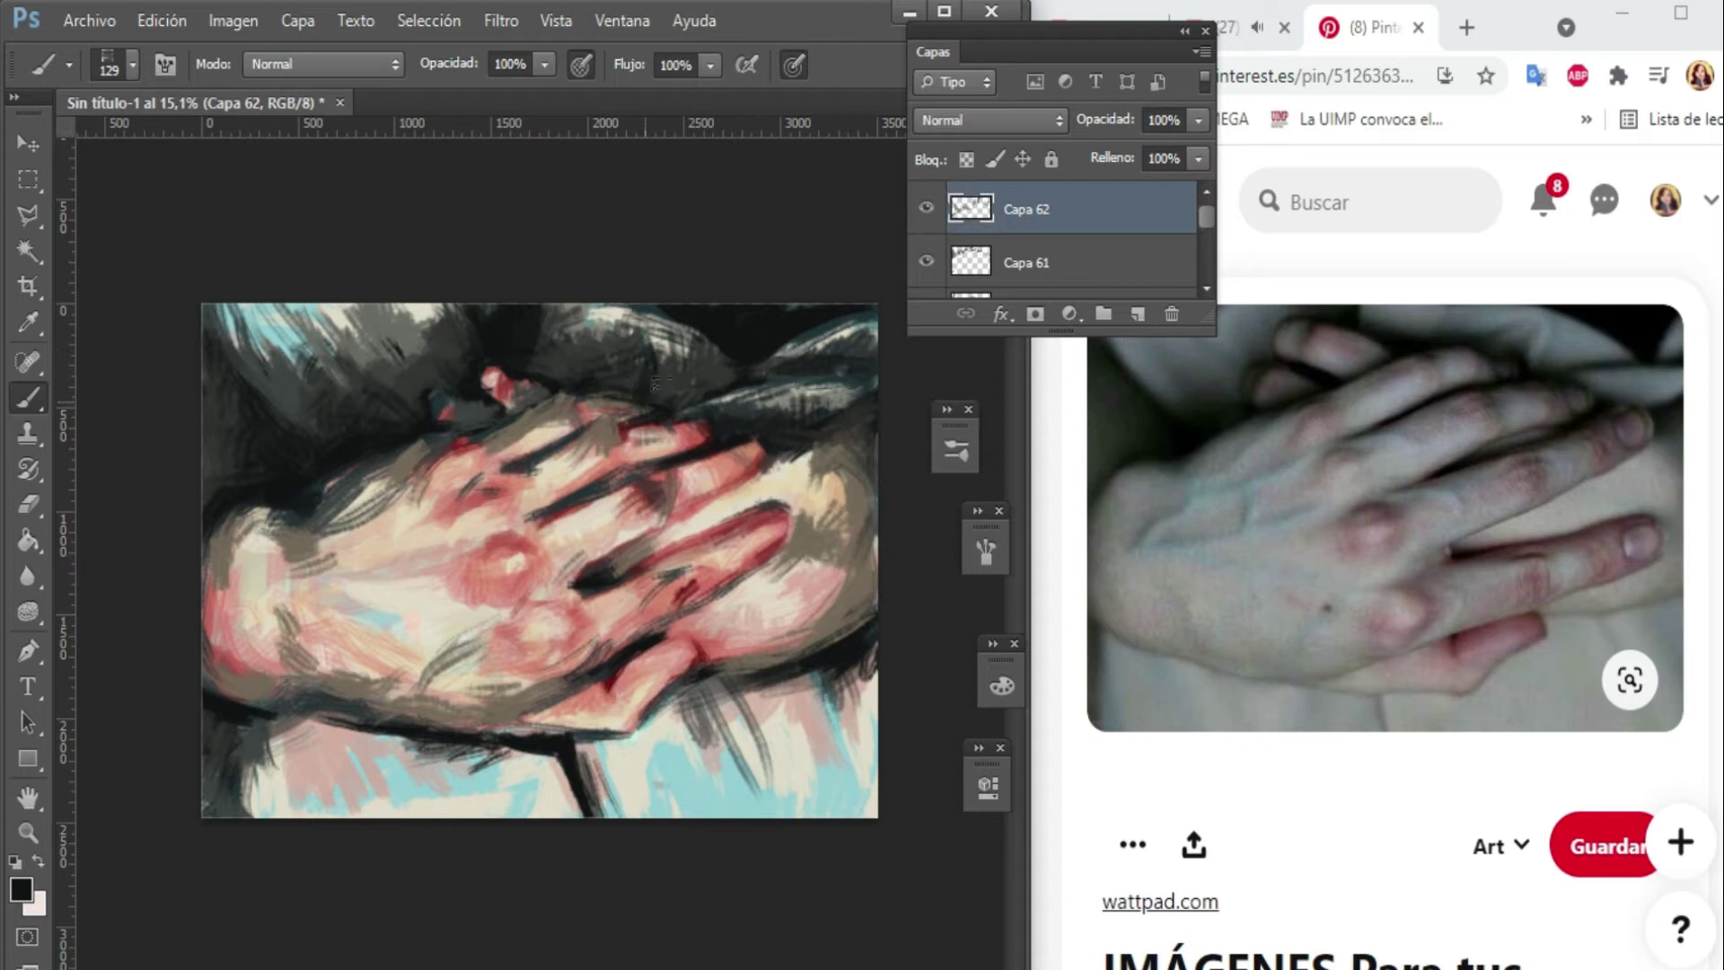
key("ctrl+shift+alt+n")
key("ctrl+shift+alt+n")
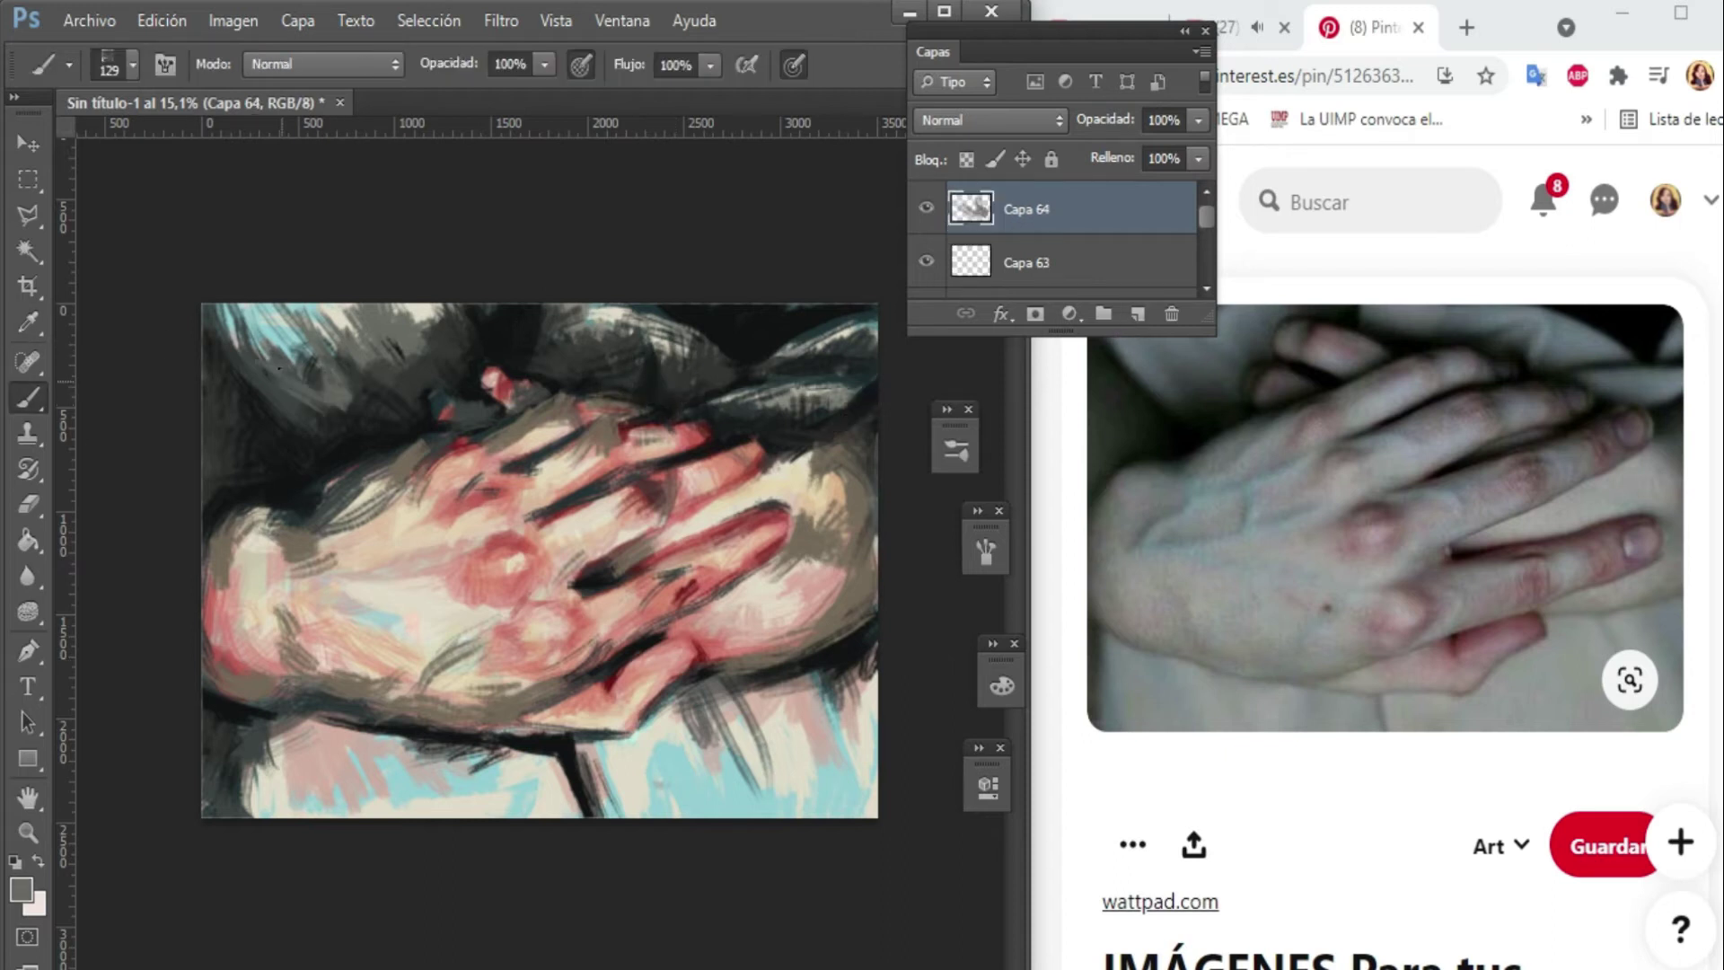
left_click_drag(539, 346, 659, 351)
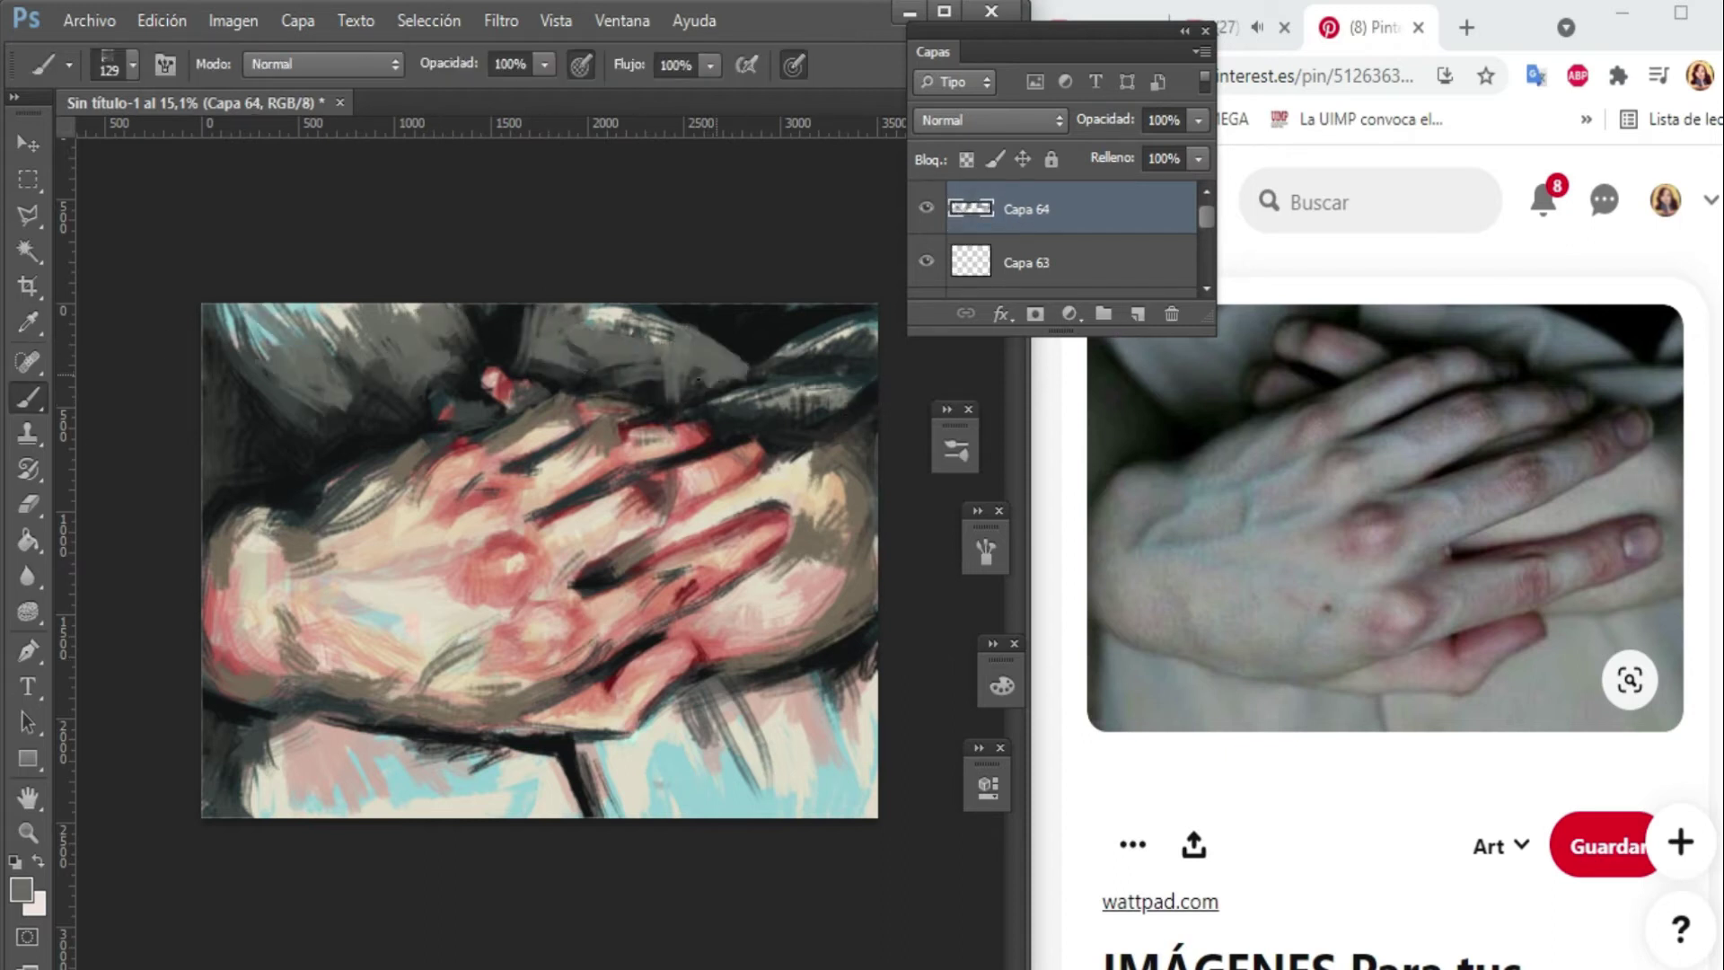
Sample light beige and paint light grey over the dark upper-right, upper and upper-left areas.
left_click(385, 254, "alt")
key("ctrl+shift+alt+n")
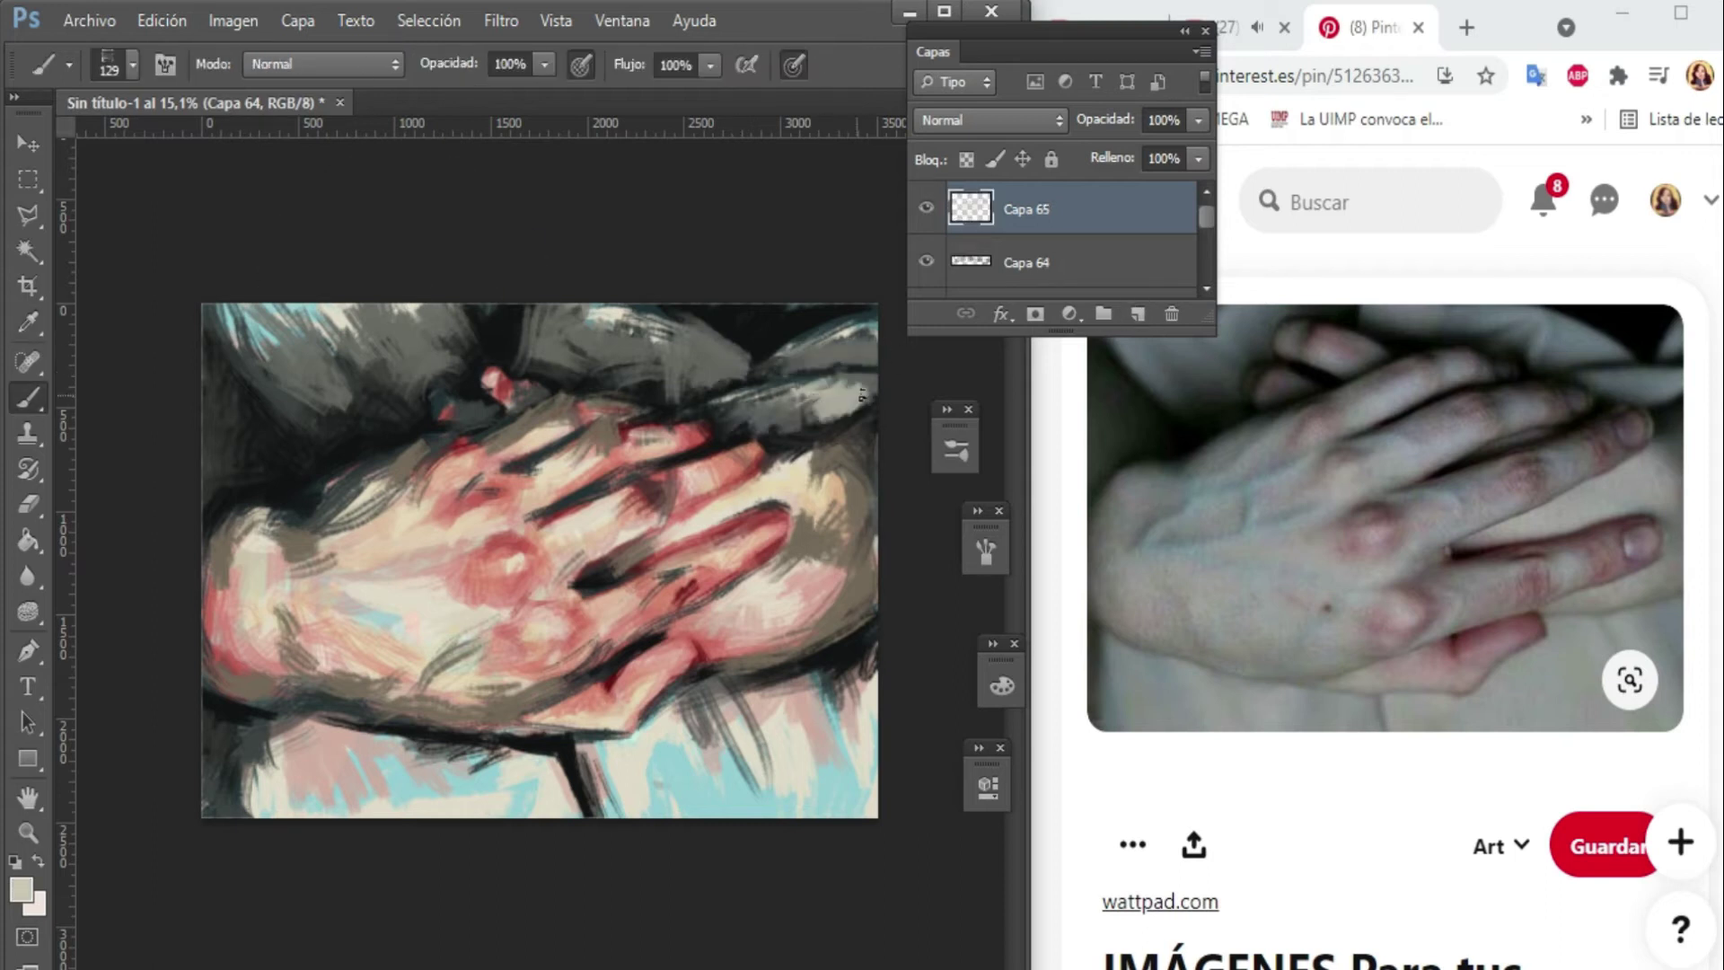
left_click_drag(869, 381, 787, 352)
left_click_drag(675, 349, 571, 340)
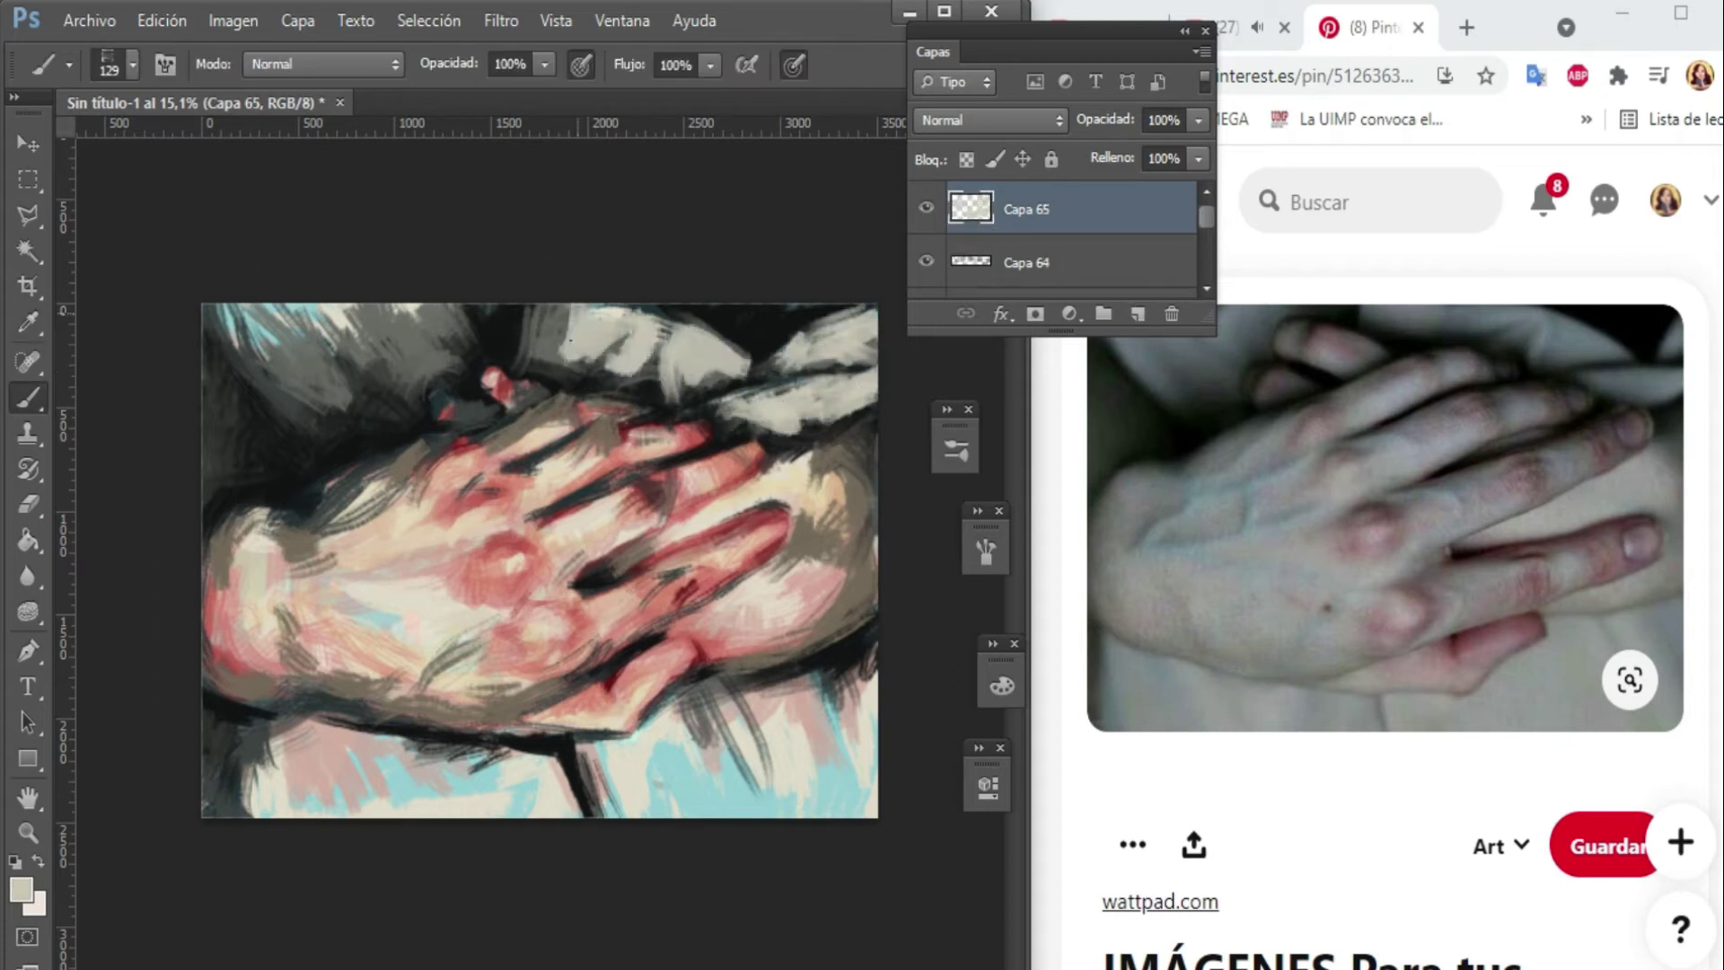
mouse_move(383, 323)
left_mouse_down()
mouse_move(306, 360)
mouse_move(360, 312)
left_mouse_up()
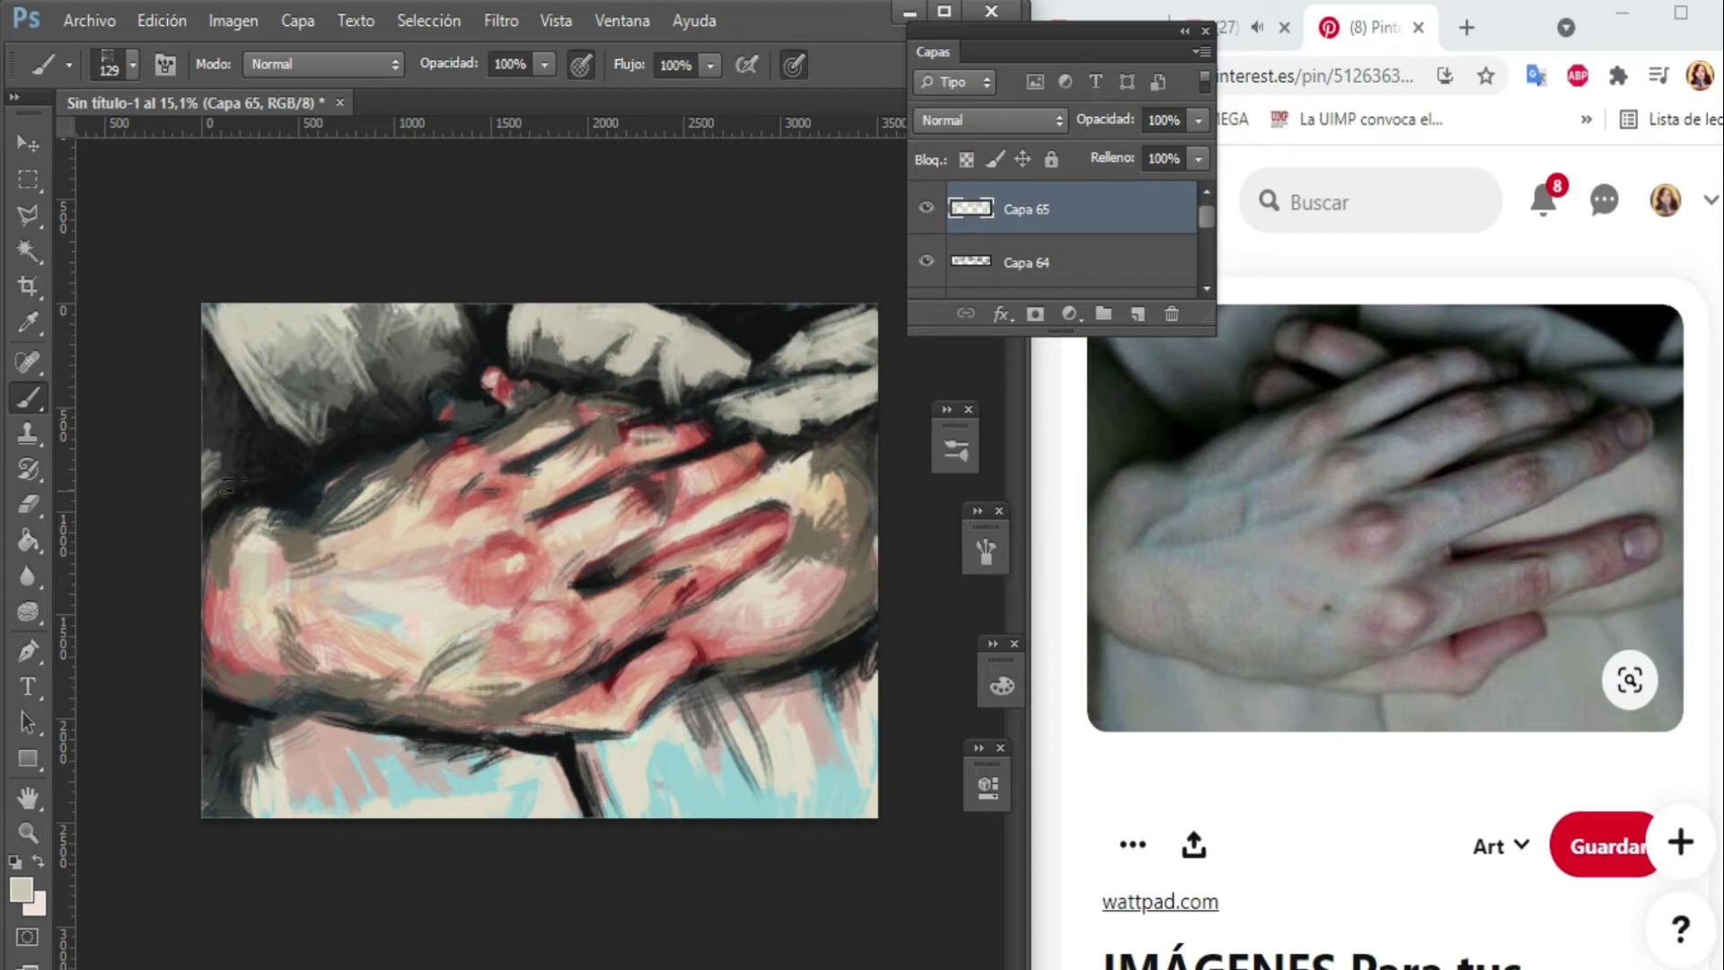
Resample dark and light grey tones and stamp the visible painting onto new layers.
left_click(443, 386, "alt")
left_click(1137, 313)
key("i")
key("b")
key("ctrl+shift+alt+e")
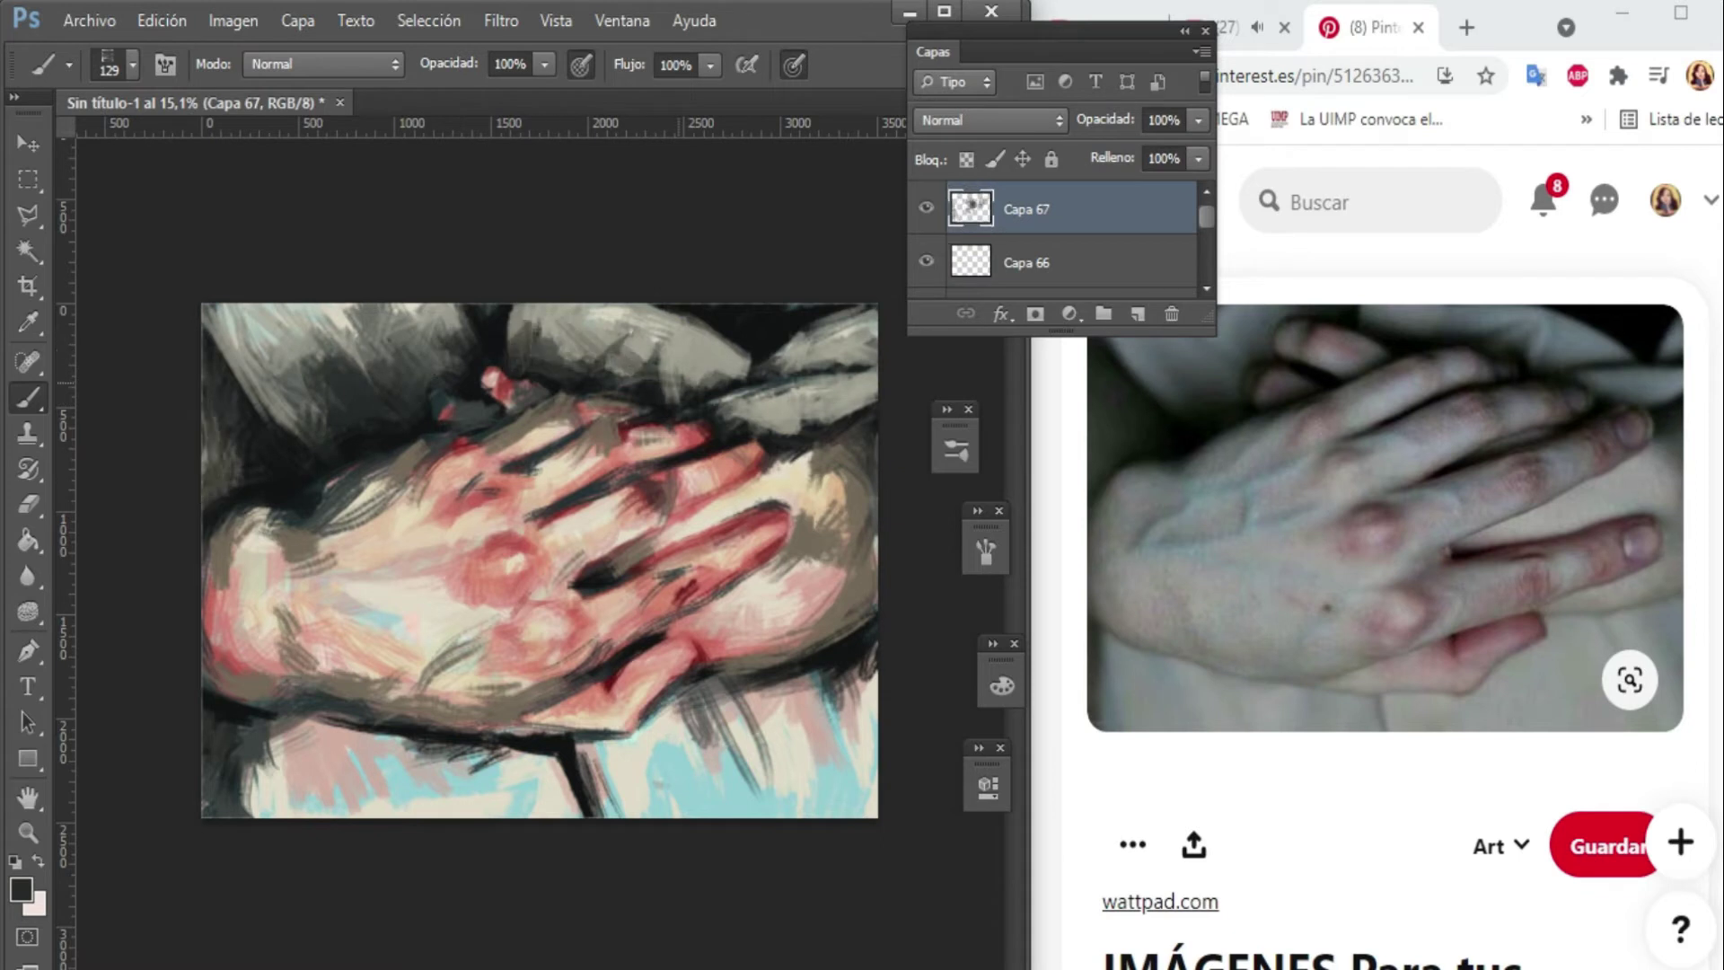
left_click(536, 320, "alt")
key("ctrl+shift+alt+e")
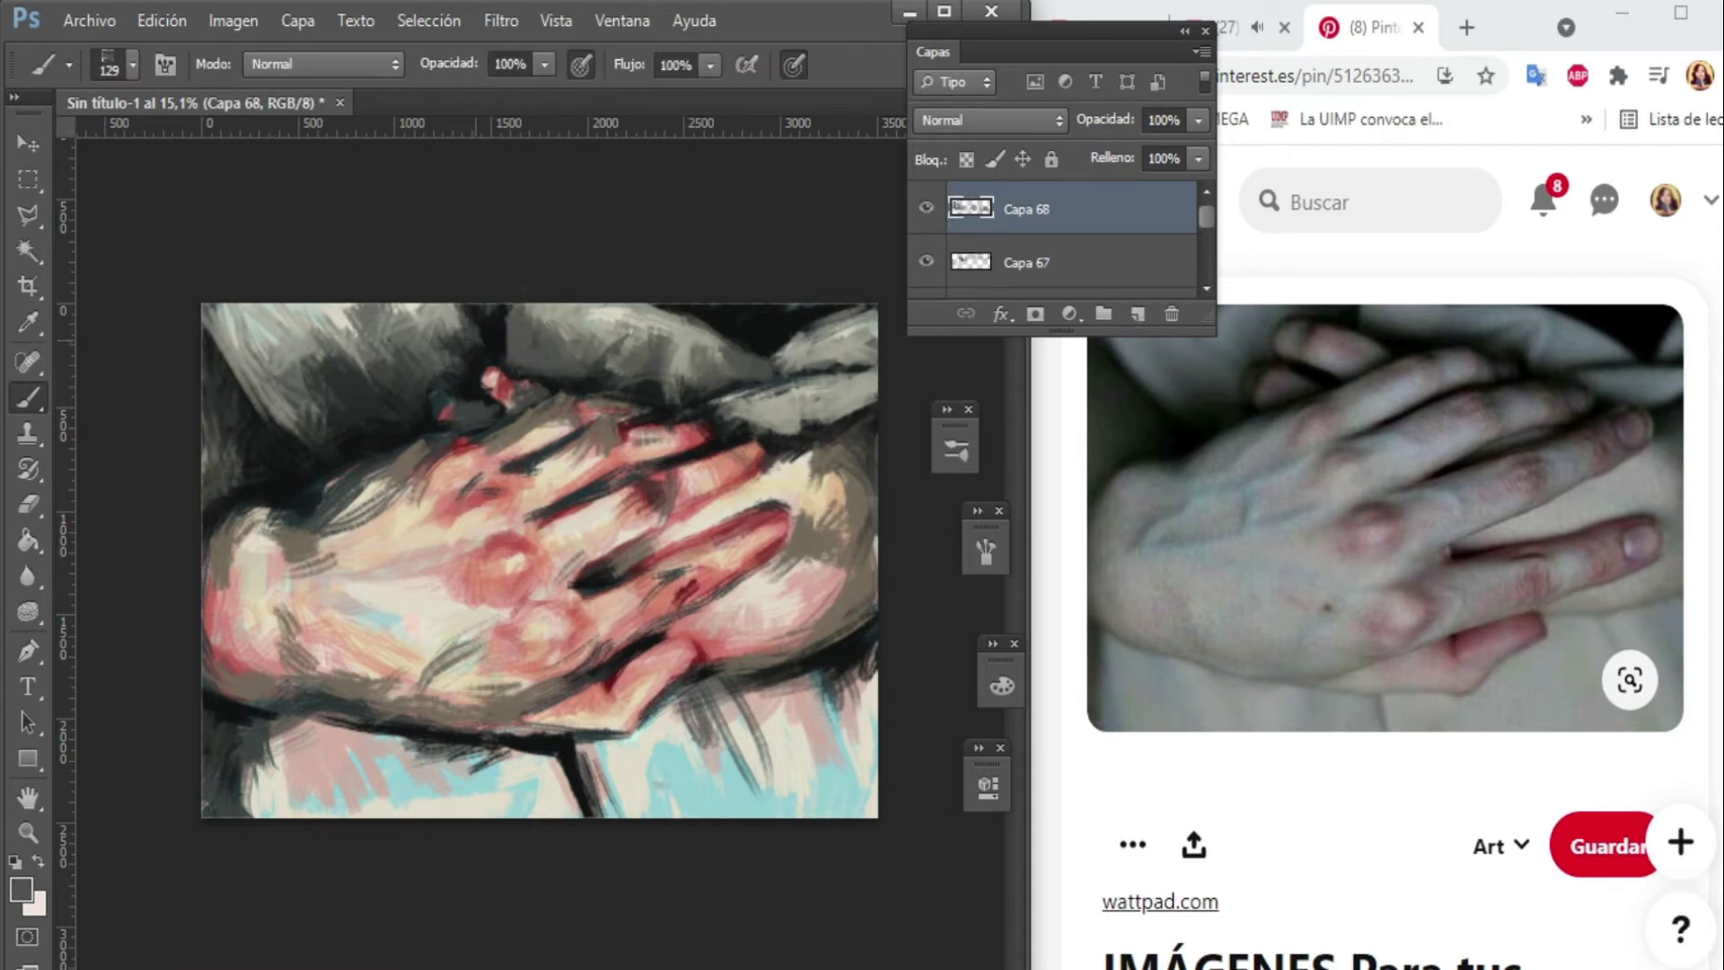
key("ctrl+shift+alt+n")
key("ctrl+shift+alt+n")
key("ctrl+shift+alt+n")
Cover the upper cloth from right to left with light grey-blue strokes.
left_click(807, 395, "alt")
left_click_drag(807, 395, 848, 332)
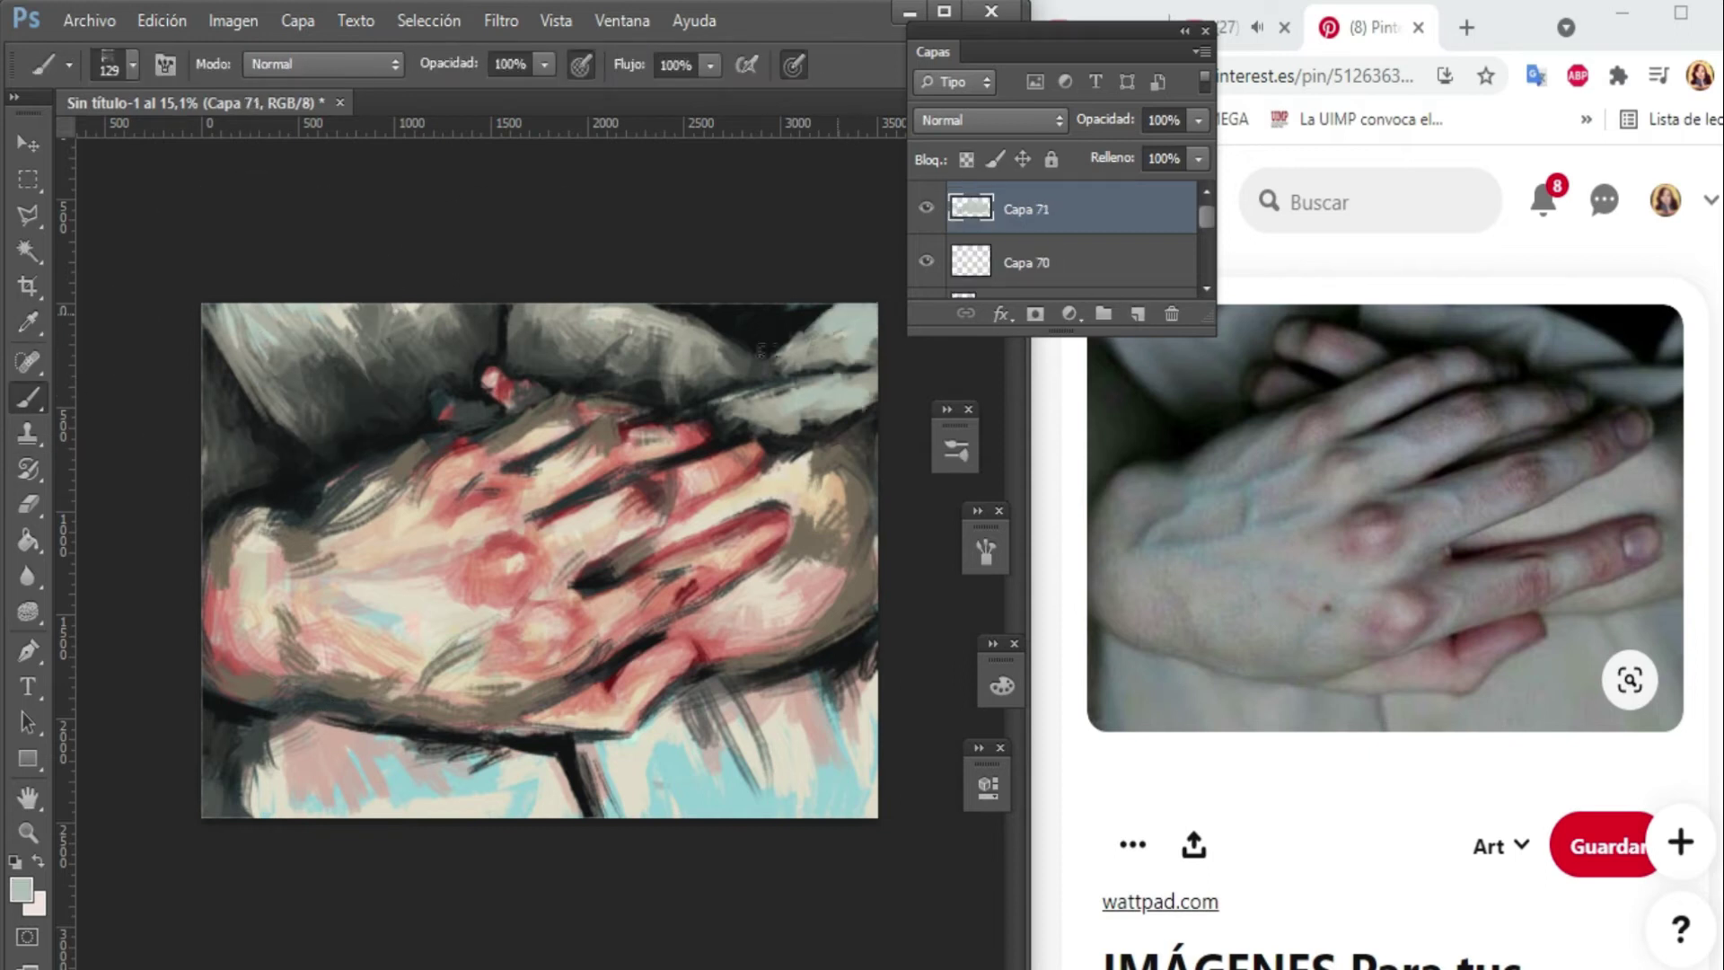
left_click_drag(713, 352, 605, 321)
mouse_move(441, 307)
left_mouse_down()
mouse_move(368, 408)
mouse_move(243, 356)
left_mouse_up()
On a new layer above Capa 71, paint light strokes along the left and bottom-left edges.
left_click(216, 468, "alt")
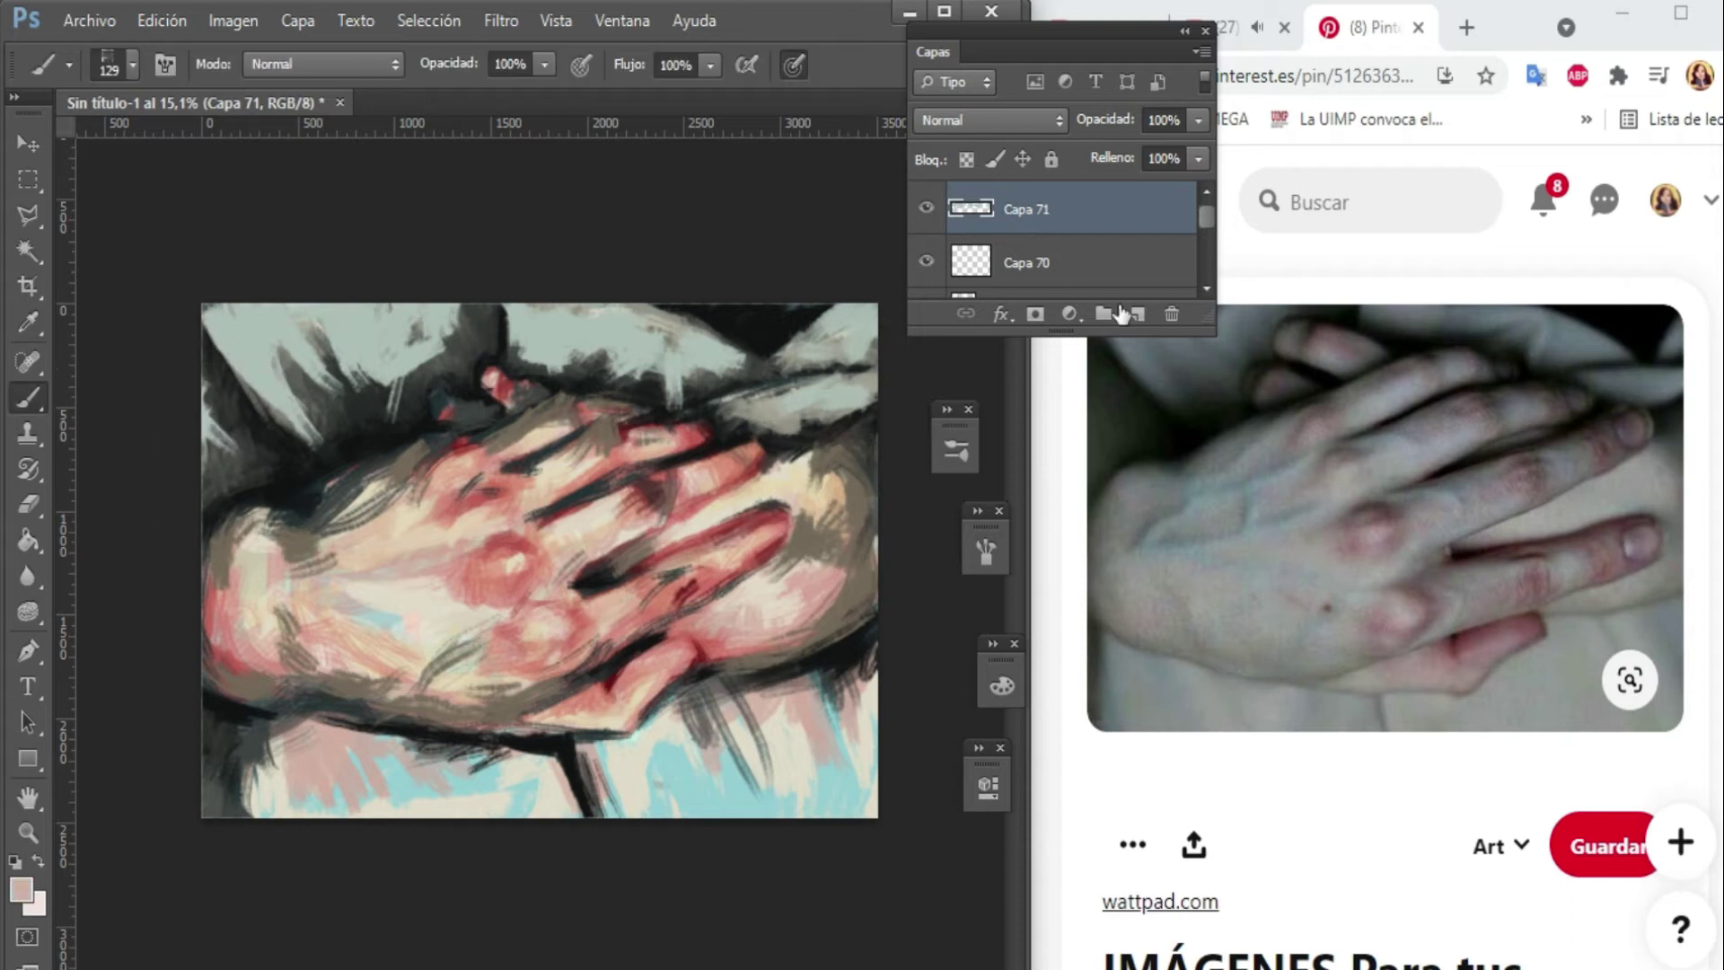
key("ctrl+shift+alt+n")
left_click_drag(216, 467, 225, 489)
left_click(270, 710, "alt")
mouse_move(260, 781)
left_mouse_down()
mouse_move(291, 734)
mouse_move(539, 781)
left_mouse_up()
Add more light strokes along the bottom edge of the painting on fresh layers.
left_click(584, 772, "alt")
key("ctrl+shift+alt+e")
mouse_move(647, 808)
left_mouse_down()
mouse_move(691, 754)
mouse_move(681, 719)
mouse_move(760, 742)
left_mouse_up()
key("ctrl+shift+alt+n")
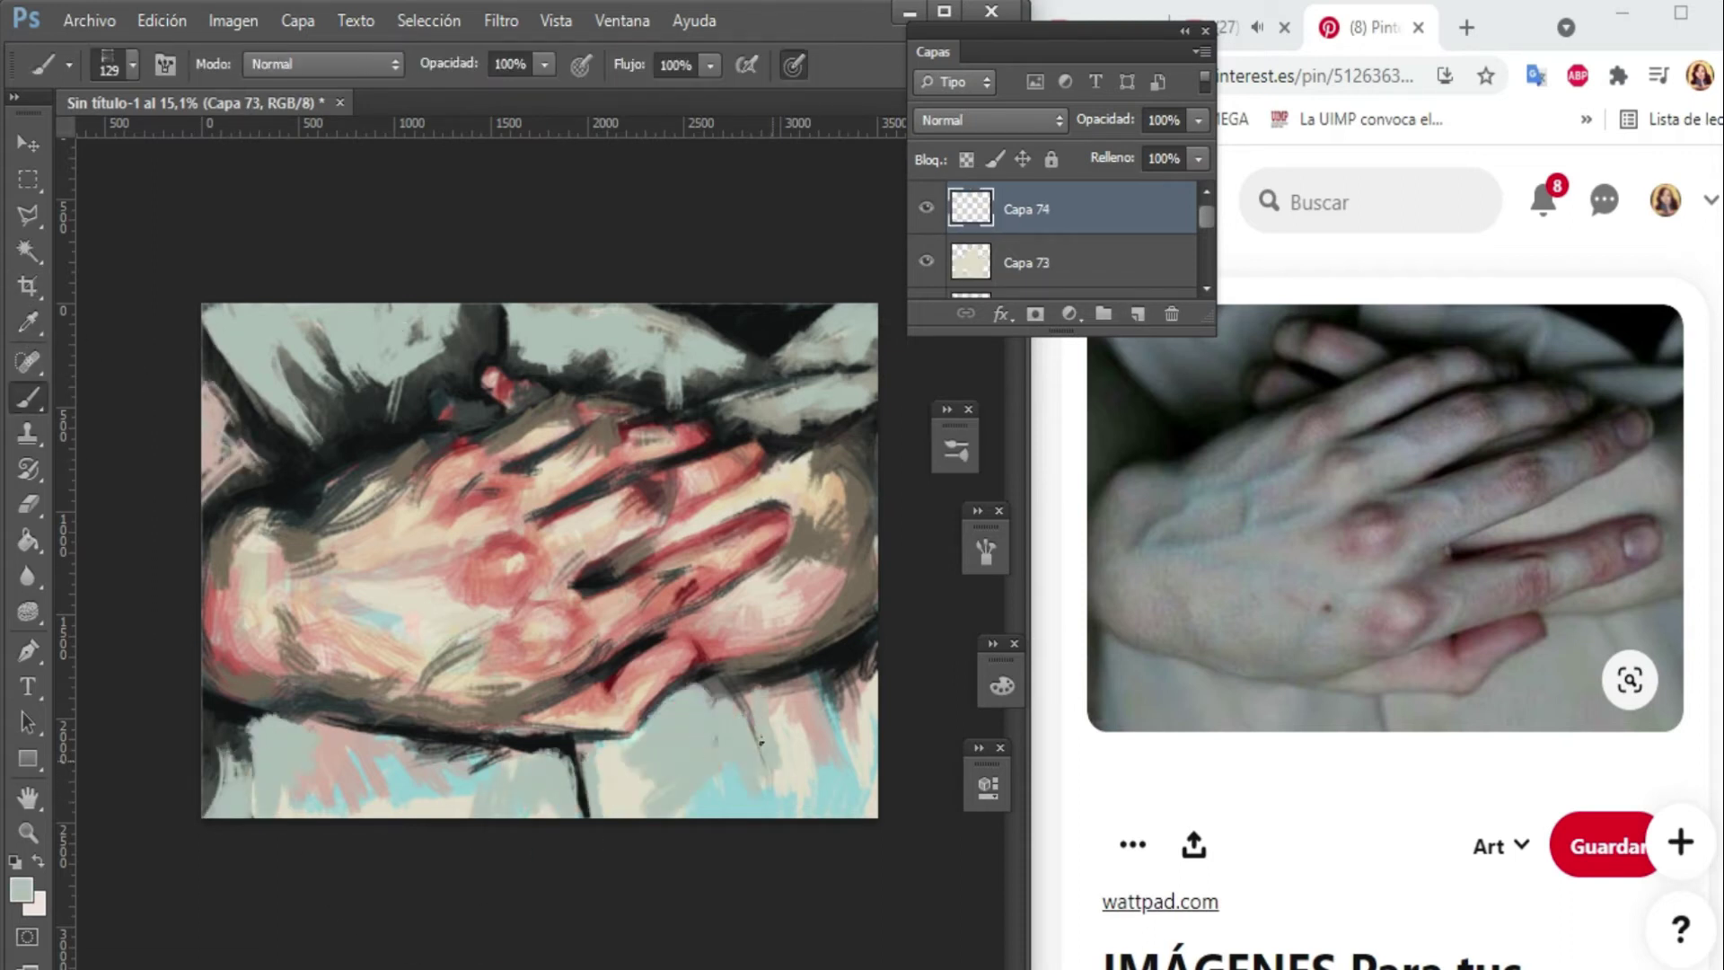
left_click_drag(862, 818, 620, 781)
left_click_drag(395, 808, 473, 796)
Enlarge the canvas to 4853×3354 px with a crop, adding a border around the painting.
key("c")
scroll(473, 797, "down", 1)
mouse_move(819, 723)
left_mouse_down()
mouse_move(811, 816)
mouse_move(892, 824)
left_mouse_up()
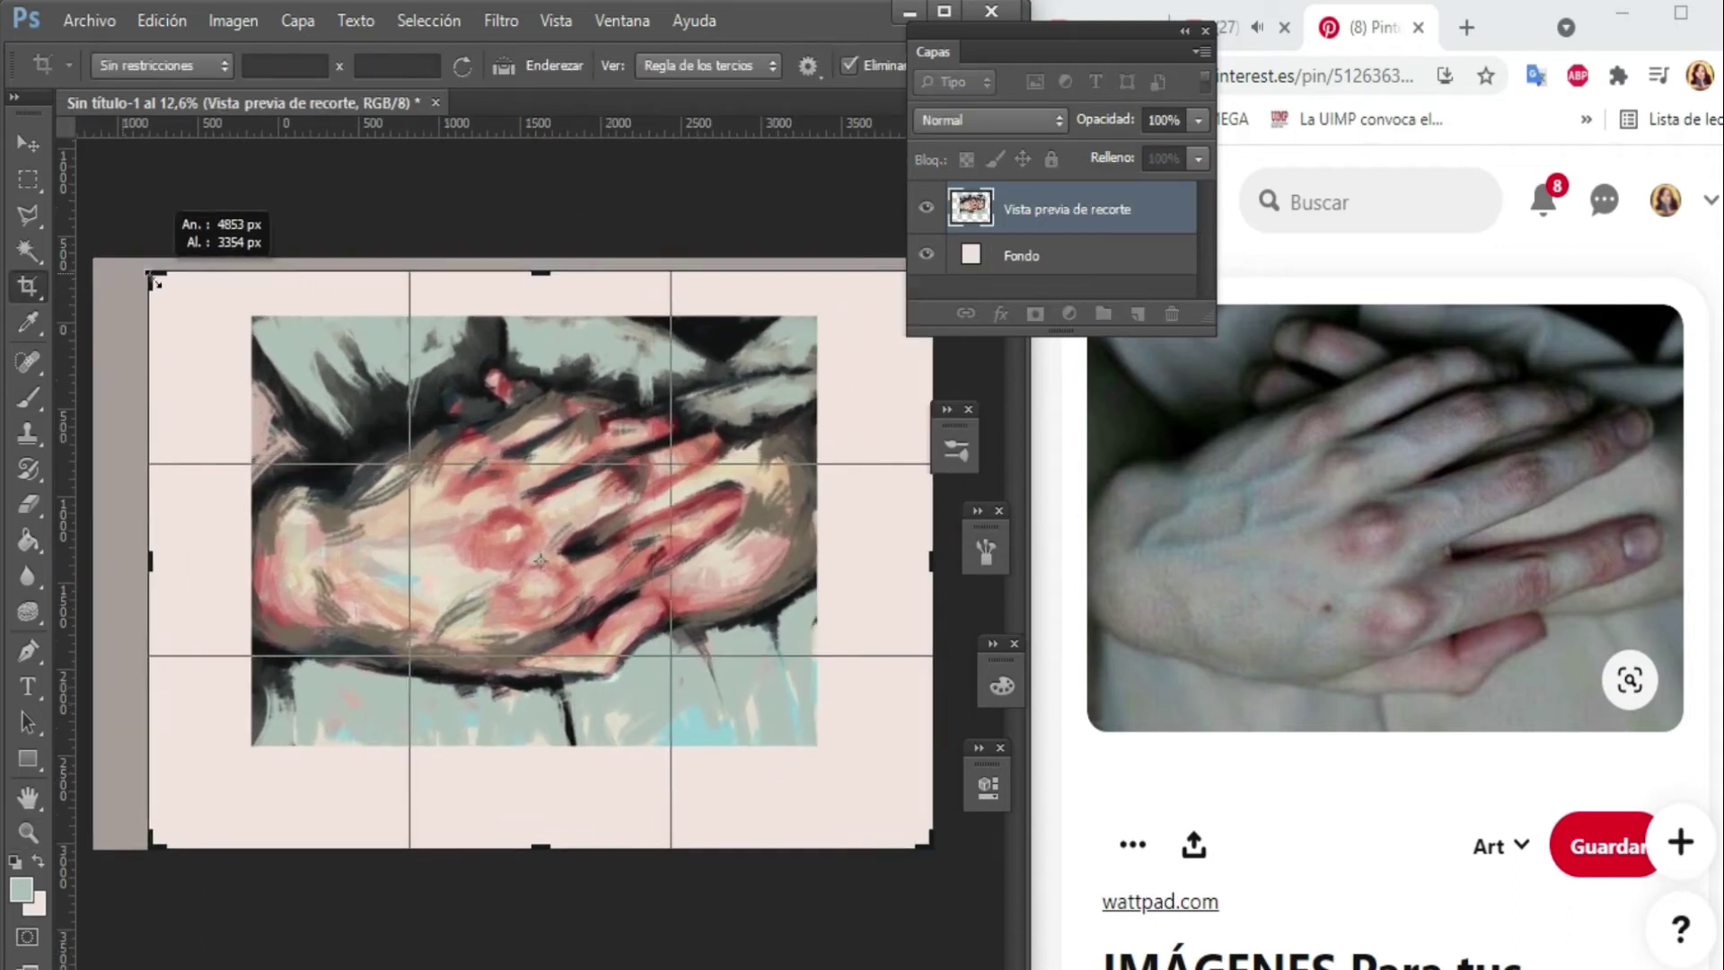
key("Return")
key("b")
Fill the new top-left, left and bottom margins with teal strokes.
left_click_drag(235, 301, 511, 368)
left_click_drag(273, 355, 216, 521)
mouse_move(270, 700)
left_mouse_down()
mouse_move(251, 789)
mouse_move(574, 790)
left_mouse_up()
mouse_move(341, 790)
left_mouse_down()
mouse_move(646, 781)
mouse_move(756, 809)
mouse_move(839, 665)
mouse_move(893, 677)
mouse_move(902, 826)
left_mouse_up()
left_click_drag(341, 781, 377, 826)
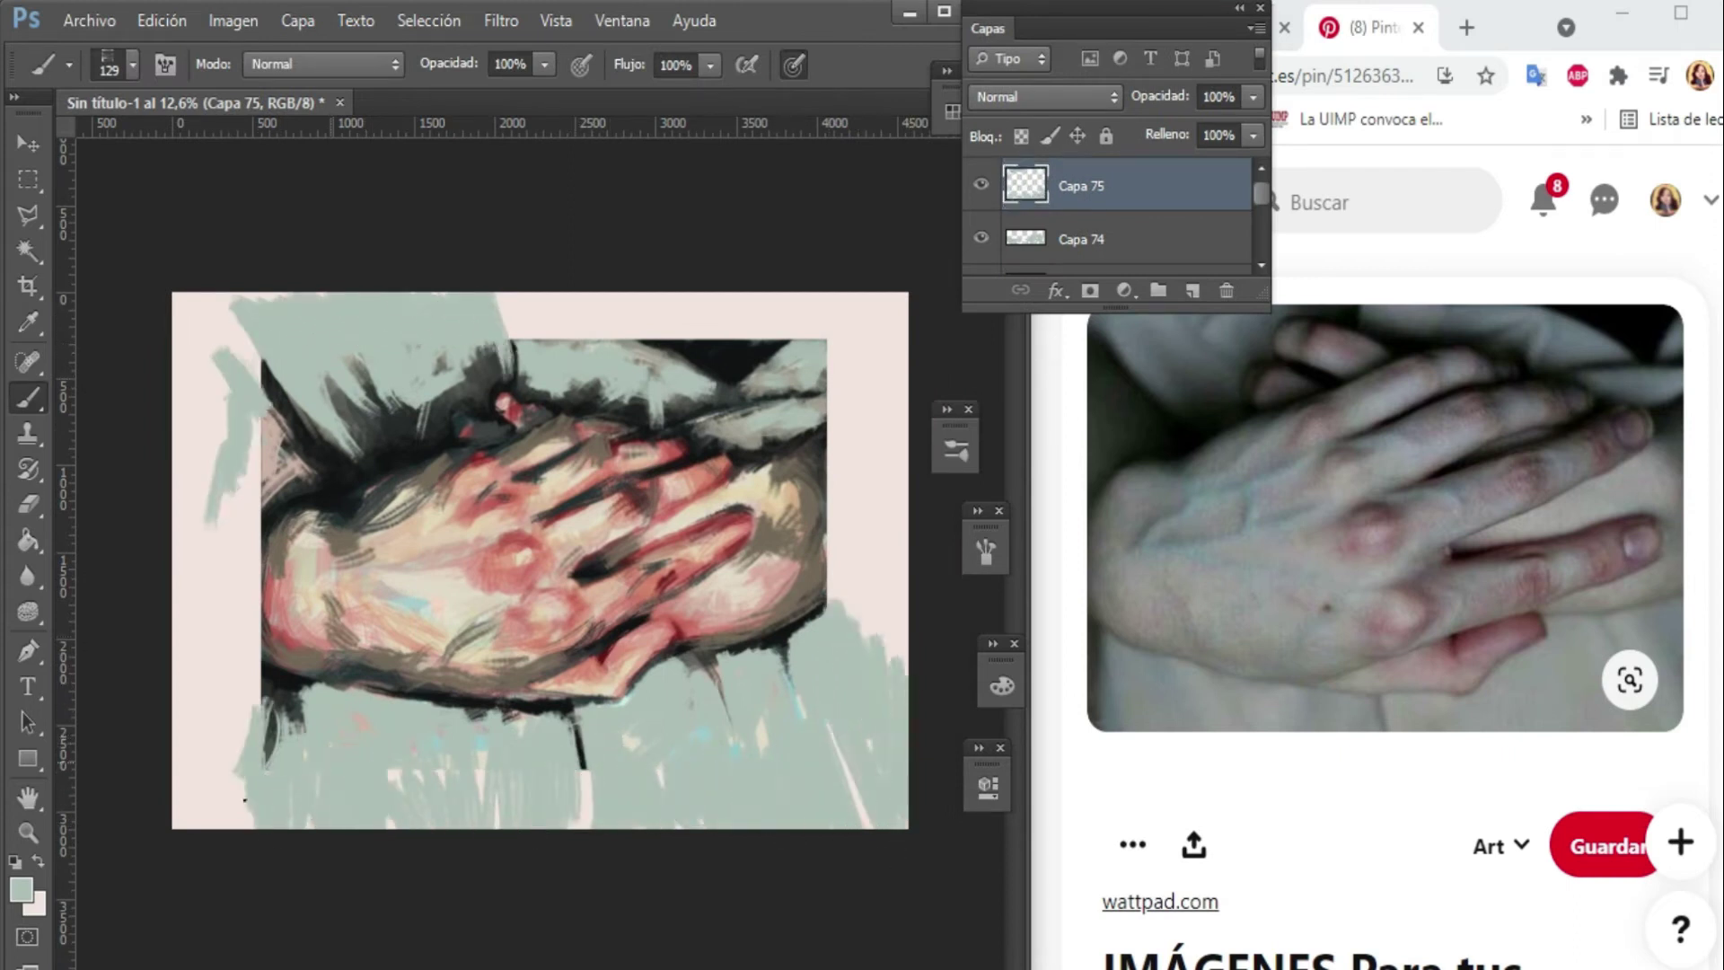
left_click_drag(234, 709, 225, 826)
Sample a pinkish grey and cover the left margin with grey strokes on a new layer.
left_click(295, 463, "alt")
key("ctrl+shift+alt+e")
key("ctrl+shift+alt+n")
left_click_drag(278, 454, 220, 570)
left_click_drag(233, 431, 175, 565)
mouse_move(225, 476)
left_mouse_down()
mouse_move(205, 334)
mouse_move(215, 467)
left_mouse_up()
left_click_drag(229, 535, 211, 781)
left_click_drag(224, 611, 193, 822)
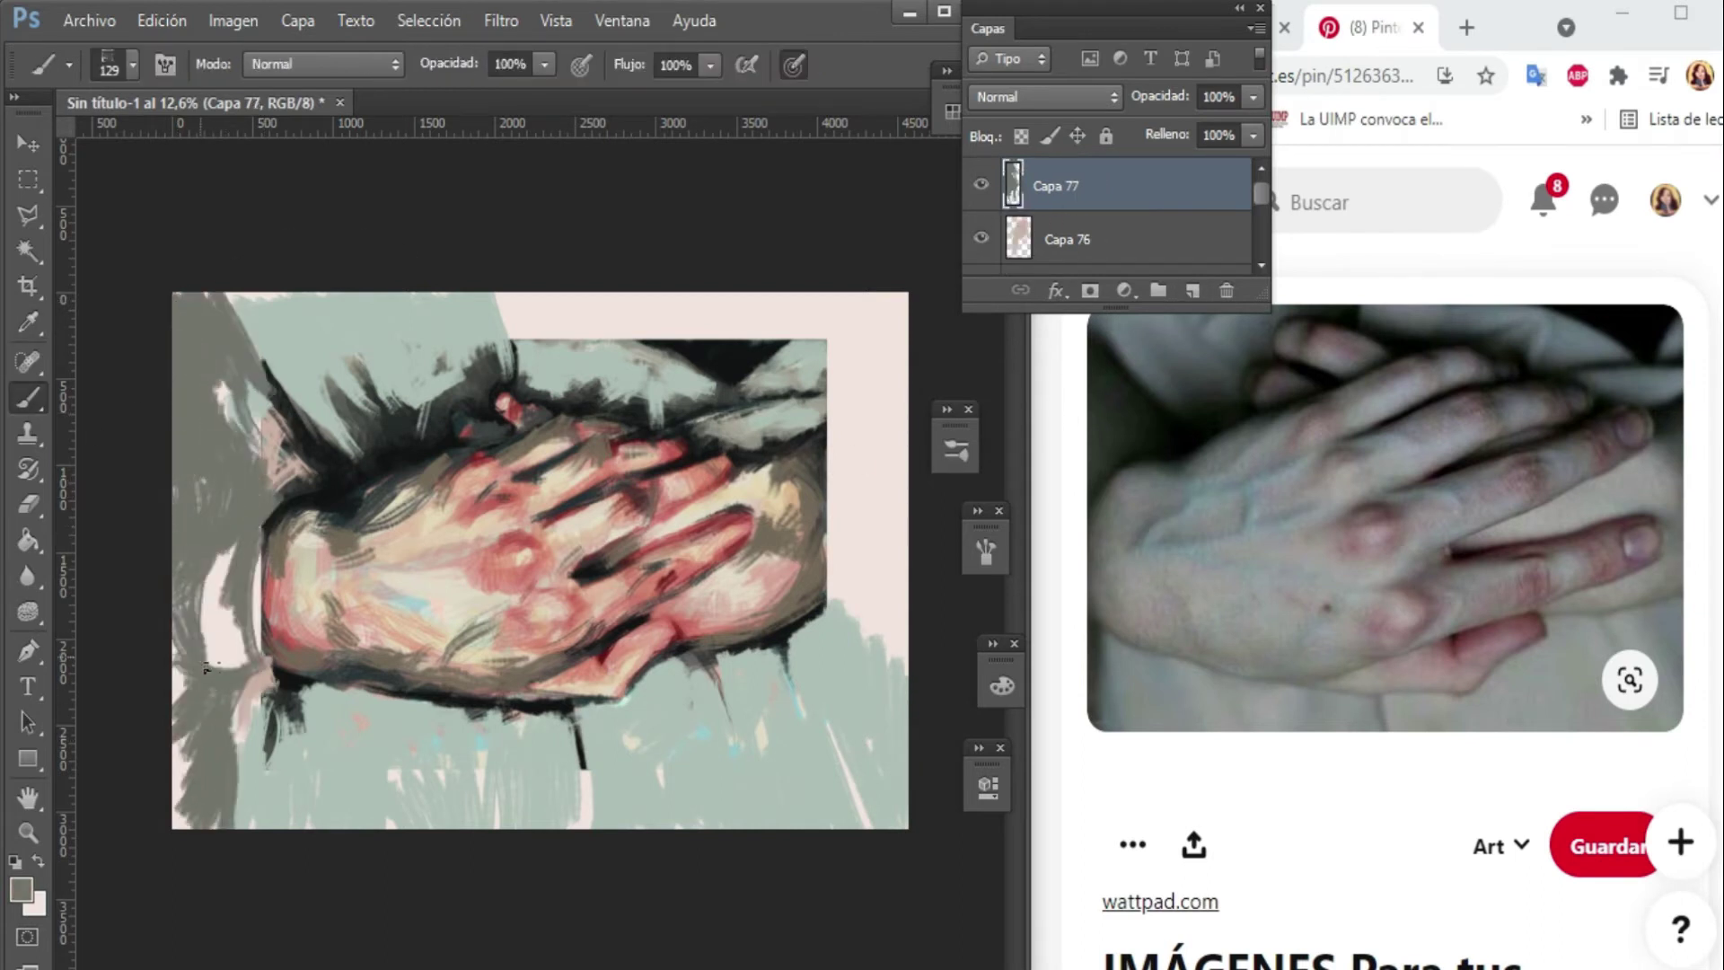
left_click_drag(233, 557, 179, 821)
Paint grey strokes in the right margin, along the bottom and down the left edge.
left_click_drag(842, 404, 875, 646)
left_click_drag(826, 583, 898, 808)
left_click_drag(862, 745, 866, 826)
left_click_drag(584, 719, 566, 826)
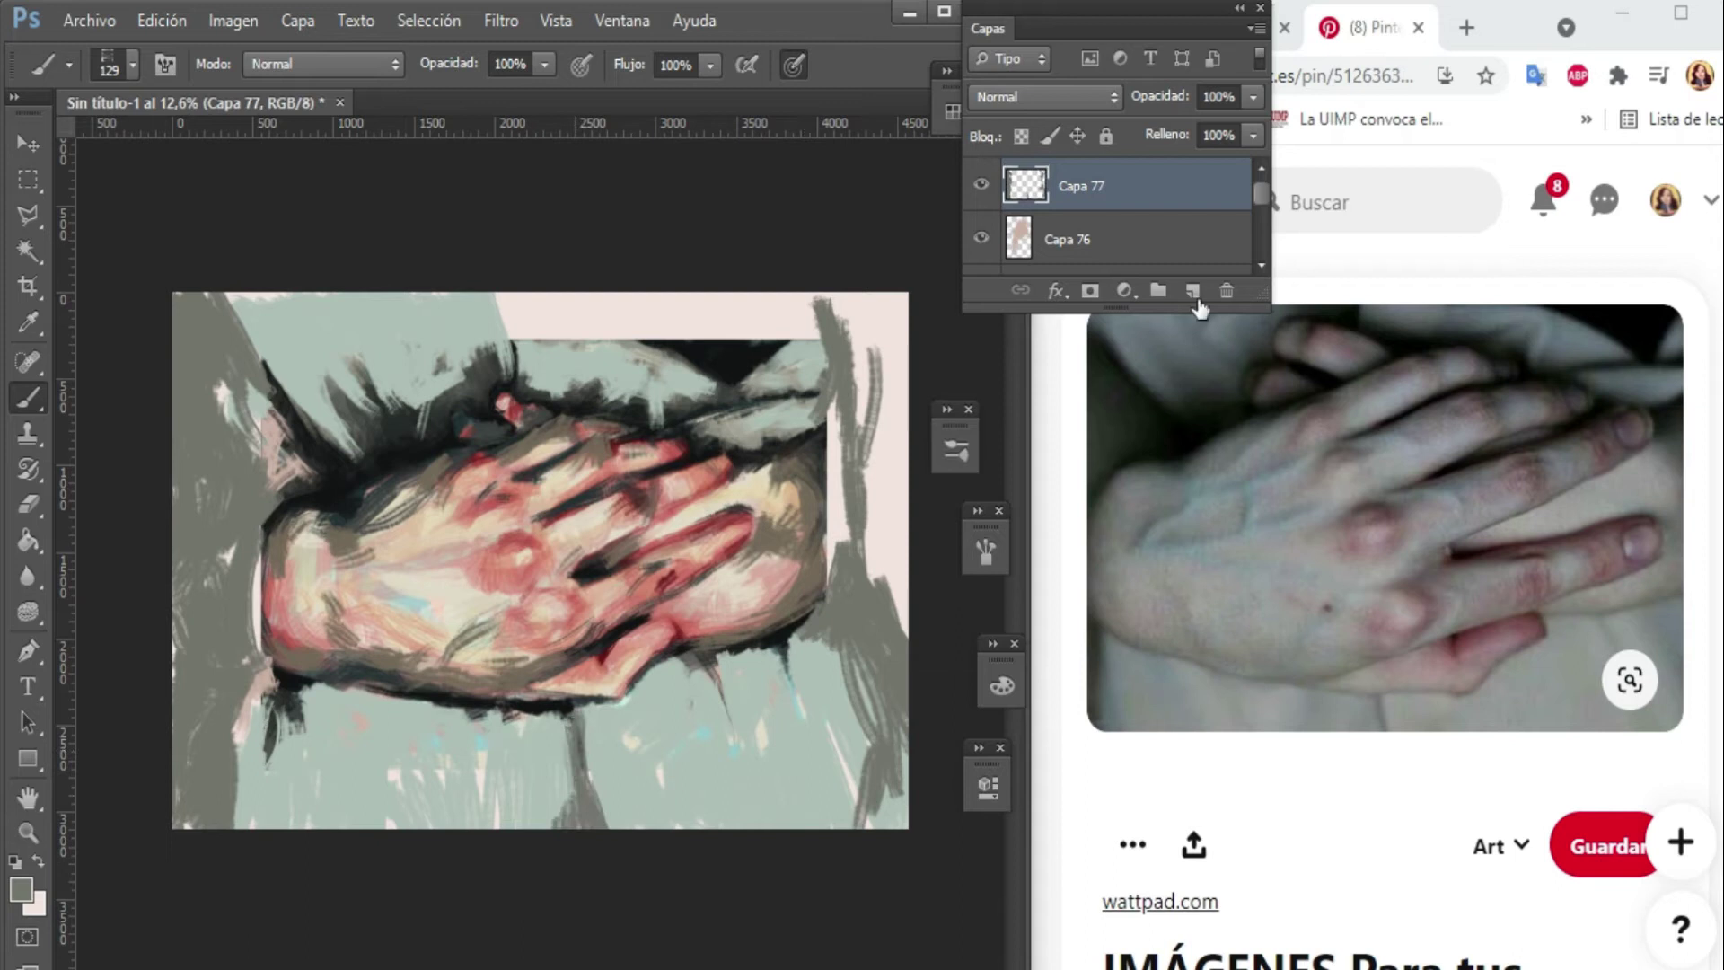
left_click(1193, 290)
left_click_drag(269, 557, 241, 680)
Sample a dark colour and paint dark strokes down the left side of the canvas.
left_click(455, 393, "alt")
left_click_drag(297, 466, 206, 602)
left_click_drag(297, 323, 197, 457)
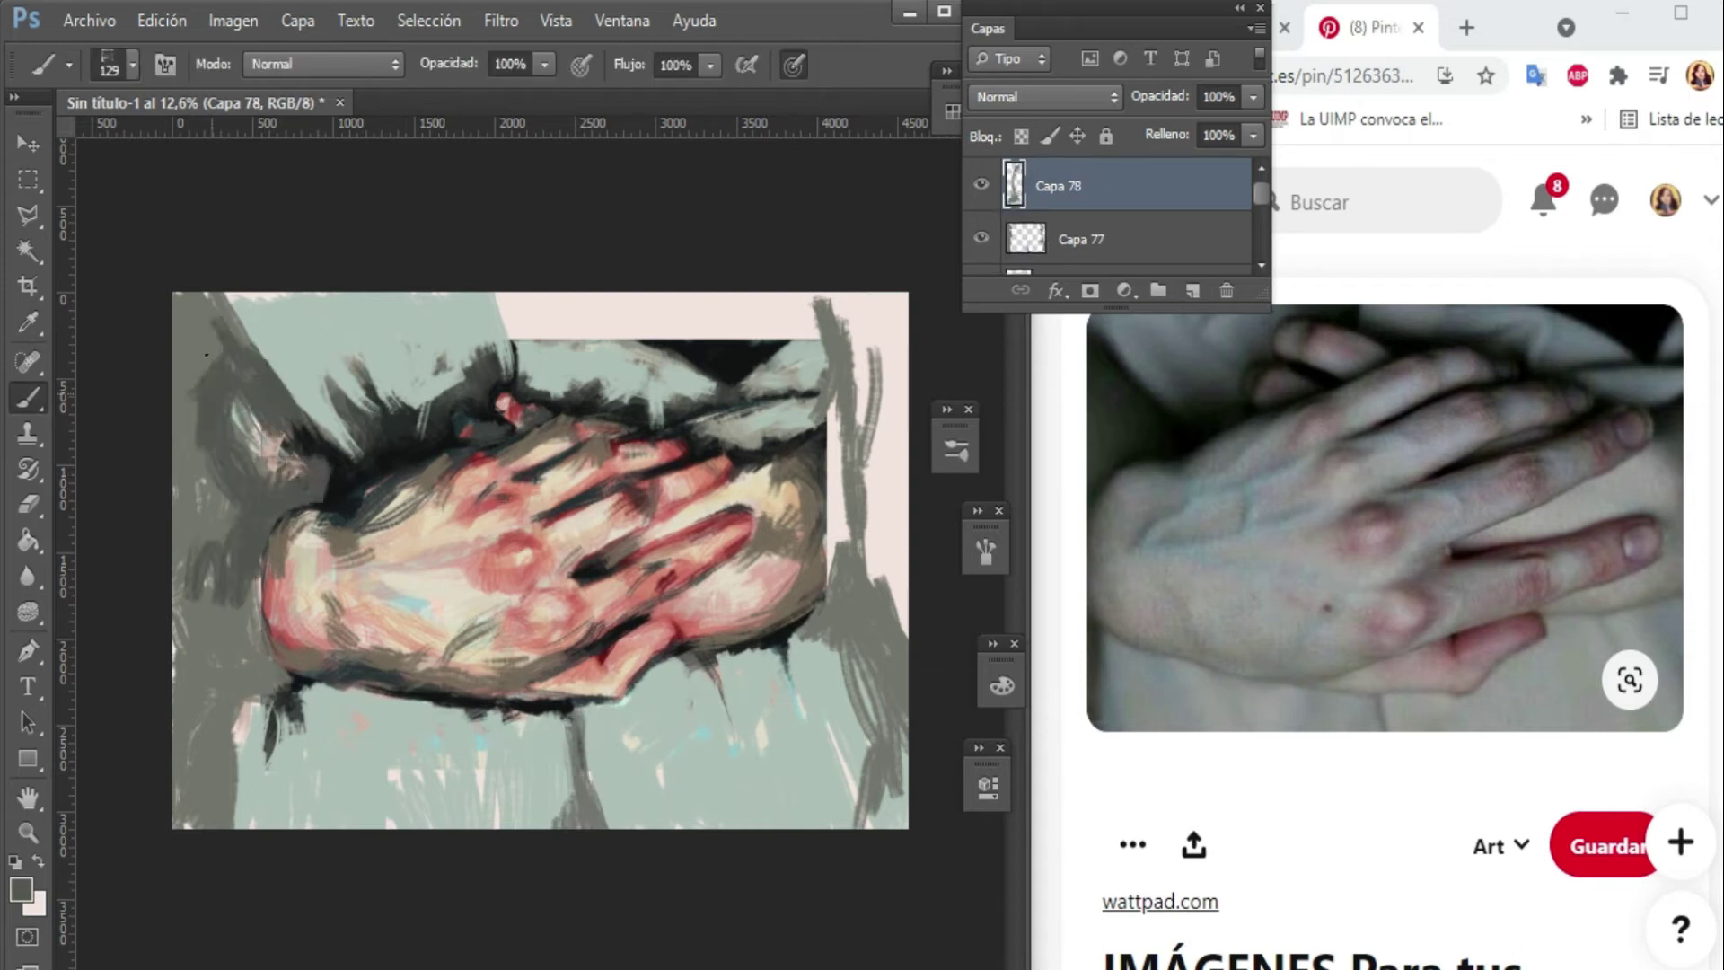
left_click_drag(216, 350, 188, 538)
left_click_drag(288, 476, 238, 570)
left_click_drag(278, 512, 238, 682)
left_click_drag(278, 619, 211, 817)
On a new layer above Capa 78, add dark strokes at the right edge and along the top.
left_click(1192, 290)
left_click_drag(803, 620, 906, 561)
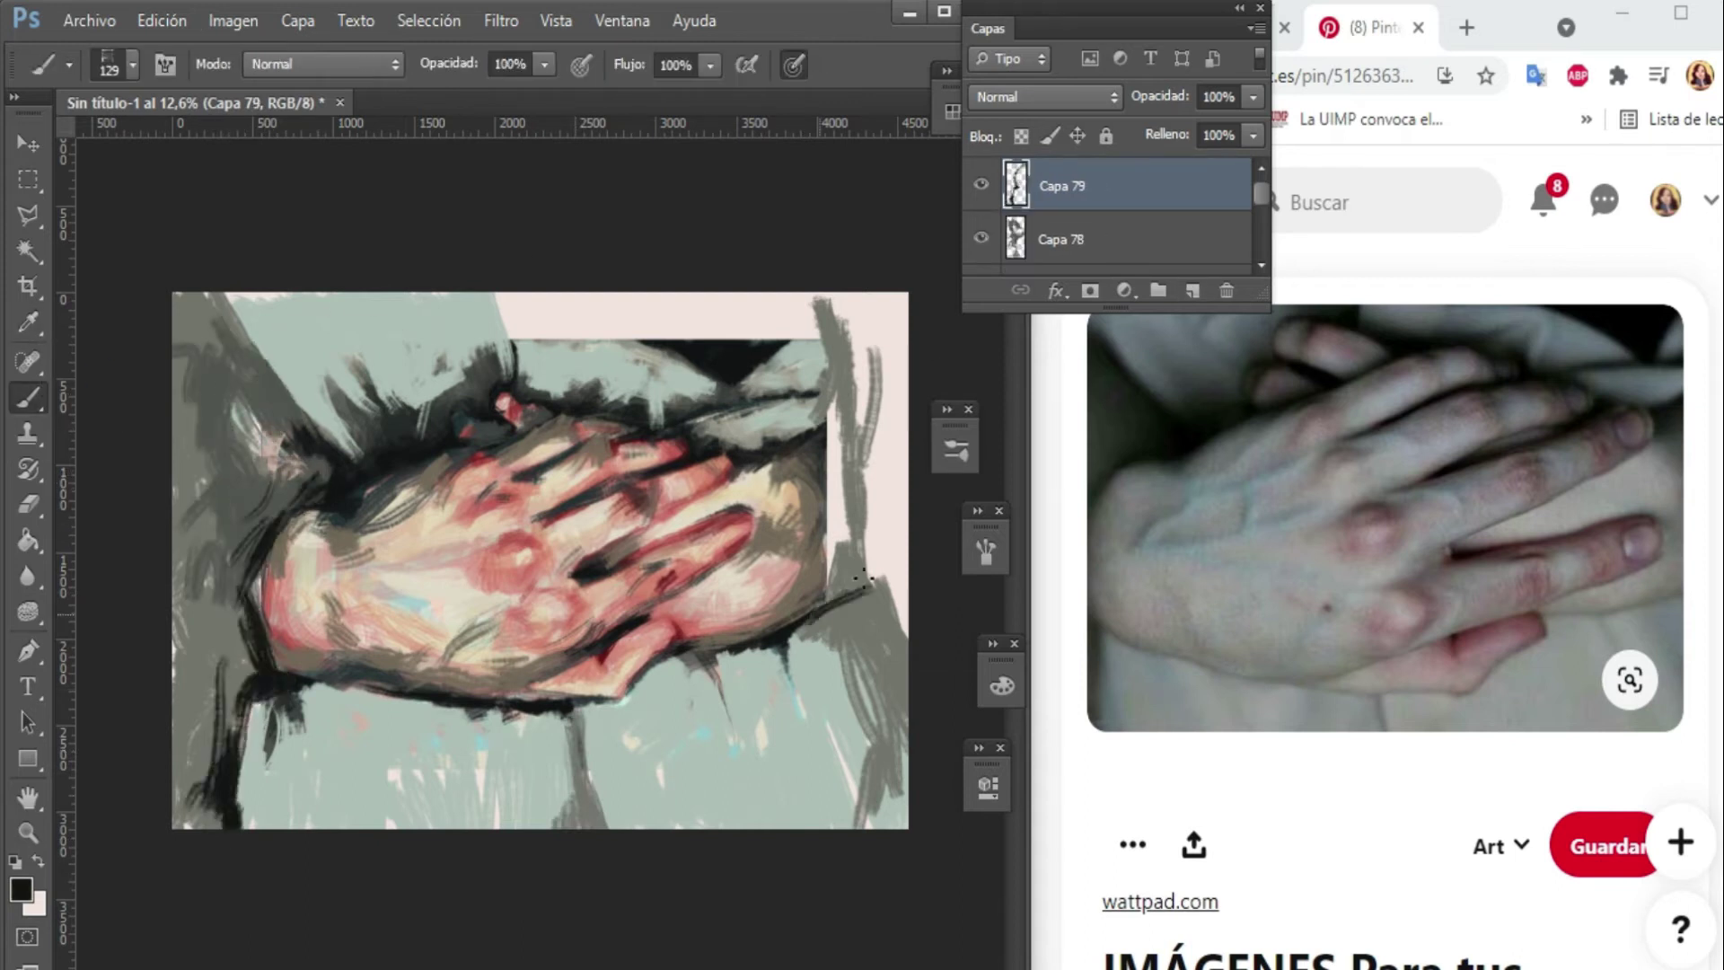
left_click_drag(907, 372, 830, 440)
left_click_drag(792, 329, 498, 301)
mouse_move(730, 292)
left_mouse_down()
mouse_move(902, 323)
mouse_move(840, 409)
left_mouse_up()
Sample a grey and paint strokes on the right side, the upper-left cloth and the left side.
left_click(844, 368, "alt")
left_click(1193, 290)
left_click_drag(902, 345, 813, 381)
mouse_move(498, 301)
left_mouse_down()
mouse_move(395, 395)
mouse_move(350, 352)
left_mouse_up()
left_click_drag(261, 449, 377, 350)
left_click(1192, 290)
left_click_drag(216, 305, 220, 485)
Adjust the layer opacity, then paint grey strokes along the right edge on a fresh layer.
key("i")
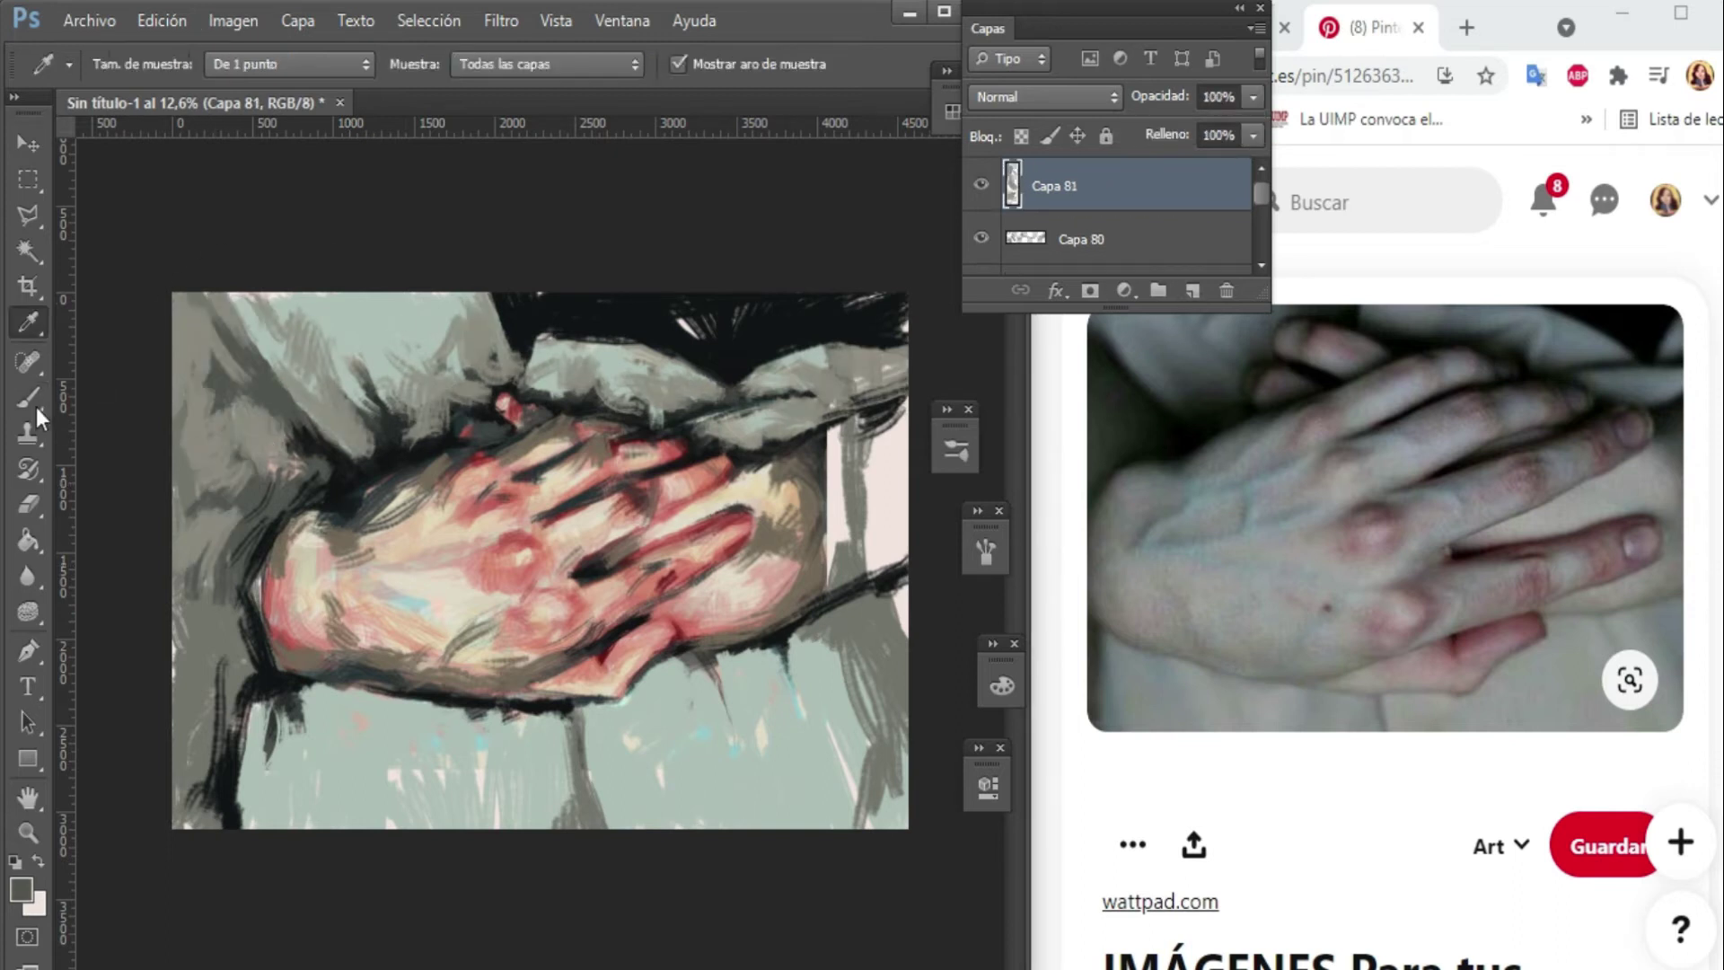
left_click(34, 402)
key("ctrl+shift+alt+n")
left_click(1253, 96)
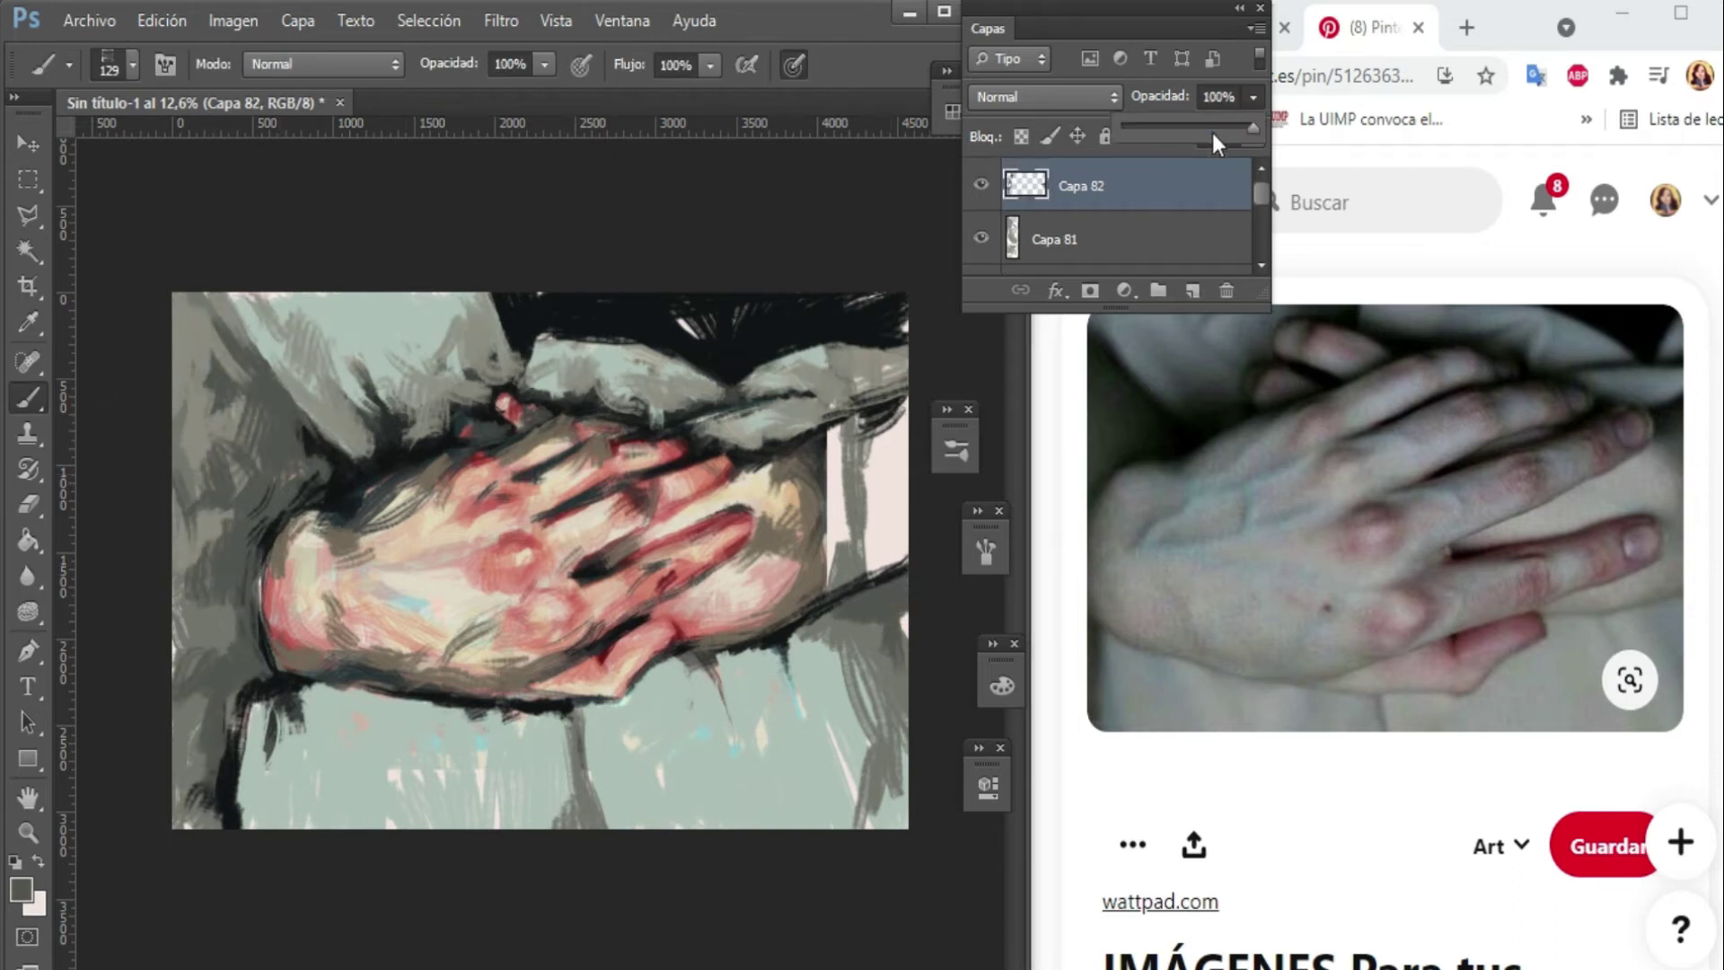
left_click(862, 539, "alt")
key("ctrl+shift+alt+n")
mouse_move(862, 592)
left_mouse_down()
mouse_move(833, 440)
mouse_move(907, 418)
left_mouse_up()
Paint cream strokes near the right side on a new layer and lower its opacity.
left_click(795, 489, "alt")
key("ctrl+shift+alt+n")
mouse_move(803, 462)
left_mouse_down()
mouse_move(790, 529)
mouse_move(807, 512)
left_mouse_up()
left_click_drag(1252, 97, 1203, 116)
Paint a salmon patch on the hand, then at brush size 81 run salmon along its left edge.
left_click(512, 408, "alt")
key("ctrl+shift+alt+n")
mouse_move(503, 408)
left_mouse_down()
mouse_move(529, 400)
mouse_move(563, 420)
left_mouse_up()
left_click(1190, 291)
right_click(472, 483)
type("81")
key("Return")
left_click_drag(264, 570, 314, 548)
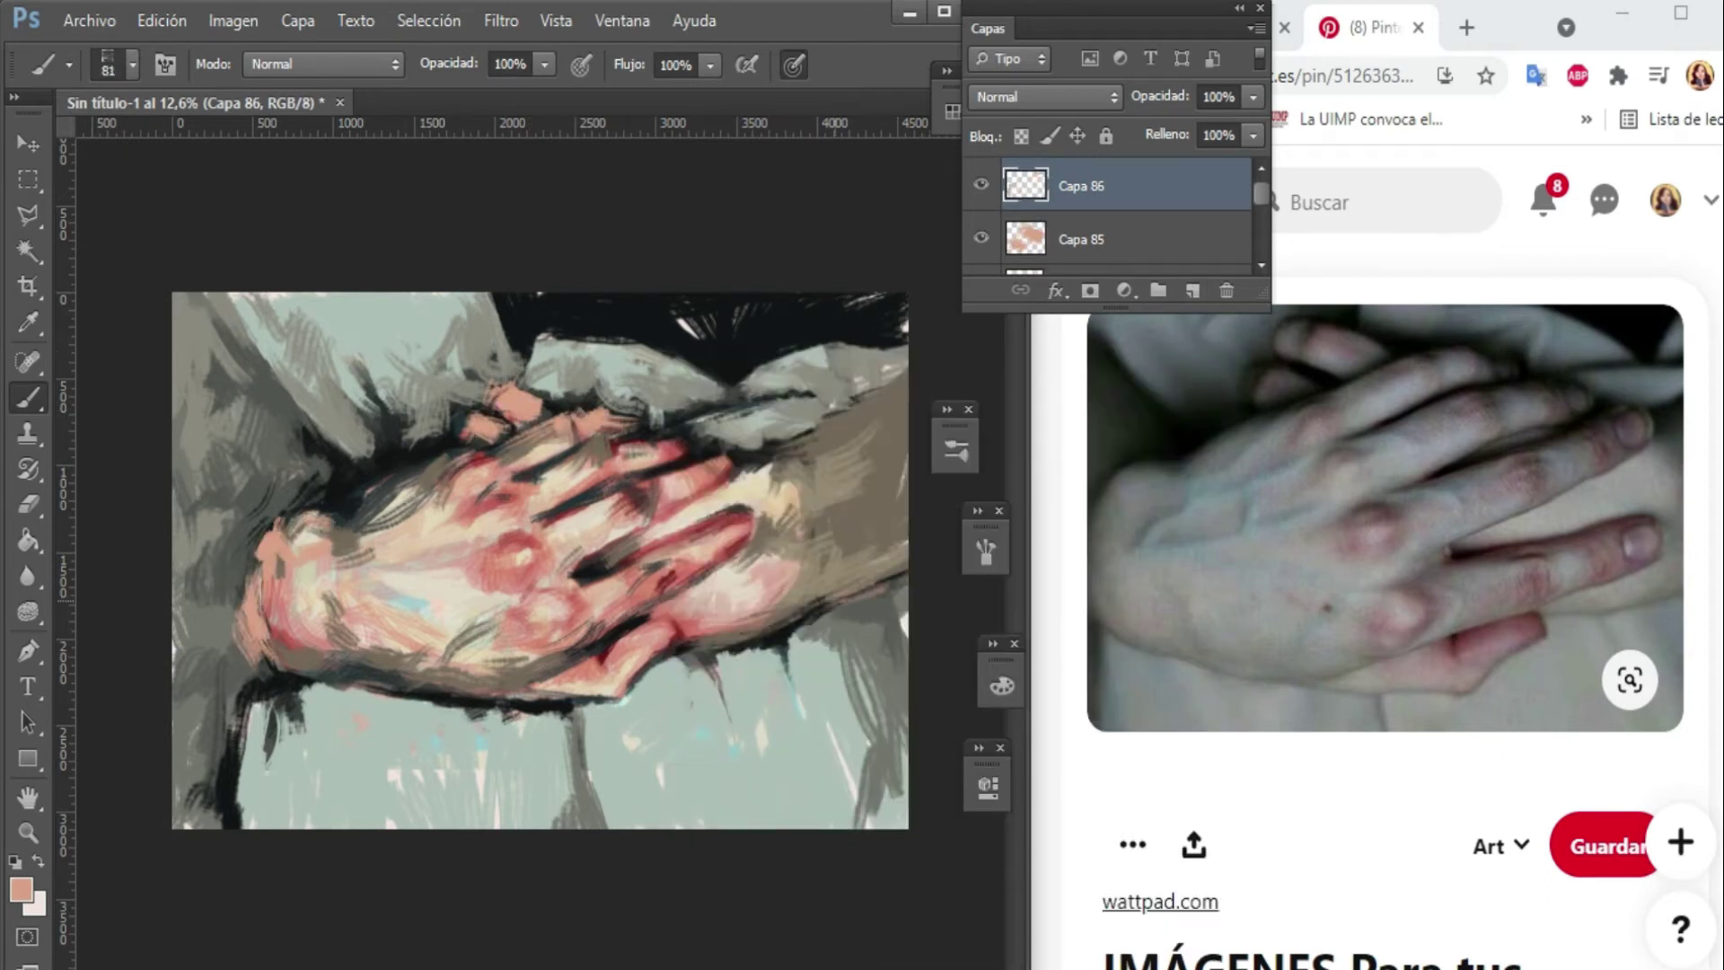
On a new layer, paint tan vertical strokes on the lower cloth and at the top-left.
left_click(289, 617, "alt")
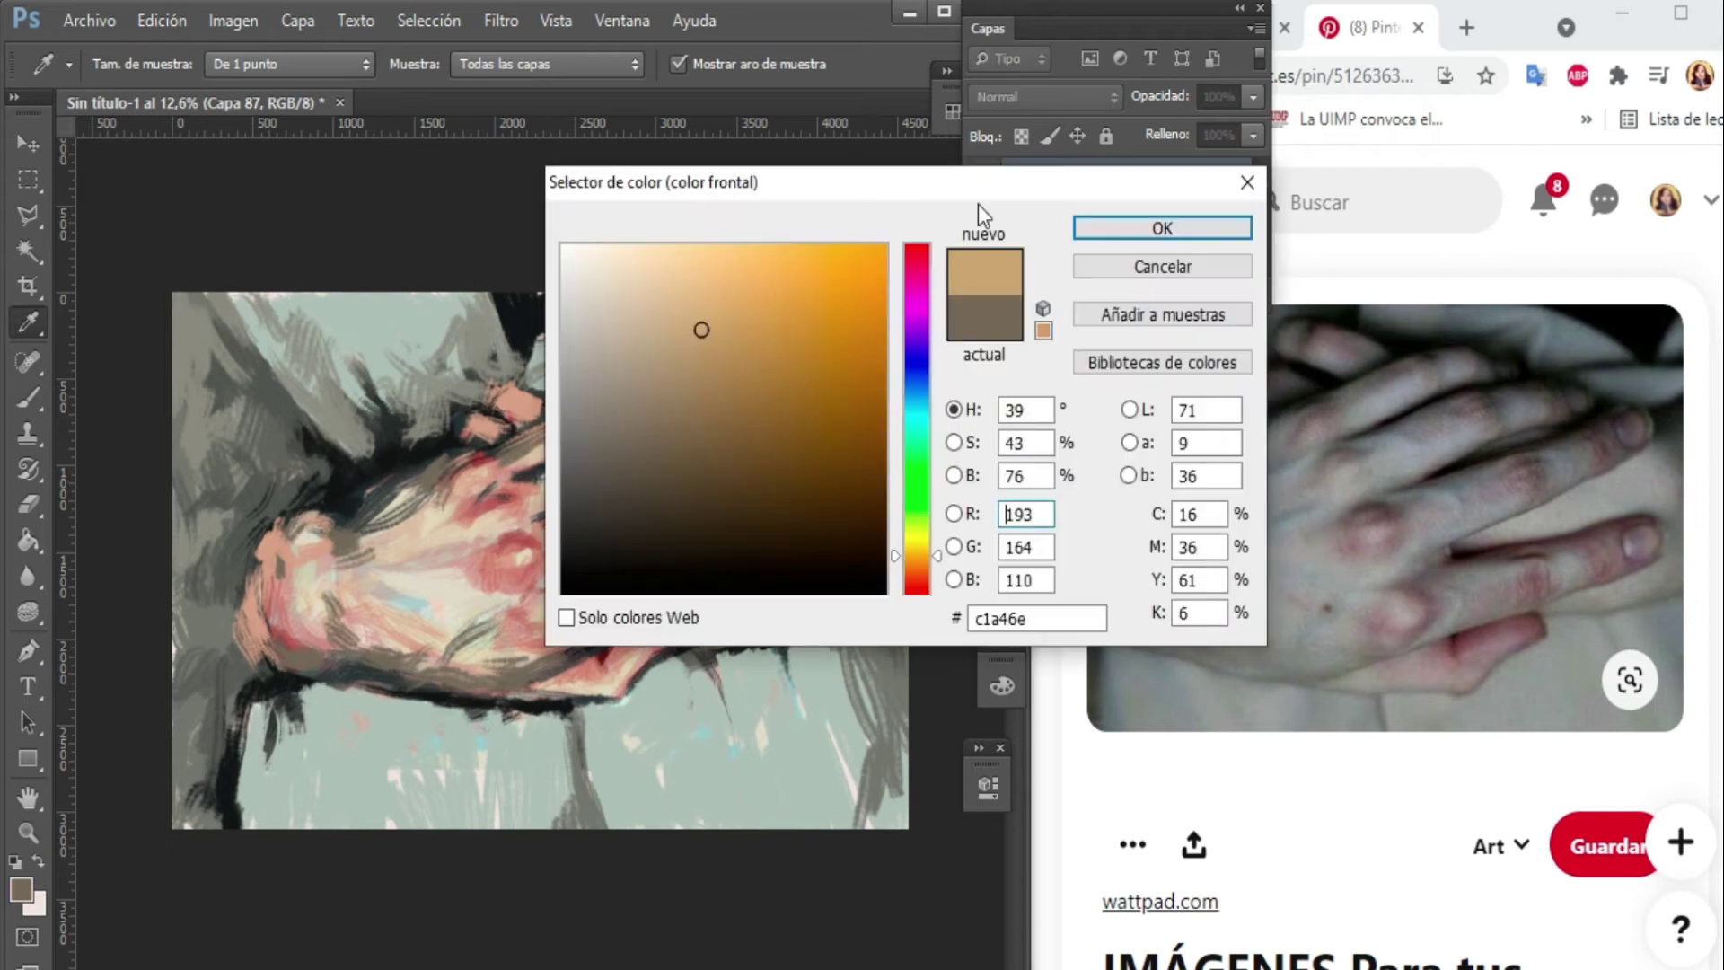
key("ctrl+shift+alt+n")
left_click_drag(239, 666, 229, 790)
left_click_drag(893, 610, 884, 754)
left_click_drag(853, 624, 790, 768)
left_click_drag(691, 665, 669, 799)
left_click_drag(585, 718, 575, 729)
mouse_move(206, 300)
left_mouse_down()
mouse_move(364, 467)
mouse_move(296, 485)
mouse_move(310, 498)
left_mouse_up()
On another layer, add greyish-tan and dark vertical strokes along the bottom of the cloth.
left_click(269, 629, "alt")
key("ctrl+shift+alt+n")
left_click_drag(238, 673, 216, 817)
left_click_drag(269, 709, 256, 813)
mouse_move(570, 732)
left_mouse_down()
mouse_move(565, 781)
mouse_move(606, 821)
left_mouse_up()
mouse_move(822, 648)
left_mouse_down()
mouse_move(812, 718)
mouse_move(839, 826)
left_mouse_up()
left_click_drag(898, 731, 884, 826)
left_click_drag(574, 700, 583, 790)
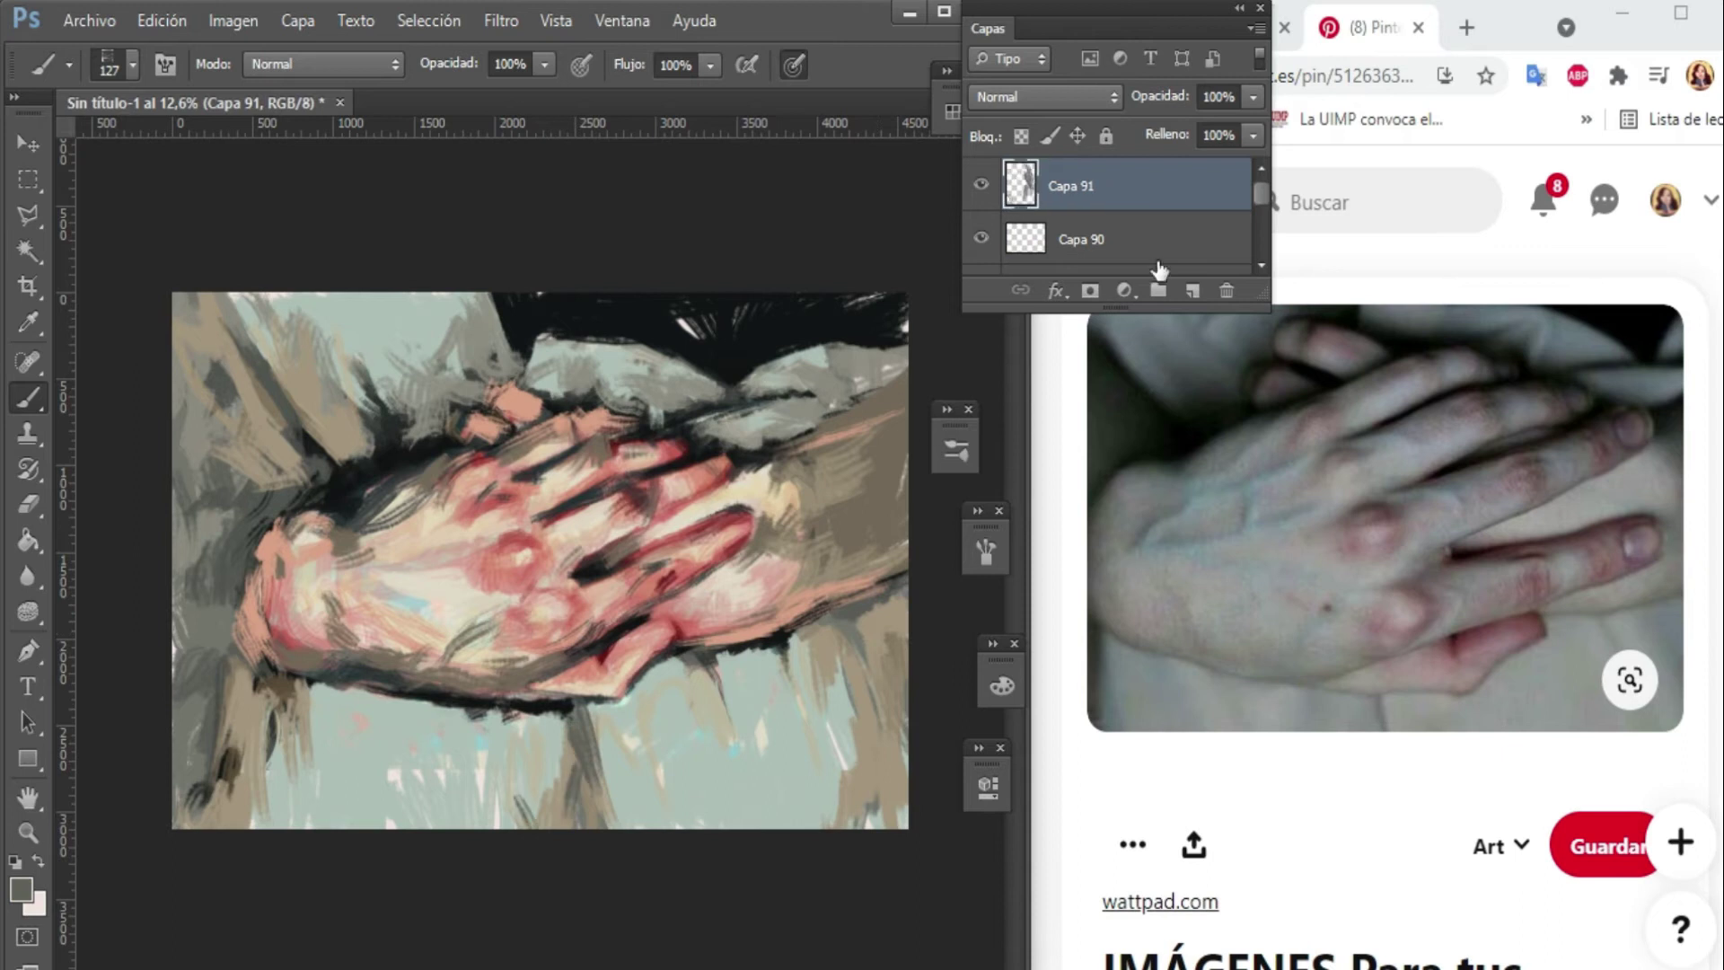
Paint dark and grey diagonal strokes over the left side of the hand.
key("ctrl+shift+alt+e")
key("ctrl+shift+alt+n")
mouse_move(359, 361)
left_mouse_down()
mouse_move(384, 404)
mouse_move(261, 489)
left_mouse_up()
left_click_drag(260, 404, 180, 498)
left_click_drag(220, 319, 184, 440)
With a sampled dark colour, darken the left edge, upper-left and upper-right areas.
left_click(220, 763, "alt")
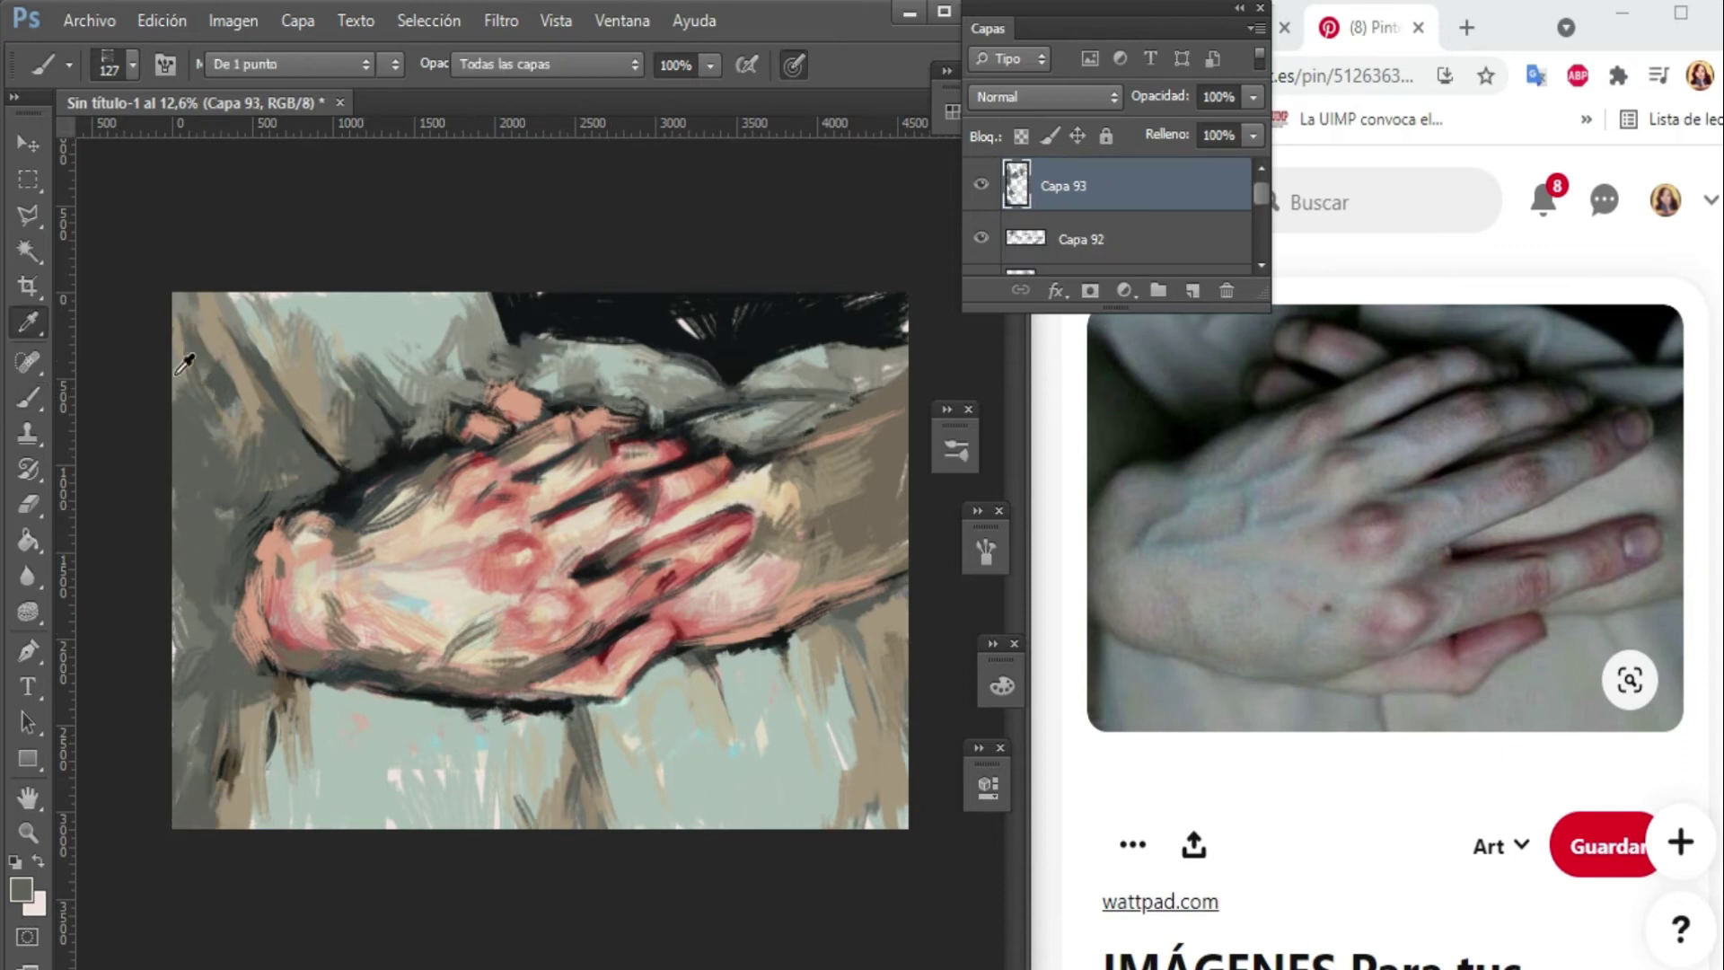
key("ctrl+shift+alt+n")
left_click_drag(314, 484, 175, 498)
left_click_drag(204, 606, 179, 759)
left_click_drag(333, 305, 206, 485)
left_click_drag(903, 427, 891, 403)
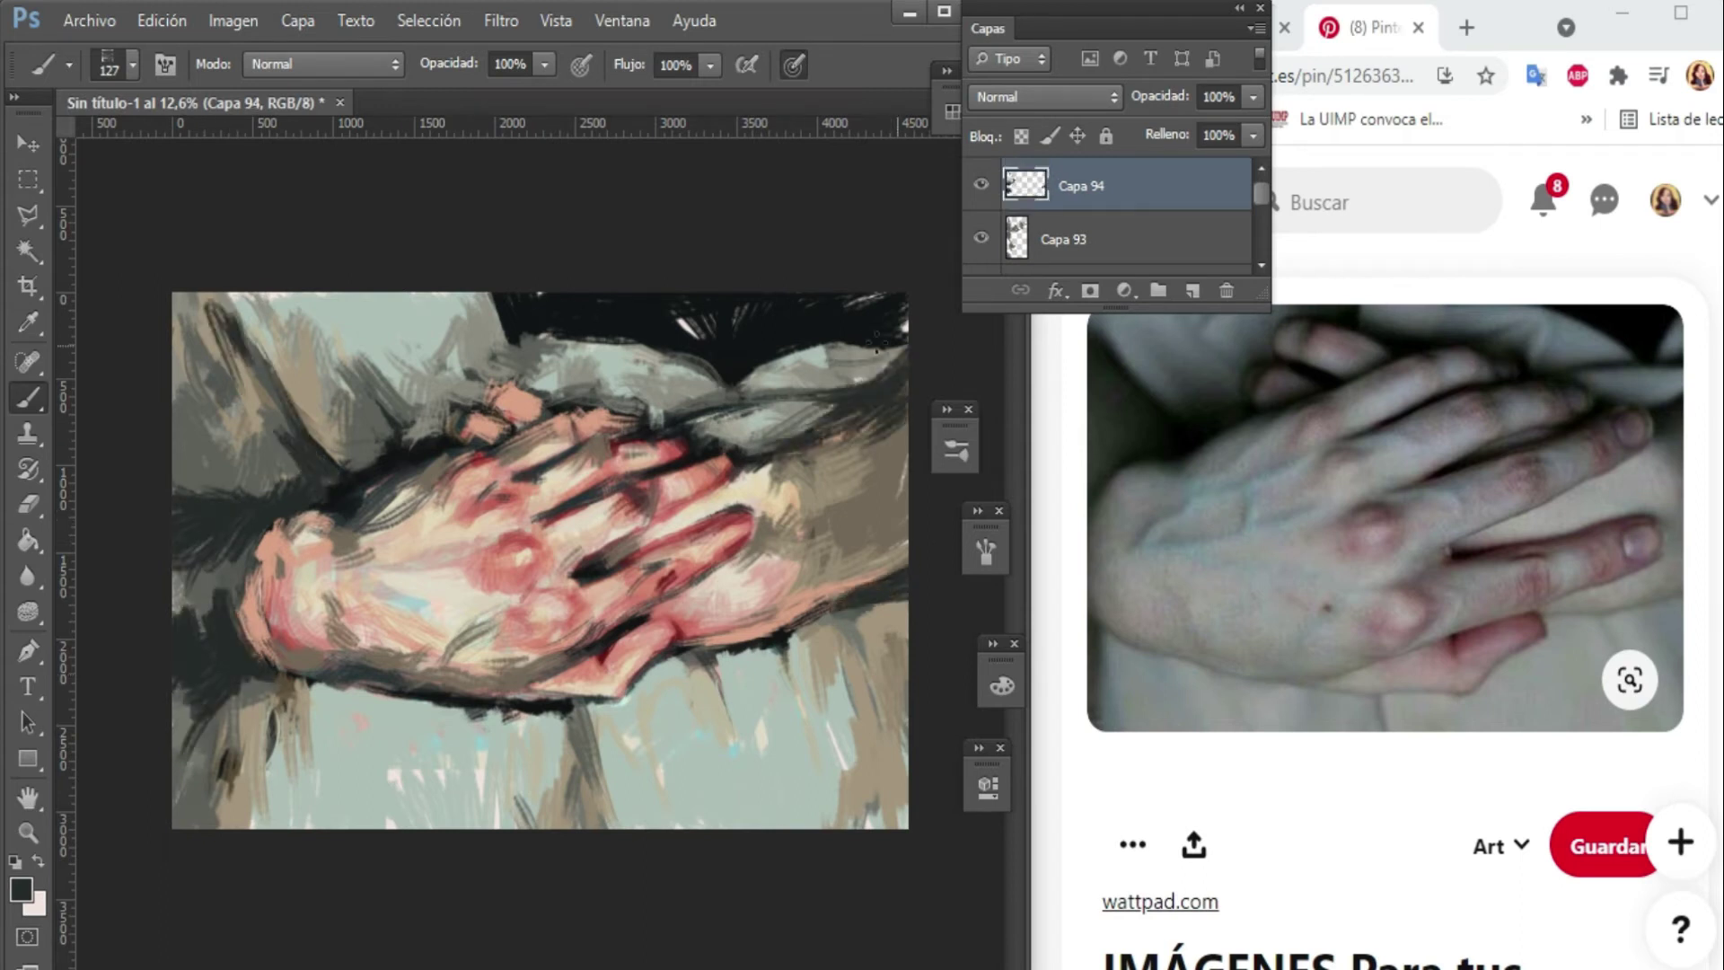
Stamp the visible painting, drop a new layer to 62% opacity, and paint dark strokes at the upper left.
key("ctrl+shift+alt+n")
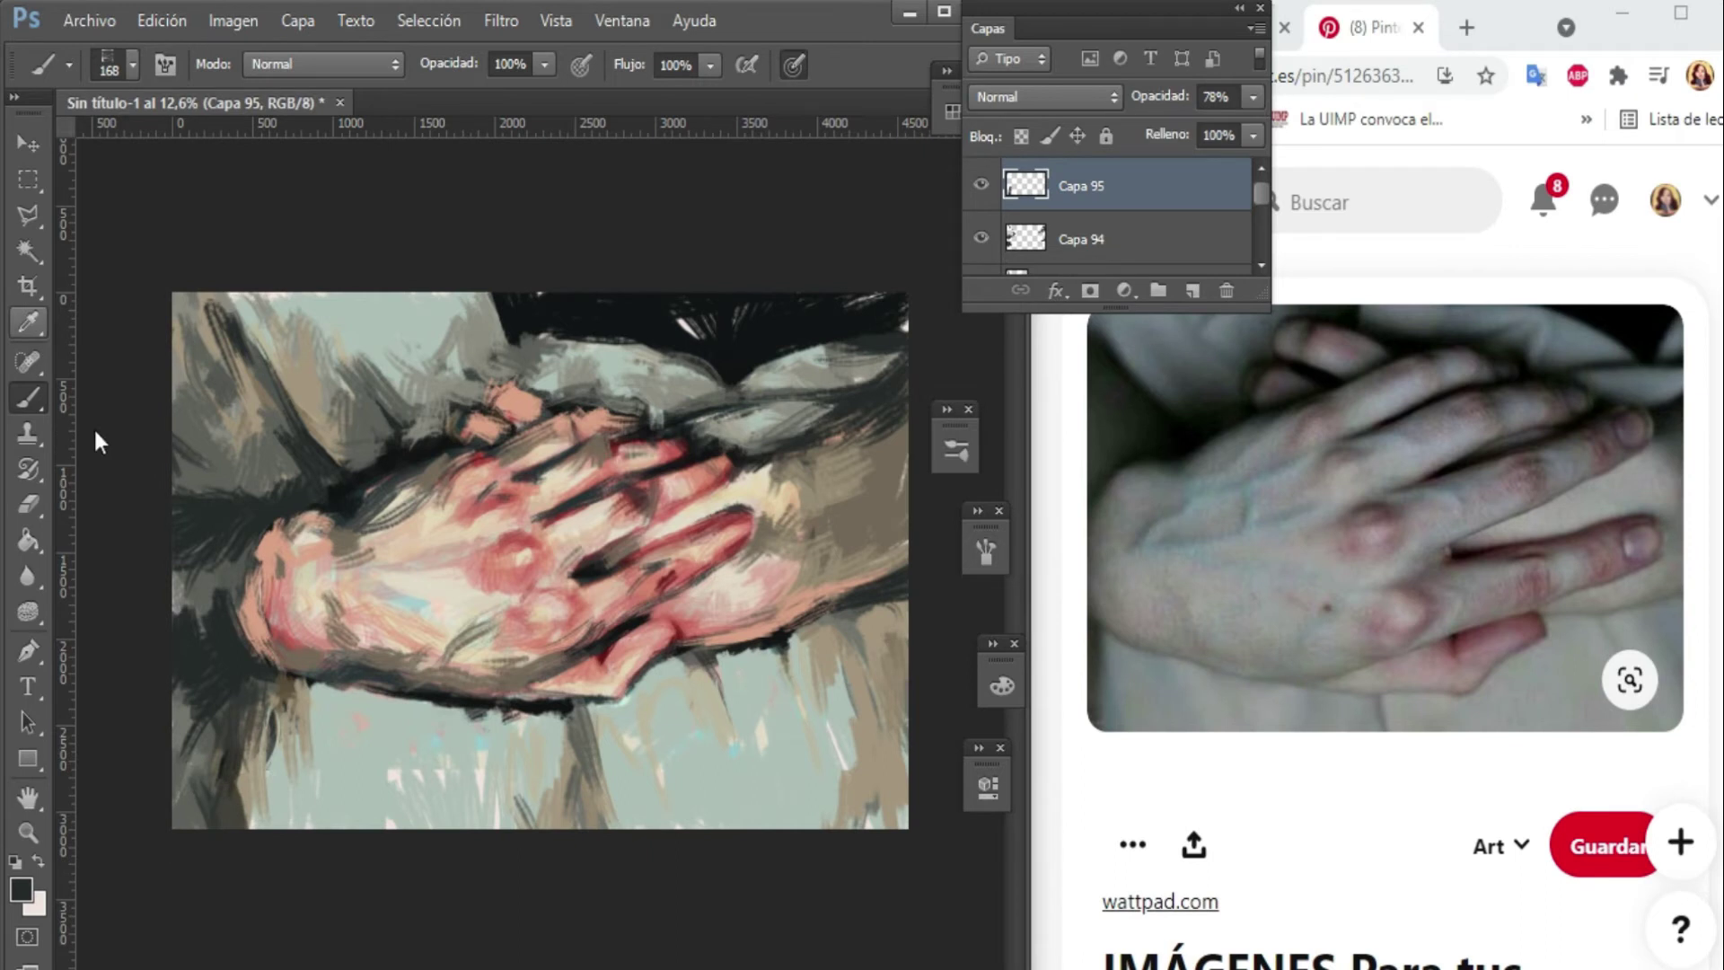
key("ctrl+shift+alt+n")
key("ctrl+shift+alt+e")
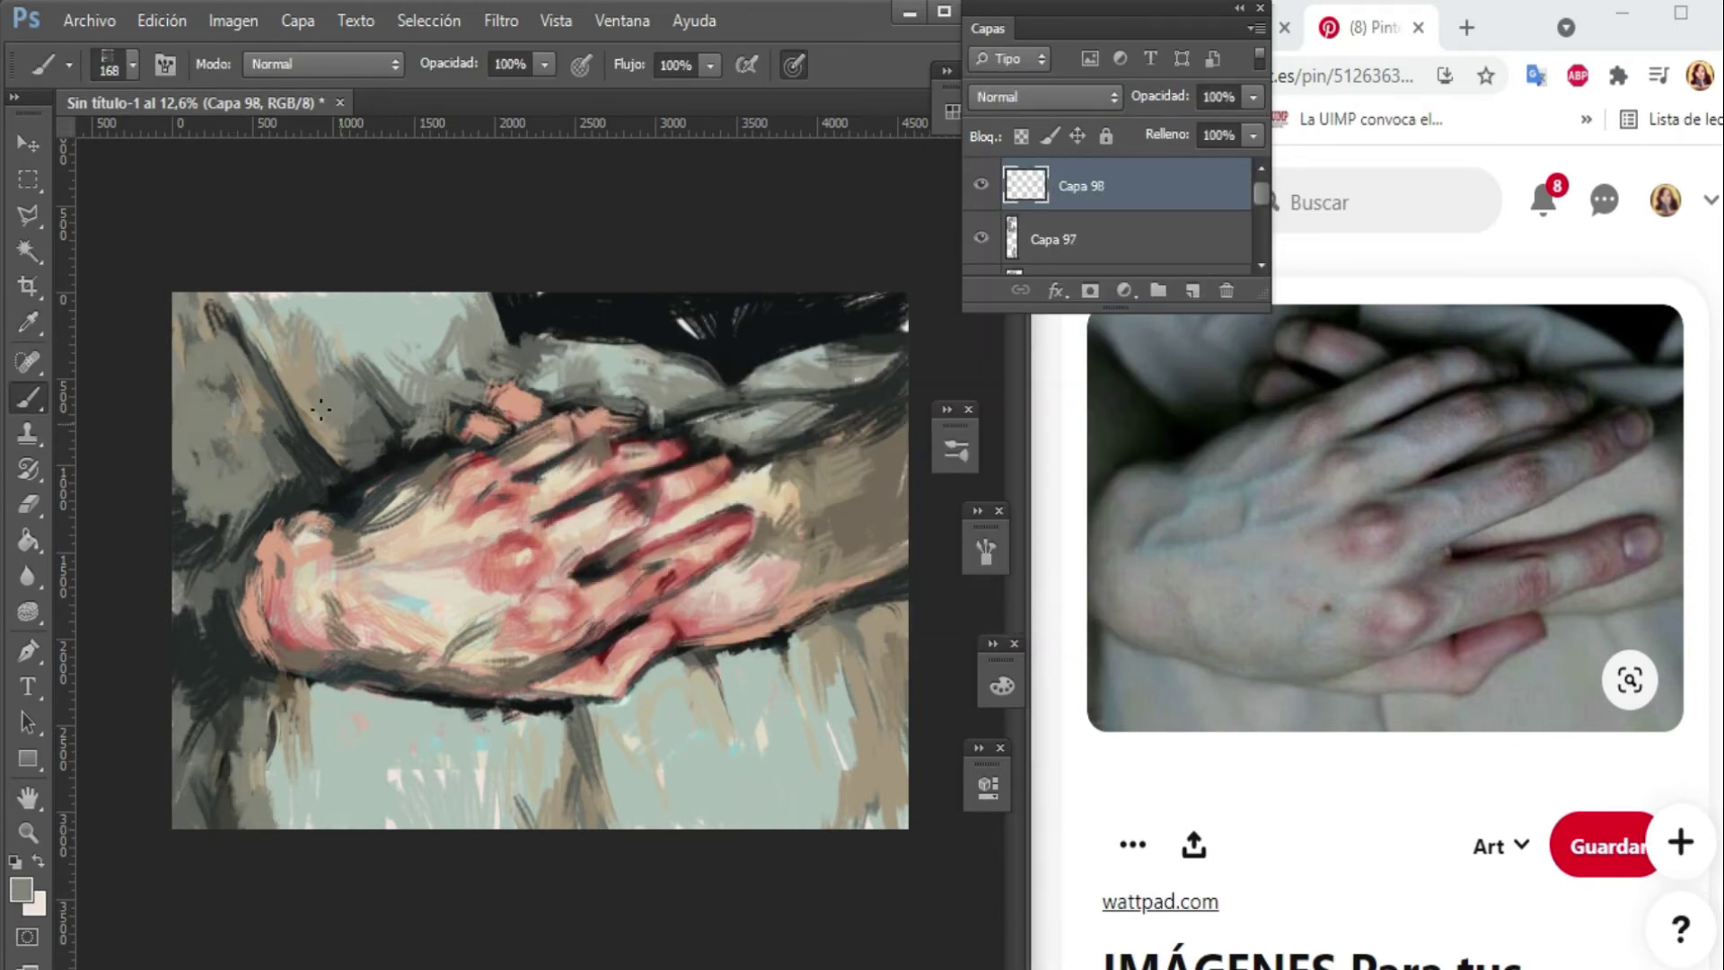
key("ctrl+shift+alt+n")
left_click_drag(1253, 96, 1197, 138)
left_click(287, 687, "alt")
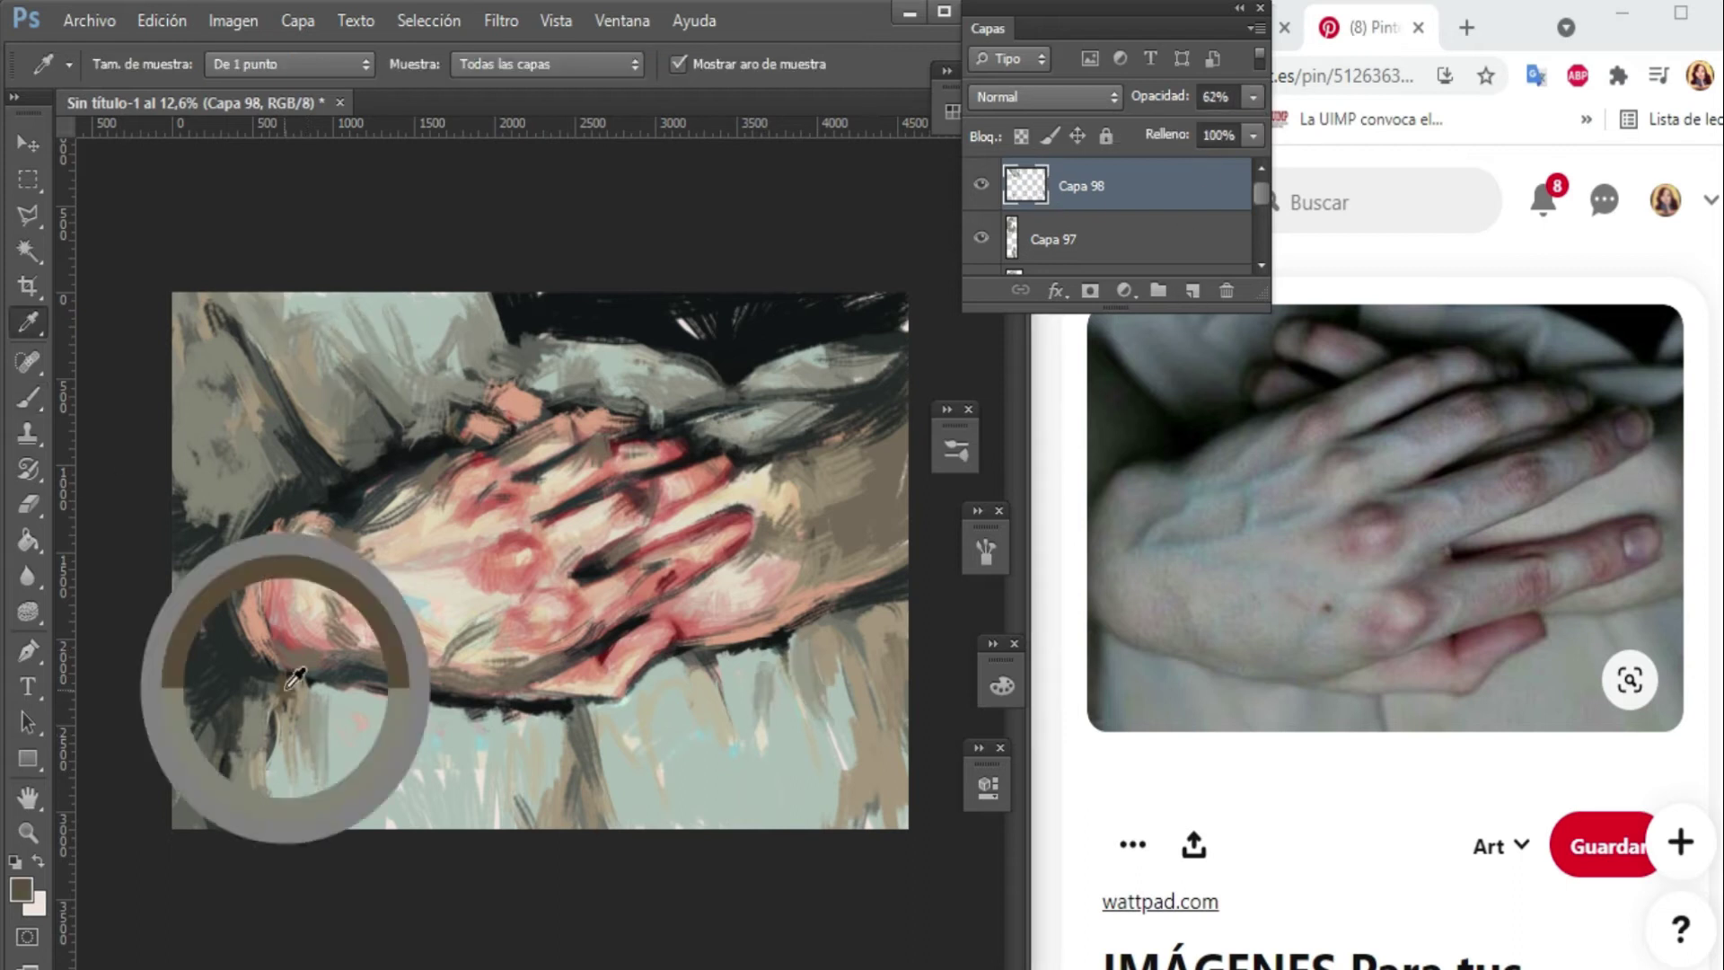
key("ctrl+shift+alt+e")
mouse_move(233, 538)
left_mouse_down()
mouse_move(269, 341)
mouse_move(471, 395)
mouse_move(530, 305)
left_mouse_up()
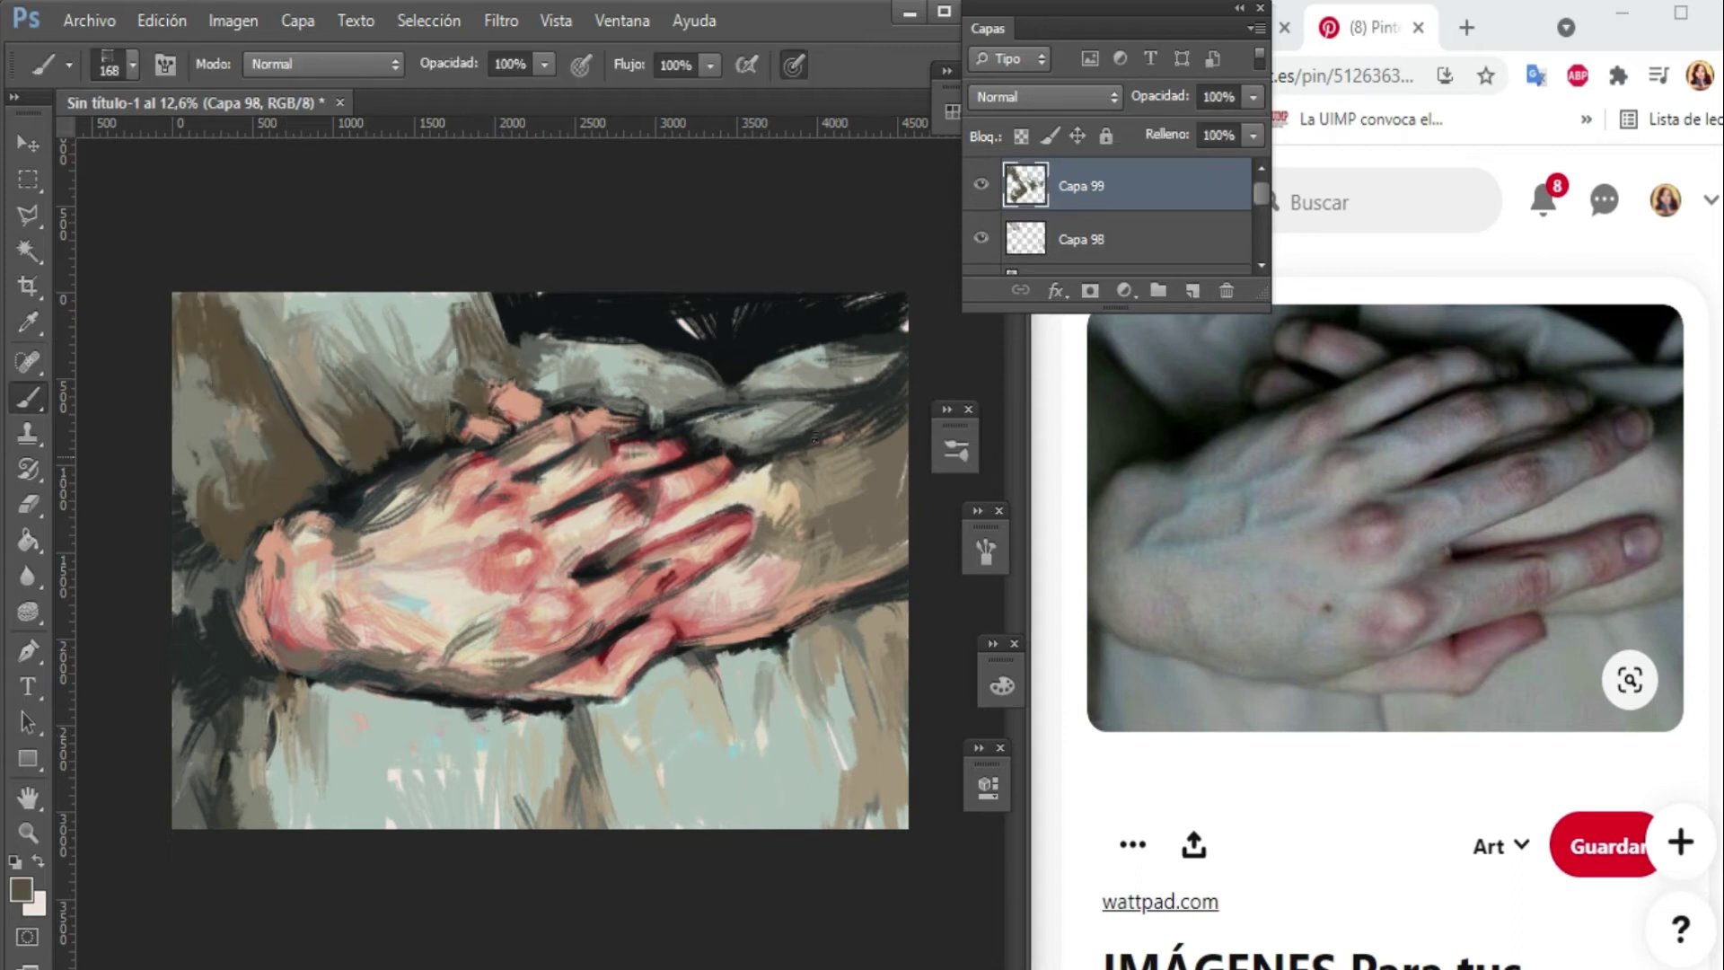
Stamp the visible painting onto a new layer and sample a light colour from the canvas.
key("ctrl+shift+alt+e")
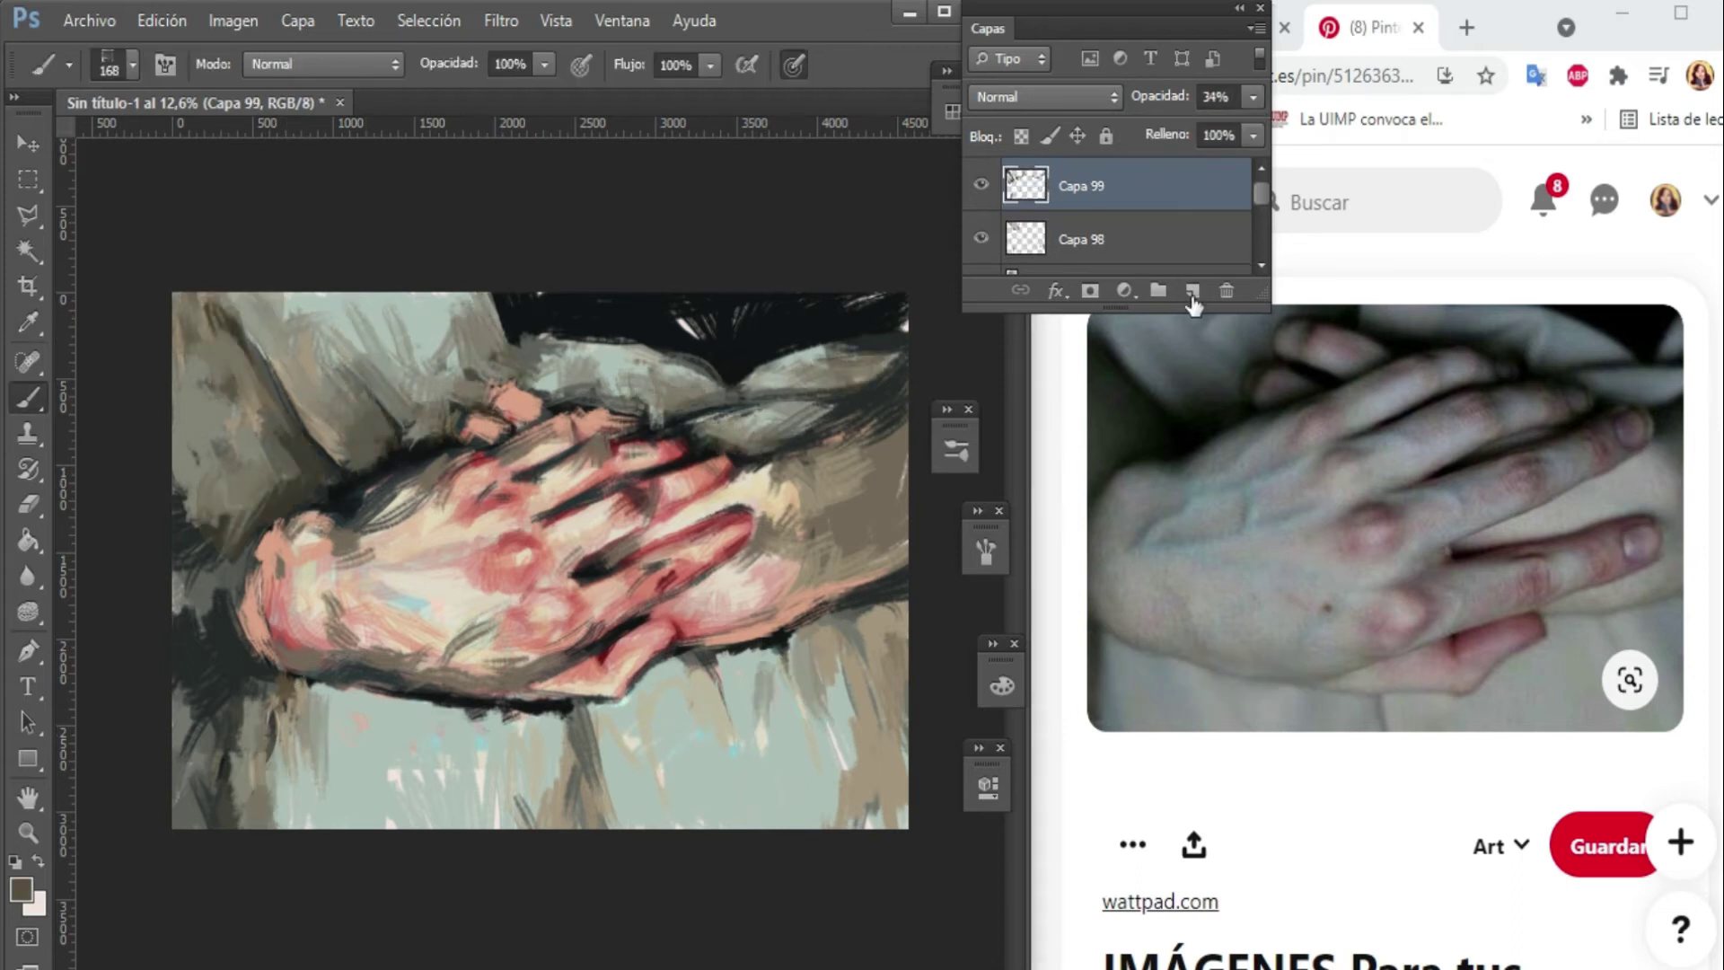
key("i")
key("b")
left_click(1192, 290)
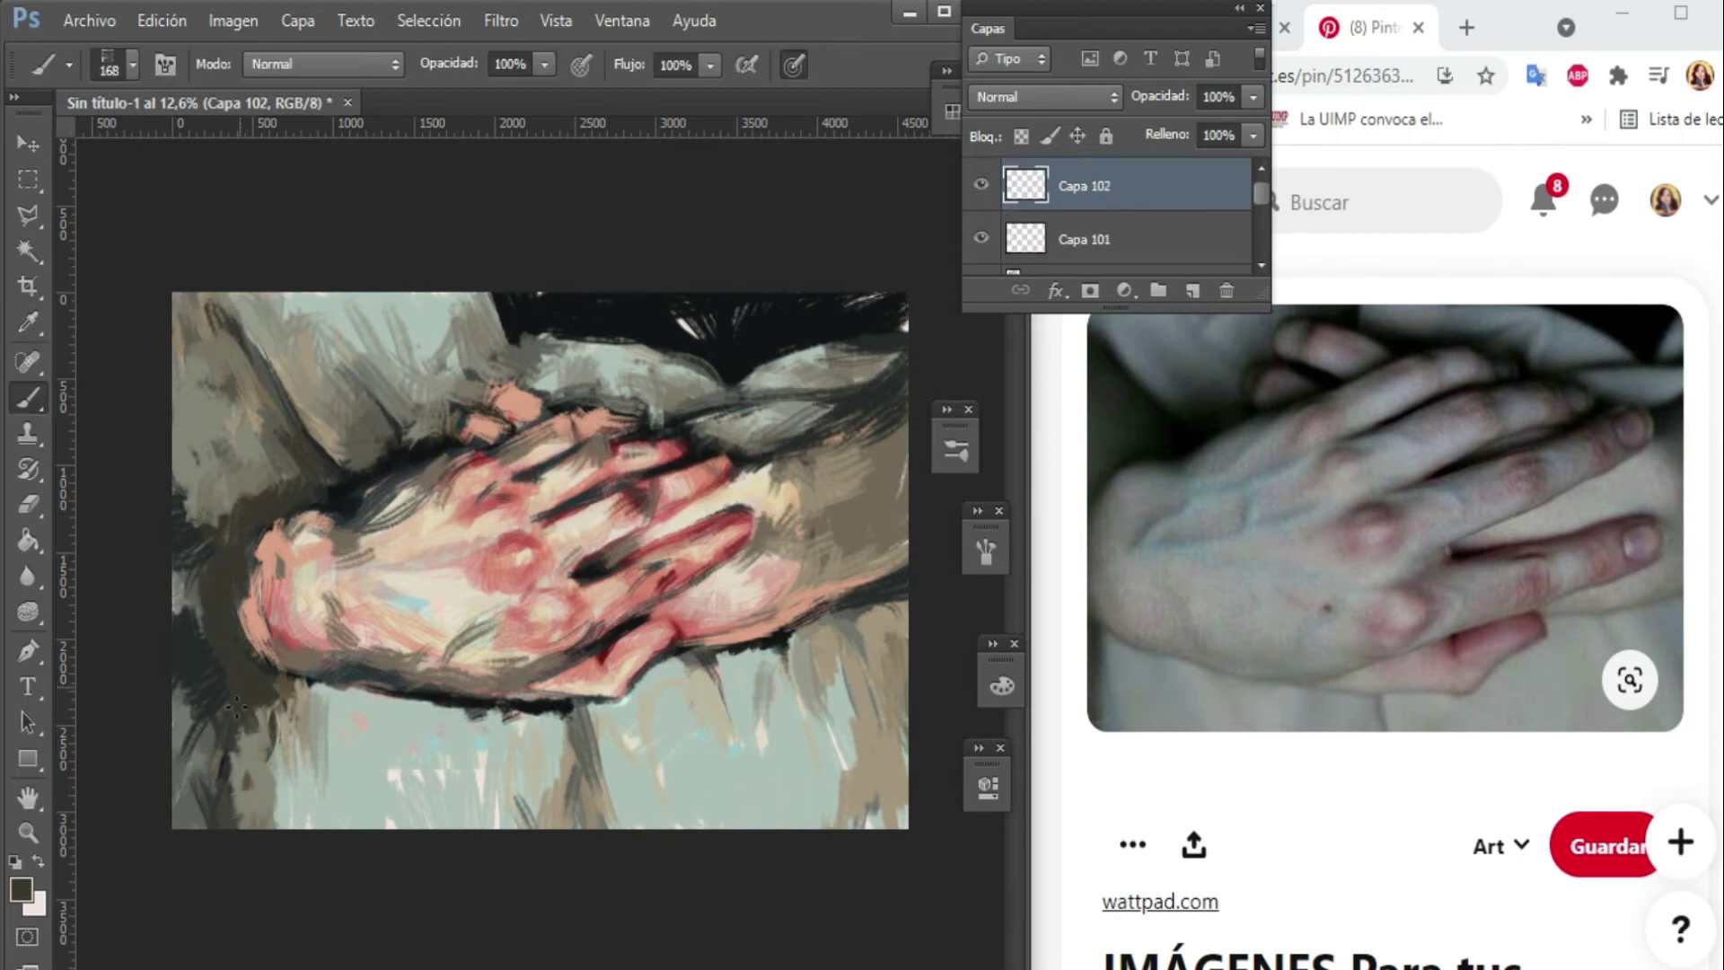
key("ctrl+shift+alt+e")
left_click(1193, 289)
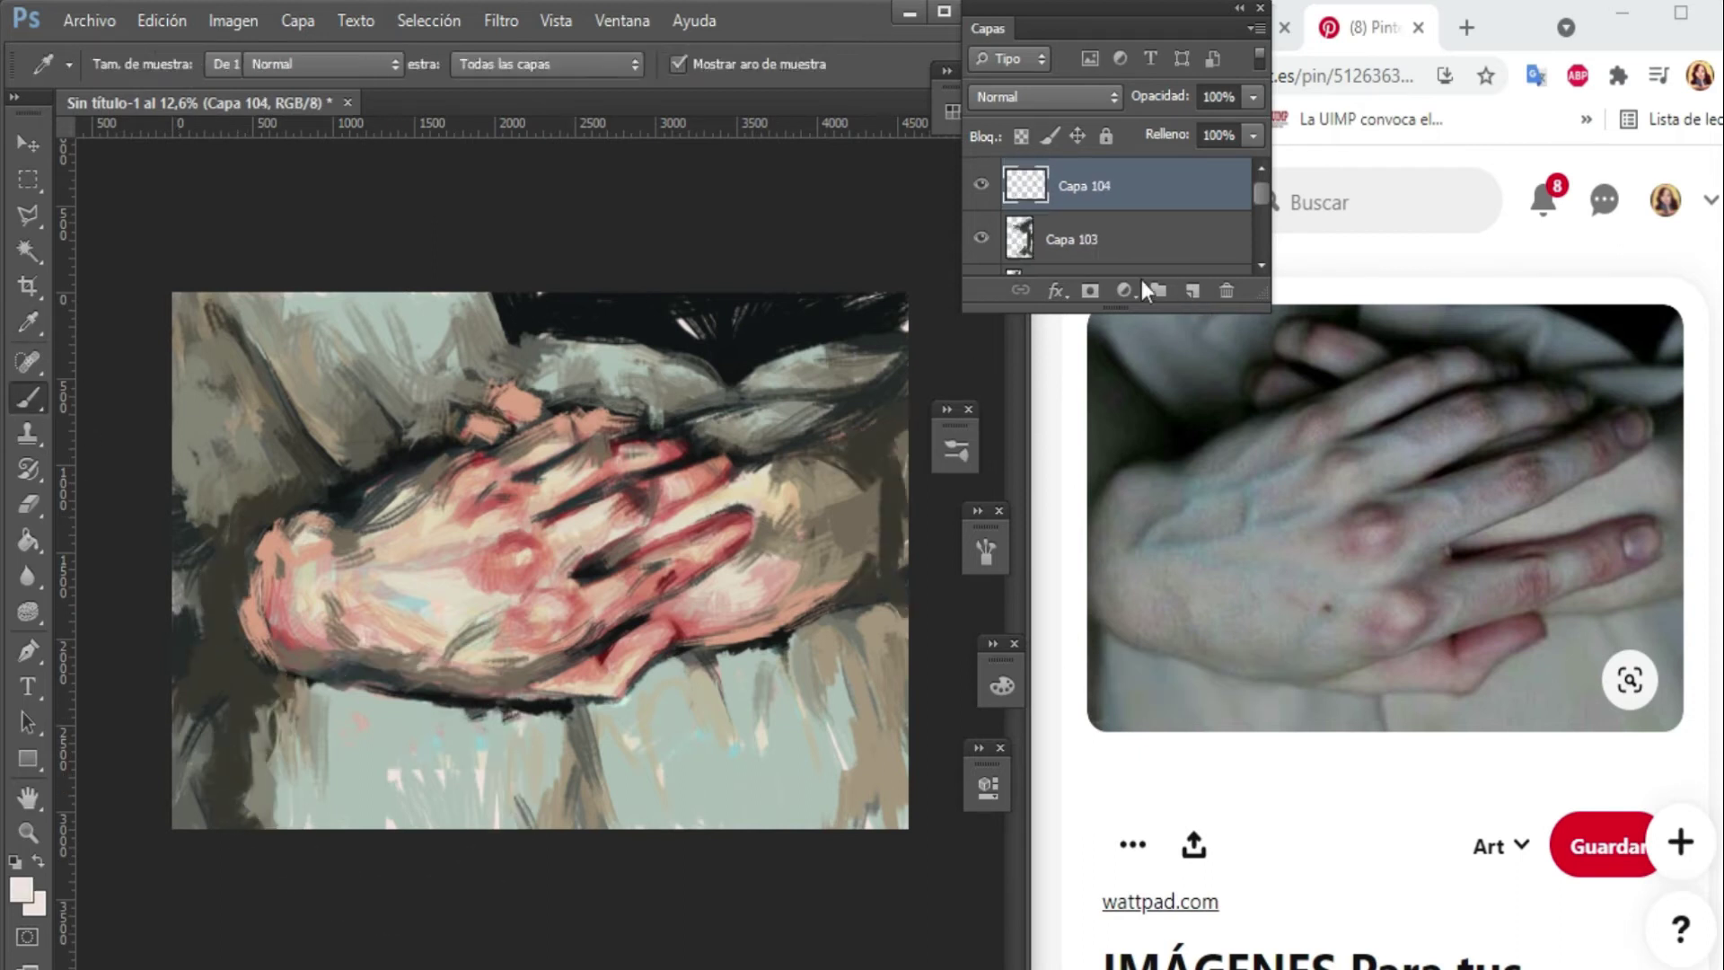
Brush light strokes across the upper cloth, undoing one on the left edge and toning down the whites.
left_click_drag(231, 298, 350, 440)
left_click_drag(341, 359, 521, 301)
left_click_drag(180, 448, 279, 346)
key("ctrl+z")
left_click_drag(566, 395, 709, 359)
left_click_drag(777, 373, 871, 337)
left_click_drag(234, 305, 700, 341)
Paint blue-grey strokes across the upper cloth out to the upper right.
left_click(1192, 289)
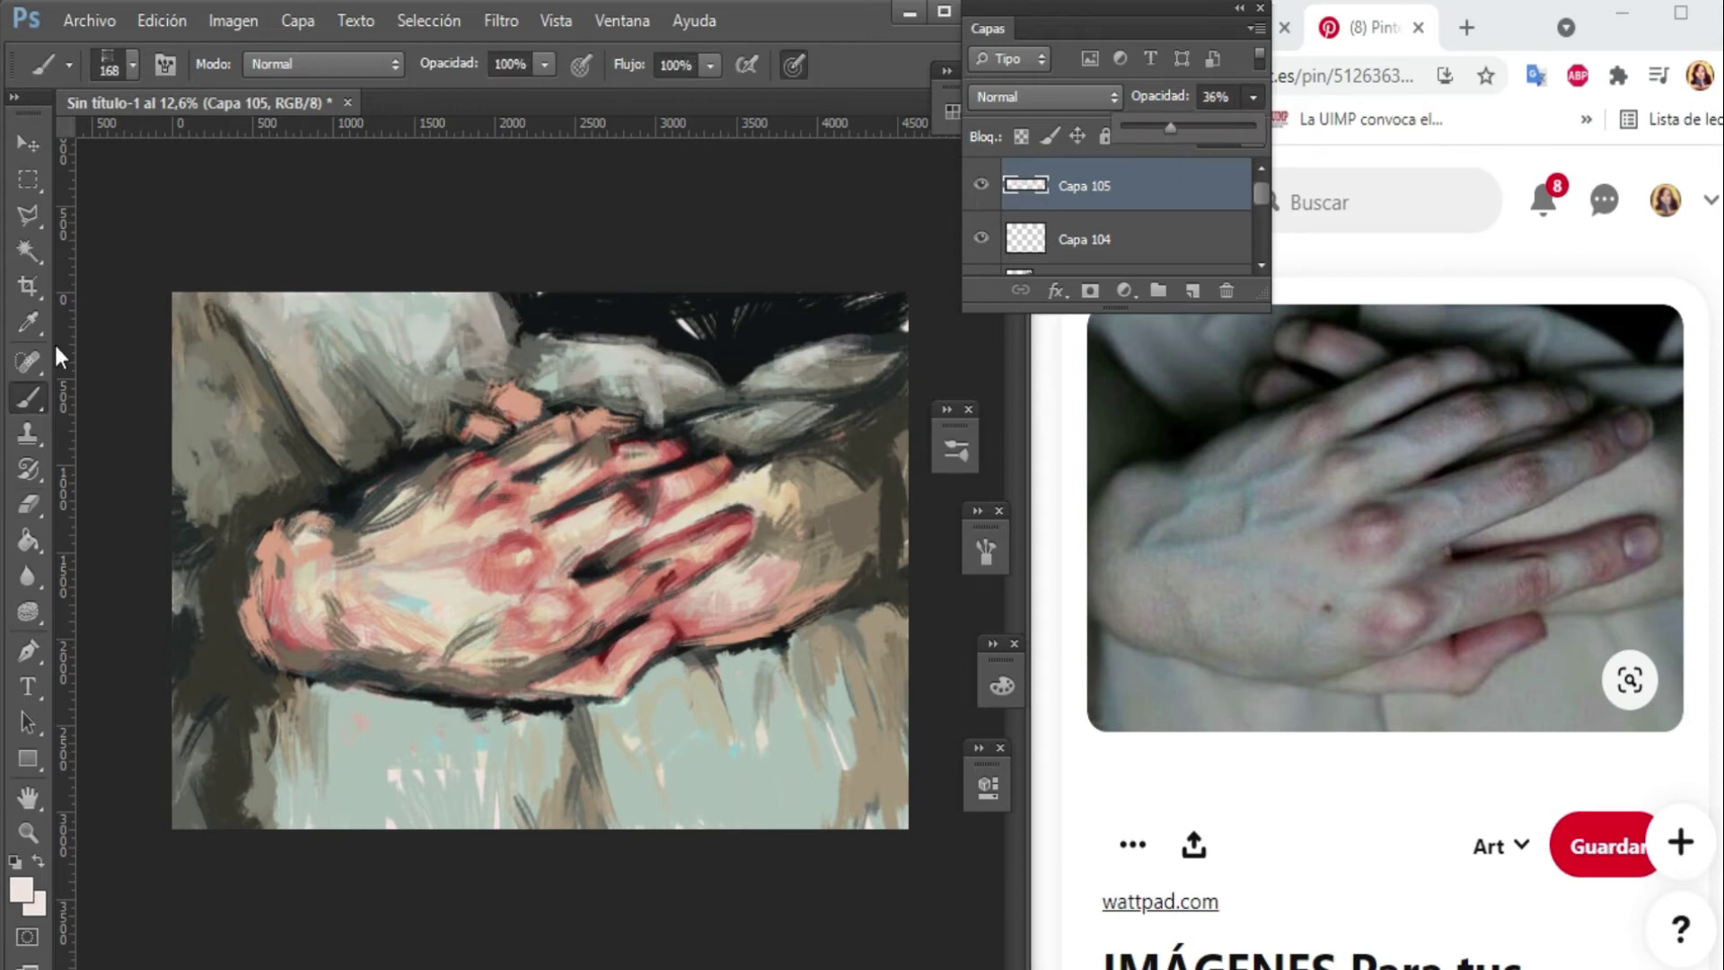
left_click_drag(343, 350, 440, 332)
mouse_move(404, 395)
left_mouse_down()
mouse_move(530, 314)
mouse_move(705, 359)
mouse_move(813, 428)
left_mouse_up()
left_click_drag(823, 350, 902, 314)
On a new layer, cover the bottom cloth with light strokes, including the bottom-left with a larger brush.
left_click(1192, 290)
left_click(1104, 230)
left_click_drag(386, 772, 530, 728)
mouse_move(539, 808)
left_mouse_down()
mouse_move(631, 718)
mouse_move(790, 691)
left_mouse_up()
left_click_drag(794, 808, 861, 683)
left_click_drag(319, 808, 422, 701)
left_click_drag(808, 808, 902, 665)
left_click(1193, 289)
key("ctrl+shift+alt+n")
key("ctrl+shift+alt+n")
mouse_move(220, 808)
left_mouse_down()
mouse_move(211, 741)
mouse_move(260, 669)
left_mouse_up()
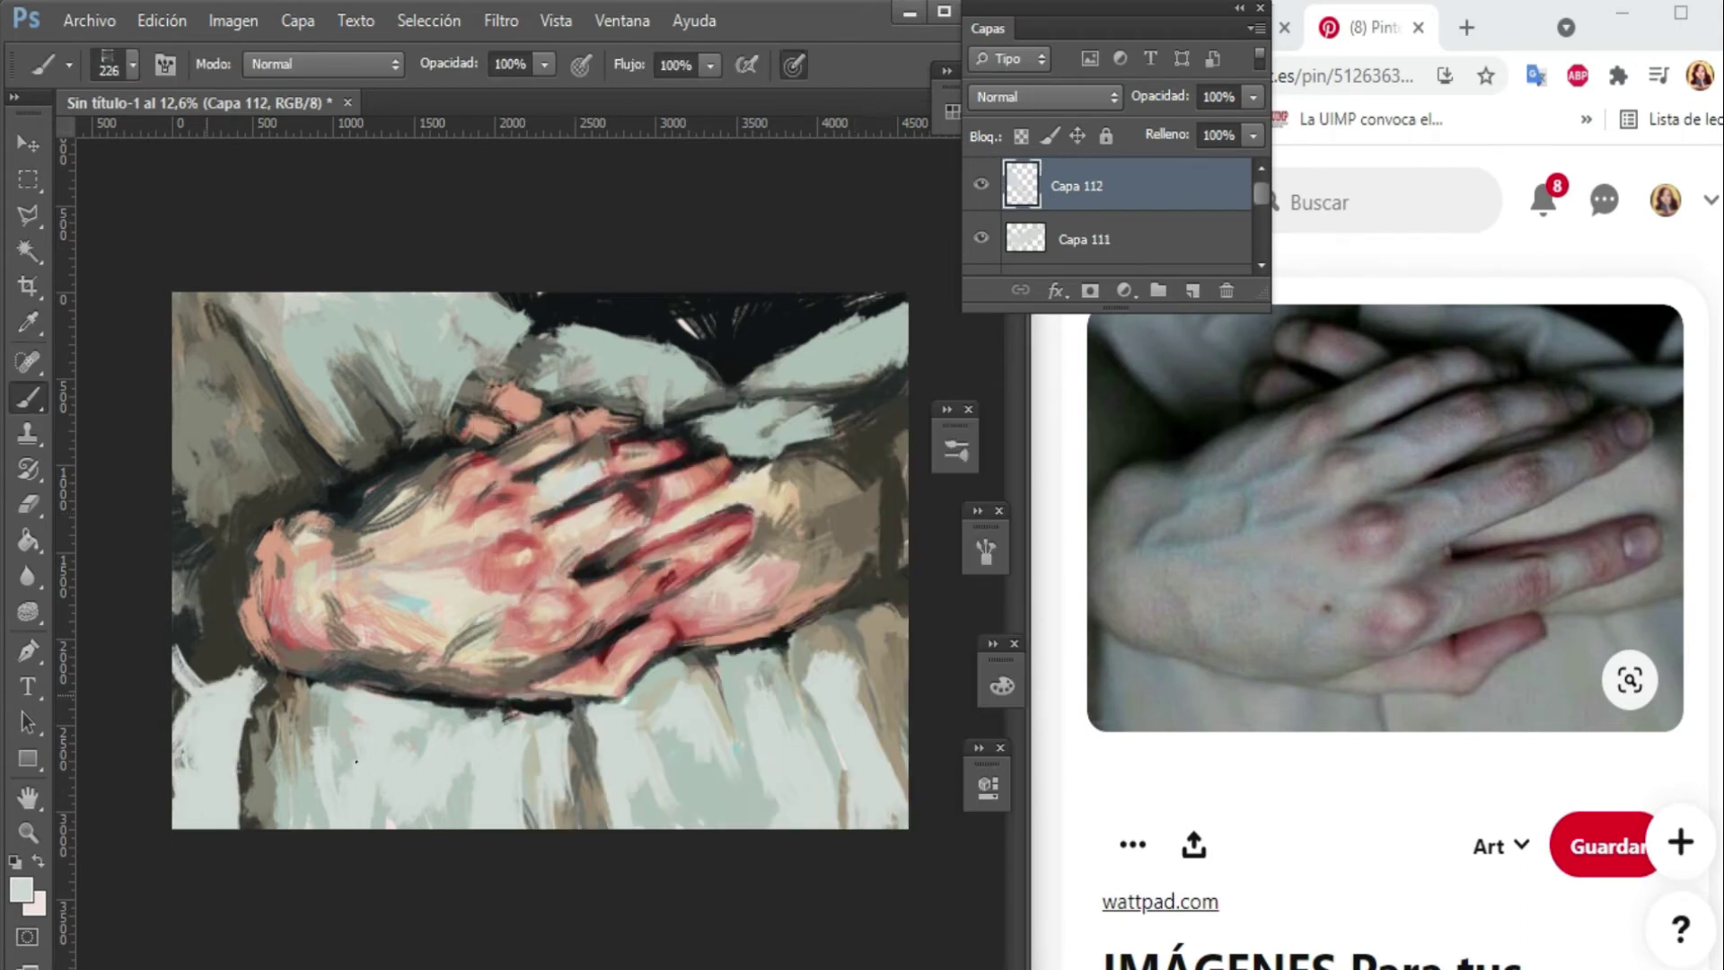
Add more light strokes across the top cloth.
left_click_drag(583, 377, 709, 368)
left_click_drag(485, 332, 260, 327)
left_click_drag(817, 355, 902, 350)
key("i")
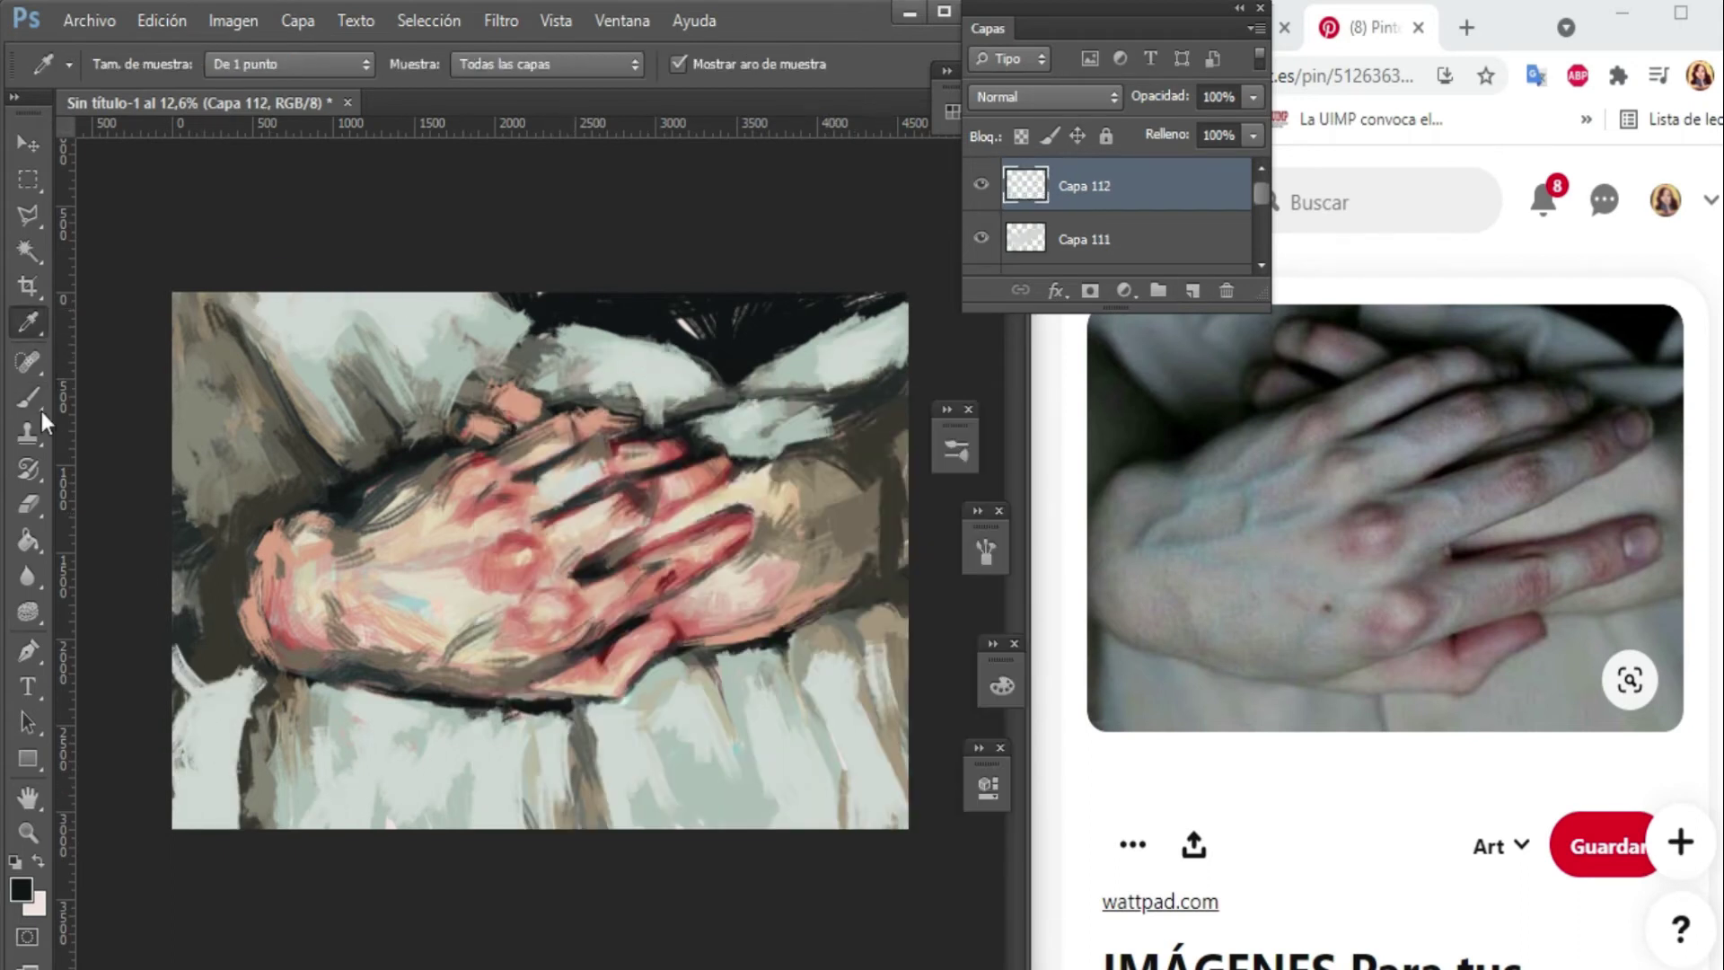
key("b")
On a new layer, outline the hand edges with a sampled dark tone.
key("ctrl+shift+alt+n")
left_click_drag(354, 399, 265, 512)
left_click_drag(350, 359, 179, 709)
mouse_move(754, 471)
left_mouse_down()
mouse_move(906, 418)
mouse_move(906, 601)
mouse_move(767, 561)
mouse_move(754, 463)
mouse_move(734, 468)
left_mouse_up()
Sample beige and pink from the hand, then darken the left edge with dark grey strokes.
left_click(603, 468, "alt")
key("ctrl+shift+alt+n")
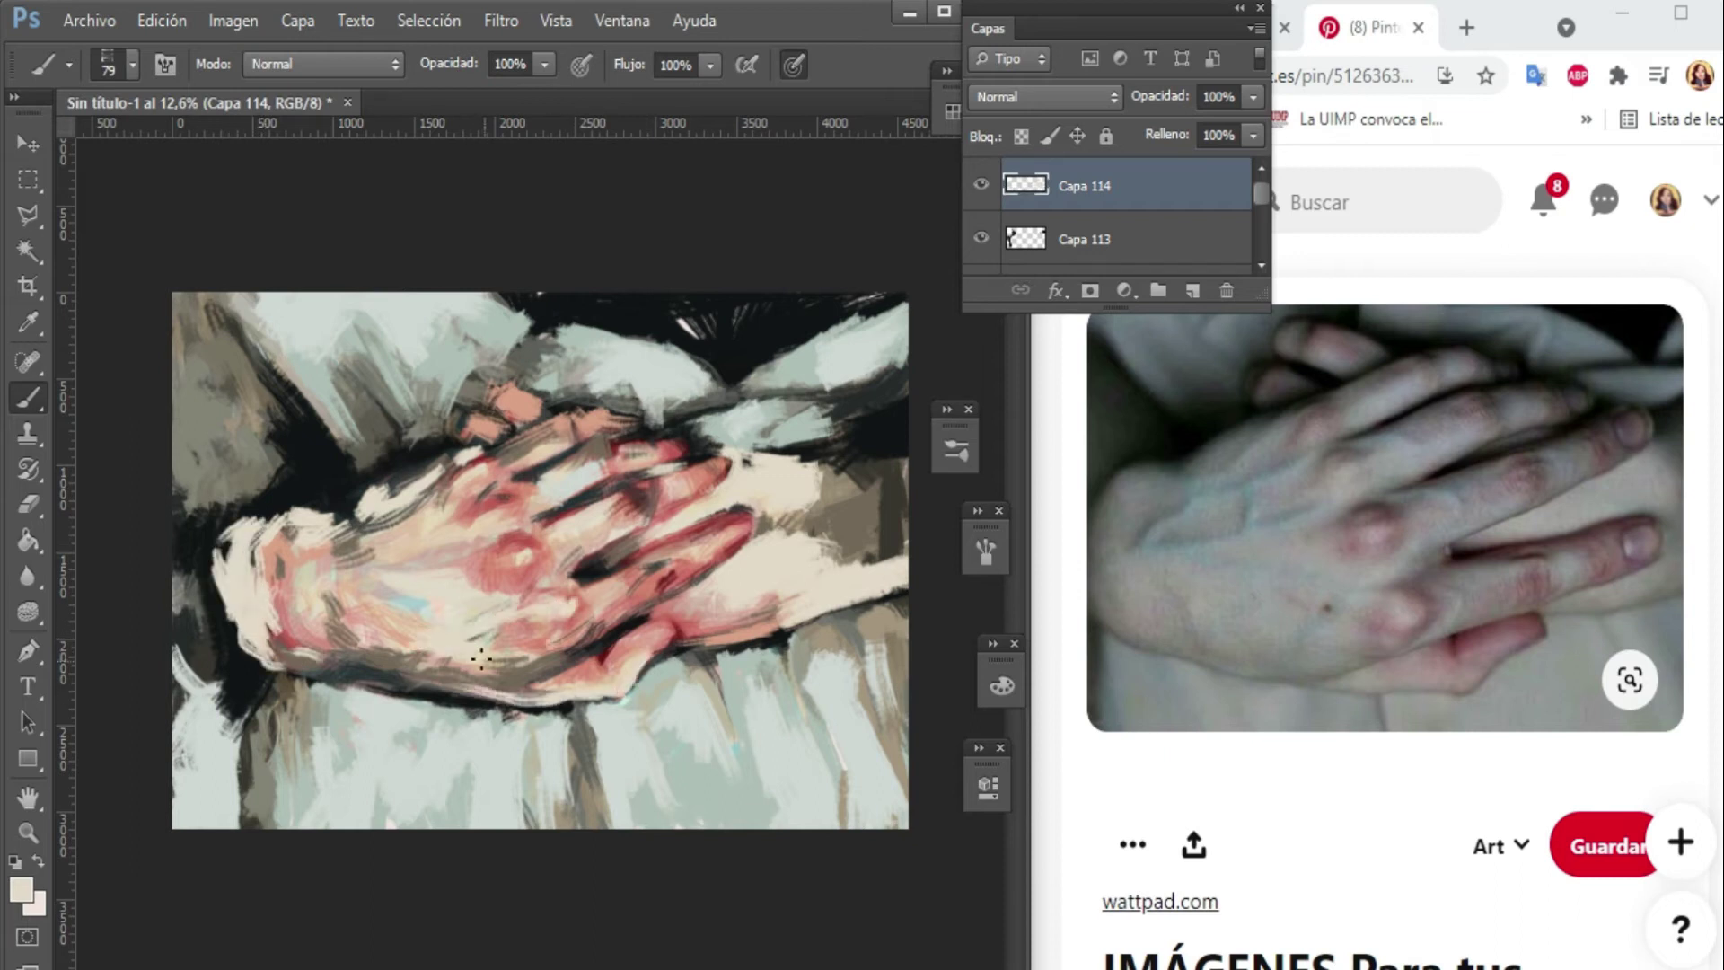
left_click(655, 494, "alt")
key("ctrl+shift+alt+n")
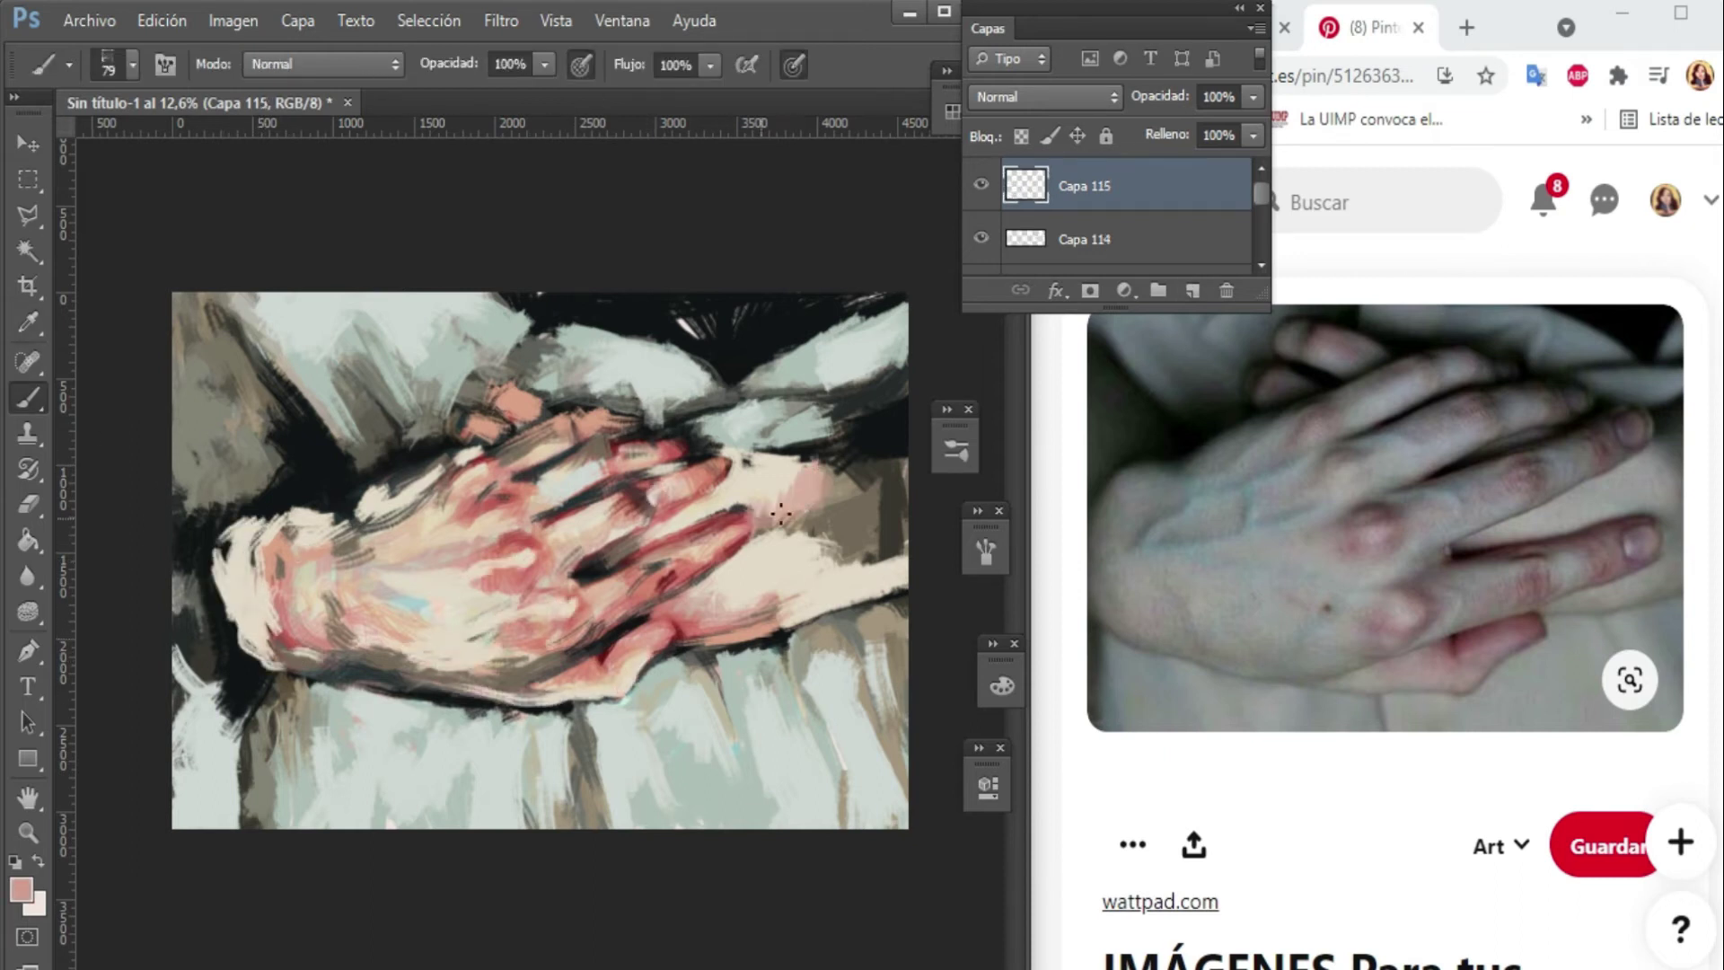
key("ctrl+shift+alt+n")
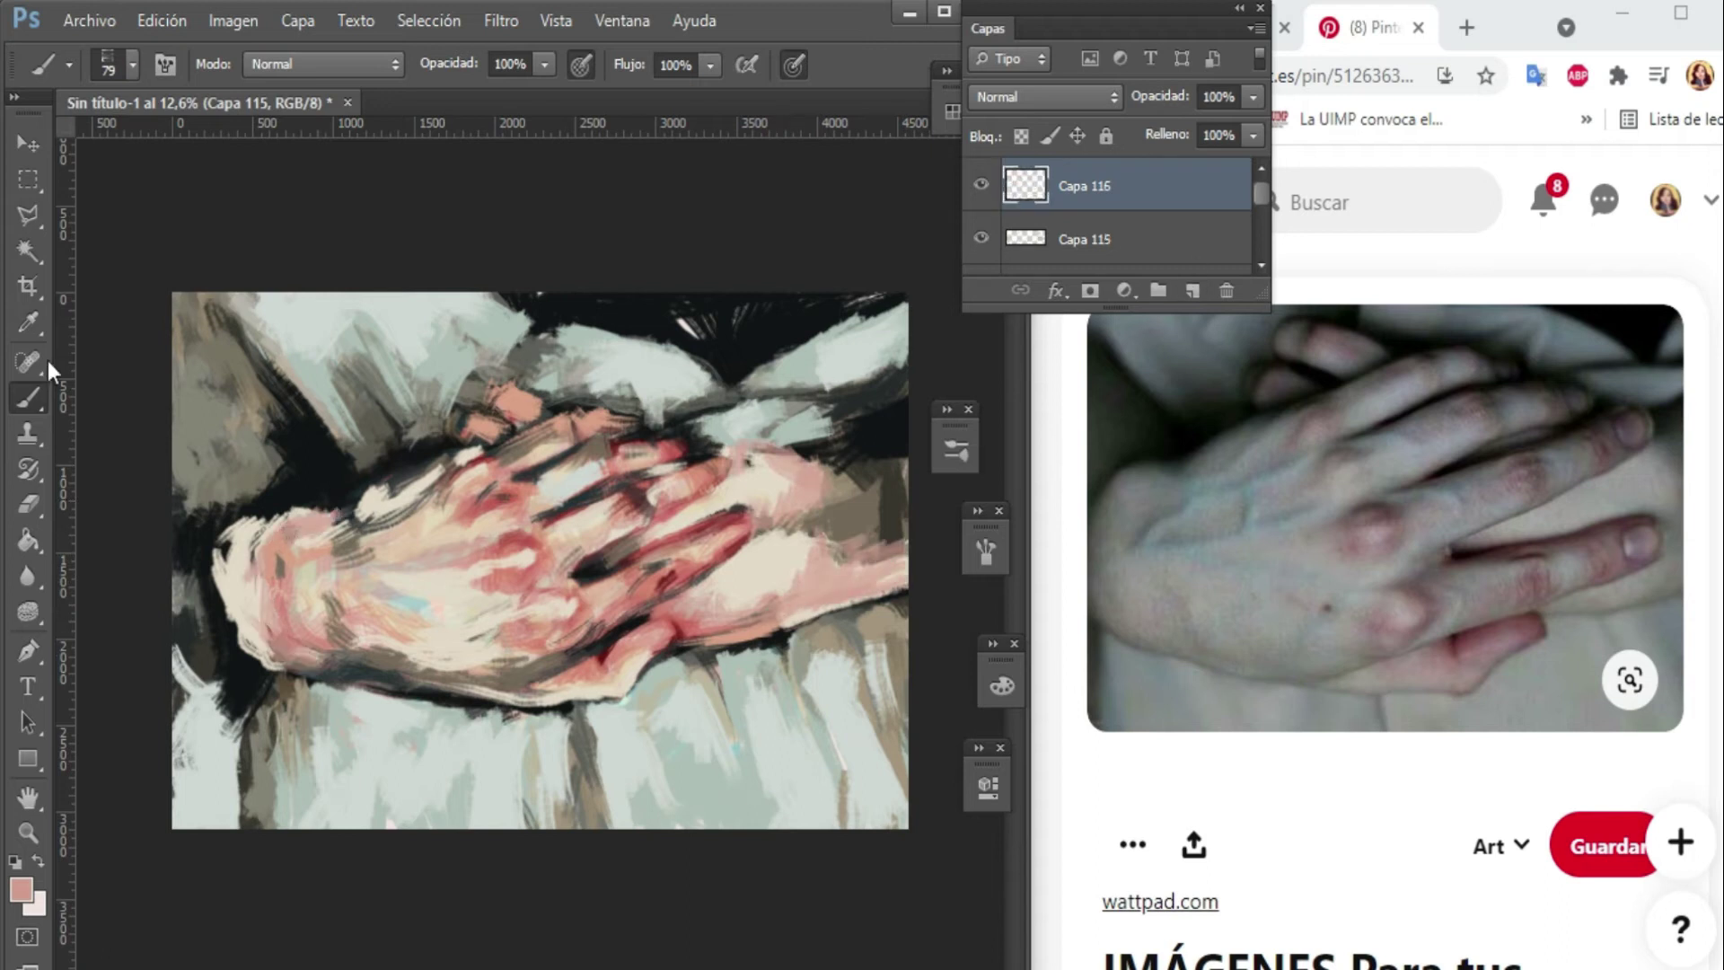
left_click(287, 449, "alt")
key("ctrl+shift+alt+n")
left_click_drag(220, 528, 206, 719)
On new layers, paint taupe strokes across the middle and lower-left of the canvas.
left_click(1192, 291)
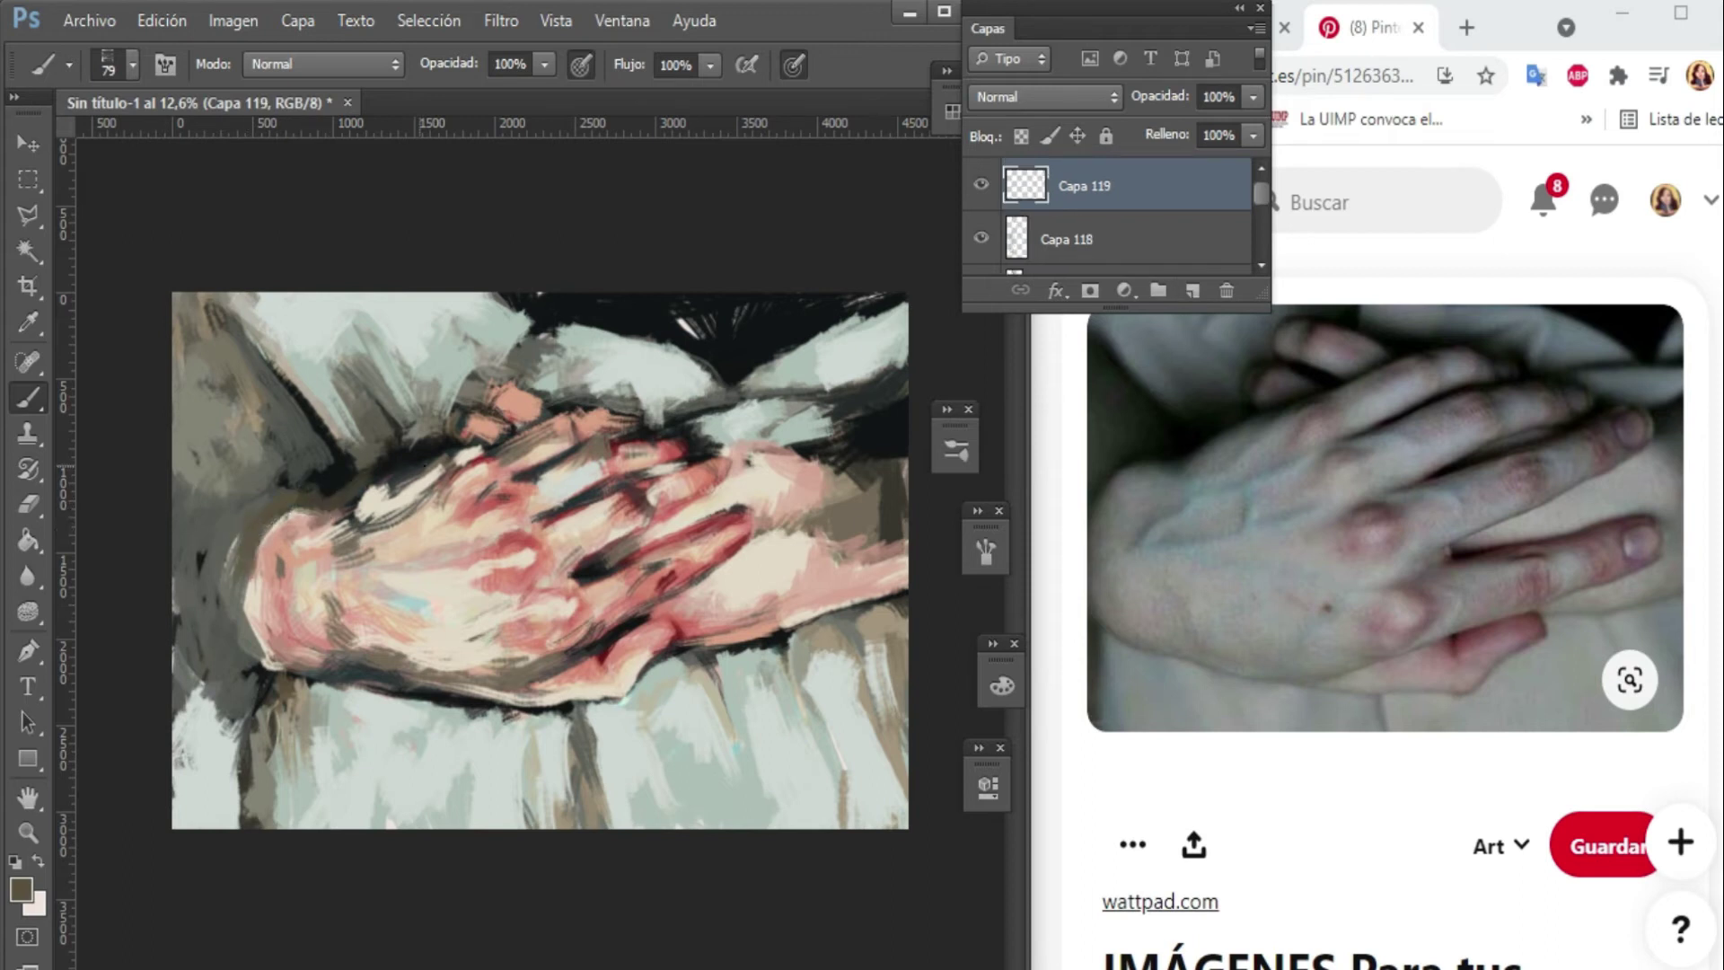
key("ctrl+shift+alt+n")
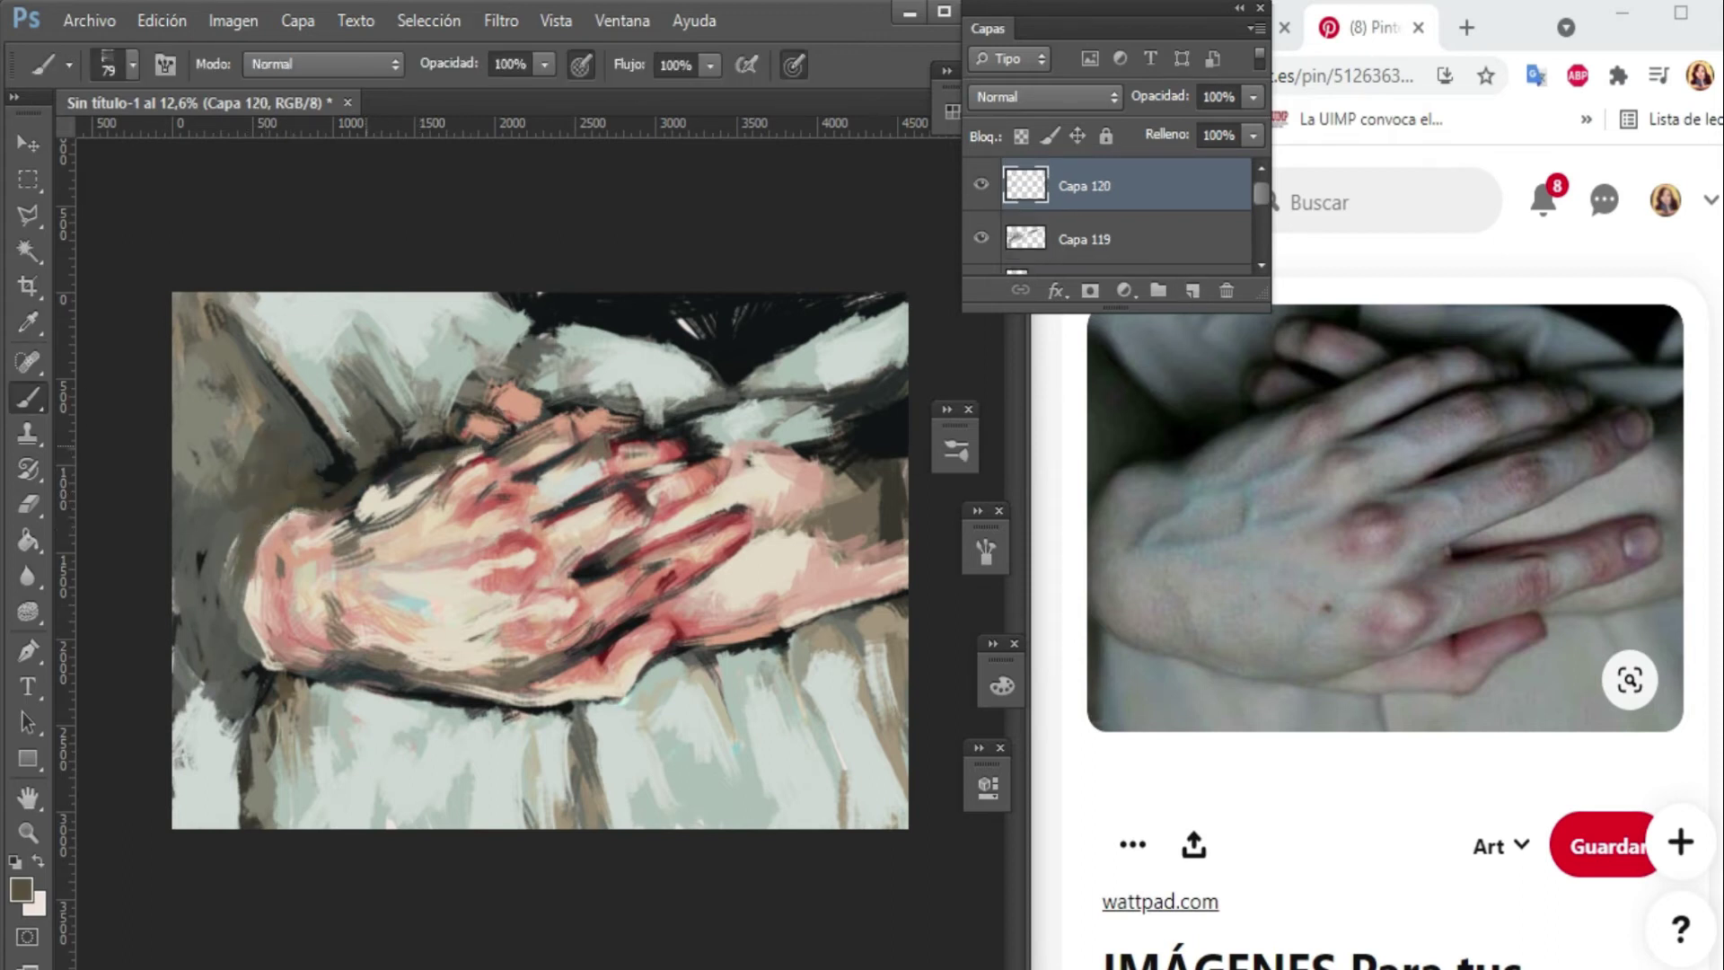
left_click_drag(480, 368, 386, 424)
key("ctrl+shift+alt+n")
left_click_drag(269, 710, 262, 806)
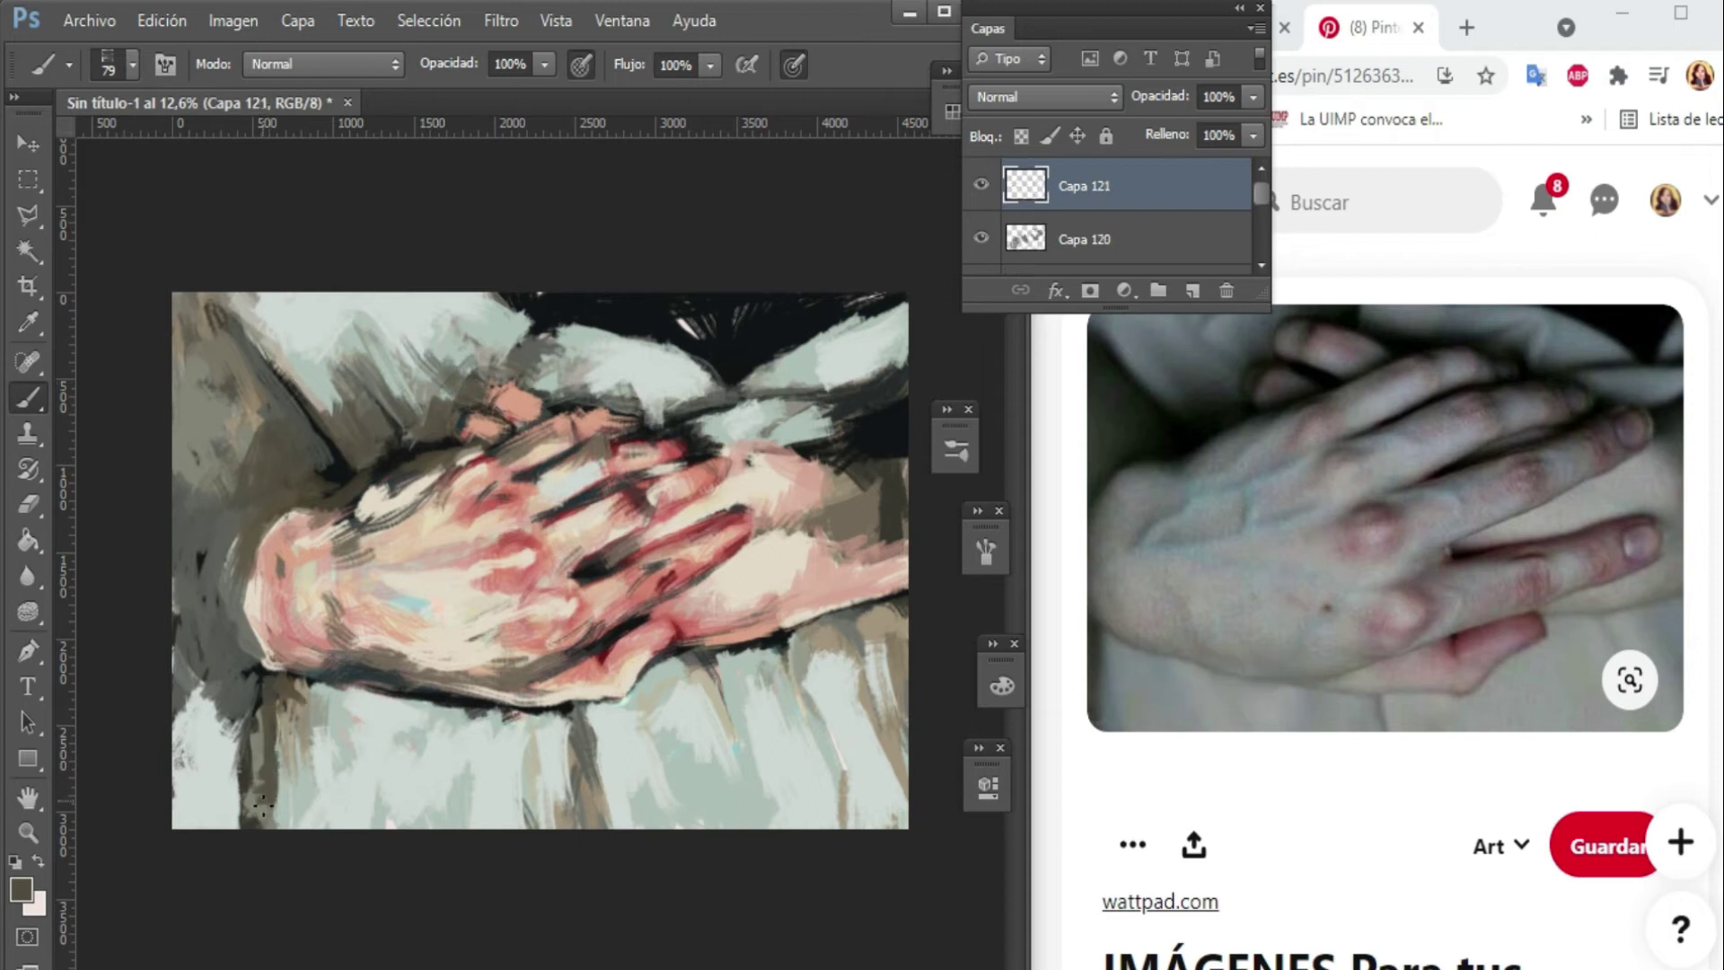
left_click_drag(377, 772, 494, 682)
Paint light beige strokes on the lower cloth and below the hand, then on the fingers and hand edge.
left_click(511, 698, "alt")
mouse_move(364, 689)
left_mouse_down()
mouse_move(418, 669)
mouse_move(363, 640)
mouse_move(461, 706)
left_mouse_up()
left_click(404, 700, "alt")
mouse_move(701, 660)
left_mouse_down()
mouse_move(826, 620)
mouse_move(790, 566)
mouse_move(795, 484)
mouse_move(835, 575)
left_mouse_up()
left_click(876, 599, "alt")
left_click(754, 591, "alt")
left_click(323, 539, "alt")
left_click_drag(260, 530, 312, 513)
On a new layer, brush a pale green over the dark upper-right area.
key("ctrl+shift+alt+n")
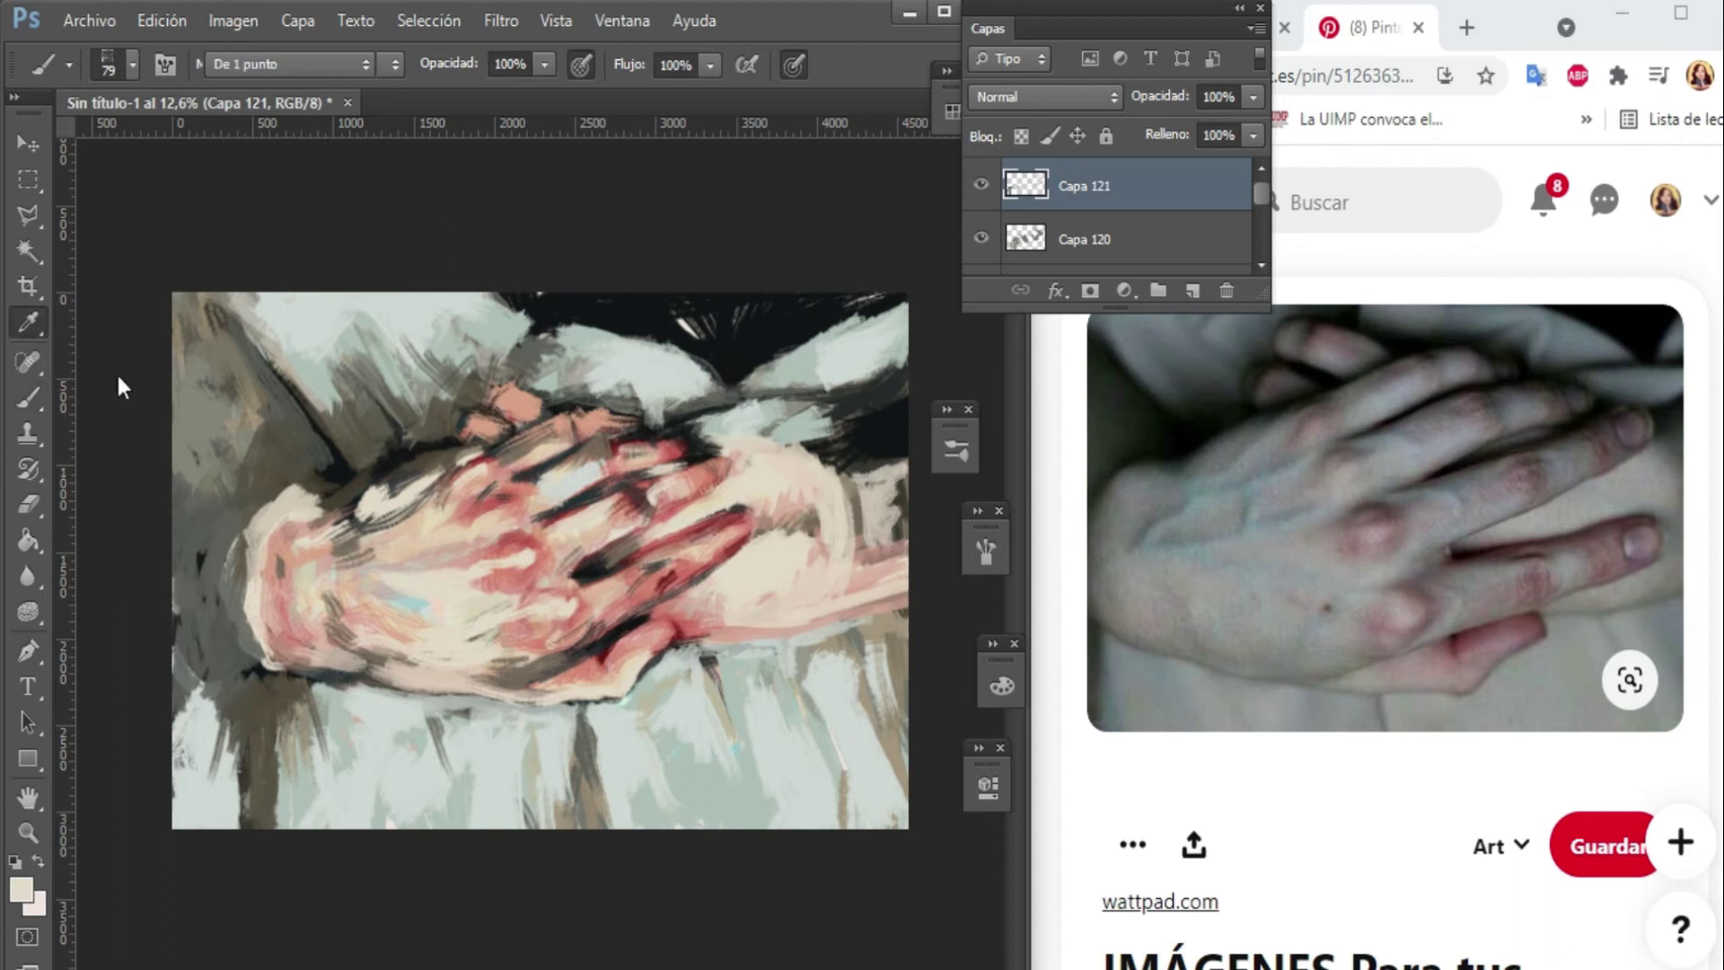
left_click(121, 400, "alt")
left_click(22, 889)
left_click(1159, 240)
right_click(399, 392)
key("Return")
left_click_drag(370, 388, 345, 447)
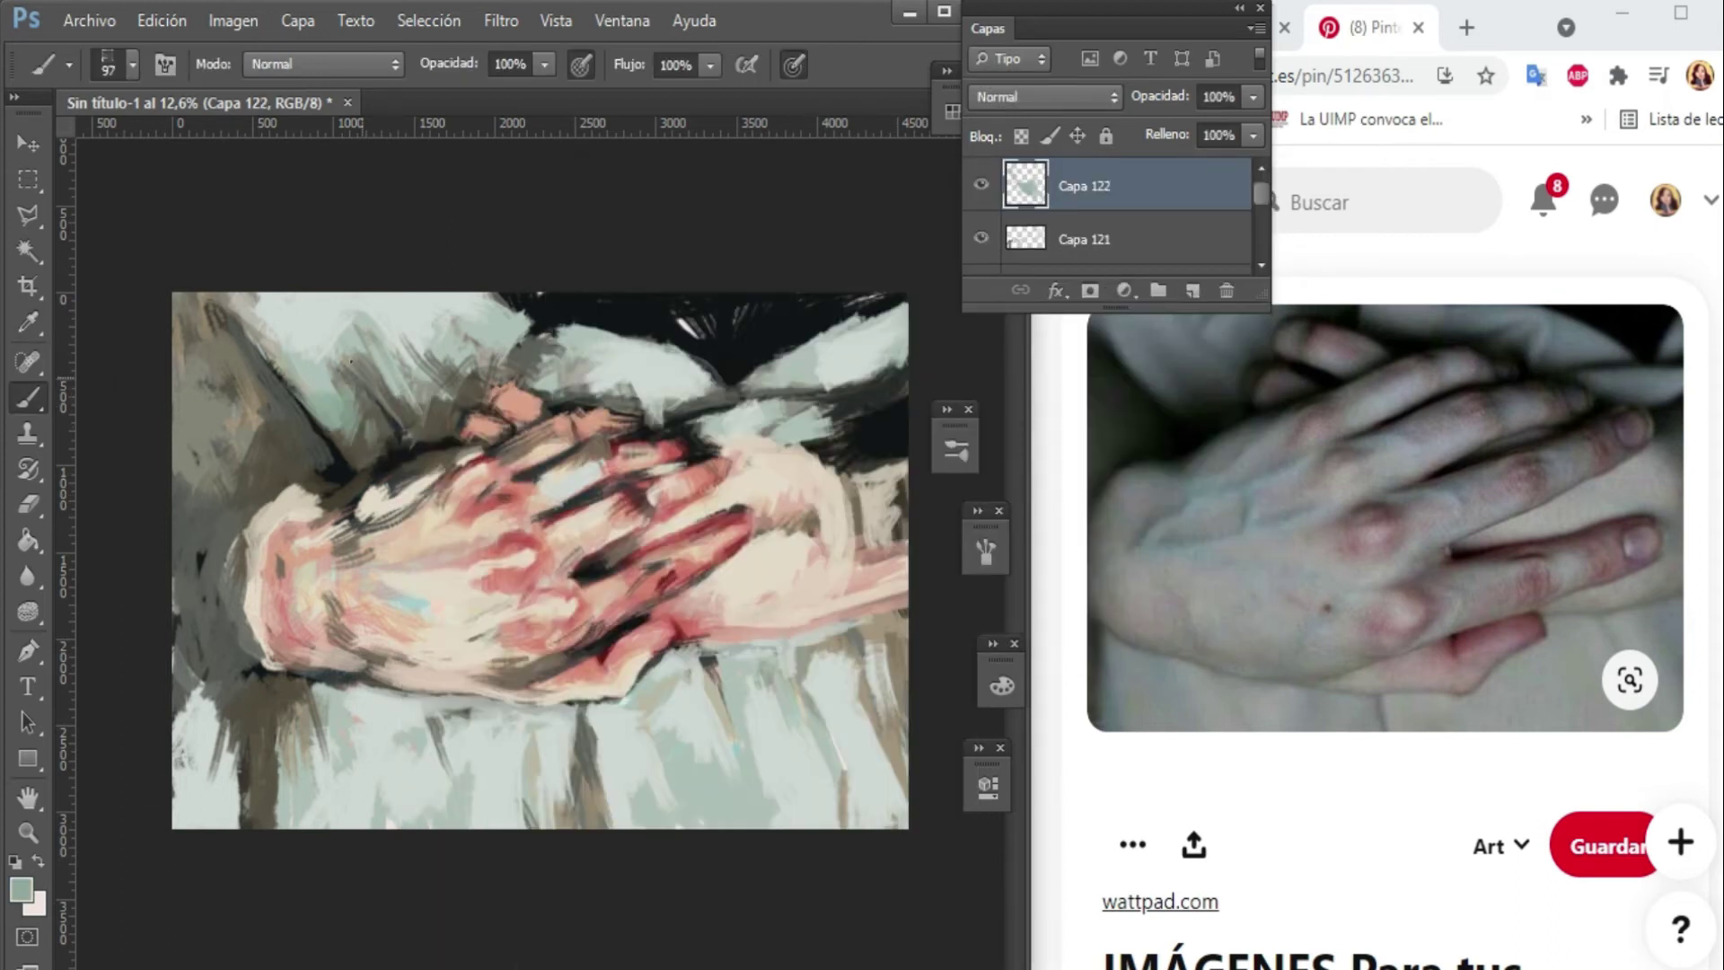
key("ctrl+z")
mouse_move(745, 387)
left_mouse_down()
mouse_move(897, 368)
mouse_move(902, 449)
left_mouse_up()
Paint pale green-grey strokes along the cloth's left edge and bottom on new layers.
key("ctrl+shift+alt+n")
left_click_drag(184, 309, 224, 548)
key("ctrl+shift+alt+n")
mouse_move(256, 822)
left_mouse_down()
mouse_move(269, 709)
mouse_move(300, 757)
mouse_move(359, 691)
left_mouse_up()
left_click_drag(507, 790, 520, 722)
left_click_drag(476, 826, 575, 714)
left_click_drag(530, 826, 583, 719)
left_click_drag(800, 813, 871, 655)
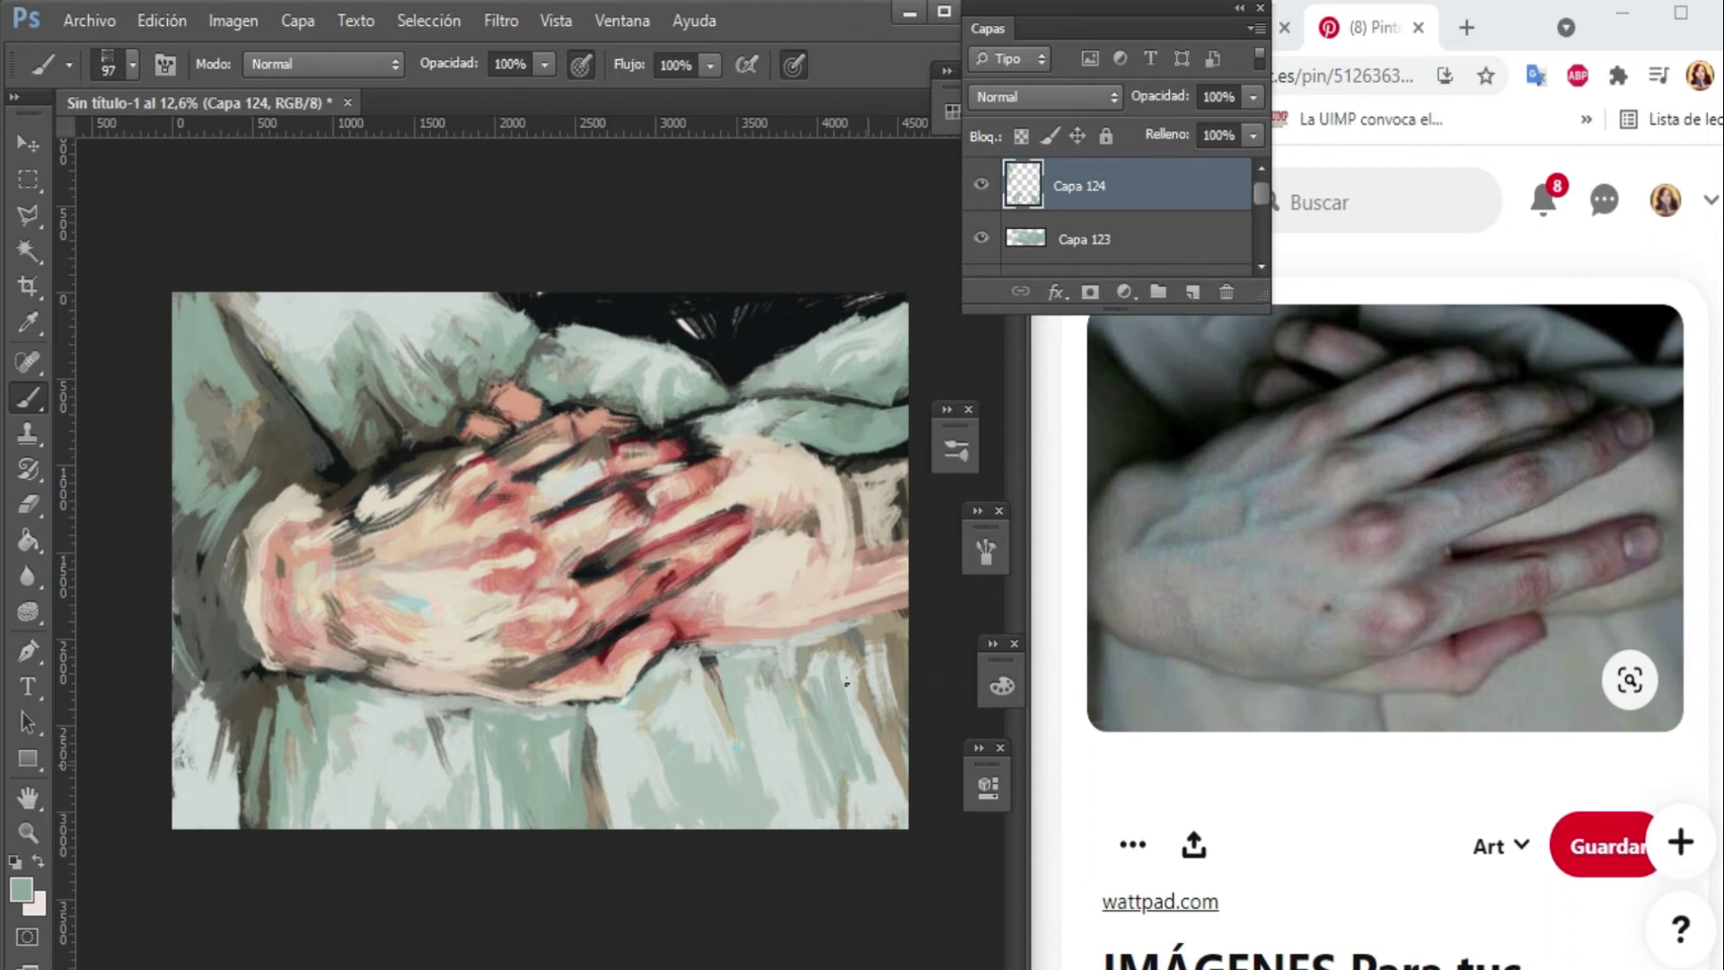
Sample a dark colour and paint dark strokes at the bottom-left.
key("i")
key("9")
key("9")
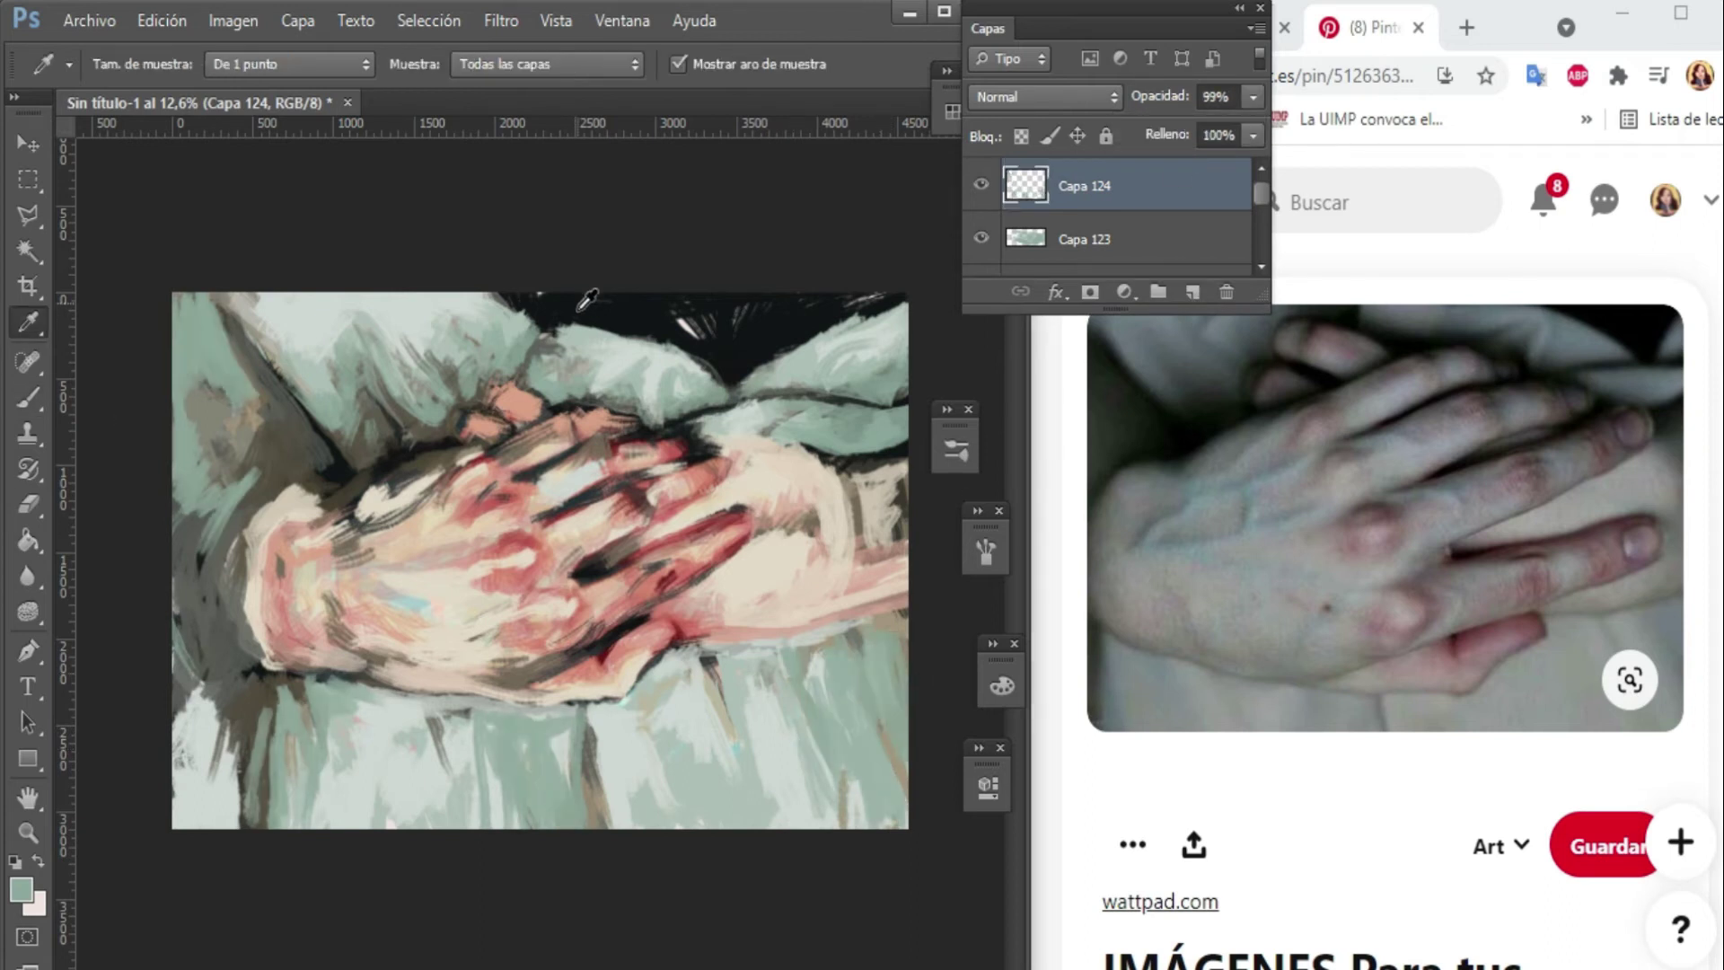
left_click(588, 299)
key("b")
key("ctrl+shift+alt+n")
mouse_move(193, 687)
left_mouse_down()
mouse_move(208, 792)
mouse_move(202, 734)
left_mouse_up()
Cover the dark top with grey-teal strokes running from the top-left across.
key("ctrl+shift+alt+n")
left_click_drag(275, 388, 235, 296)
left_click_drag(270, 454, 399, 295)
mouse_move(364, 359)
left_mouse_down()
mouse_move(448, 294)
mouse_move(610, 296)
left_mouse_up()
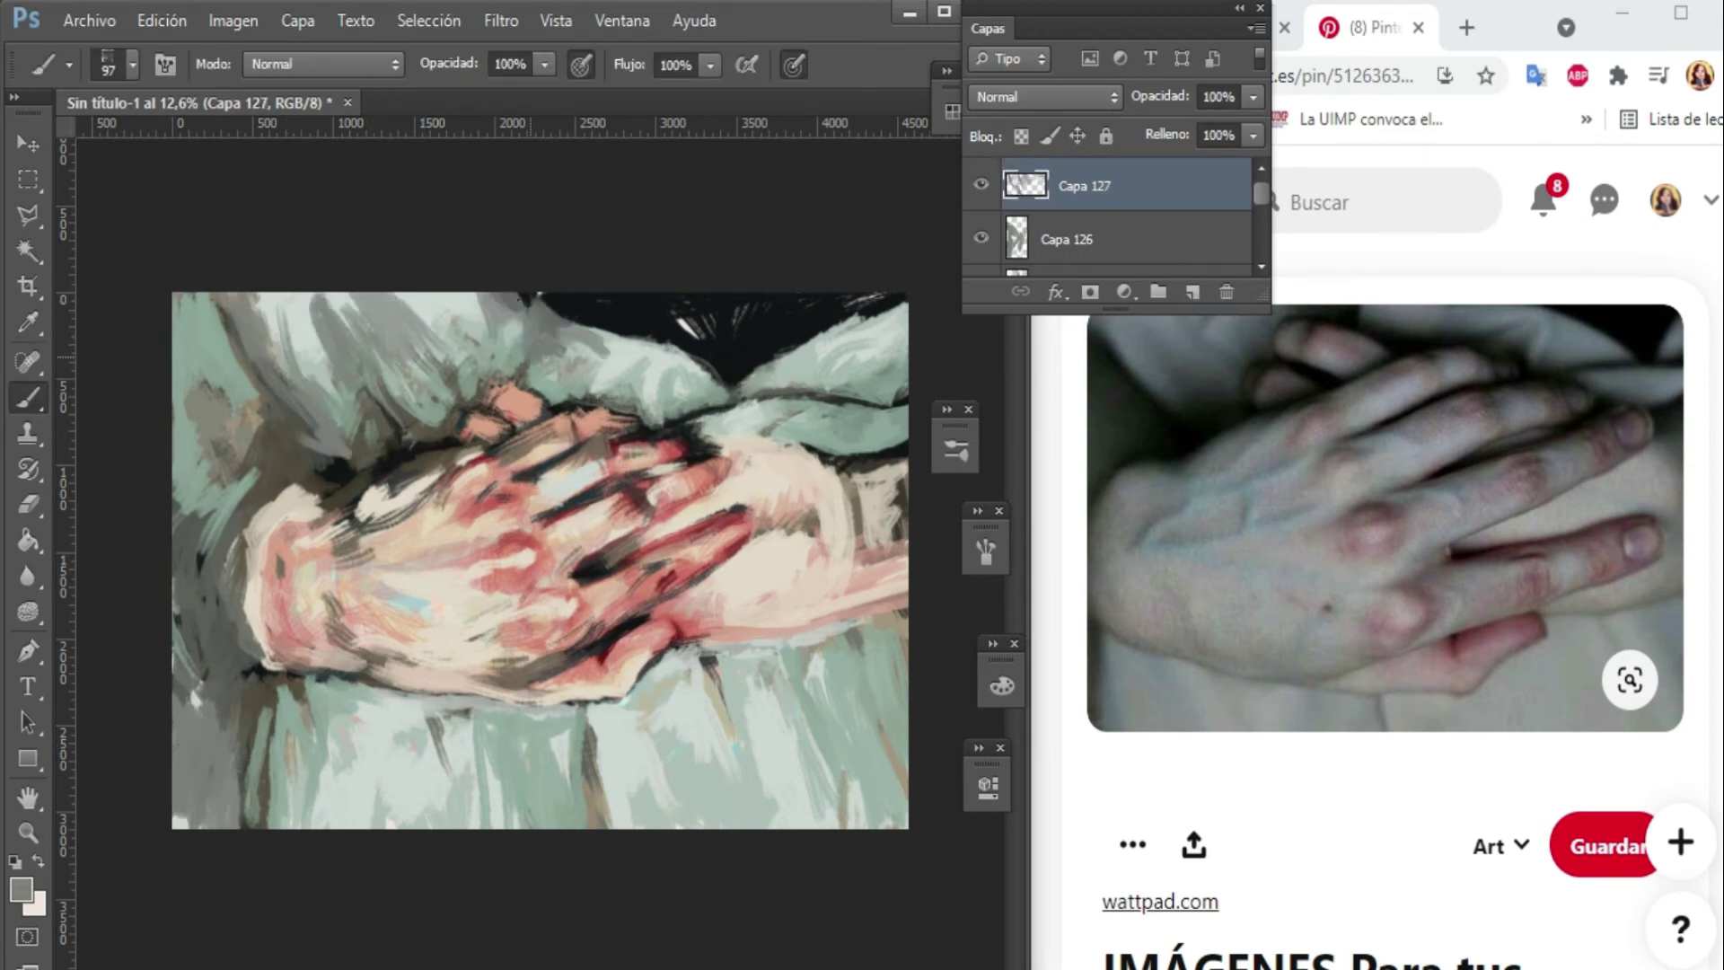
left_click_drag(525, 355, 692, 296)
mouse_move(660, 391)
left_mouse_down()
mouse_move(907, 301)
mouse_move(839, 454)
left_mouse_up()
Add another layer with a stroke along the bottom of the cloth.
left_click(1192, 292)
right_click(686, 455)
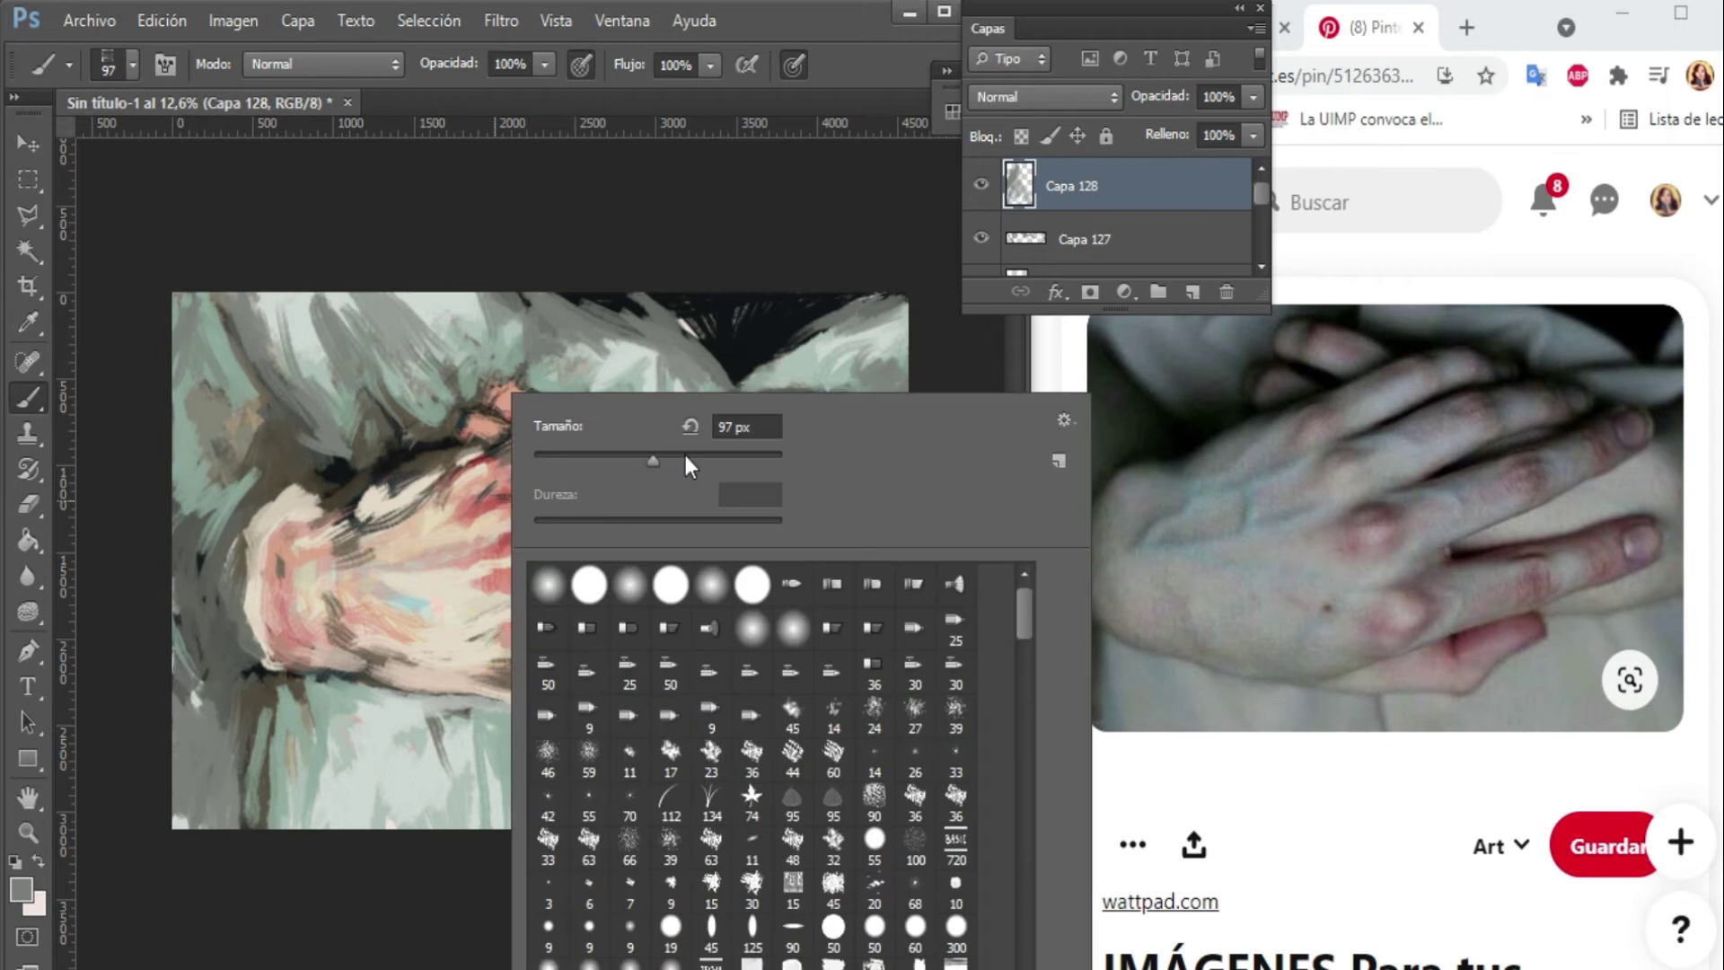
key("Escape")
key("ctrl+shift+alt+n")
left_click_drag(485, 822, 503, 723)
key("ctrl+shift+alt+n")
key("i")
key("b")
Darken the top, left side and bottom right with dark grey, at 55% layer opacity.
key("ctrl+shift+alt+n")
left_click_drag(763, 360, 903, 306)
key("ctrl+shift+alt+n")
mouse_move(808, 467)
left_mouse_down()
mouse_move(655, 351)
mouse_move(413, 305)
left_mouse_up()
mouse_move(629, 359)
left_mouse_down()
mouse_move(189, 359)
mouse_move(215, 821)
left_mouse_up()
key("ctrl+shift+alt+n")
mouse_move(902, 620)
left_mouse_down()
mouse_move(764, 734)
mouse_move(449, 790)
left_mouse_up()
left_click(1252, 96)
left_click_drag(1198, 133, 1212, 136)
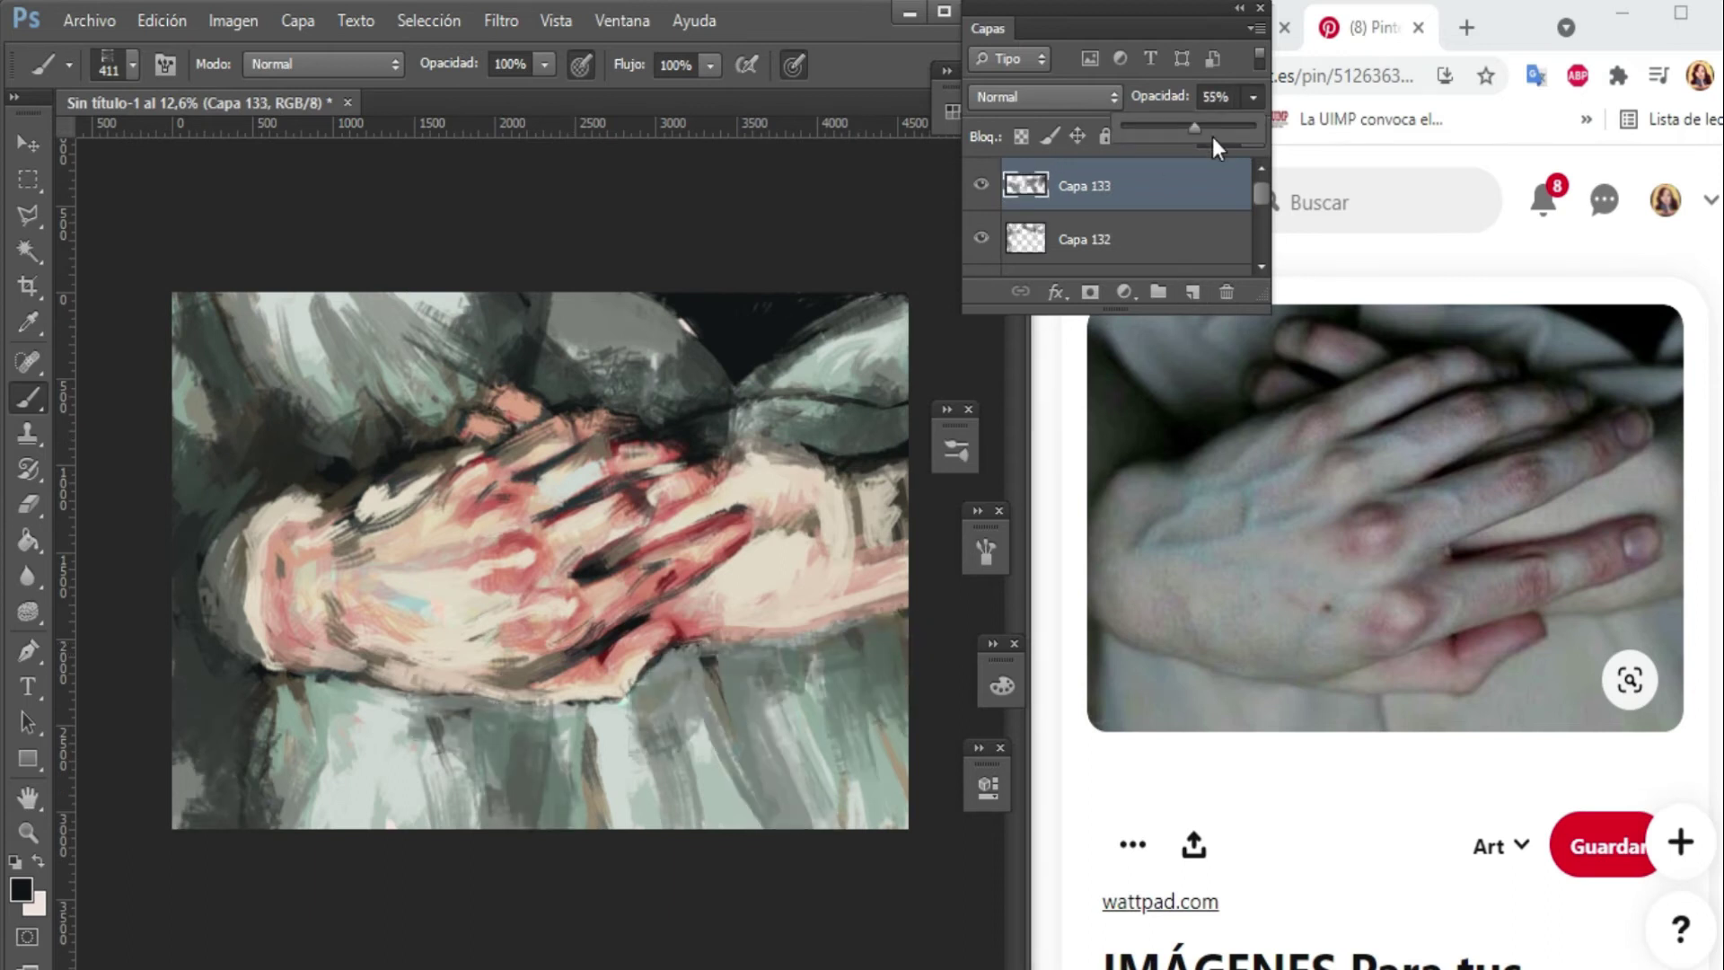
Paint grey strokes across the top-left and cloth, fading that layer to 57% opacity.
key("ctrl+shift+alt+n")
key("ctrl+shift+alt+n")
mouse_move(269, 378)
left_mouse_down()
mouse_move(555, 304)
mouse_move(727, 359)
left_mouse_up()
left_click_drag(808, 422, 404, 781)
left_click_drag(270, 683, 224, 808)
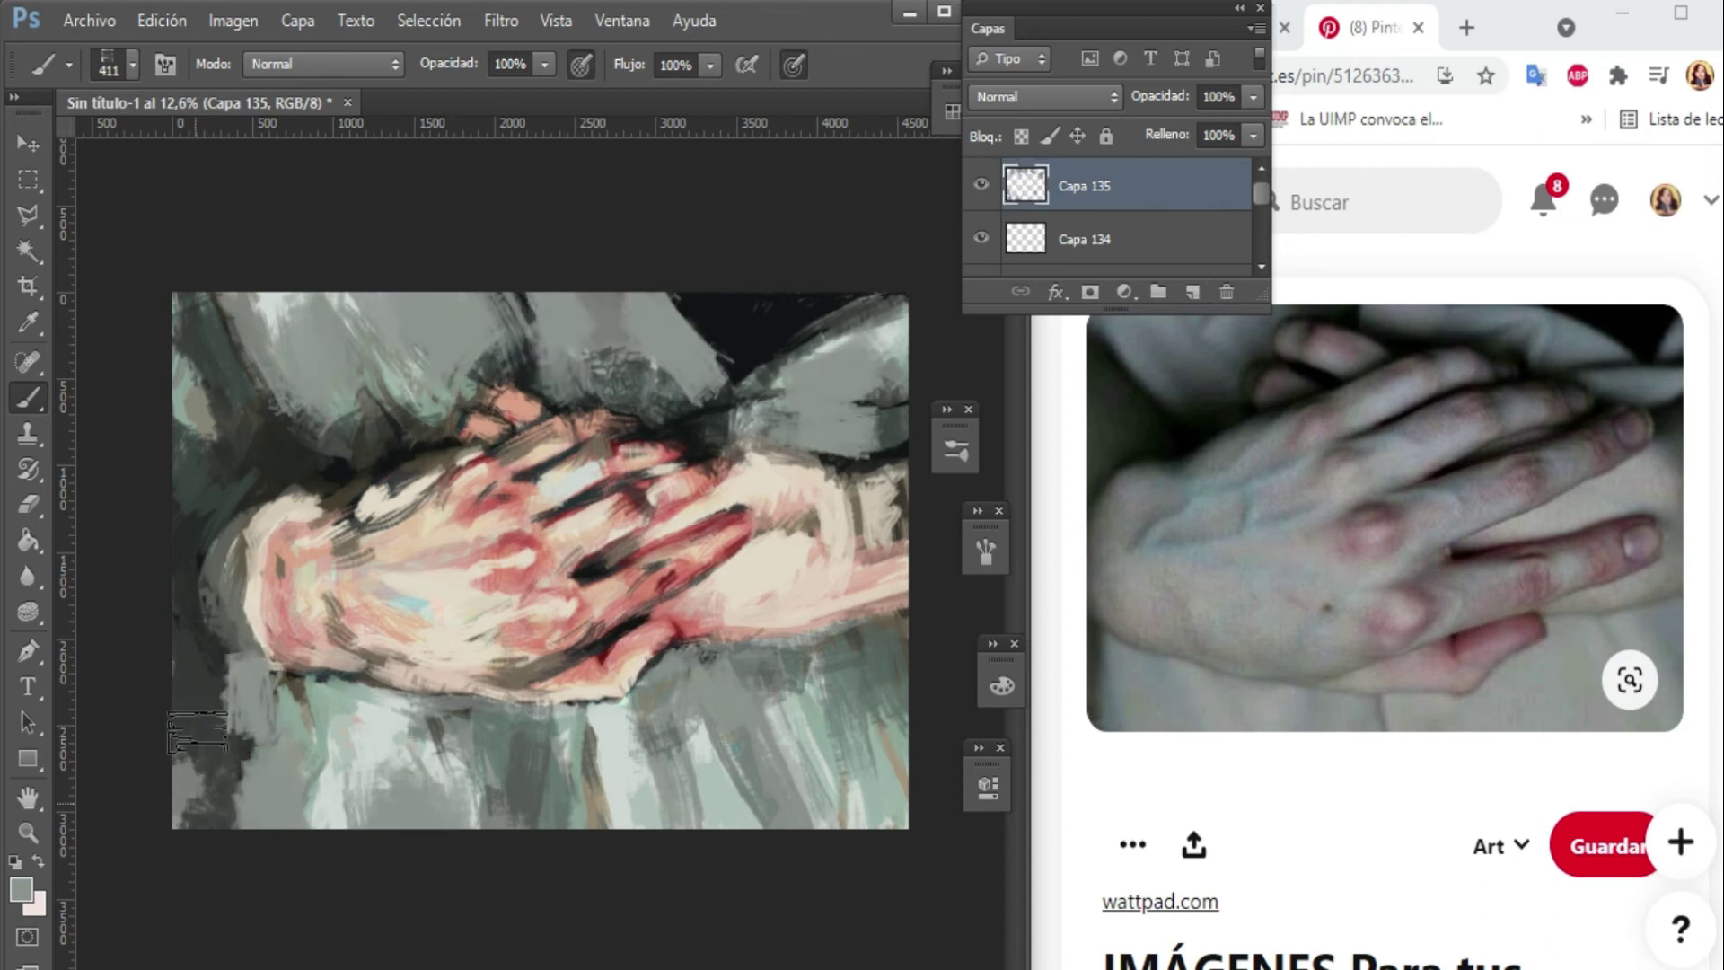
left_click(1252, 96)
left_click_drag(1255, 128, 1197, 128)
left_click_drag(396, 730, 422, 730)
Paint light grey-green strokes across the lower cloth with a 180 brush at 76% opacity.
left_click(396, 731, "alt")
key("bracketleft")
key("bracketleft")
key("bracketleft")
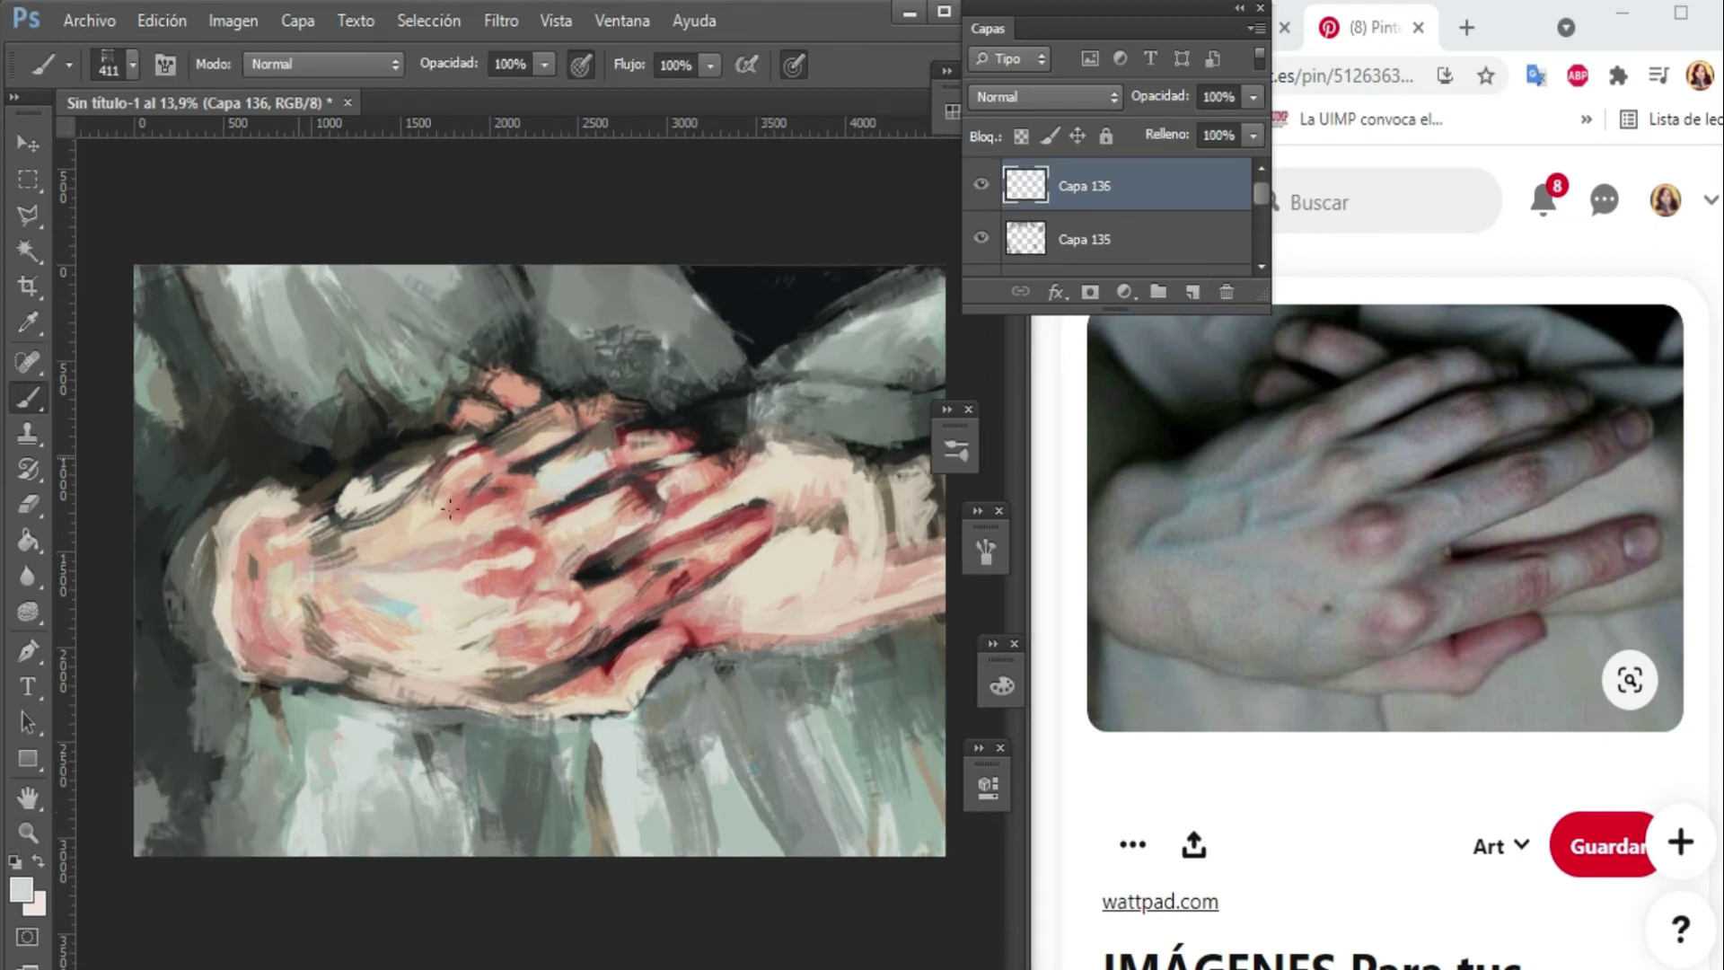
key("ctrl+shift+alt+n")
left_click_drag(260, 799, 697, 717)
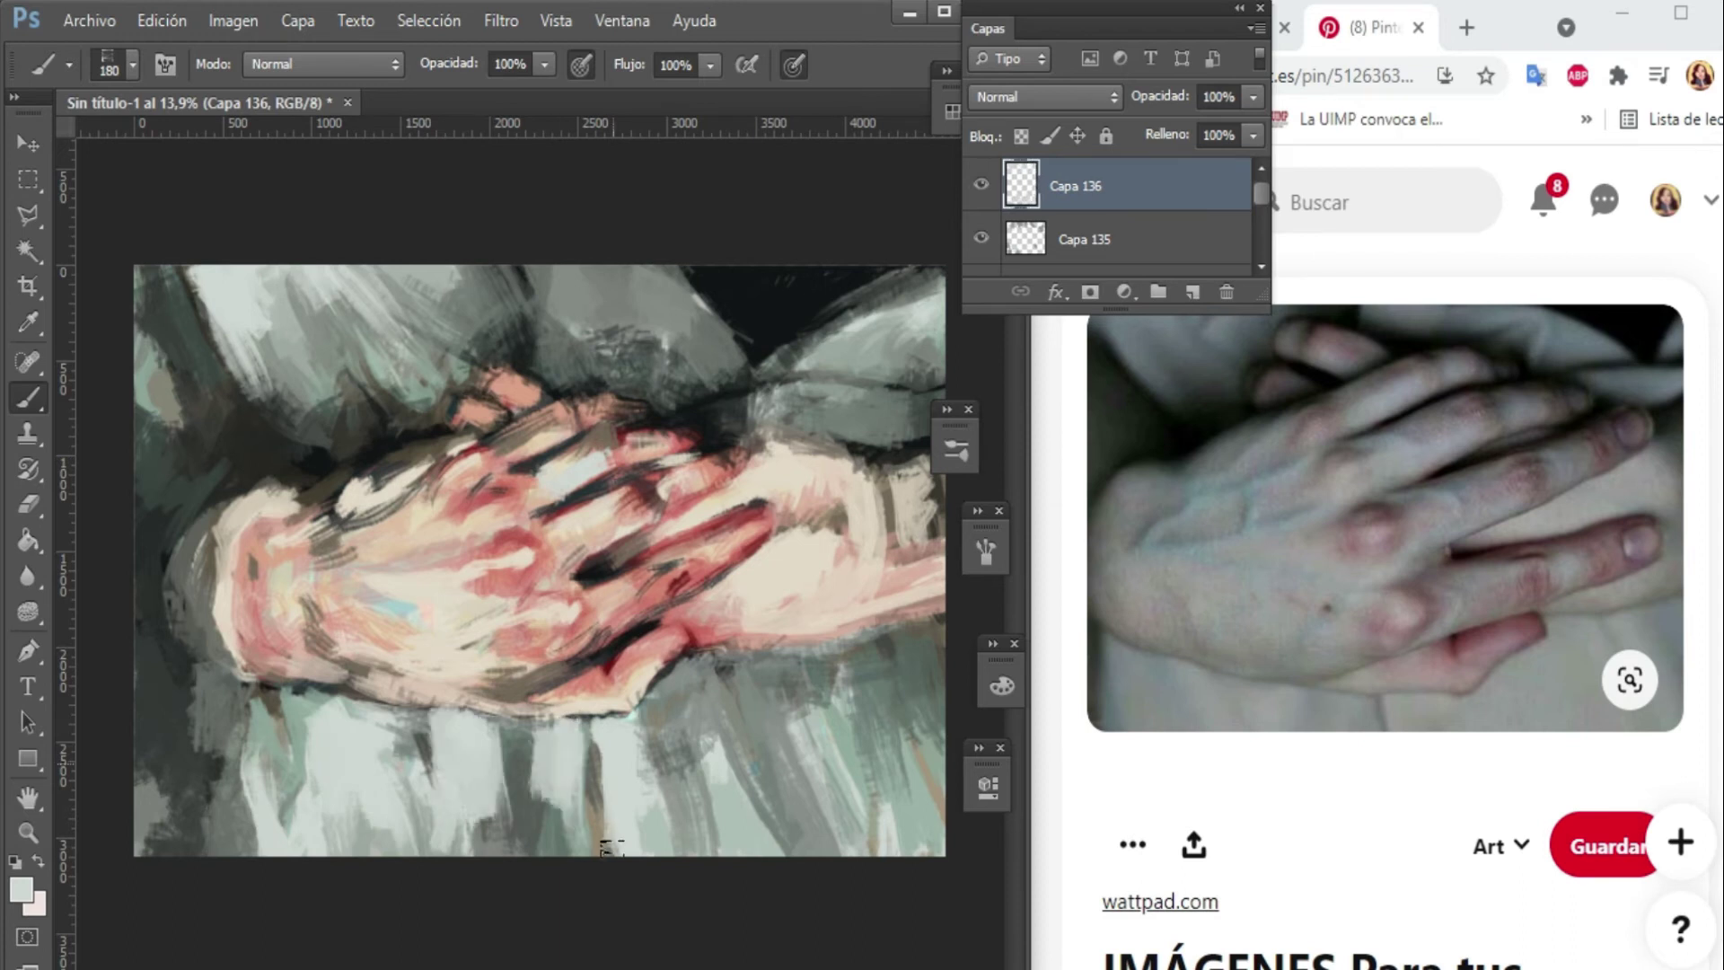
left_click_drag(698, 716, 916, 727)
key("z")
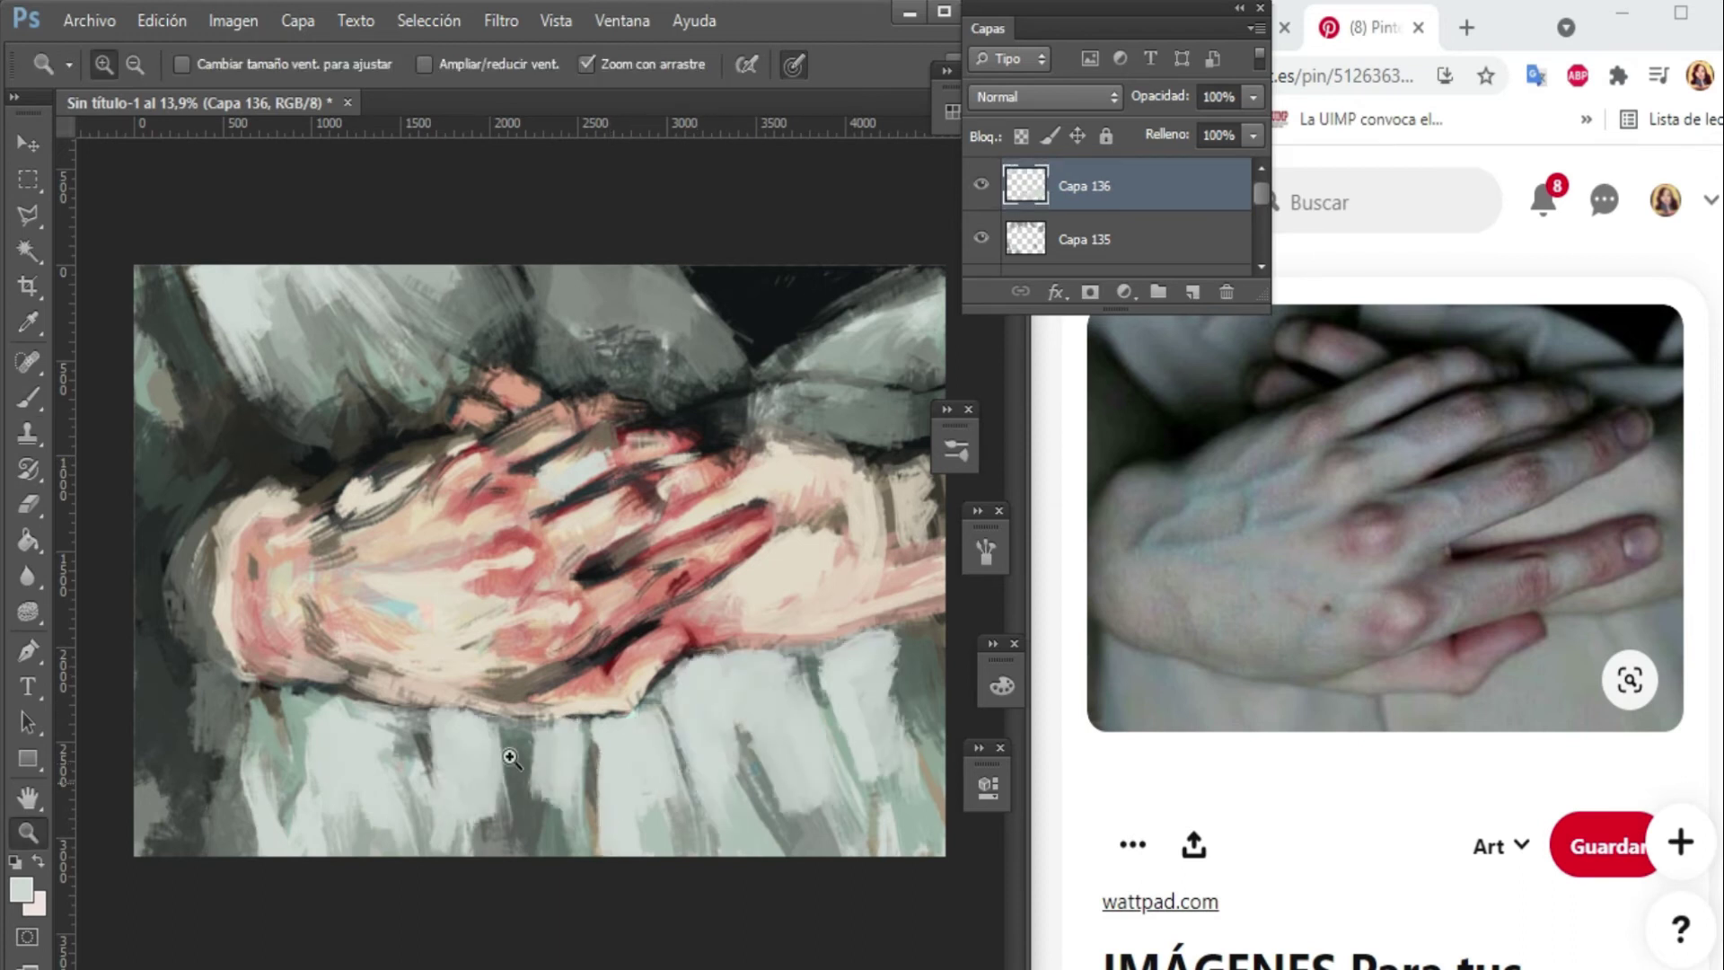
left_click(1252, 96)
left_click_drag(1255, 128, 1223, 128)
key("b")
Sample a grey-green and paint strokes over the lower cloth and cuff.
left_click(275, 408, "alt")
key("ctrl+shift+alt+n")
key("ctrl+shift+alt+n")
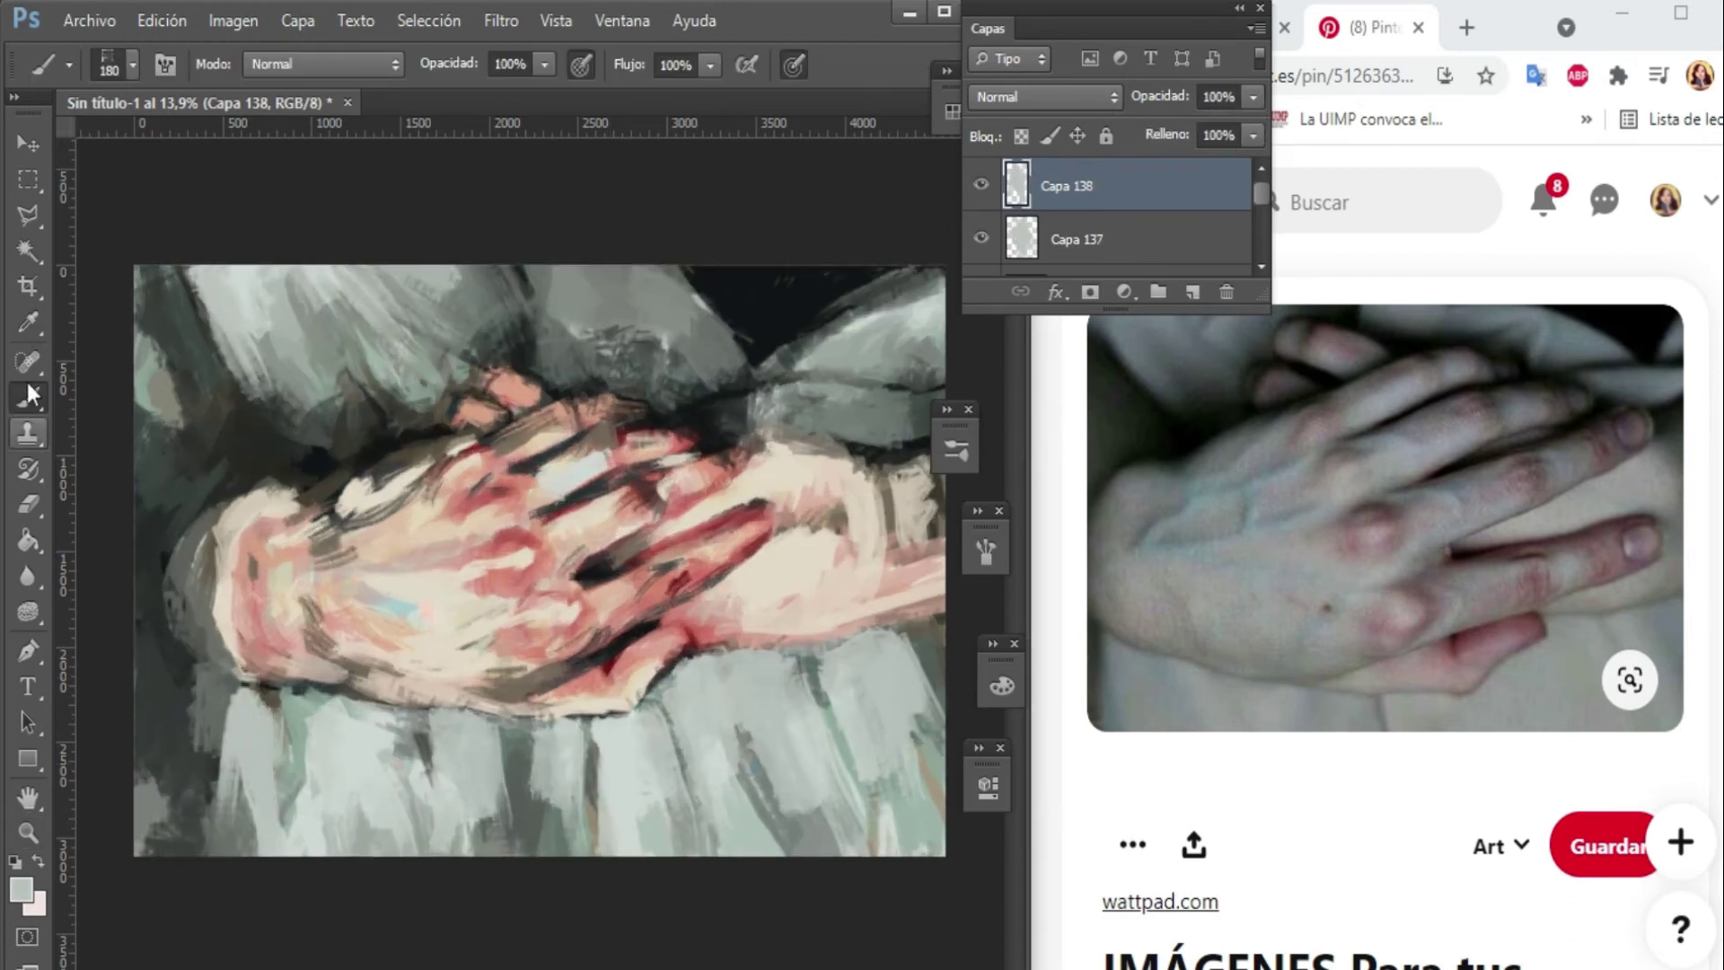
Paint grey-green strokes across the upper cloth.
key("ctrl+shift+alt+n")
left_click_drag(220, 718, 211, 853)
mouse_move(535, 727)
left_mouse_down()
mouse_move(516, 848)
mouse_move(556, 741)
left_mouse_up()
left_click_drag(579, 853, 611, 736)
mouse_move(951, 408)
left_mouse_down()
mouse_move(997, 435)
mouse_move(714, 415)
left_mouse_up()
left_click_drag(933, 273, 822, 334)
left_click_drag(763, 283, 615, 400)
mouse_move(638, 292)
left_mouse_down()
mouse_move(519, 377)
mouse_move(514, 360)
left_mouse_up()
key("ctrl+shift+alt+n")
key("b")
Brush light strokes down the painting's left edge.
left_click_drag(225, 386, 170, 512)
left_click_drag(179, 310, 157, 530)
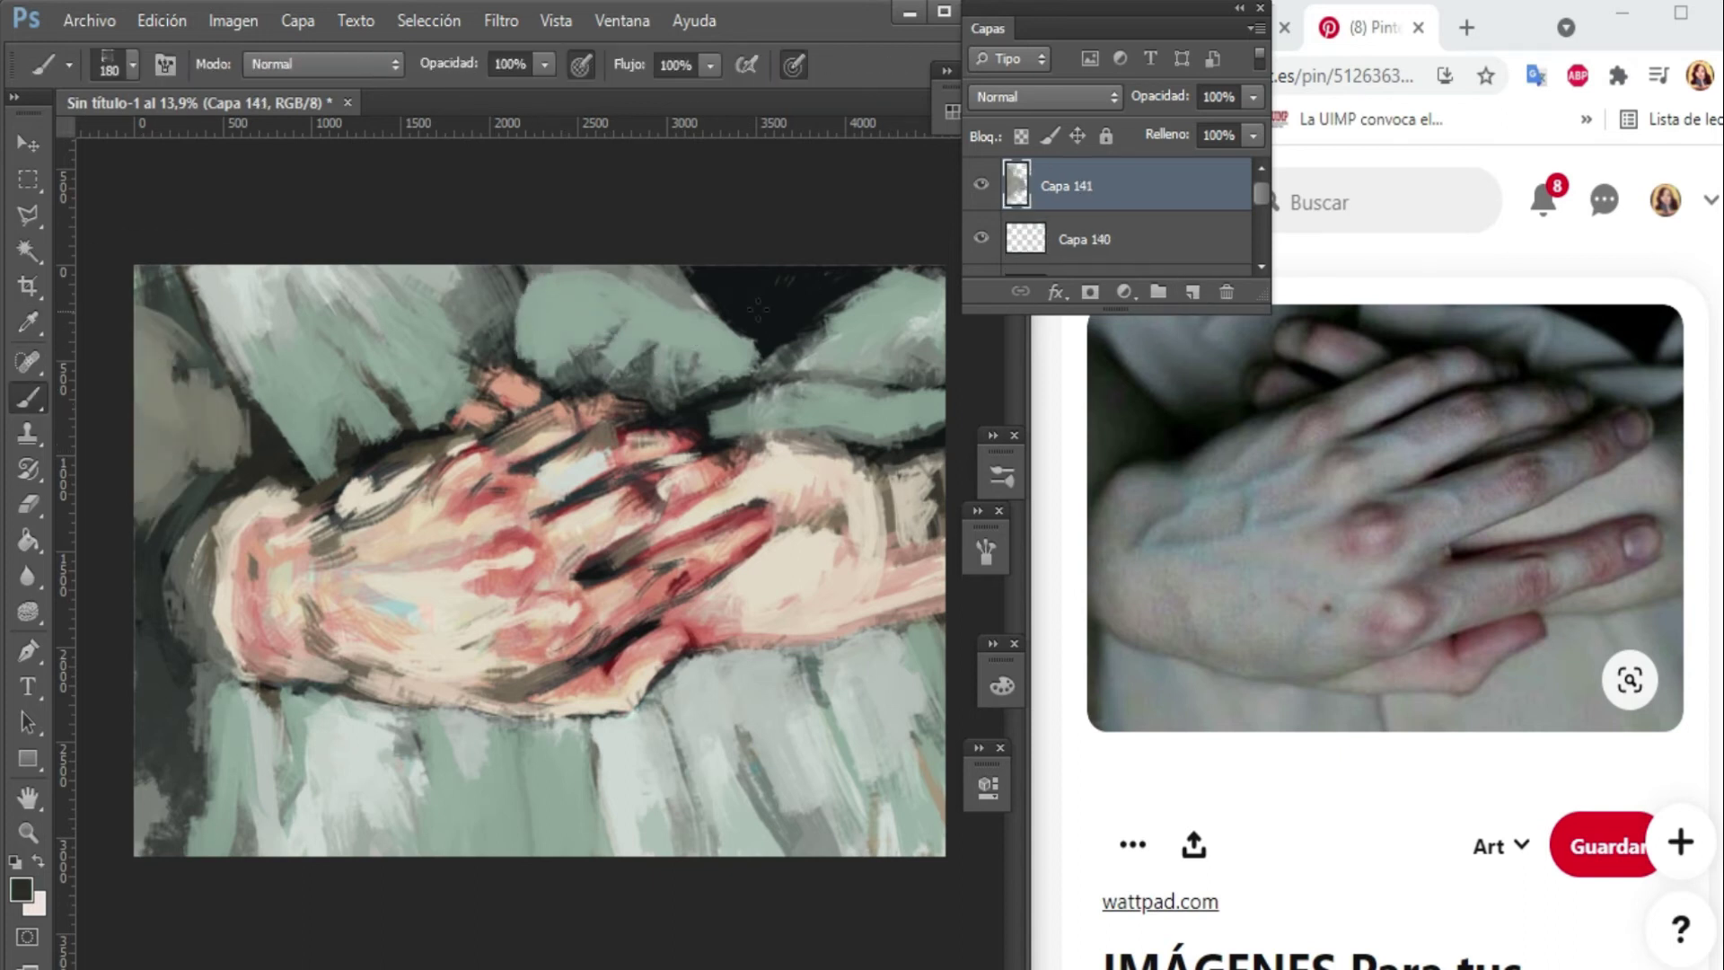
key("ctrl+shift+alt+n")
left_click_drag(215, 377, 150, 529)
left_click_drag(189, 296, 150, 530)
key("ctrl+z")
key("ctrl+shift+alt+n")
key("ctrl+shift+alt+n")
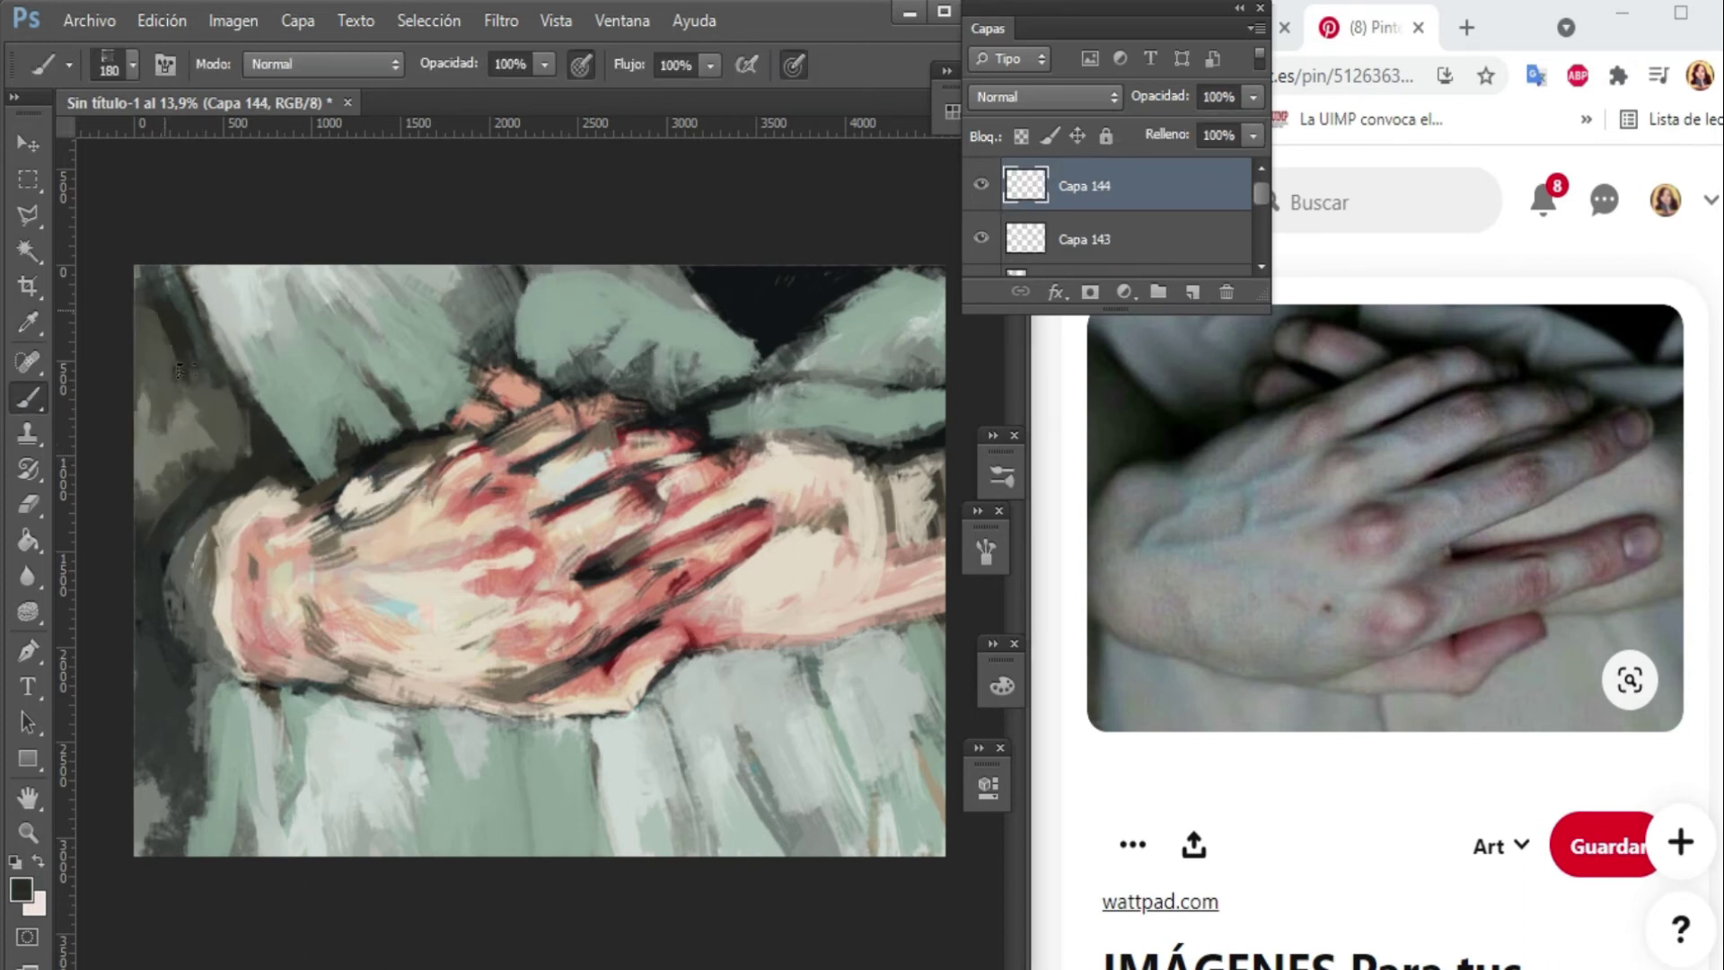
Sample tones from the painting and darken the upper-left and left edge.
left_click_drag(180, 296, 89, 364)
left_click(170, 368, "alt")
mouse_move(233, 341)
left_mouse_down()
mouse_move(171, 489)
mouse_move(143, 709)
mouse_move(179, 521)
mouse_move(153, 808)
left_mouse_up()
left_click(139, 754, "alt")
key("ctrl+shift+alt+n")
left_click_drag(206, 638, 152, 826)
left_click_drag(153, 422, 162, 557)
key("ctrl+shift+alt+n")
Darken the top and upper-right background with dark strokes.
mouse_move(341, 448)
left_mouse_down()
mouse_move(296, 377)
mouse_move(476, 341)
mouse_move(396, 269)
left_mouse_up()
key("ctrl+z")
key("ctrl+shift+alt+n")
key("ctrl+shift+alt+n")
mouse_move(539, 341)
left_mouse_down()
mouse_move(726, 286)
mouse_move(484, 287)
mouse_move(808, 373)
mouse_move(942, 305)
left_mouse_up()
left_click_drag(843, 332, 907, 431)
Sample a brownish grey and paint cream strokes on the right wrist and hand edges.
key("ctrl+shift+alt+n")
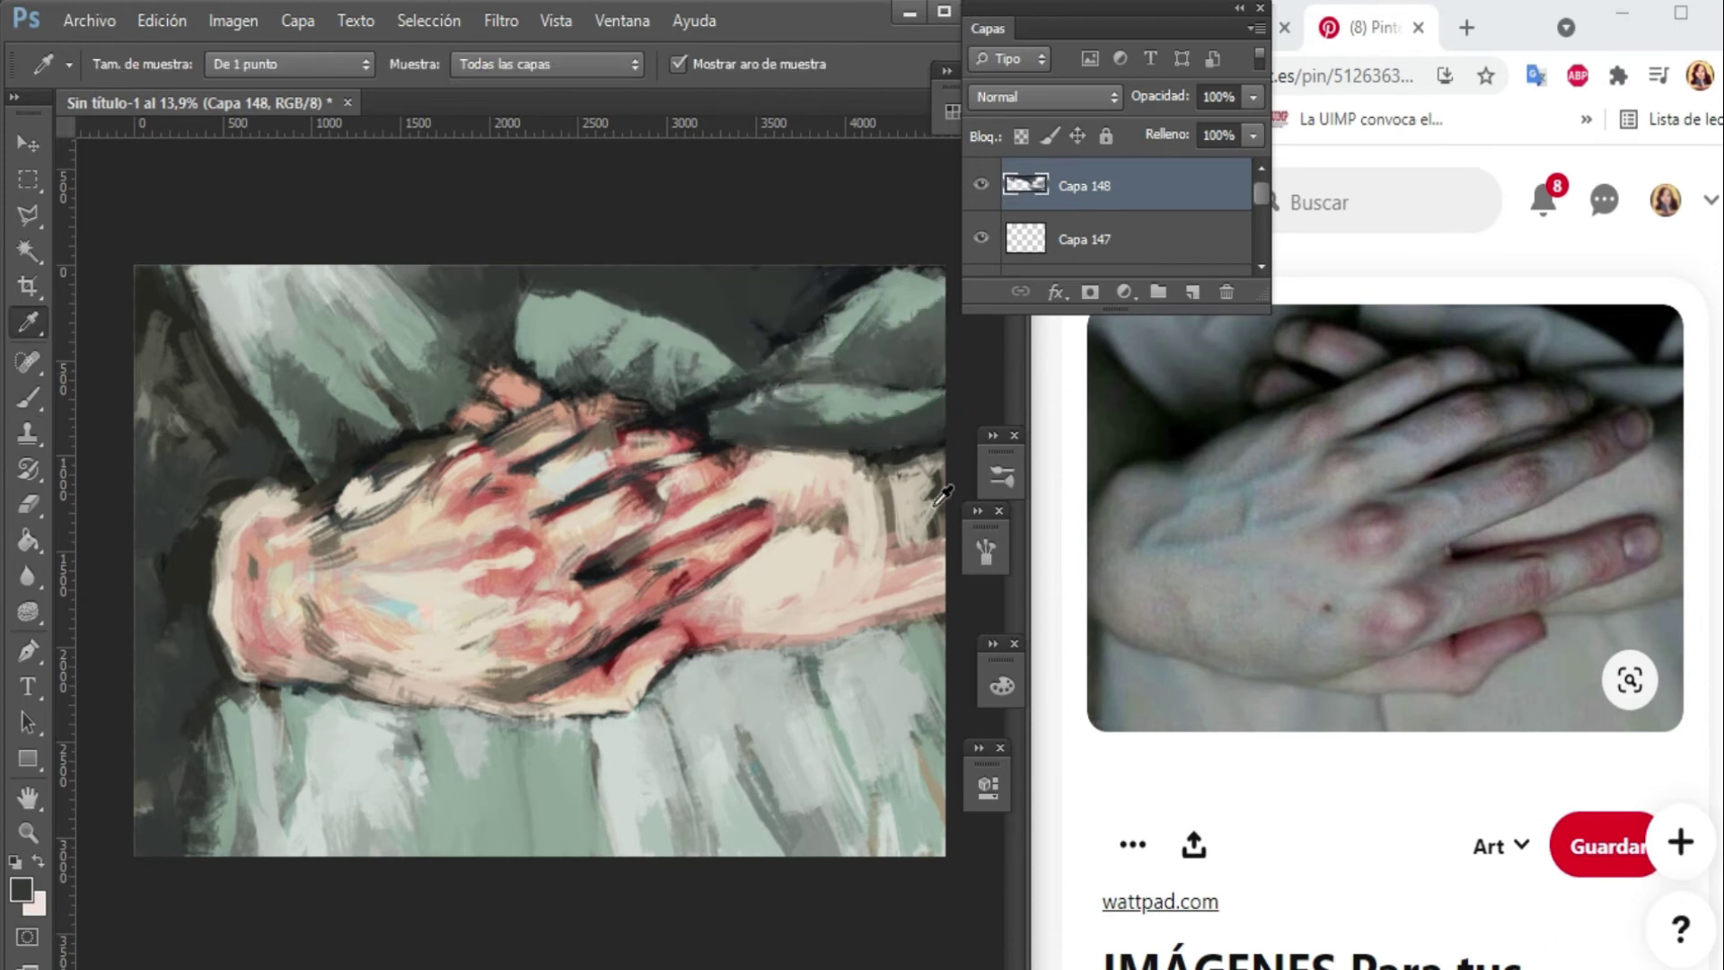
left_click(870, 508, "alt")
left_click_drag(934, 489, 791, 646)
key("ctrl+shift+alt+n")
left_click_drag(907, 574, 813, 607)
left_click_drag(911, 529, 808, 440)
mouse_move(544, 633)
left_mouse_down()
mouse_move(431, 691)
mouse_move(350, 692)
left_mouse_up()
key("ctrl+shift+alt+n")
left_click_drag(324, 628, 202, 529)
left_click_drag(754, 629, 893, 552)
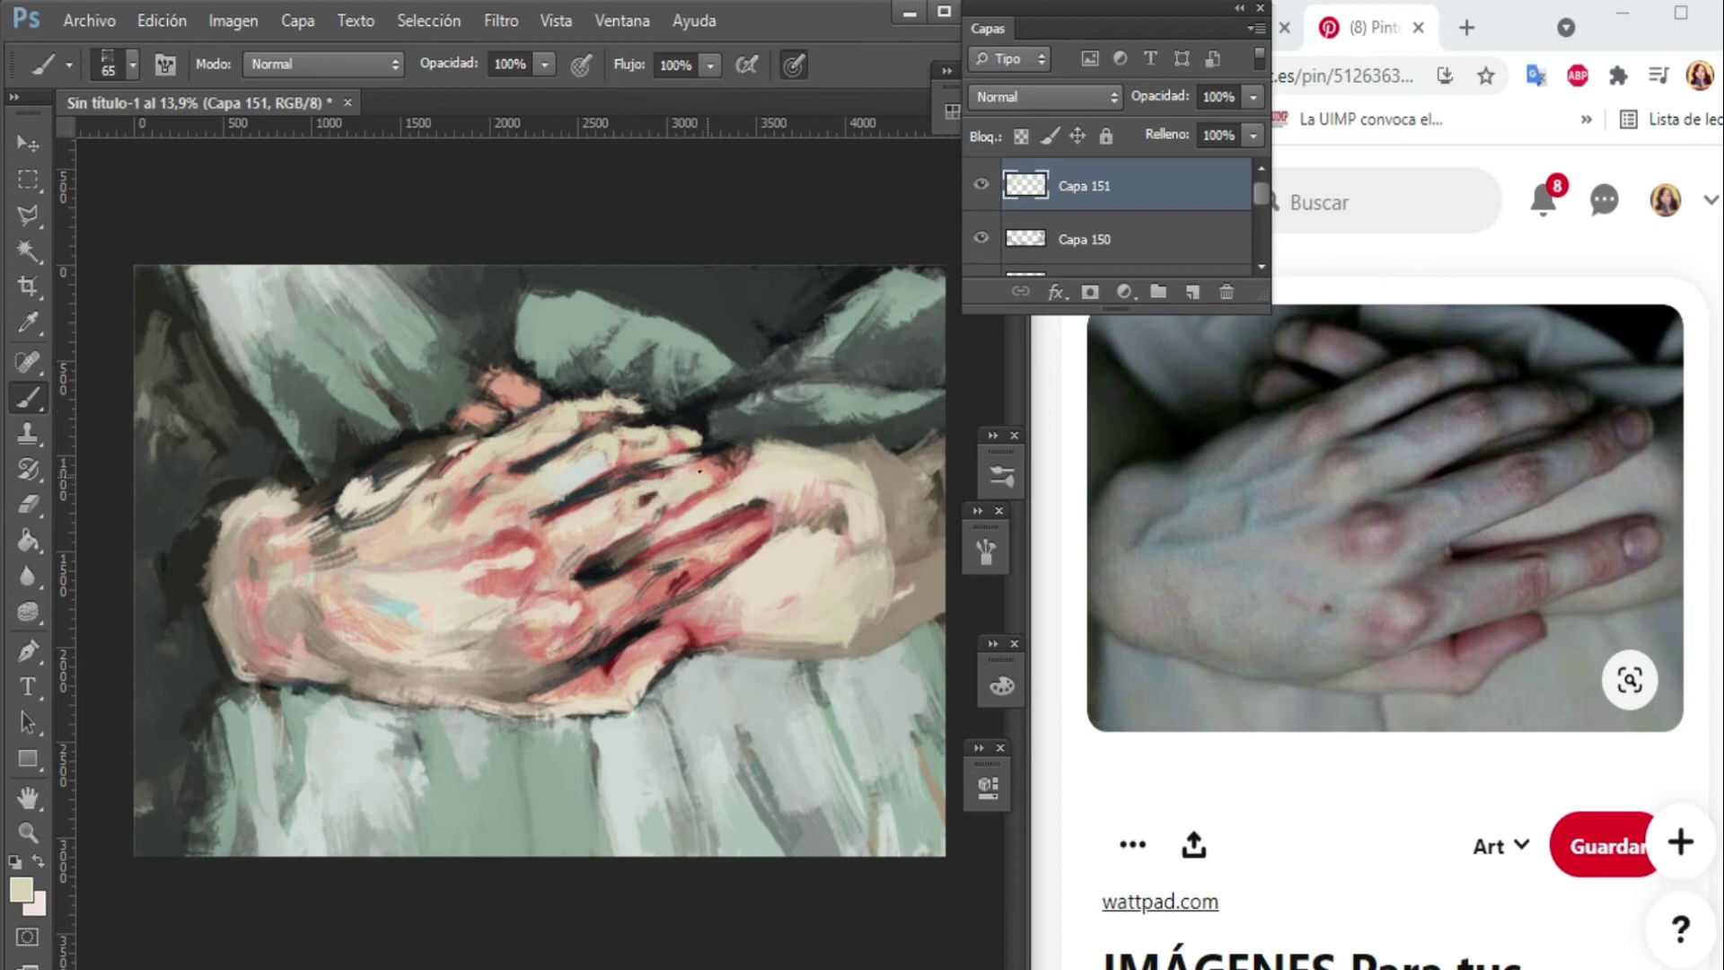
Add cream strokes over the left hand and merge the visible painting into one layer.
key("ctrl+shift+alt+n")
mouse_move(503, 664)
left_mouse_down()
mouse_move(440, 633)
mouse_move(278, 613)
mouse_move(289, 539)
left_mouse_up()
key("ctrl+shift+alt+n")
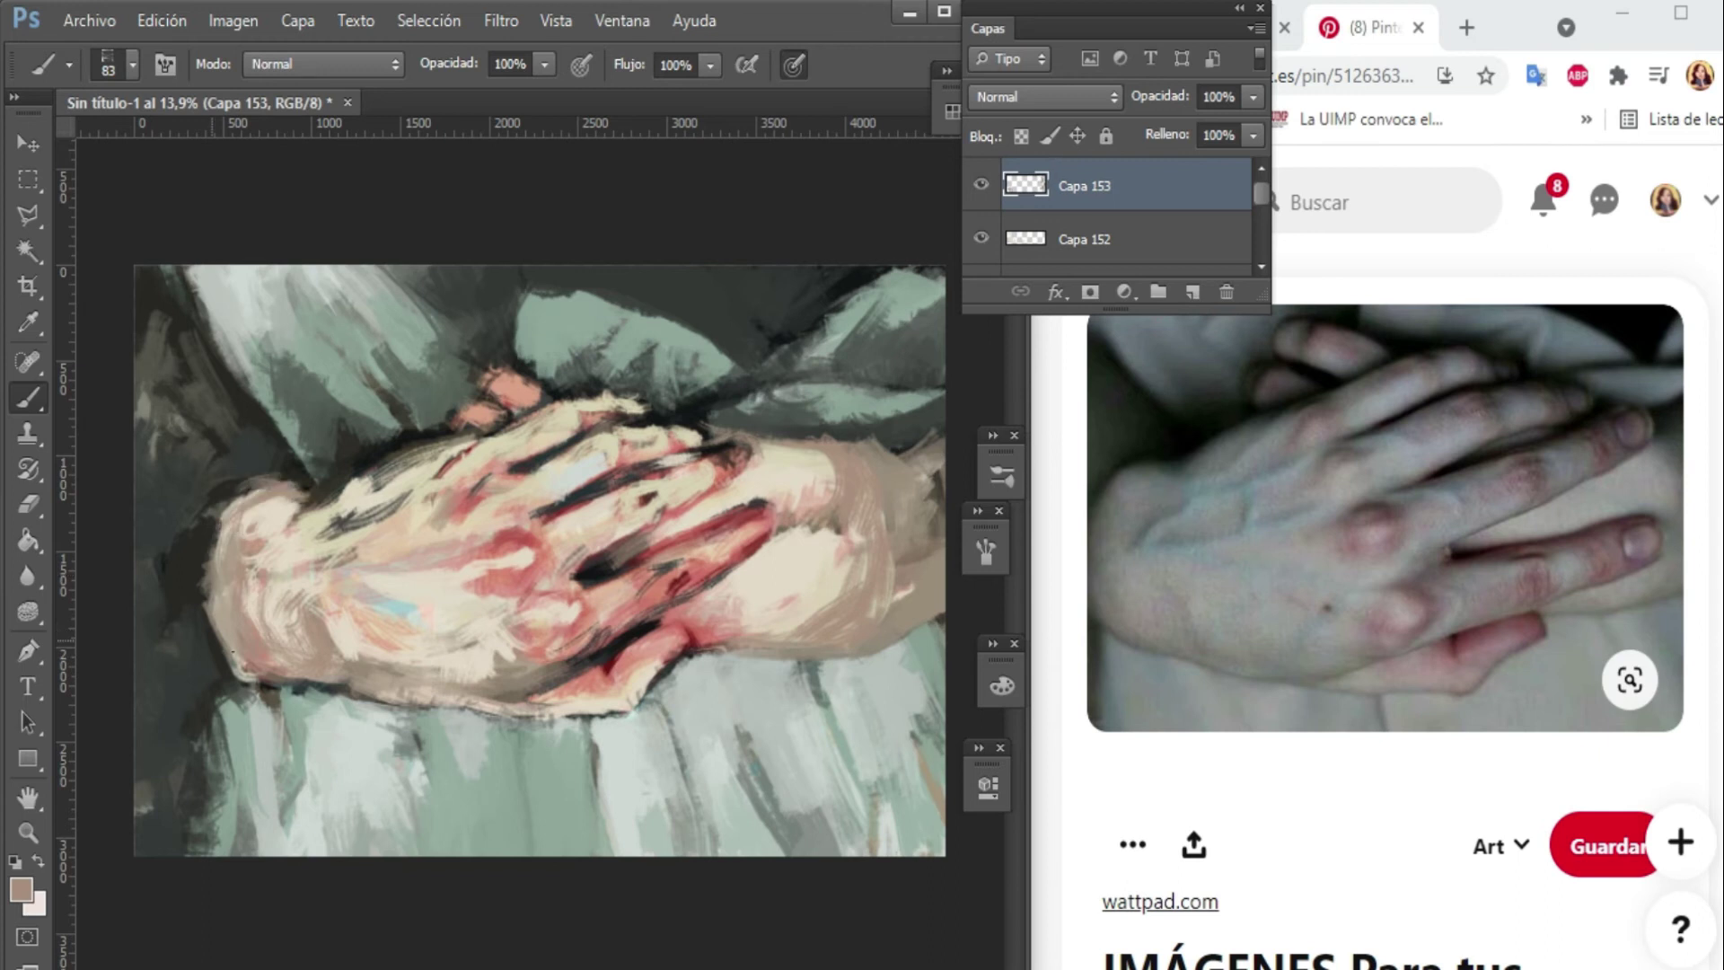
key("ctrl+shift+alt+e")
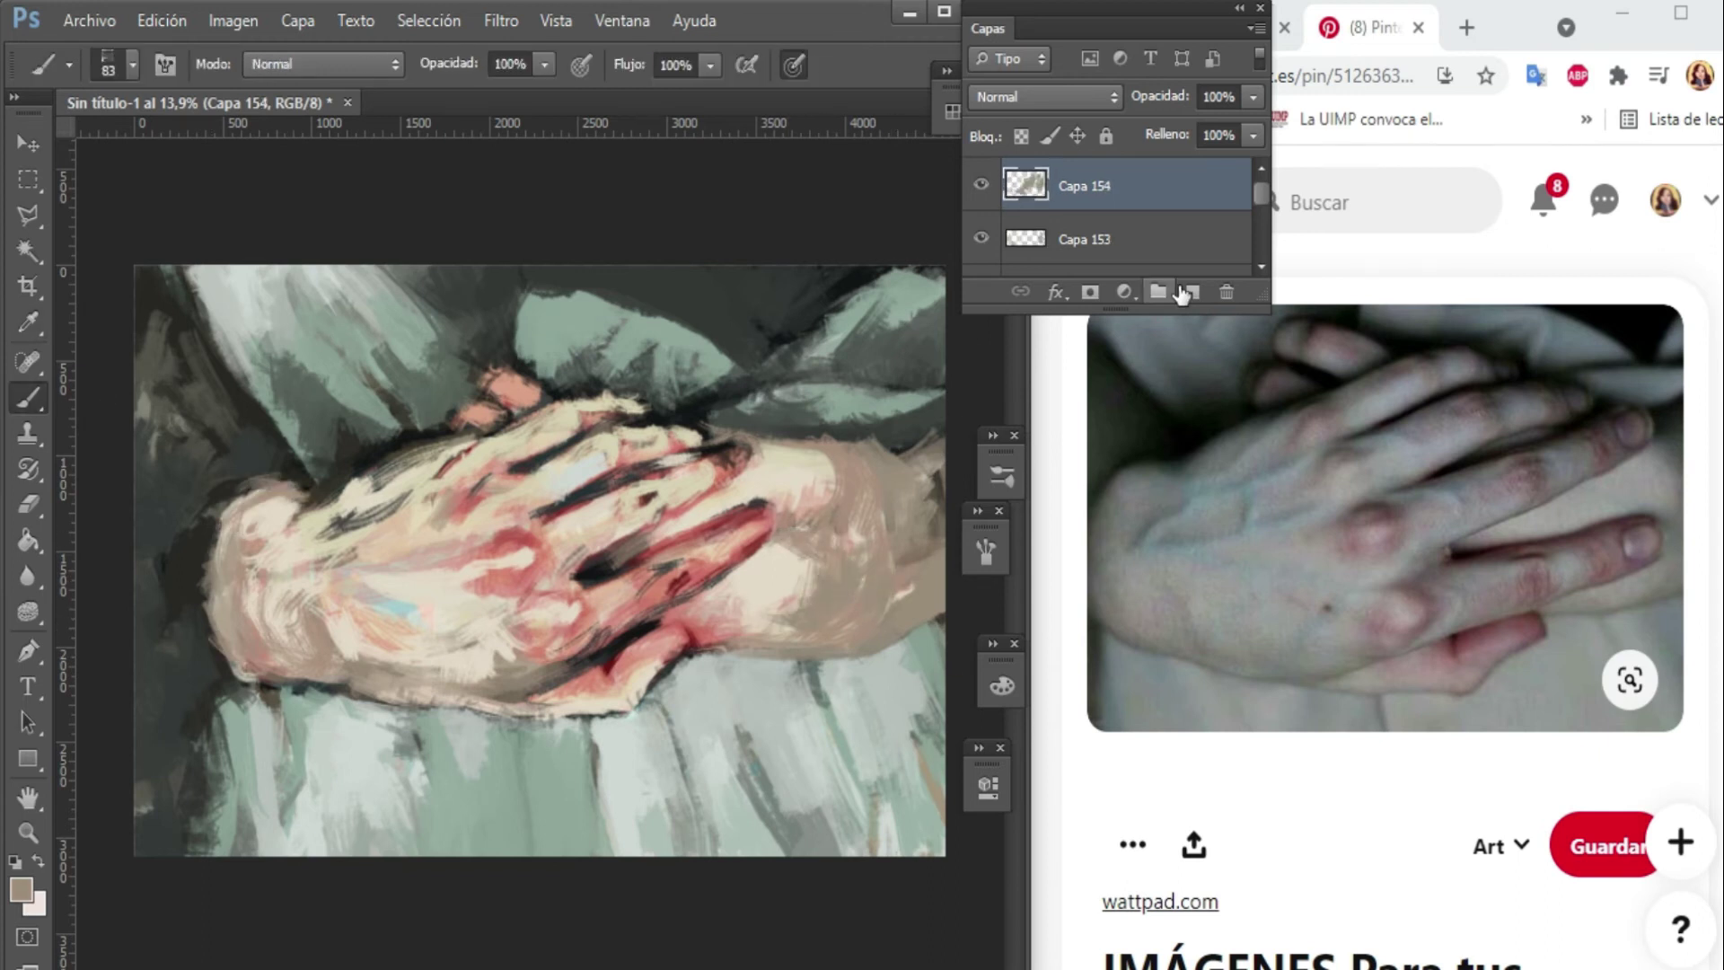
key("ctrl+shift+alt+n")
Sample a dark colour and paint small dark strokes on the hands and lower-left edge.
left_click(899, 473, "alt")
key("ctrl+shift+alt+n")
left_click_drag(899, 473, 934, 422)
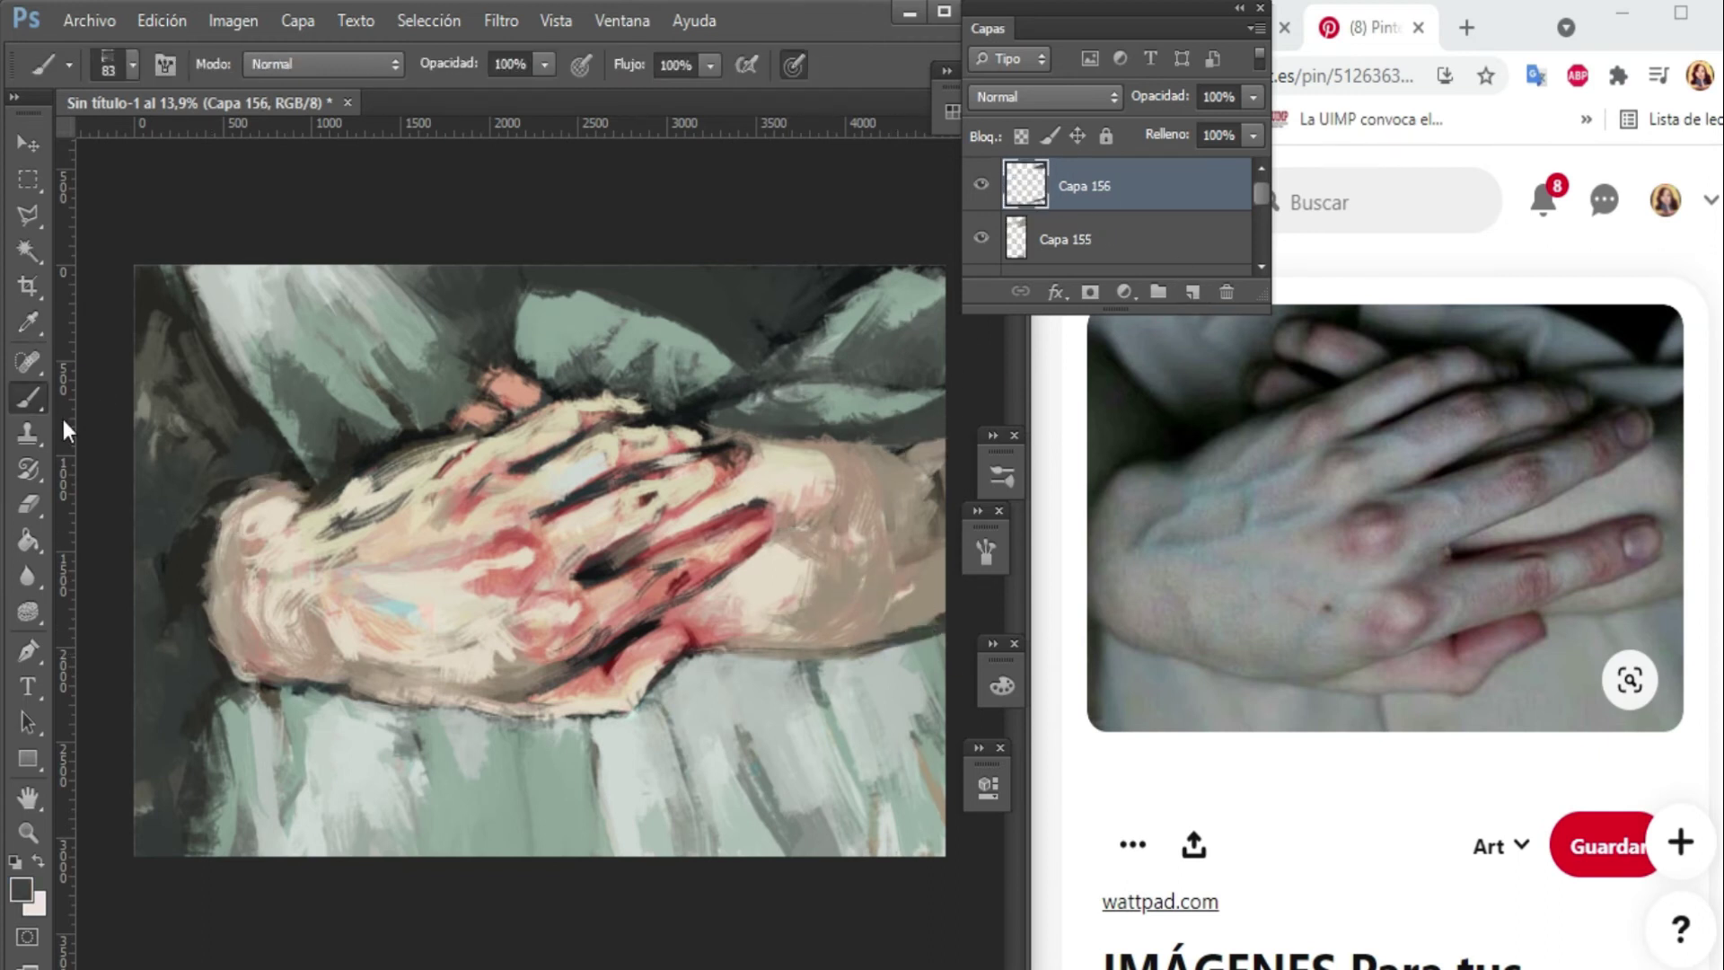
key("ctrl+shift+alt+n")
left_click_drag(216, 516, 313, 442)
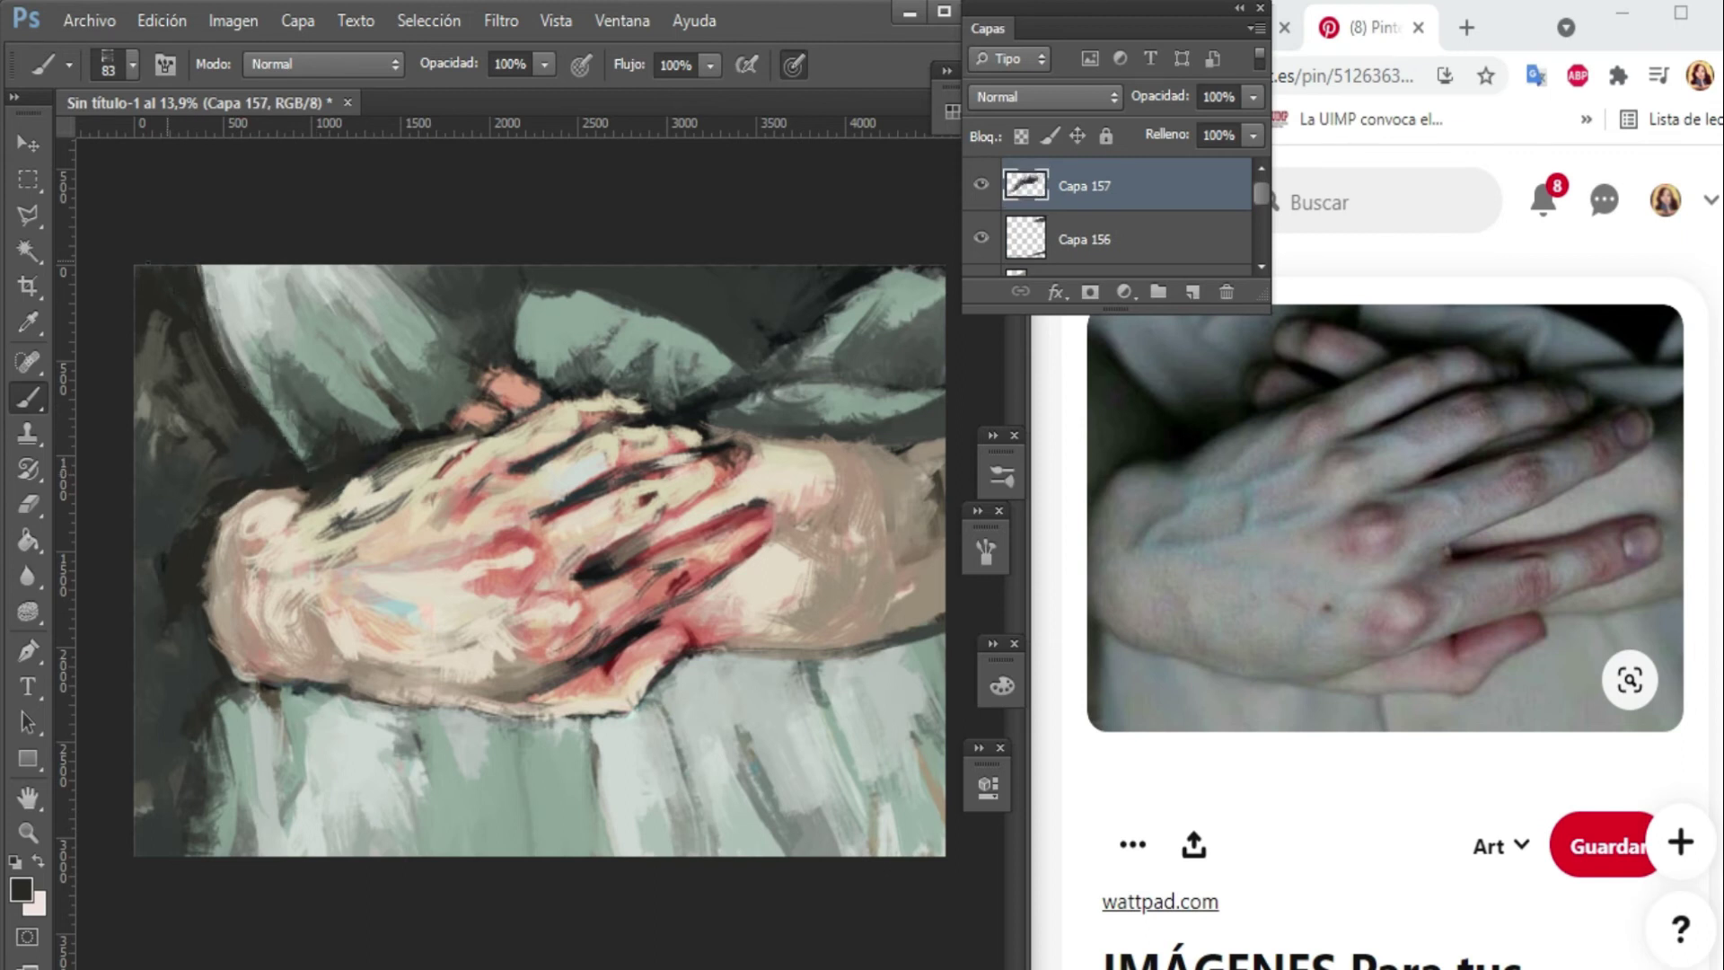
left_click_drag(229, 700, 190, 852)
left_click_drag(195, 742, 137, 853)
key("ctrl+shift+alt+n")
Sample tan and light beige from the hand and highlight the knuckles.
left_click(597, 669, "alt")
left_click_drag(632, 603, 700, 576)
left_click(643, 587, "alt")
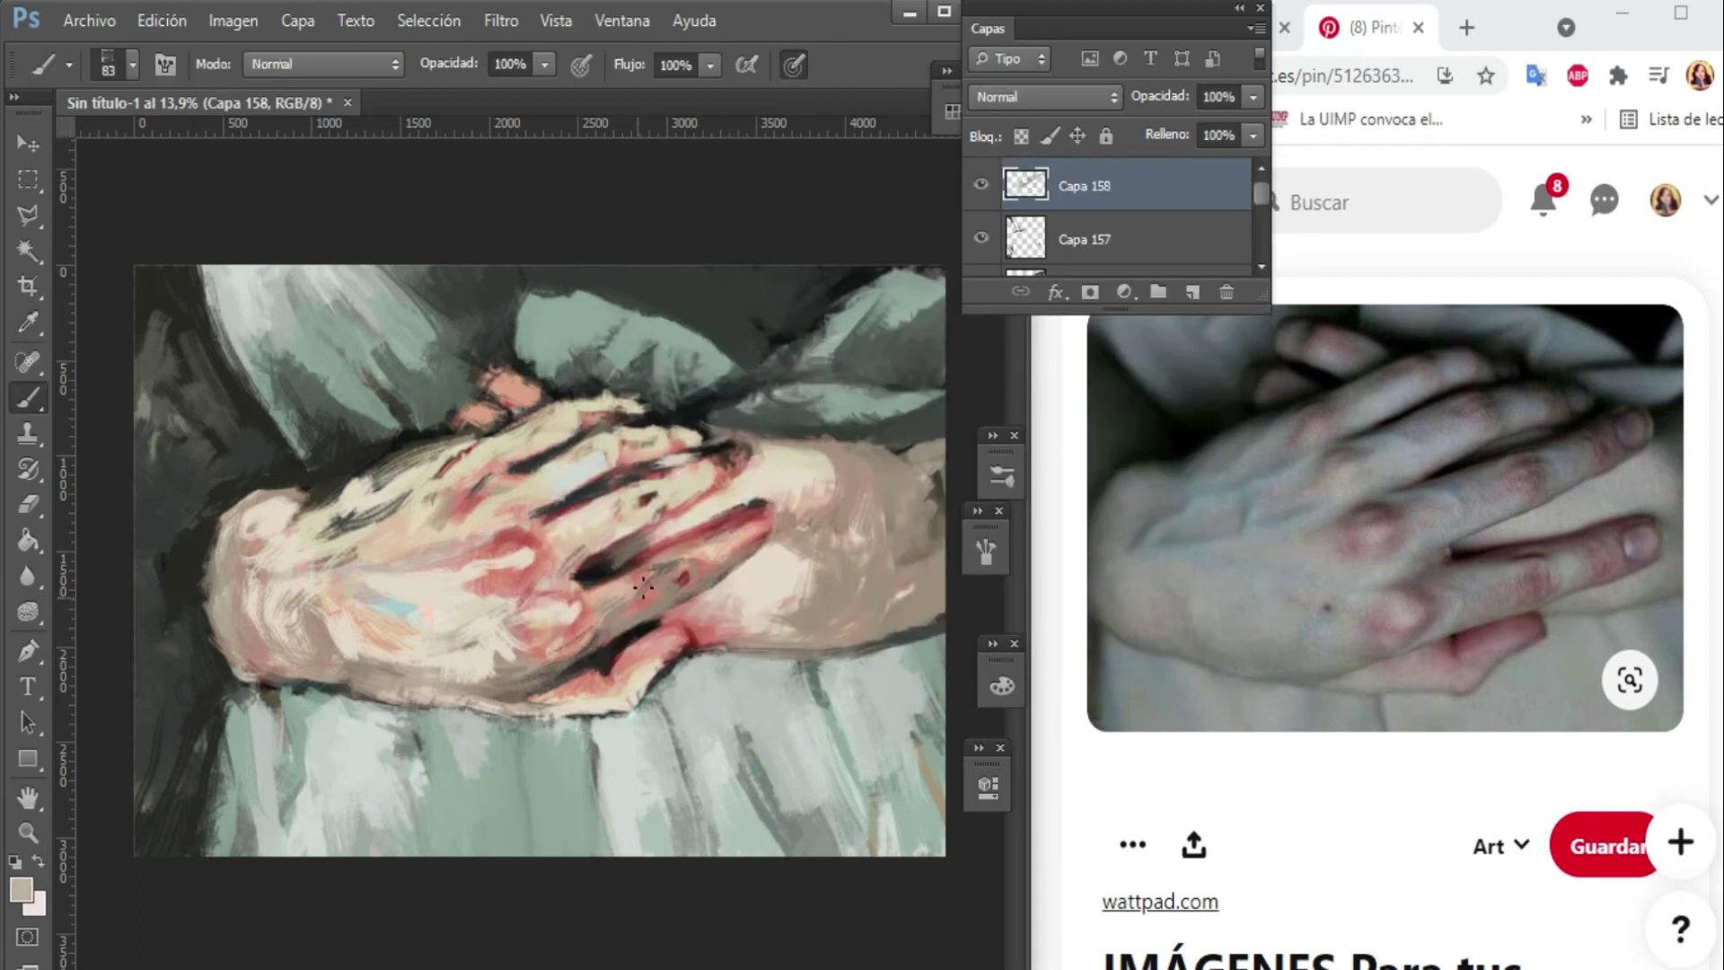
left_click_drag(638, 519, 483, 559)
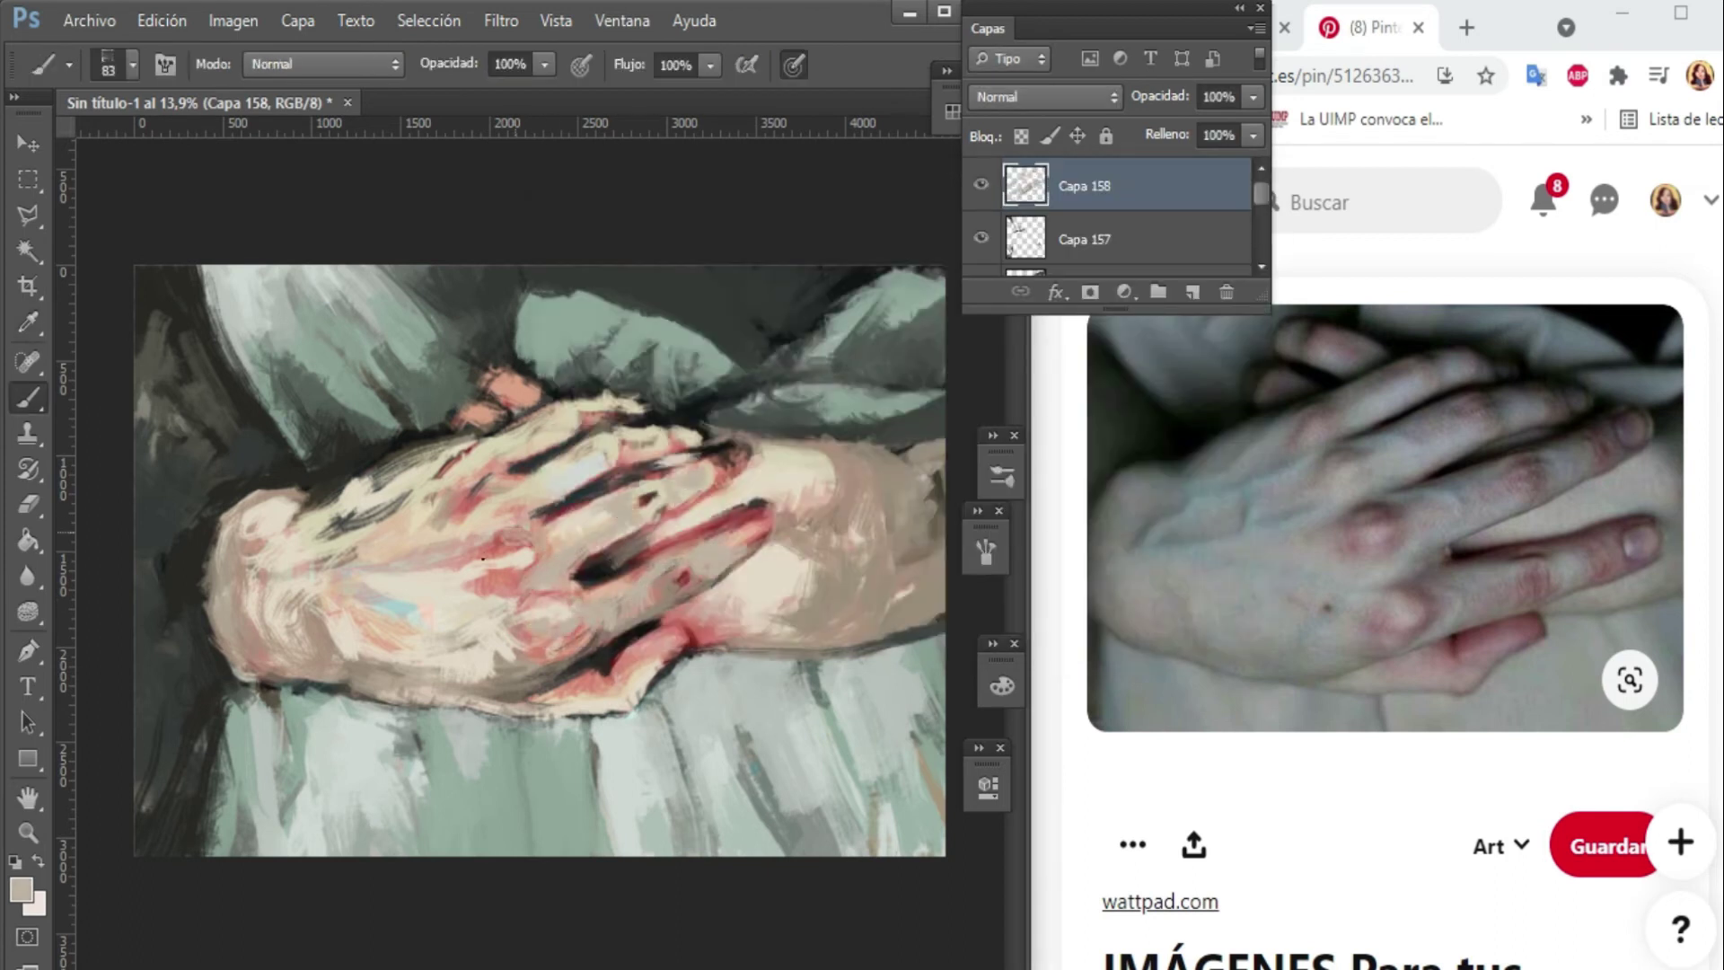
key("ctrl+shift+alt+n")
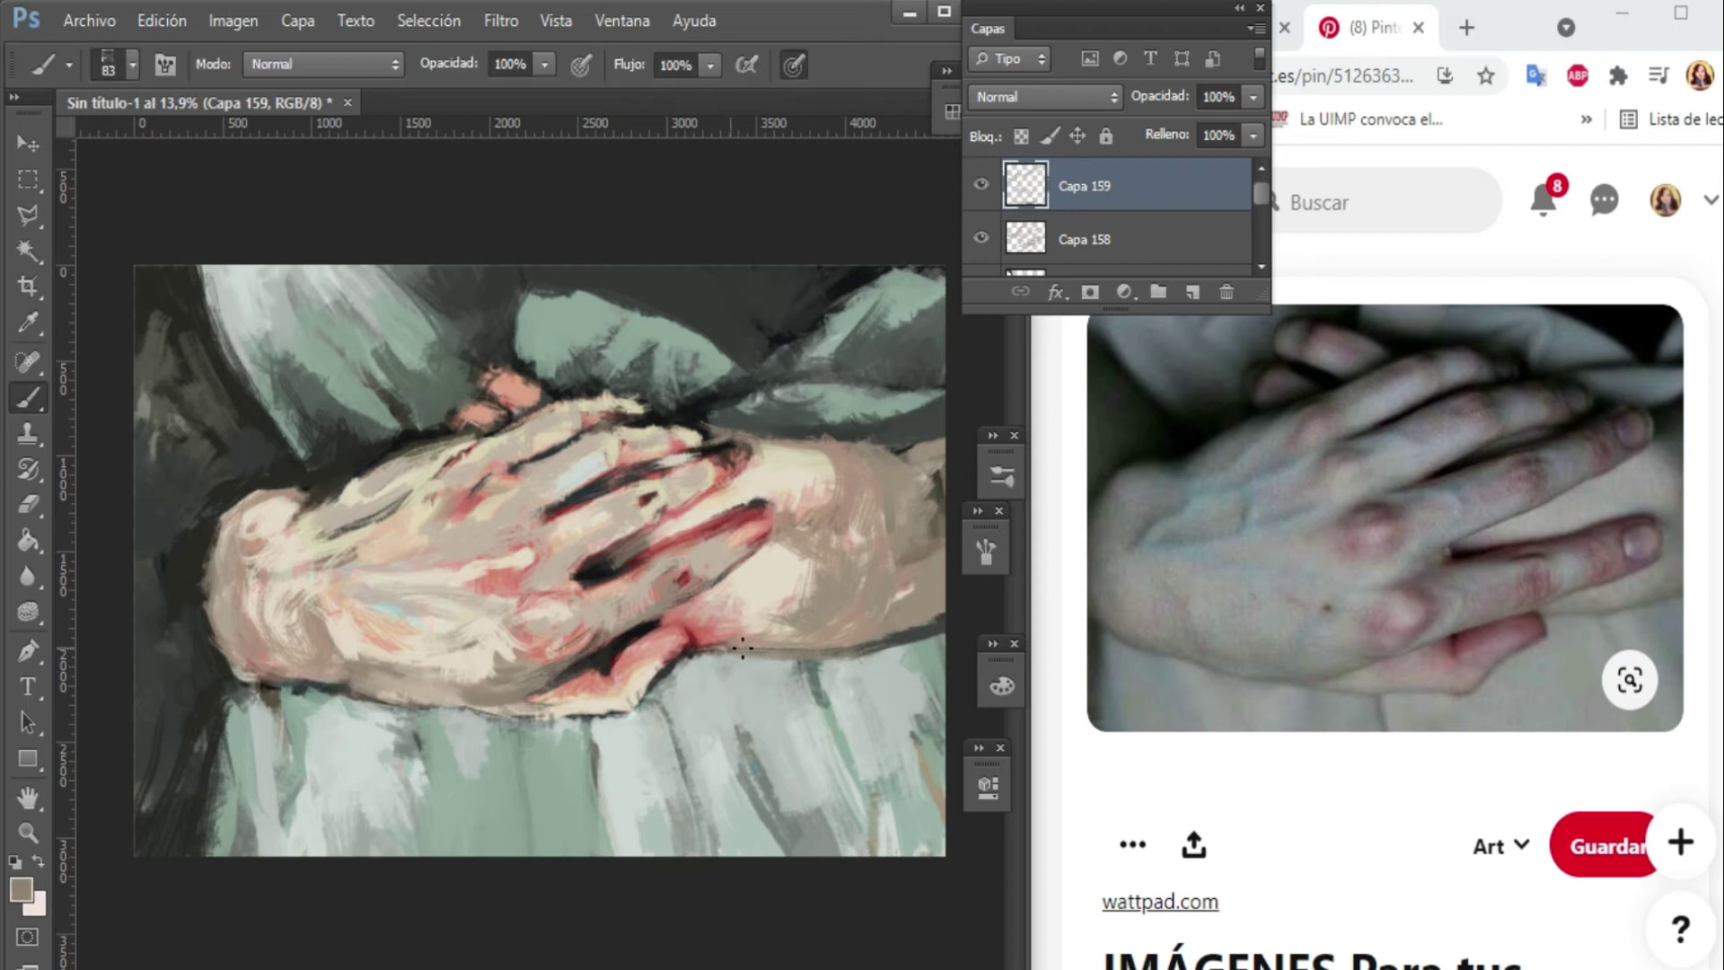
left_click(377, 716, "alt")
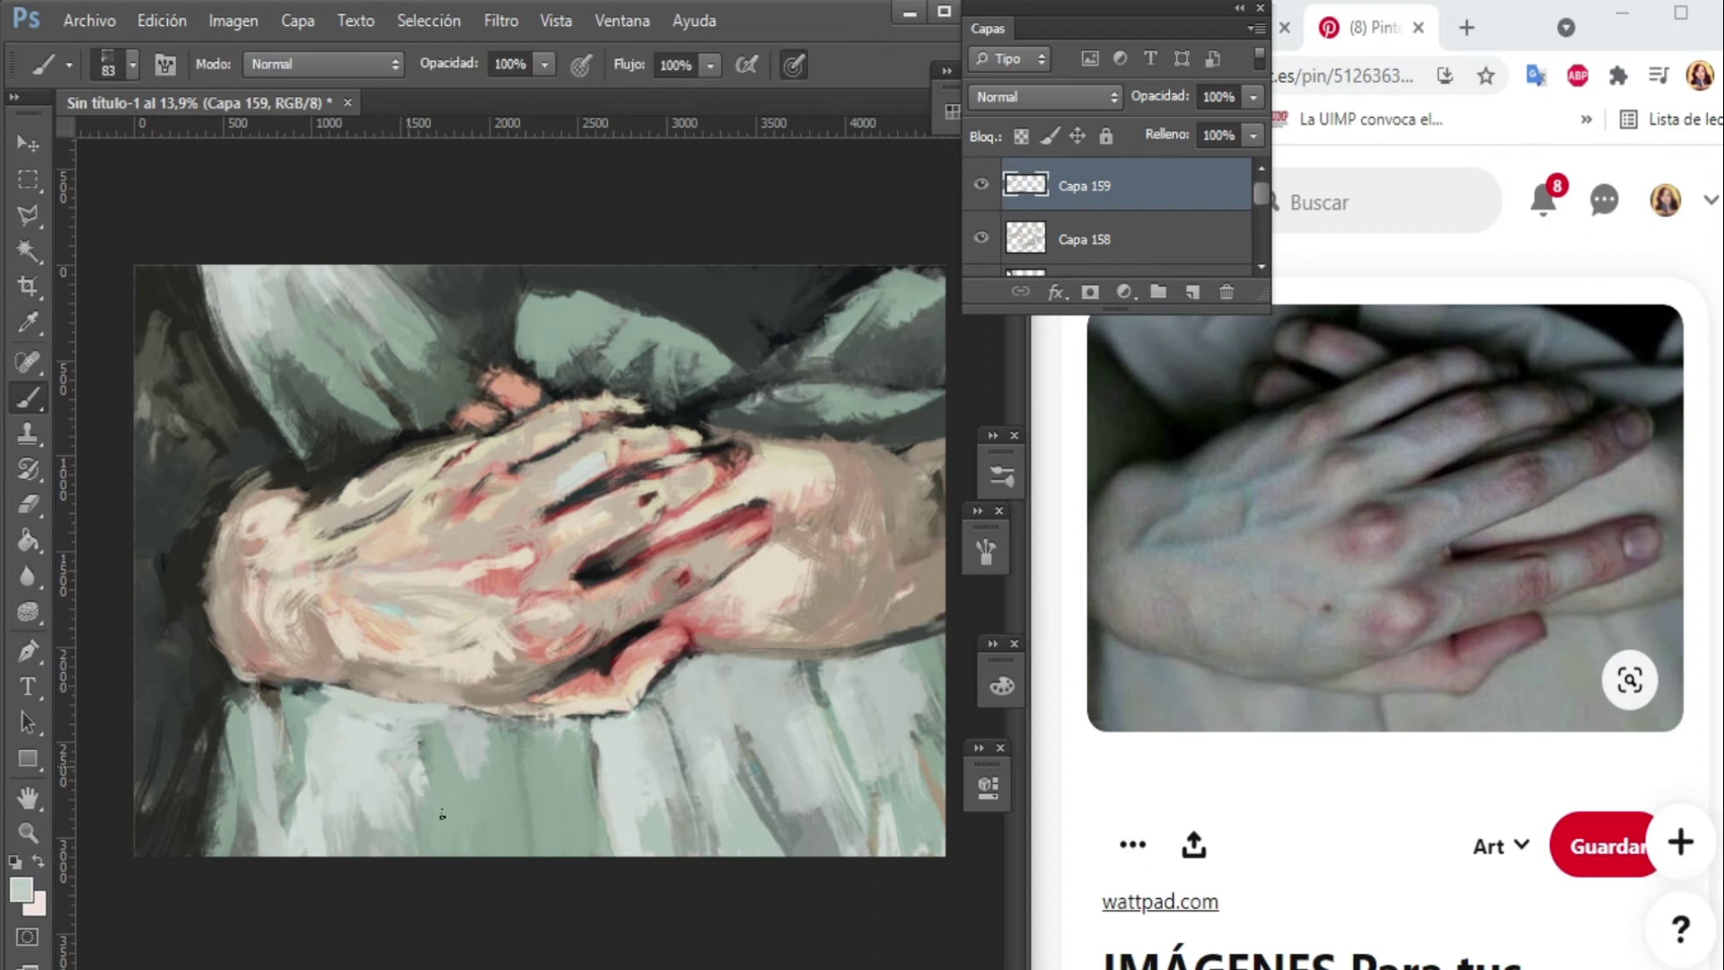
Lighten the cloth below the hand and the dark cloth at the lower left.
left_click_drag(441, 815, 571, 754)
mouse_move(270, 683)
left_mouse_down()
mouse_move(279, 755)
mouse_move(220, 844)
left_mouse_up()
left_click_drag(206, 669, 220, 728)
On a new layer, paint light grey-green folds across the upper and upper-left cloth.
left_click(1193, 292)
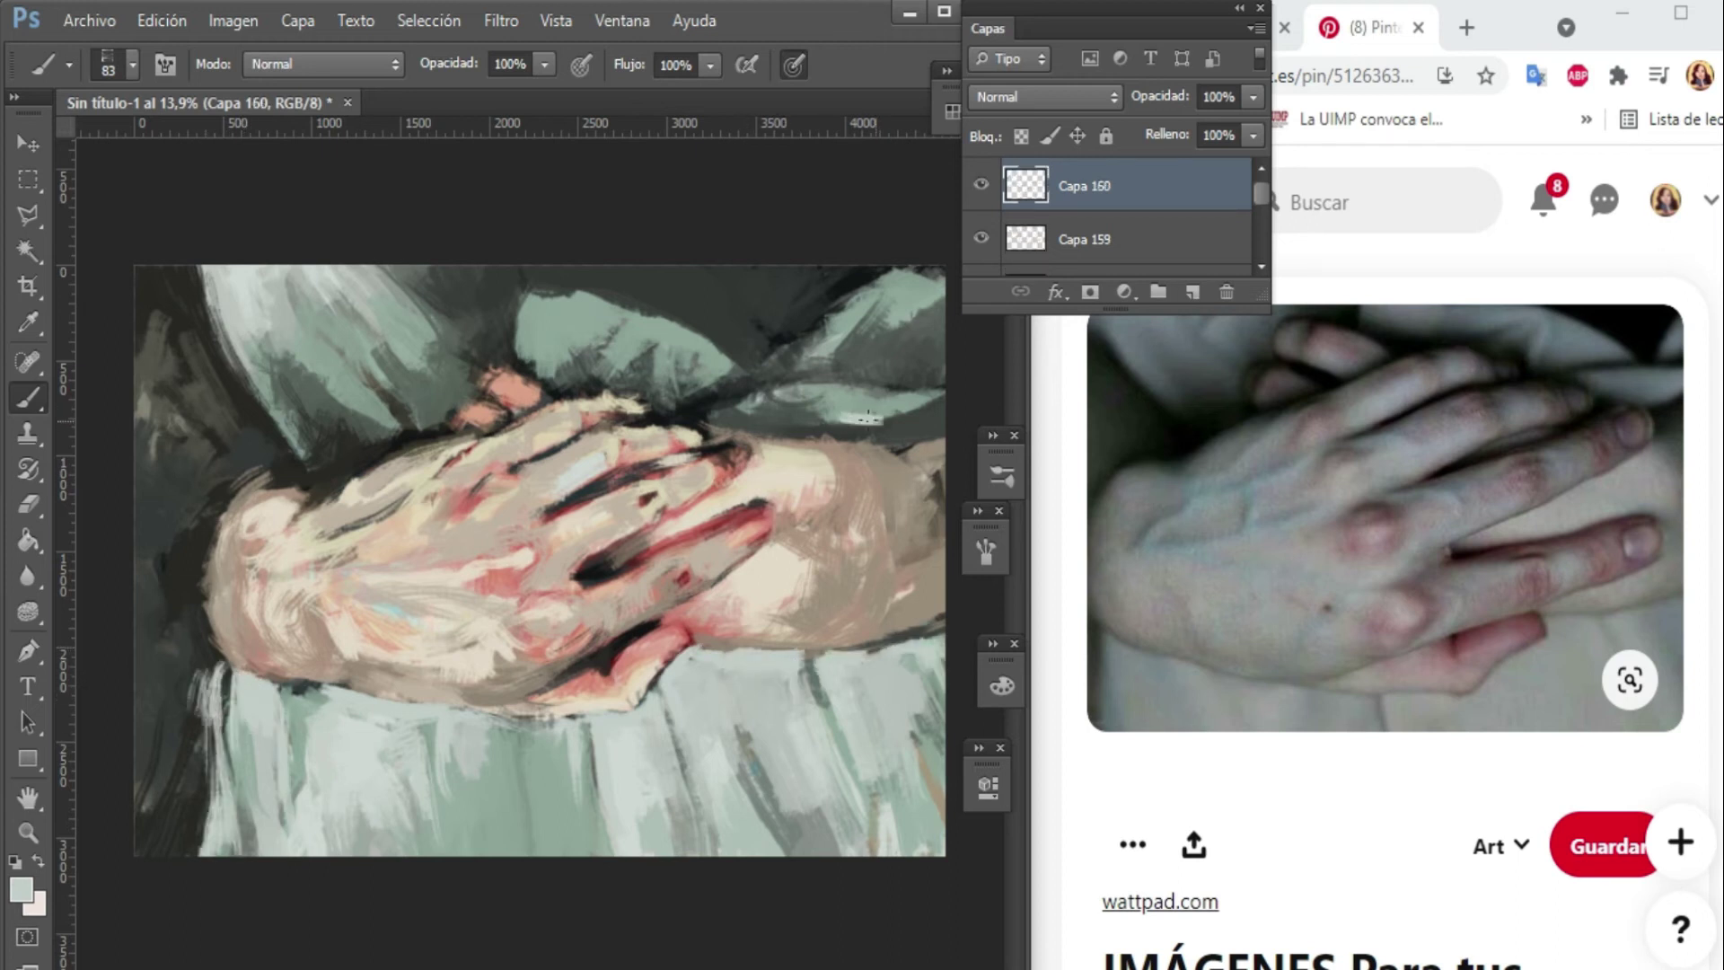
mouse_move(931, 403)
left_mouse_down()
mouse_move(774, 395)
mouse_move(884, 278)
left_mouse_up()
mouse_move(758, 386)
left_mouse_down()
mouse_move(619, 331)
mouse_move(543, 346)
left_mouse_up()
left_click_drag(575, 269, 485, 346)
left_click_drag(305, 268, 180, 472)
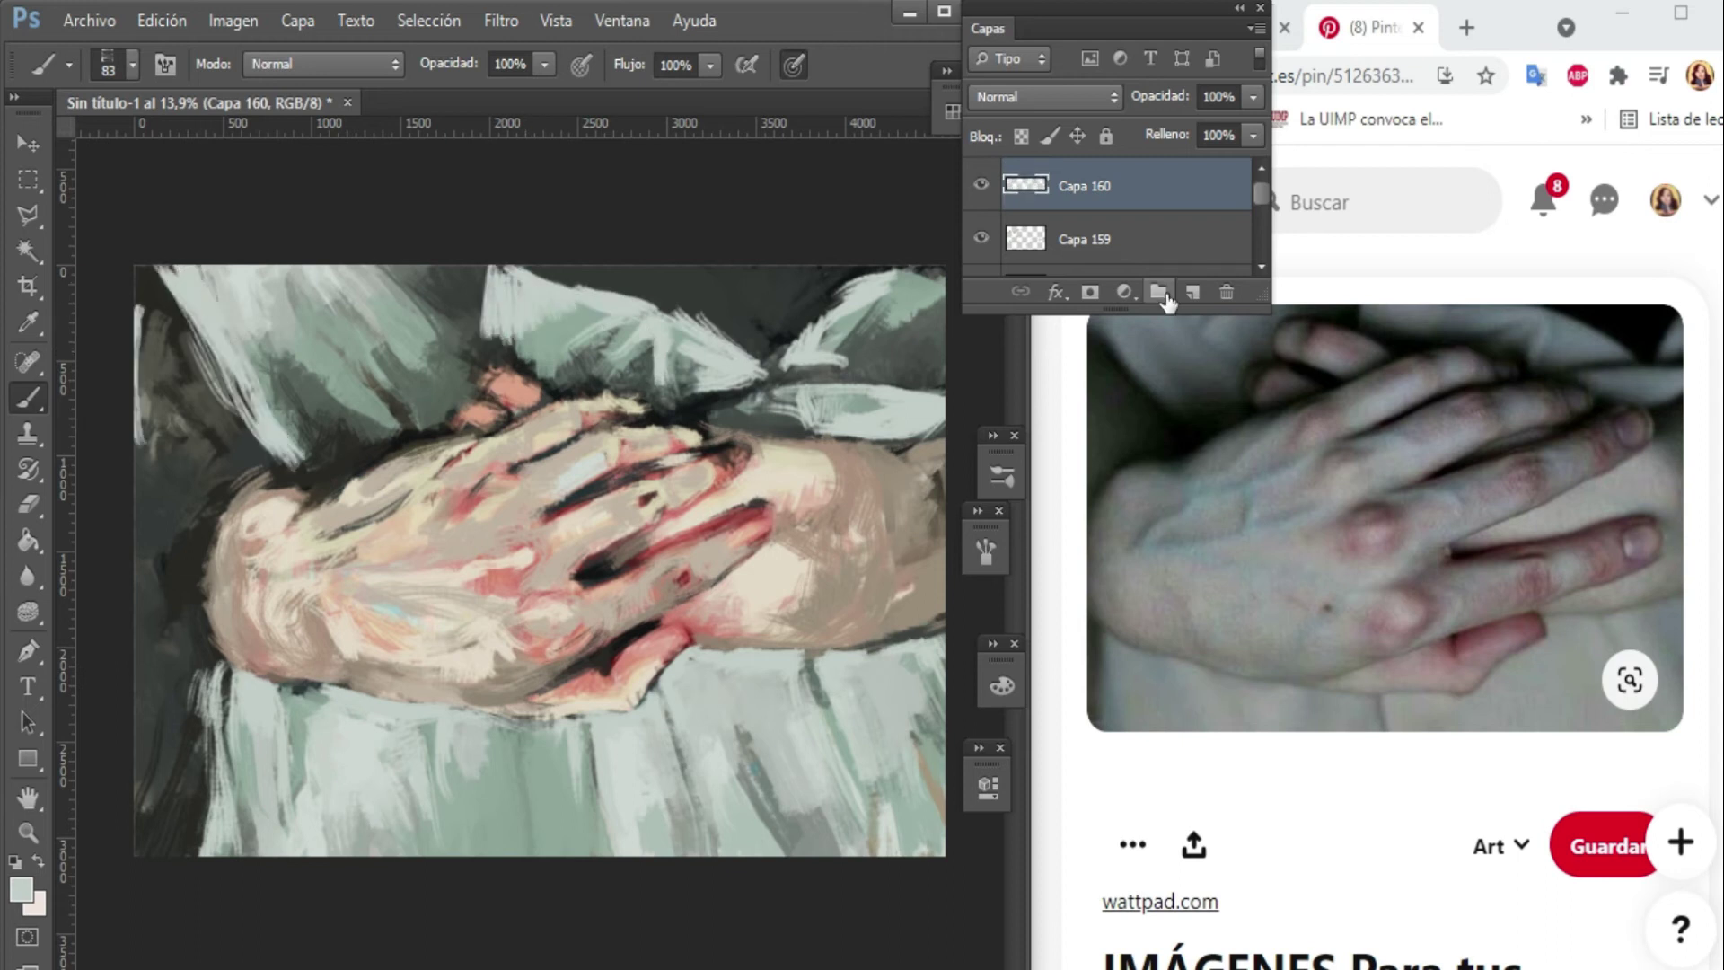
On another new layer, add light strokes to the upper-left cloth and re-pick the colour.
left_click(1192, 292)
left_click_drag(229, 395, 148, 272)
left_click_drag(234, 327, 166, 431)
left_click(256, 386, "alt")
On a new layer, paint grey-green strokes across the upper cloth.
key("ctrl+shift+alt+n")
left_click_drag(270, 445, 253, 345)
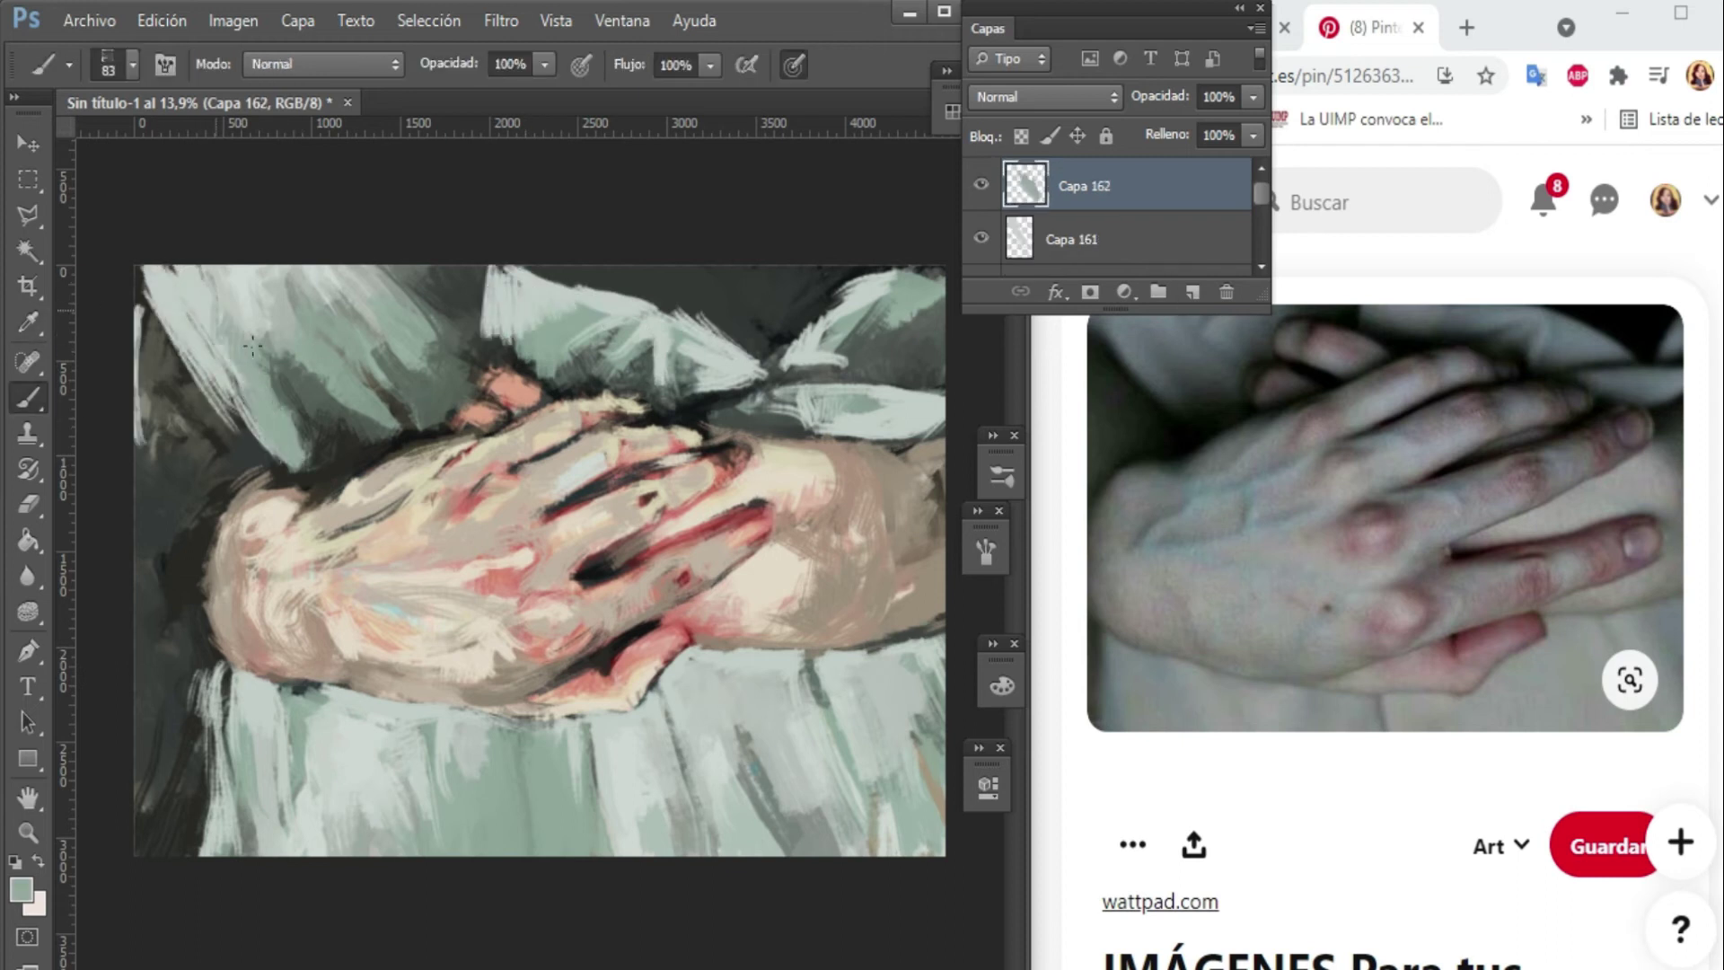
left_click_drag(435, 316, 413, 270)
left_click_drag(539, 296, 619, 324)
left_click_drag(490, 363, 539, 292)
left_click_drag(588, 368, 660, 334)
On a new layer, paint around the hand's upper left and darken the upper cloth folds.
key("ctrl+shift+alt+n")
key("ctrl+shift+alt+n")
mouse_move(305, 471)
left_mouse_down()
mouse_move(467, 345)
mouse_move(530, 269)
left_mouse_up()
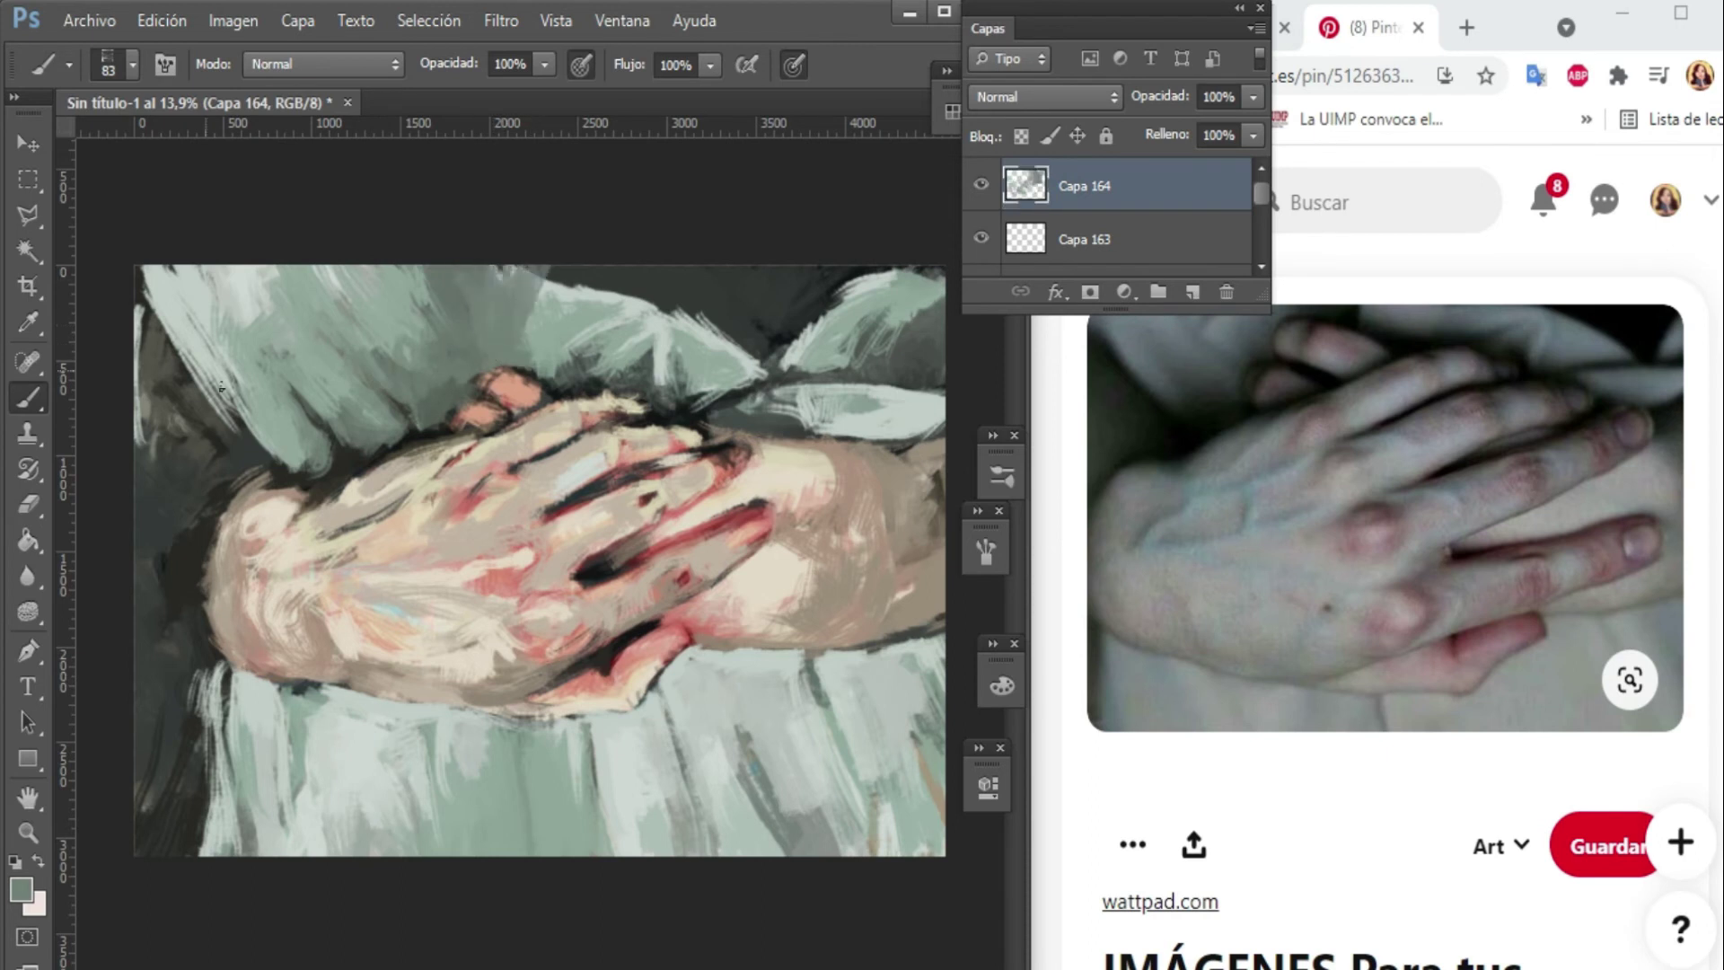
left_click_drag(539, 355, 541, 328)
left_click_drag(682, 404, 750, 345)
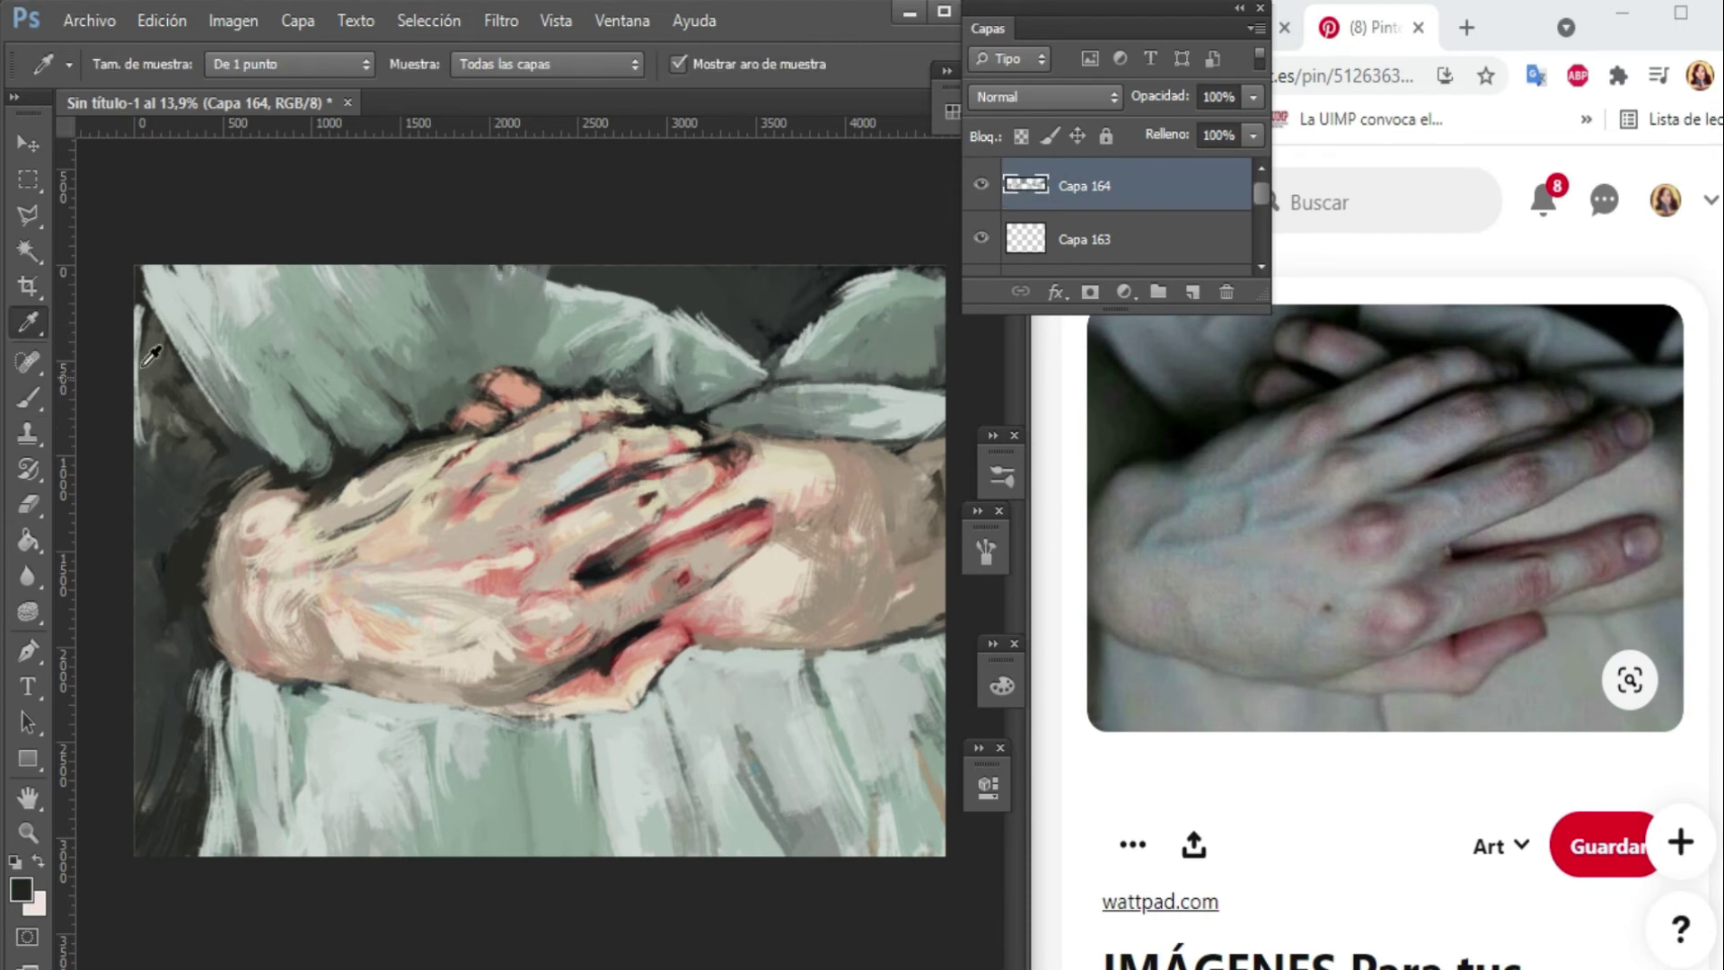
With a lighter sampled colour, stroke over the upper cloth and add a grey lower-left stroke.
left_click(622, 378, "alt")
key("ctrl+shift+alt+n")
mouse_move(510, 363)
left_mouse_down()
mouse_move(682, 279)
mouse_move(764, 368)
left_mouse_up()
mouse_move(934, 377)
left_mouse_down()
mouse_move(880, 269)
mouse_move(836, 426)
left_mouse_up()
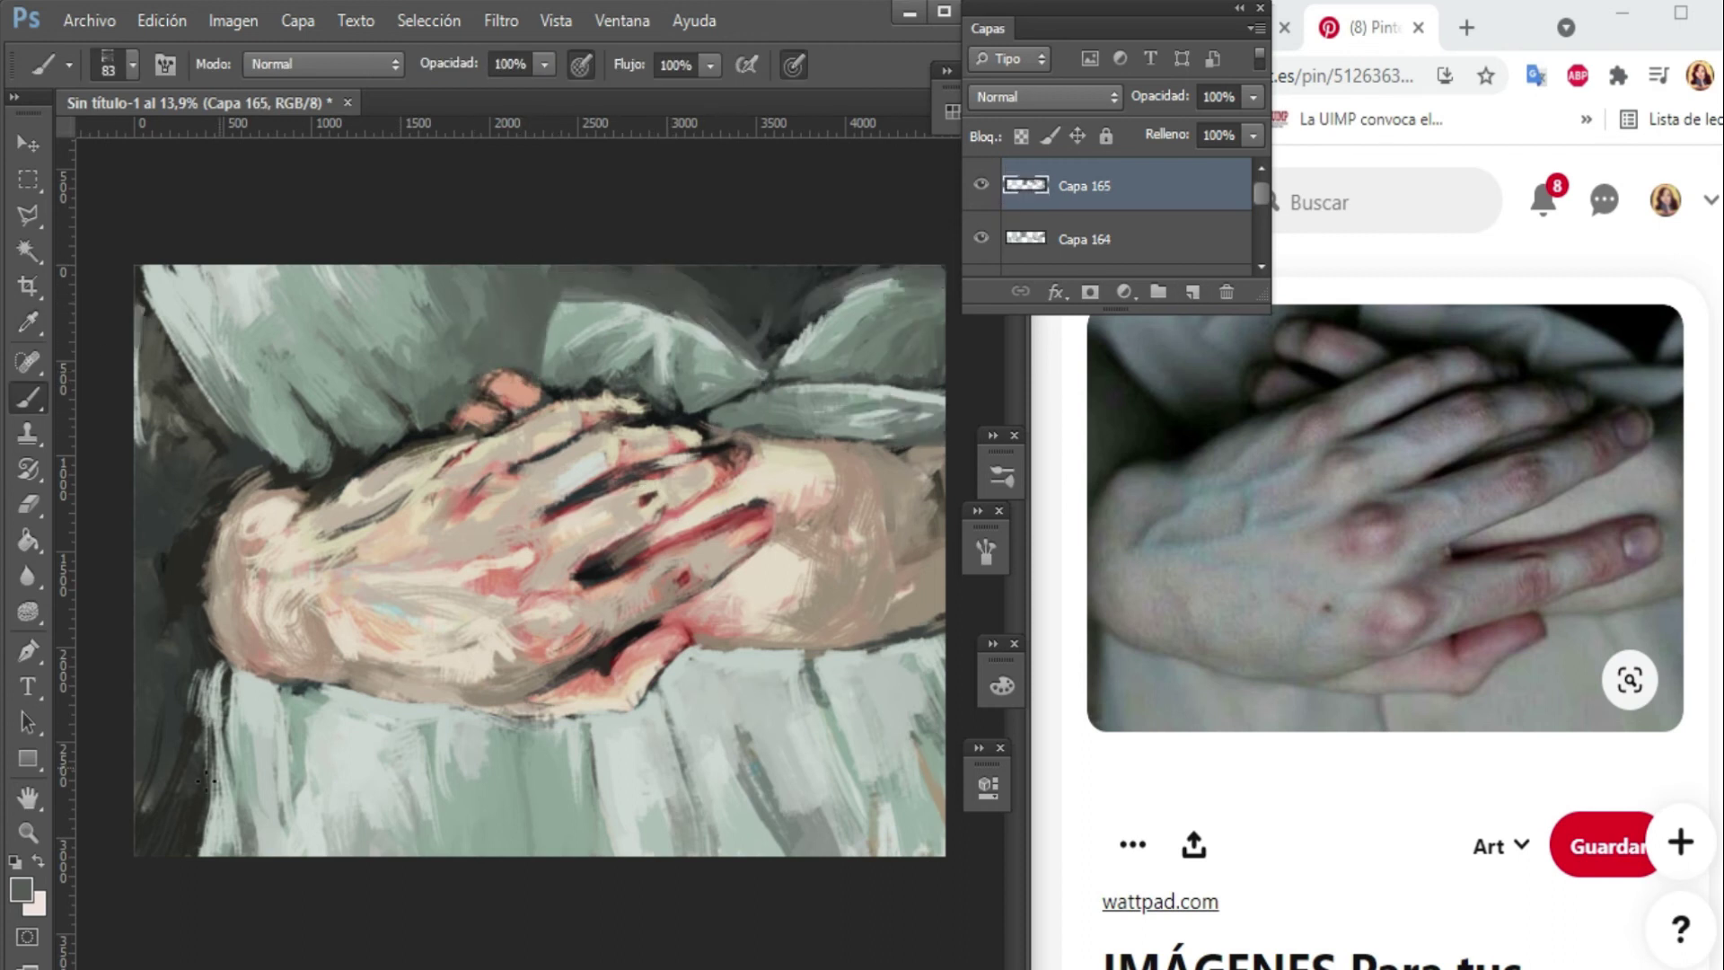
left_click_drag(220, 687, 184, 857)
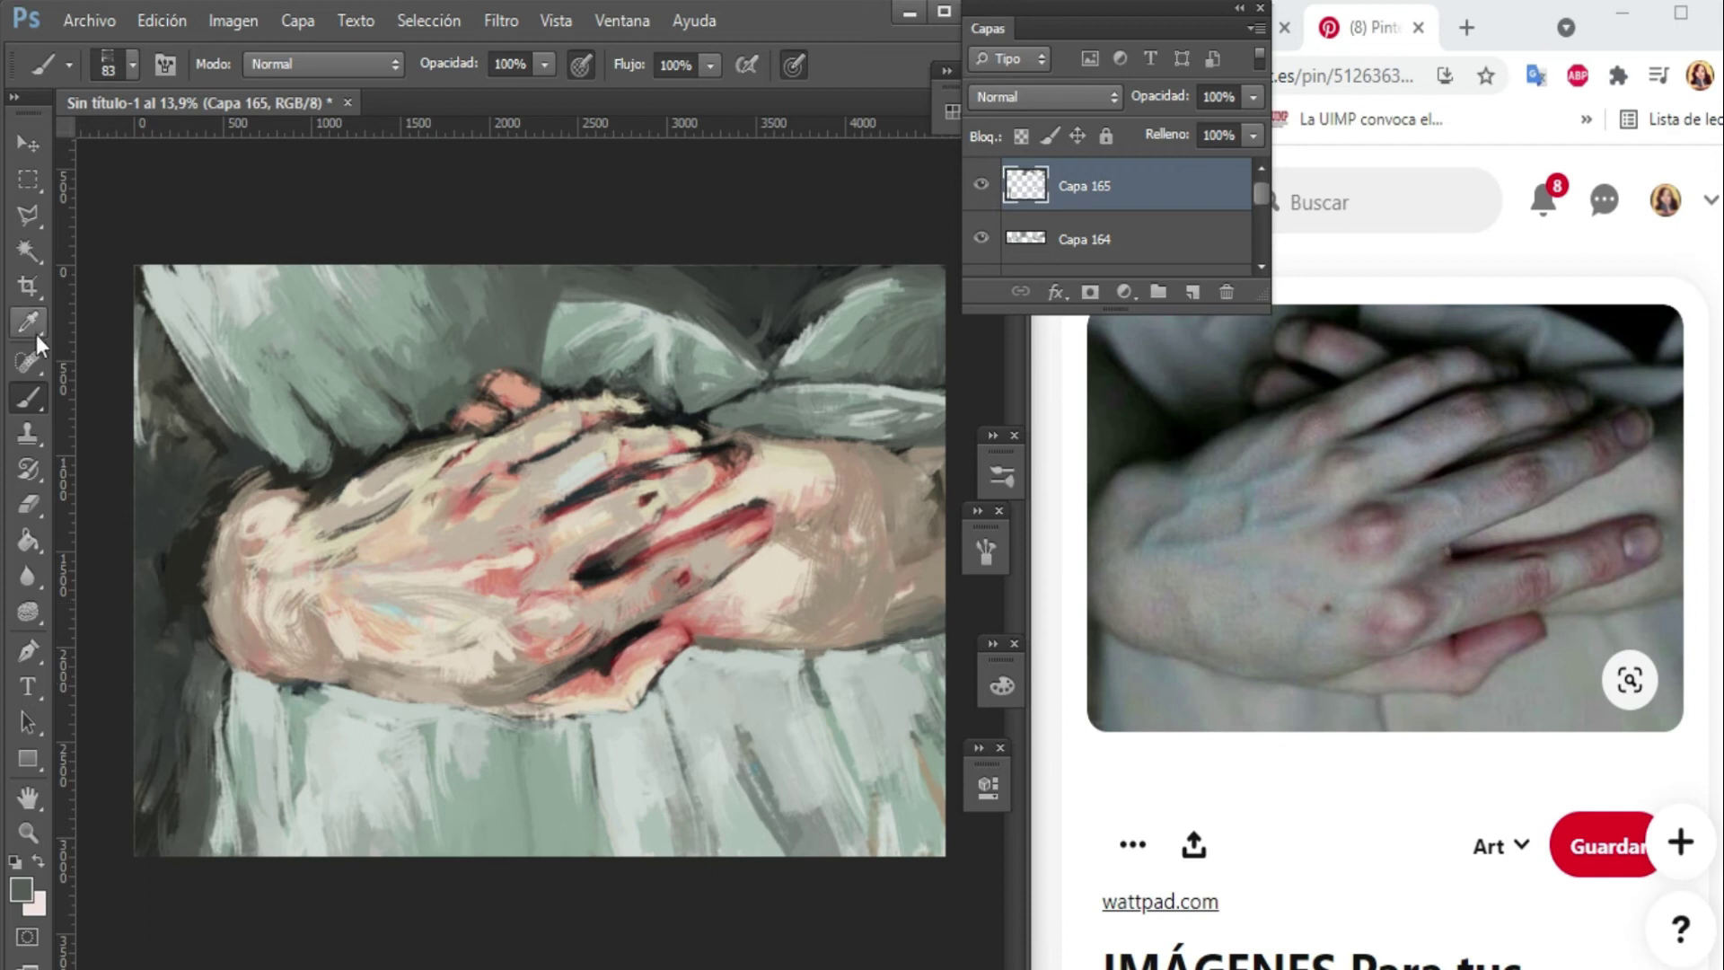
With a darker sampled colour, darken the upper cloth and the right-hand fold in grey-green.
left_click(767, 346, "alt")
key("ctrl+shift+alt+n")
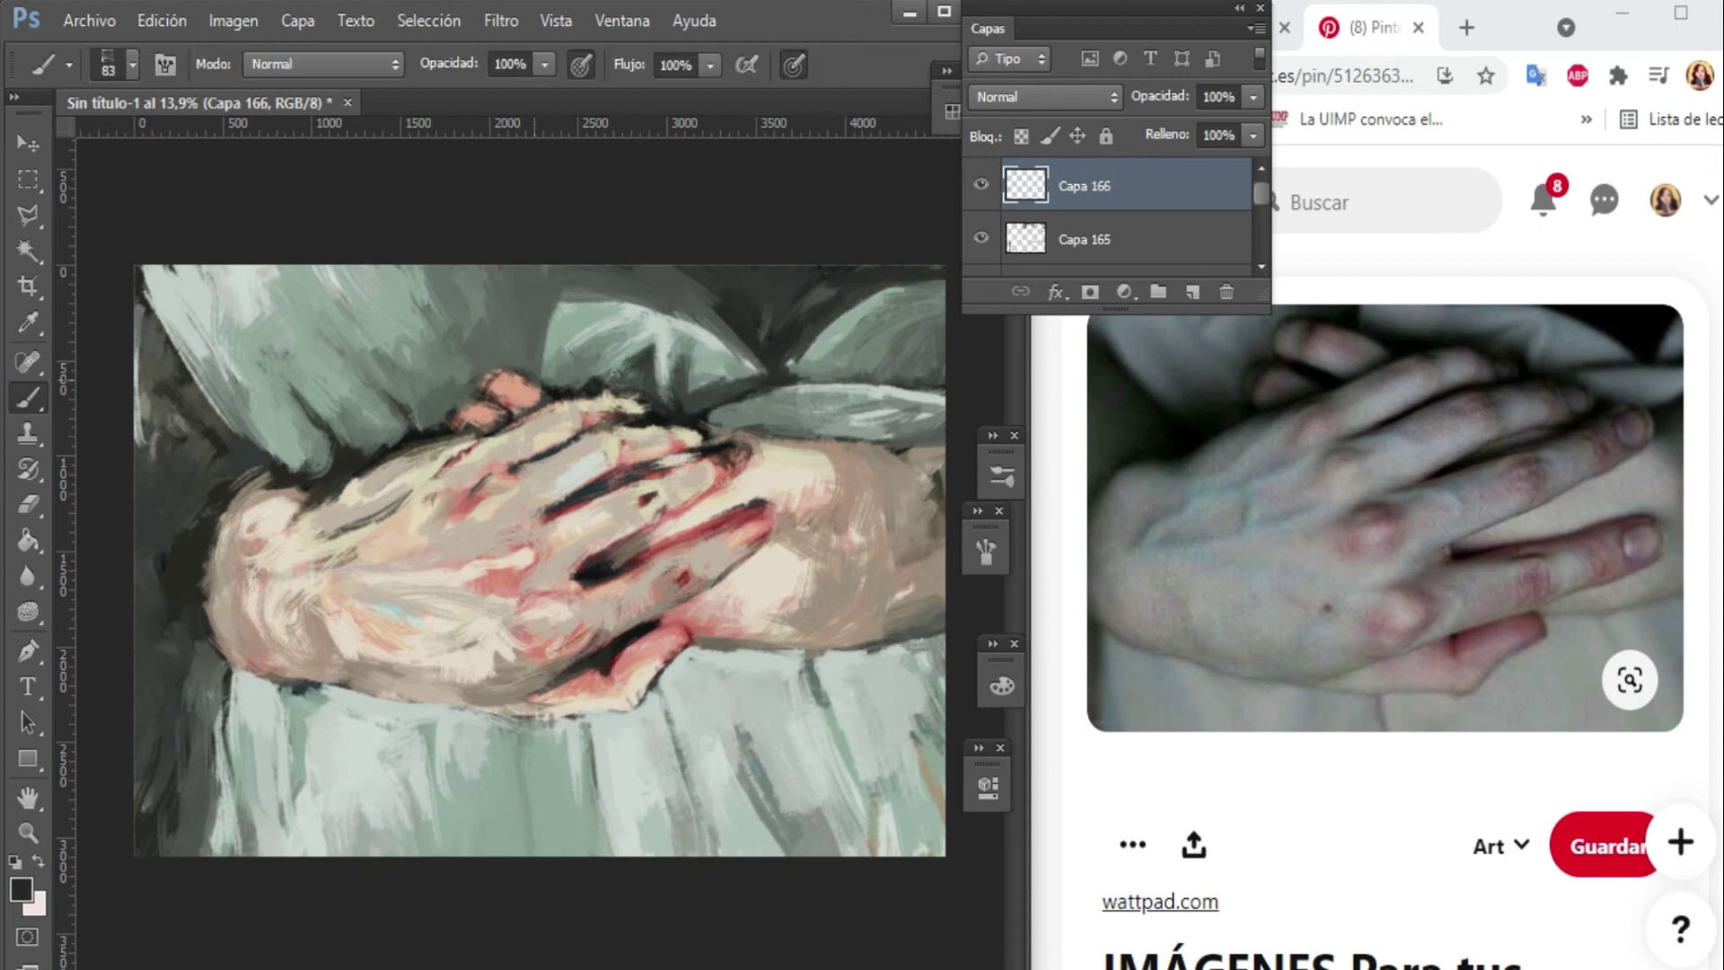
left_click_drag(628, 386, 538, 291)
left_click_drag(539, 369, 466, 267)
left_click_drag(503, 395, 453, 269)
left_click_drag(566, 332, 736, 273)
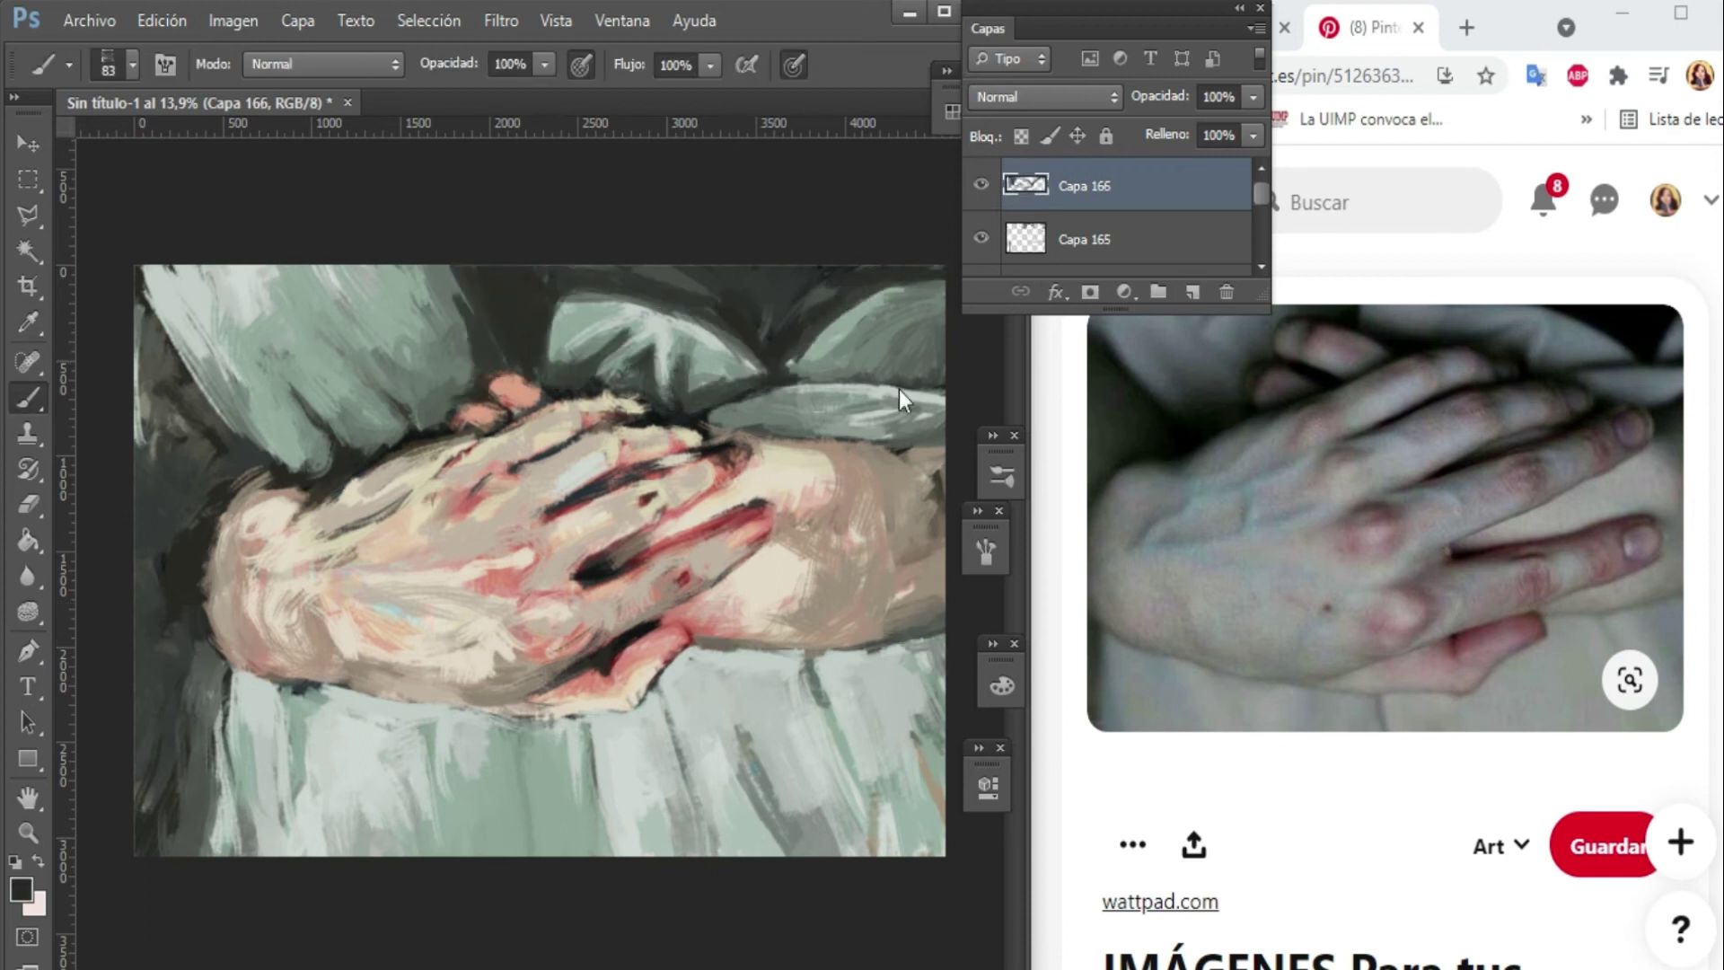
left_click_drag(900, 398, 913, 432)
Darken the left edge, lower-left area and bottom of the painting with dark strokes.
left_click_drag(148, 314, 144, 449)
left_click_drag(224, 296, 143, 413)
left_click_drag(260, 377, 231, 470)
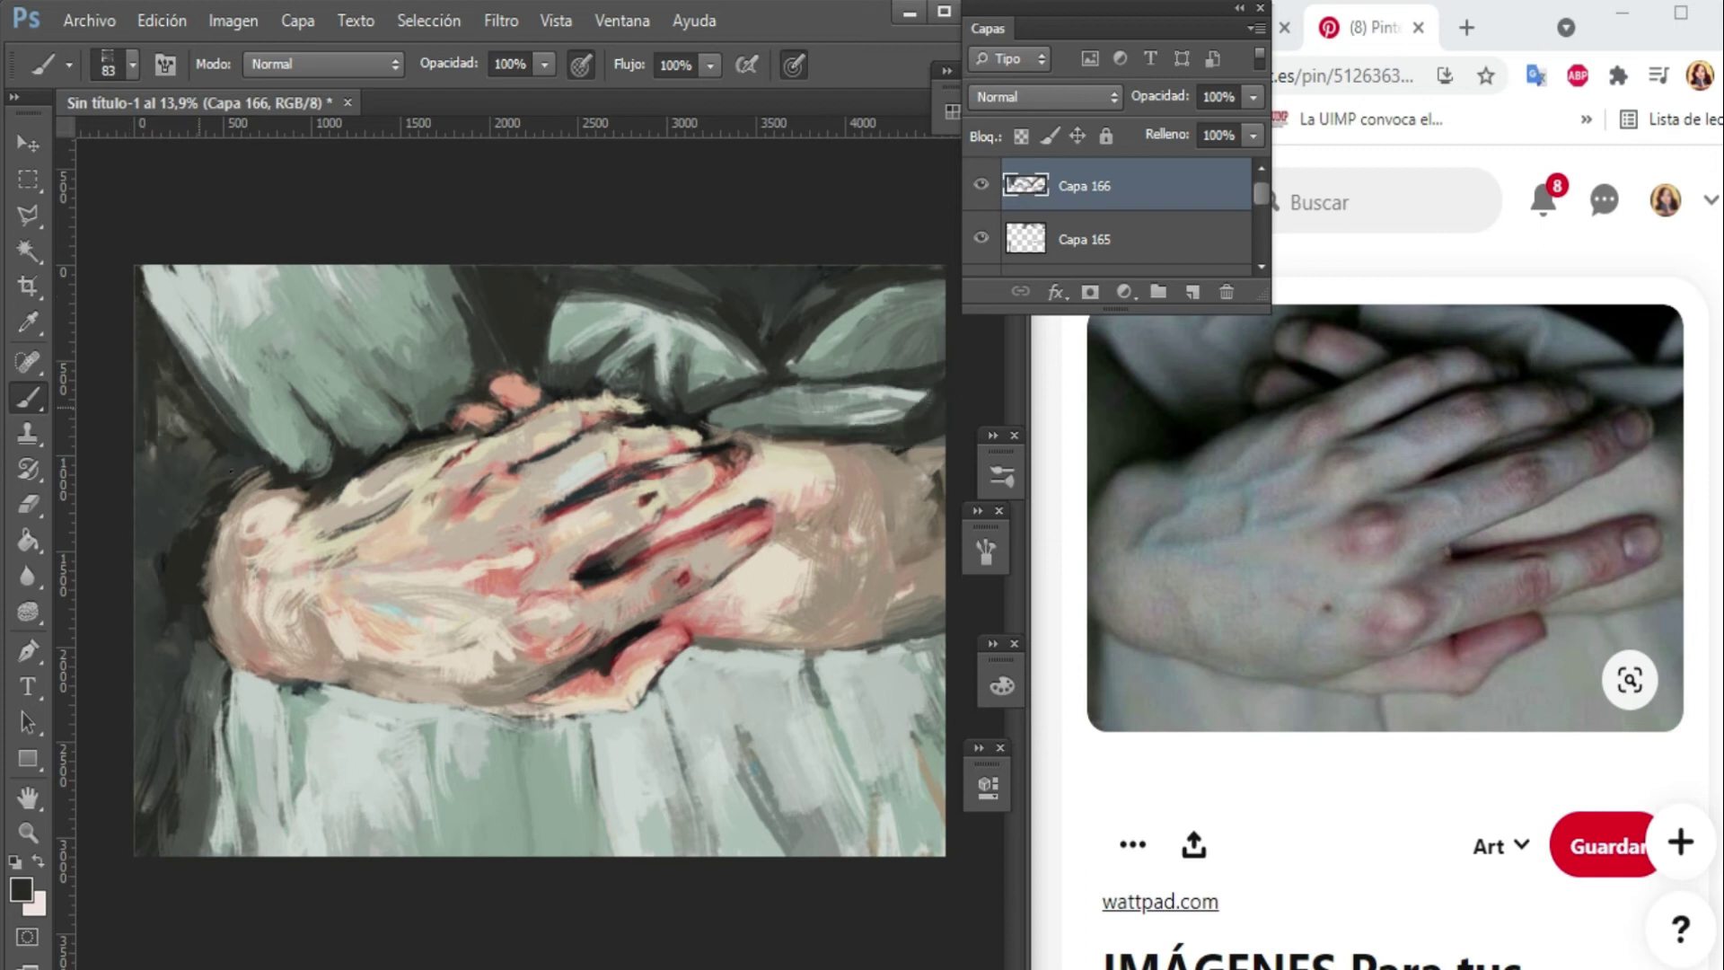
left_click_drag(153, 518, 199, 723)
left_click_drag(600, 853, 583, 709)
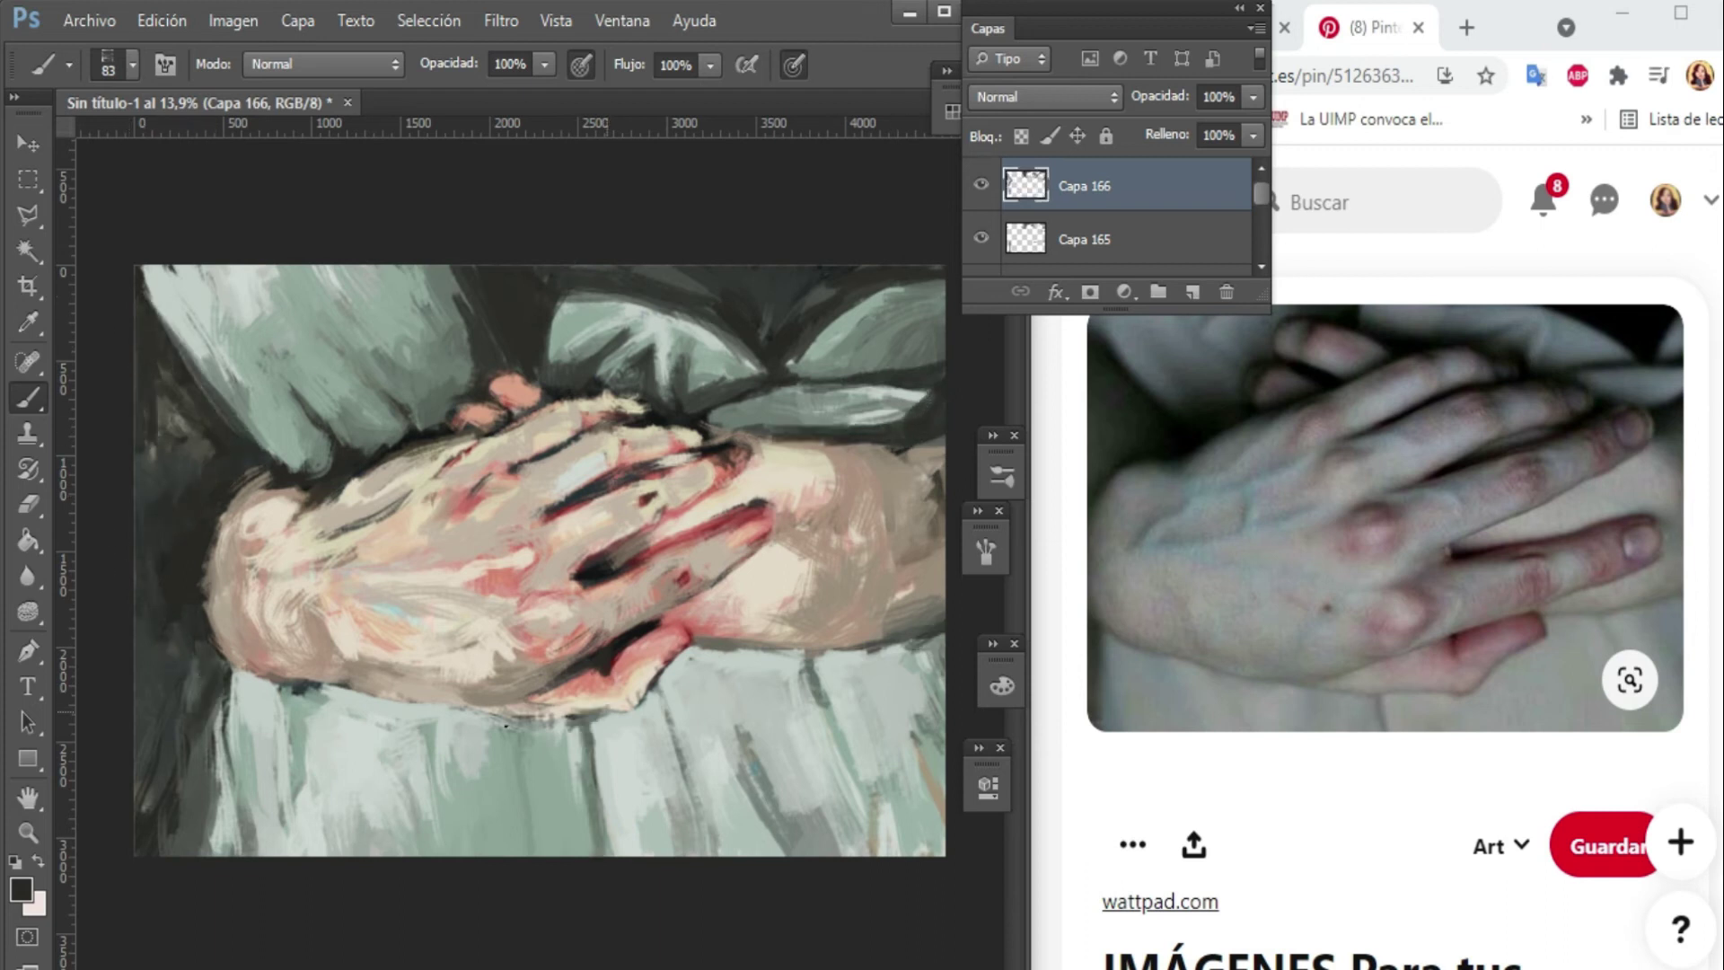
Sample a light grey-green from the painting onto fresh empty layers.
key("ctrl+shift+alt+n")
left_click(639, 483, "alt")
key("ctrl+shift+alt+n")
Paint grey-green strokes across the back of the hand, then sample a light teal and choose a brush shape.
mouse_move(314, 536)
left_mouse_down()
mouse_move(444, 462)
mouse_move(483, 608)
left_mouse_up()
key("ctrl+shift+alt+n")
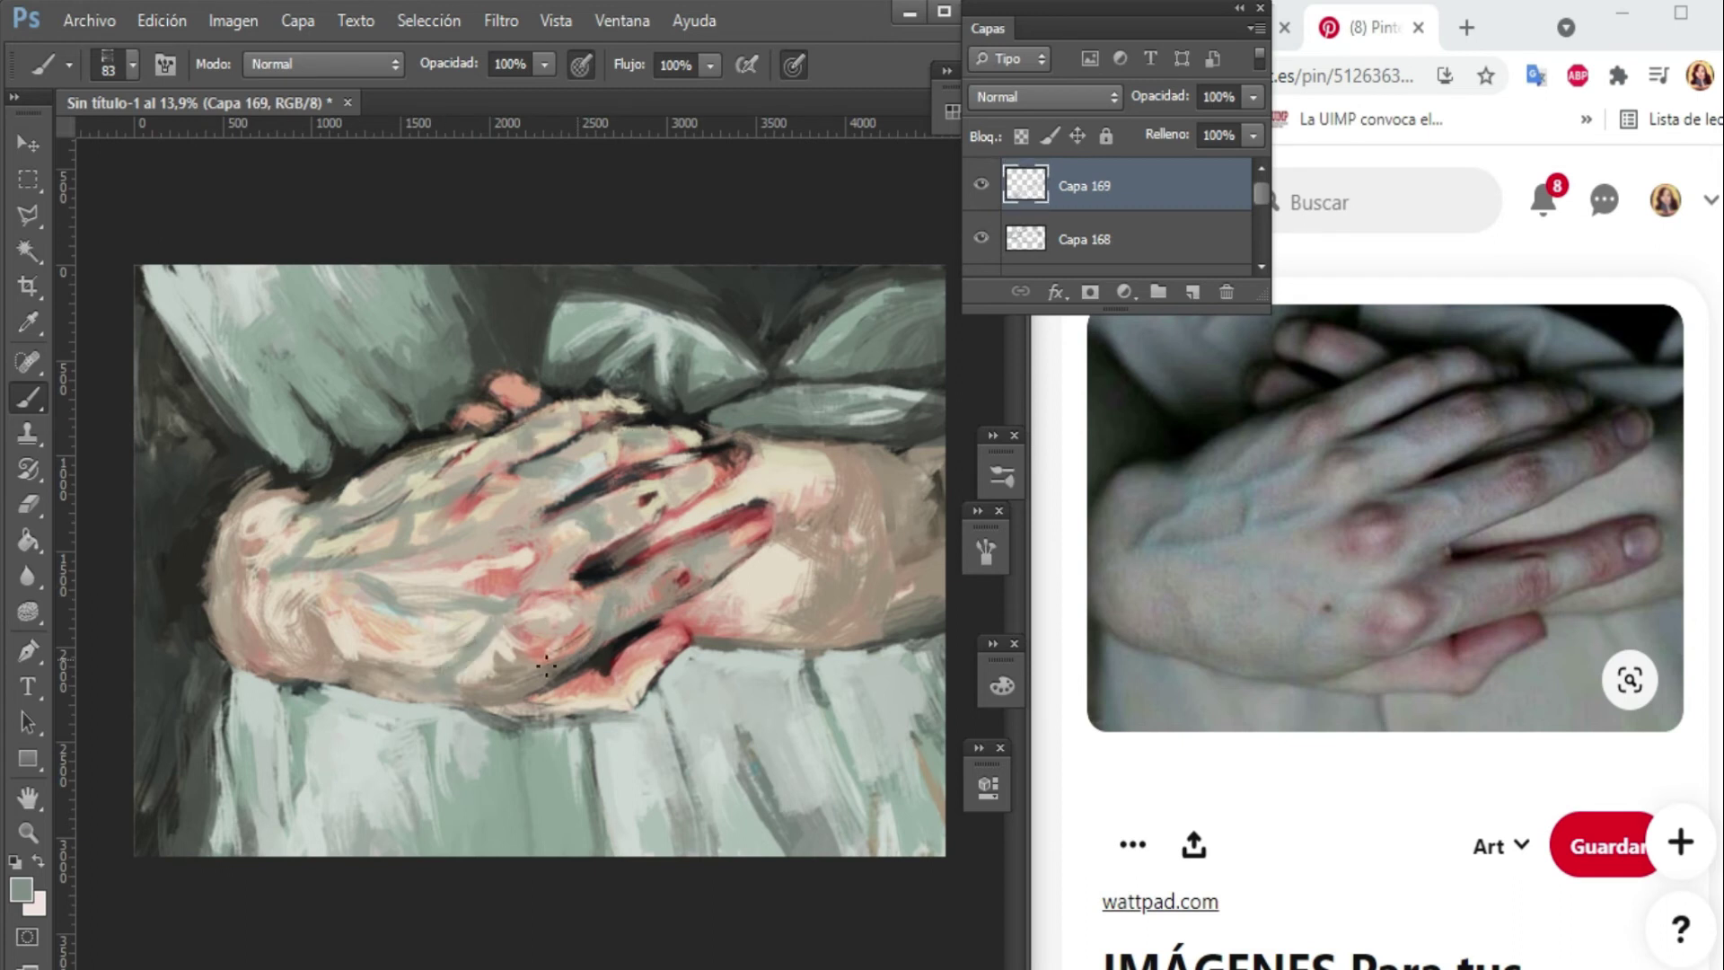
key("ctrl+shift+alt+n")
left_click(21, 889)
left_click(1155, 231)
right_click(558, 395)
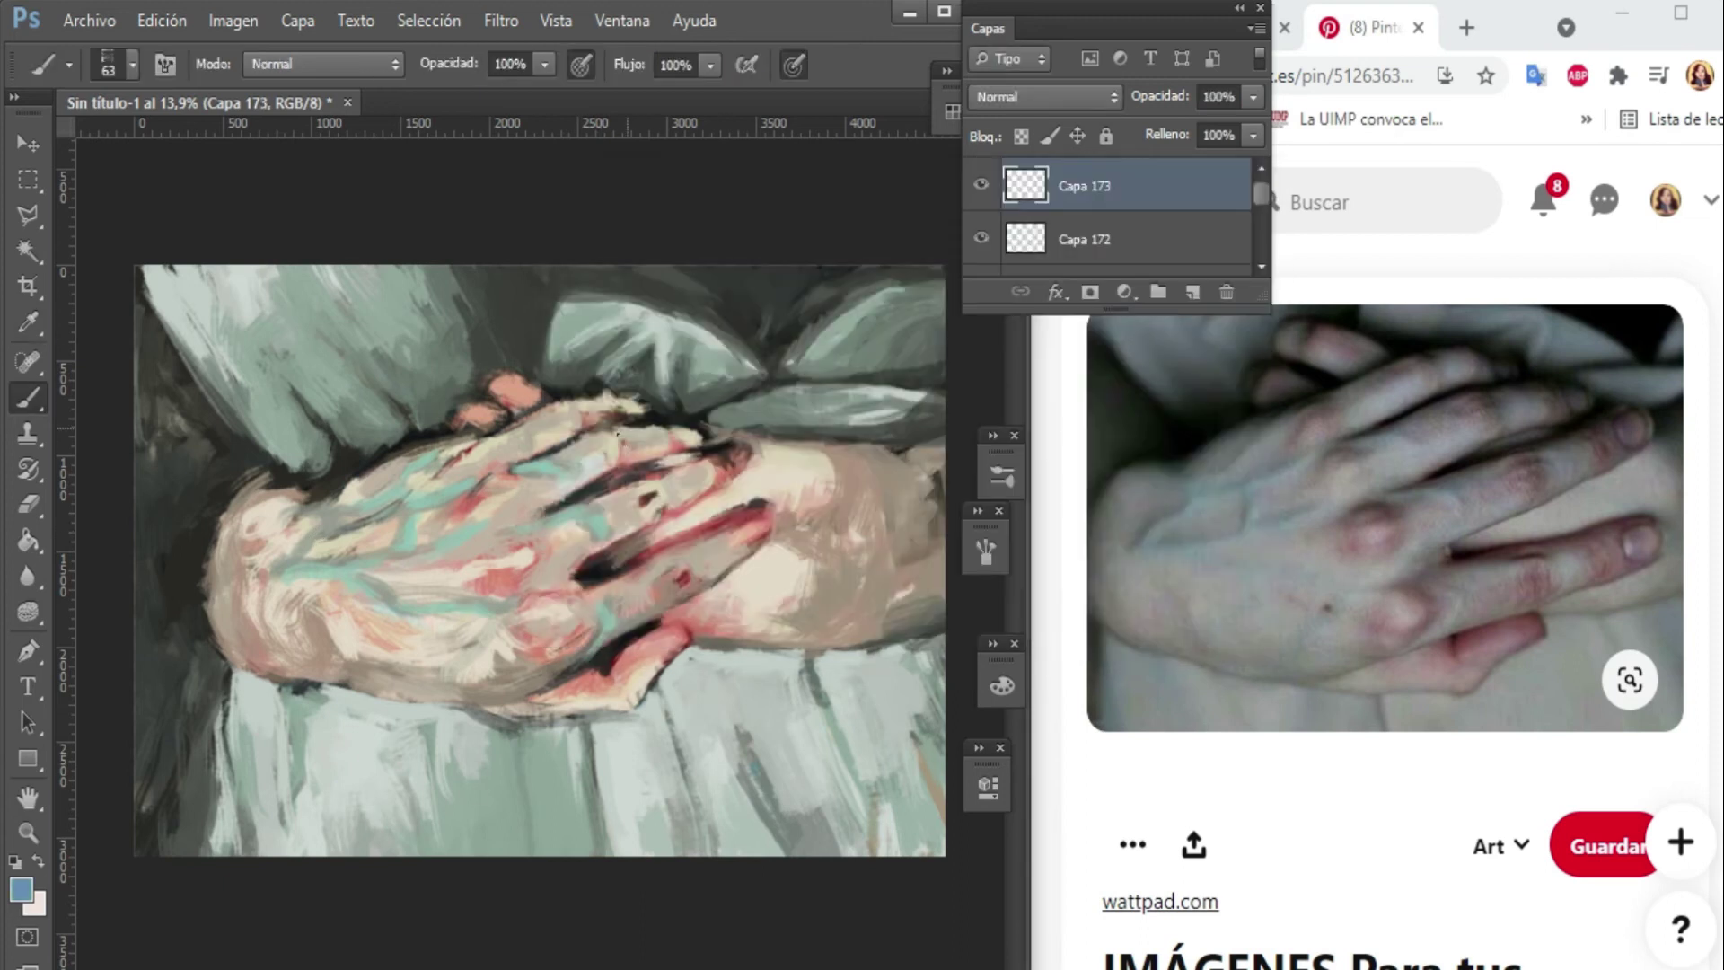
Add bluish strokes across the back of the hand and reddish accents on the knuckles and fingers.
left_click_drag(630, 588, 565, 600)
left_click_drag(400, 540, 354, 552)
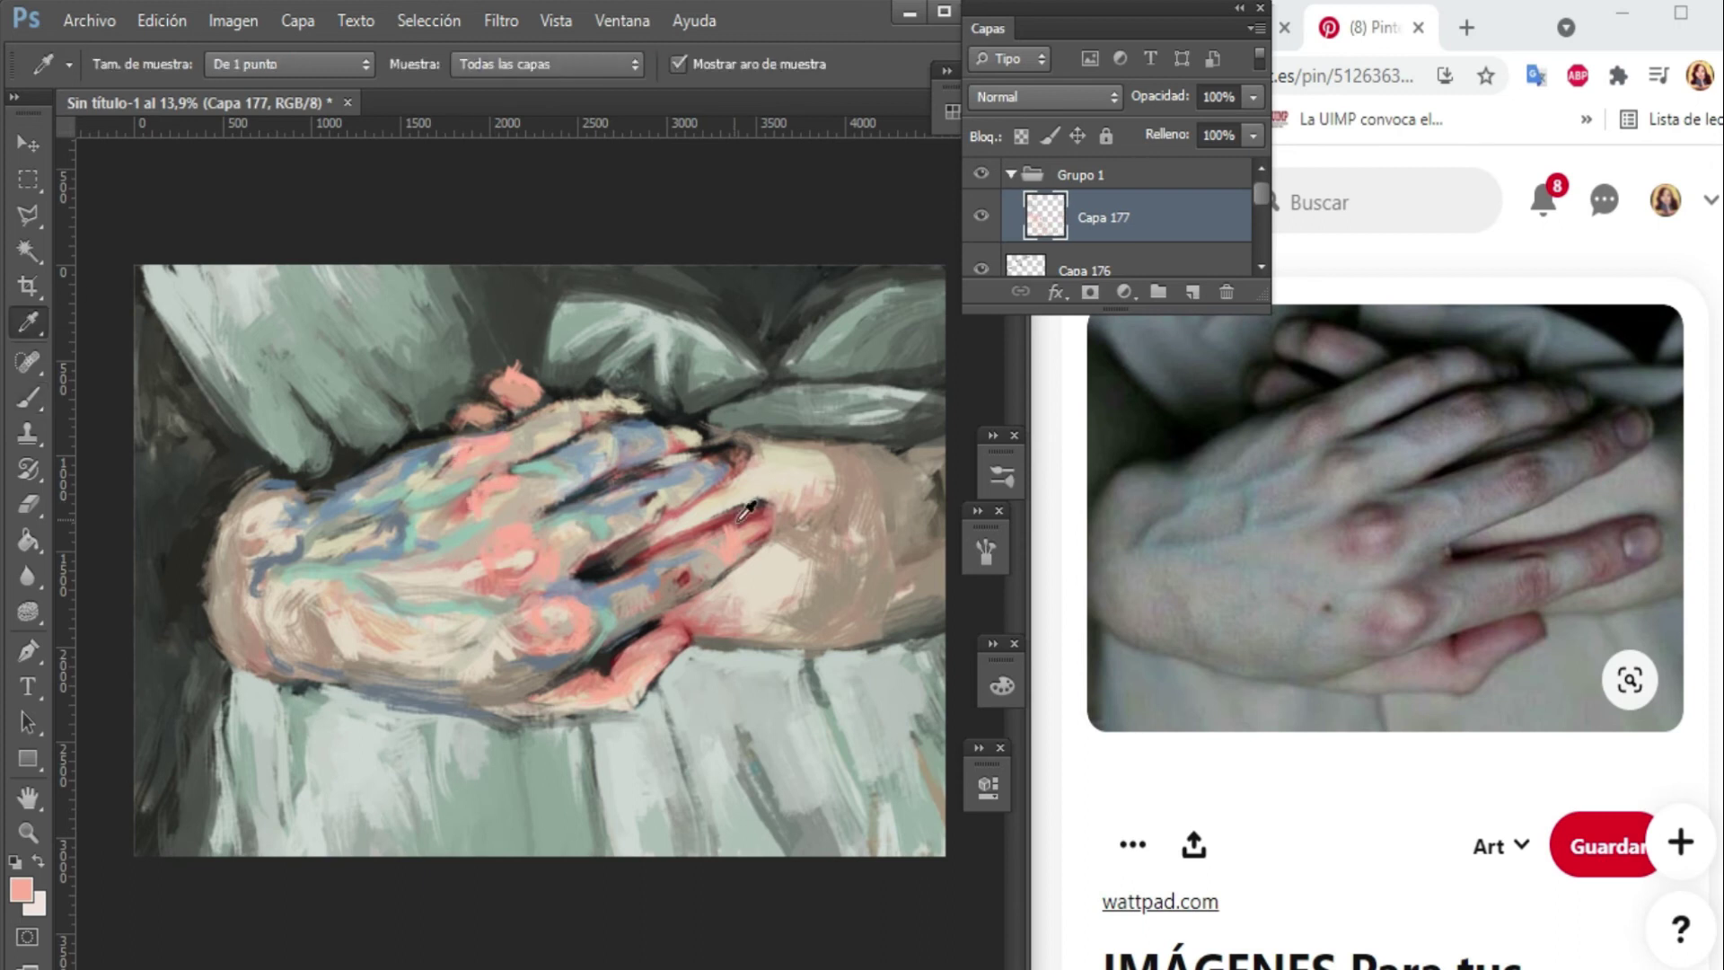
left_click_drag(533, 542, 505, 483)
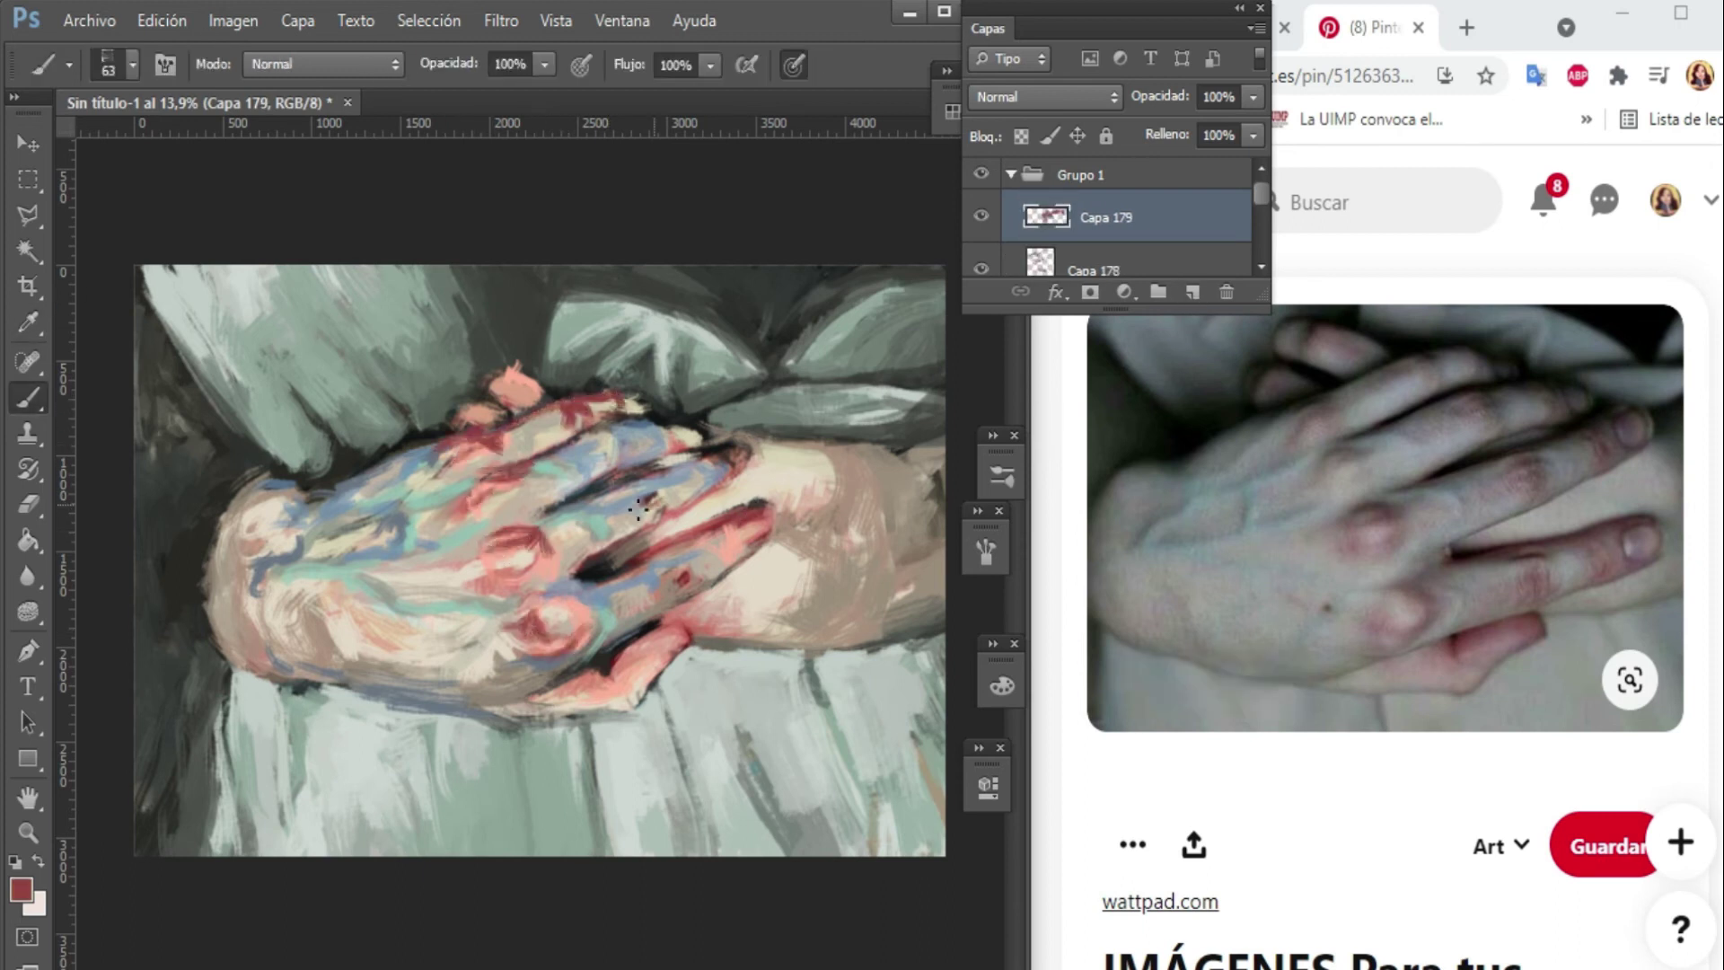
left_click_drag(721, 471, 634, 422)
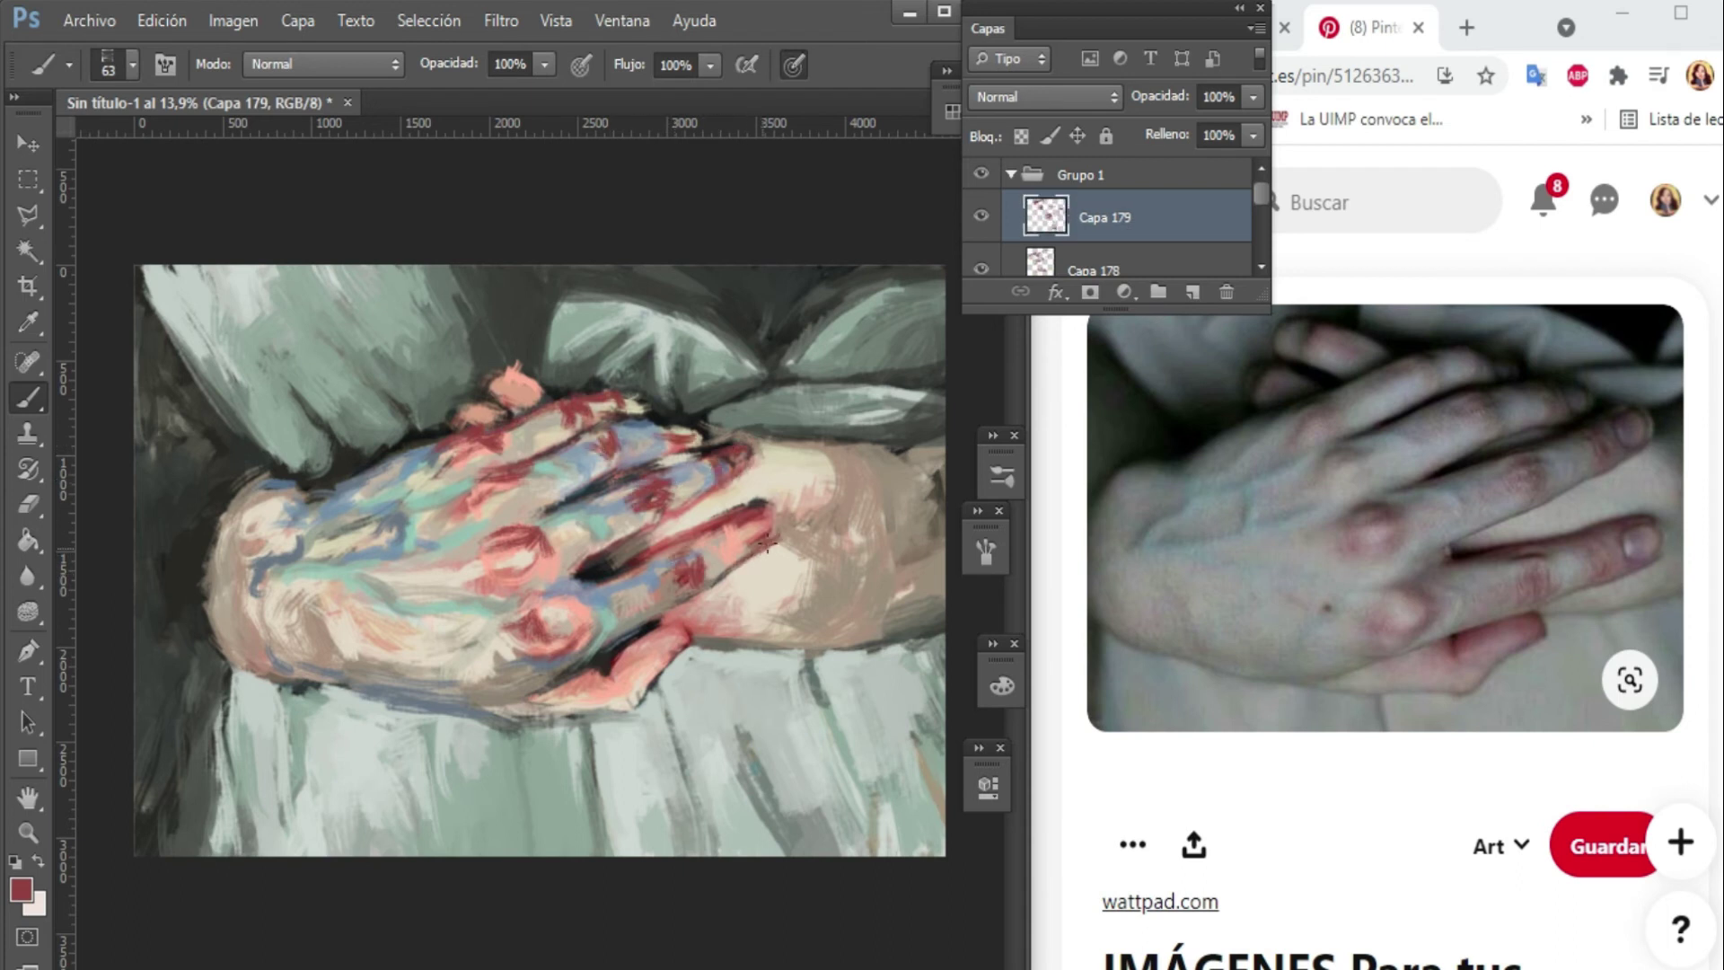
On a new layer, paint light teal-green iridescent strokes over the hand.
key("ctrl+shift+alt+n")
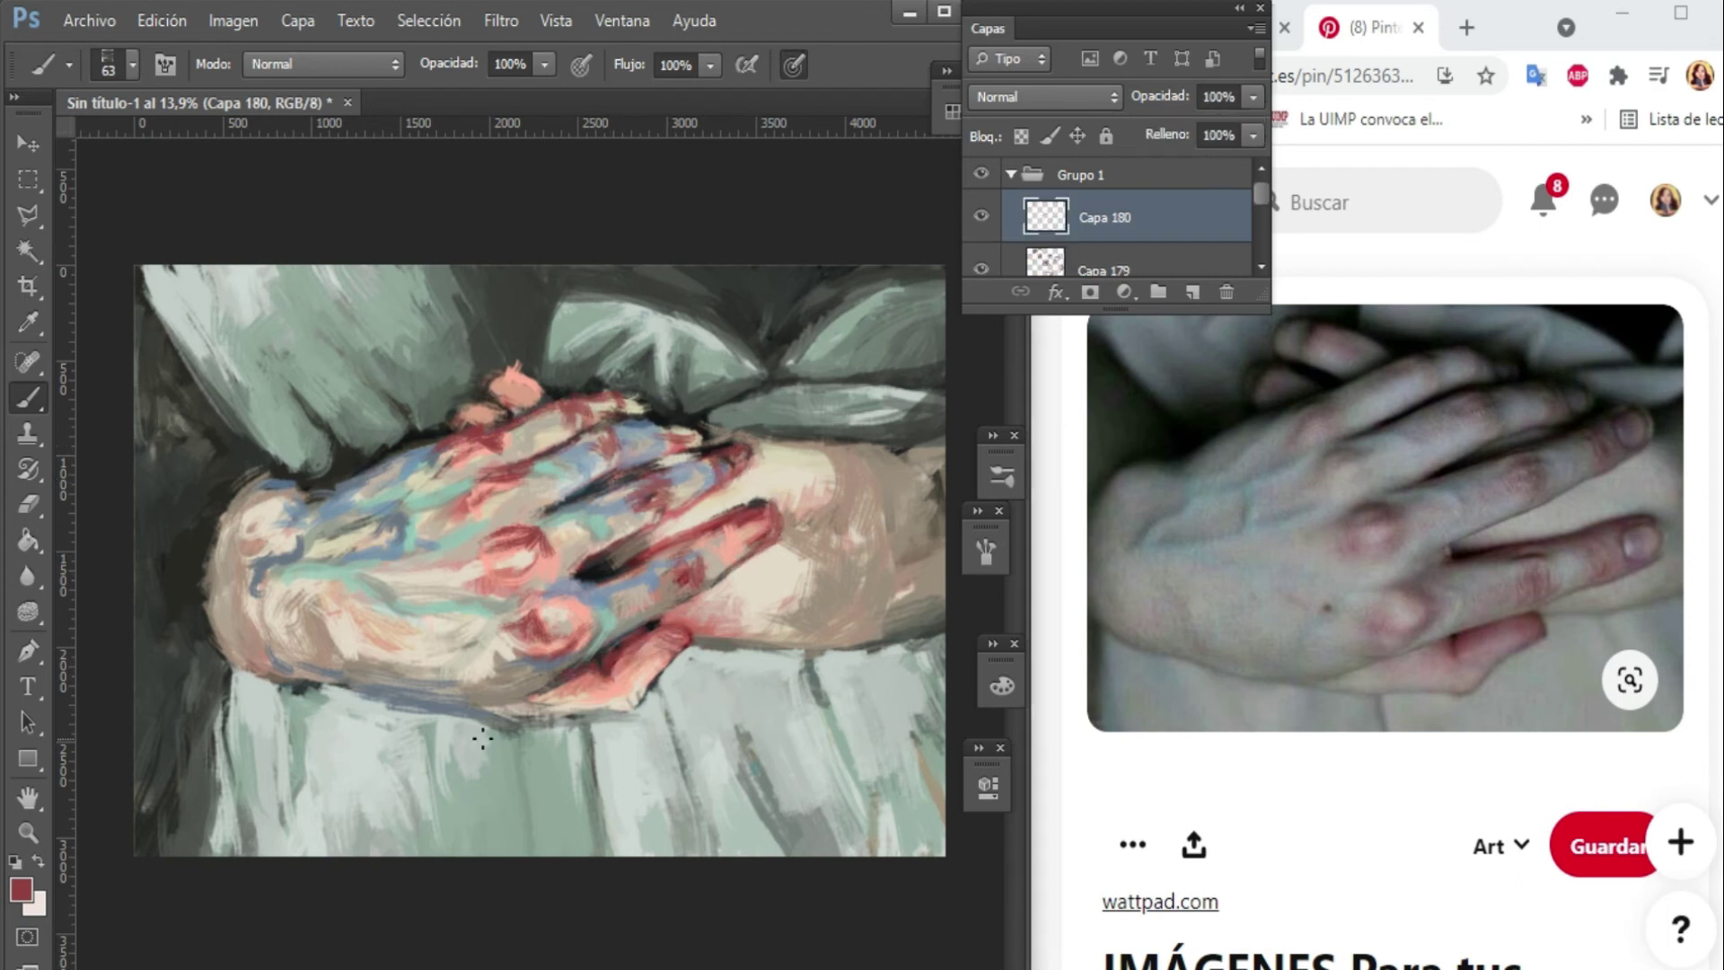
left_click(21, 889)
left_click(910, 415)
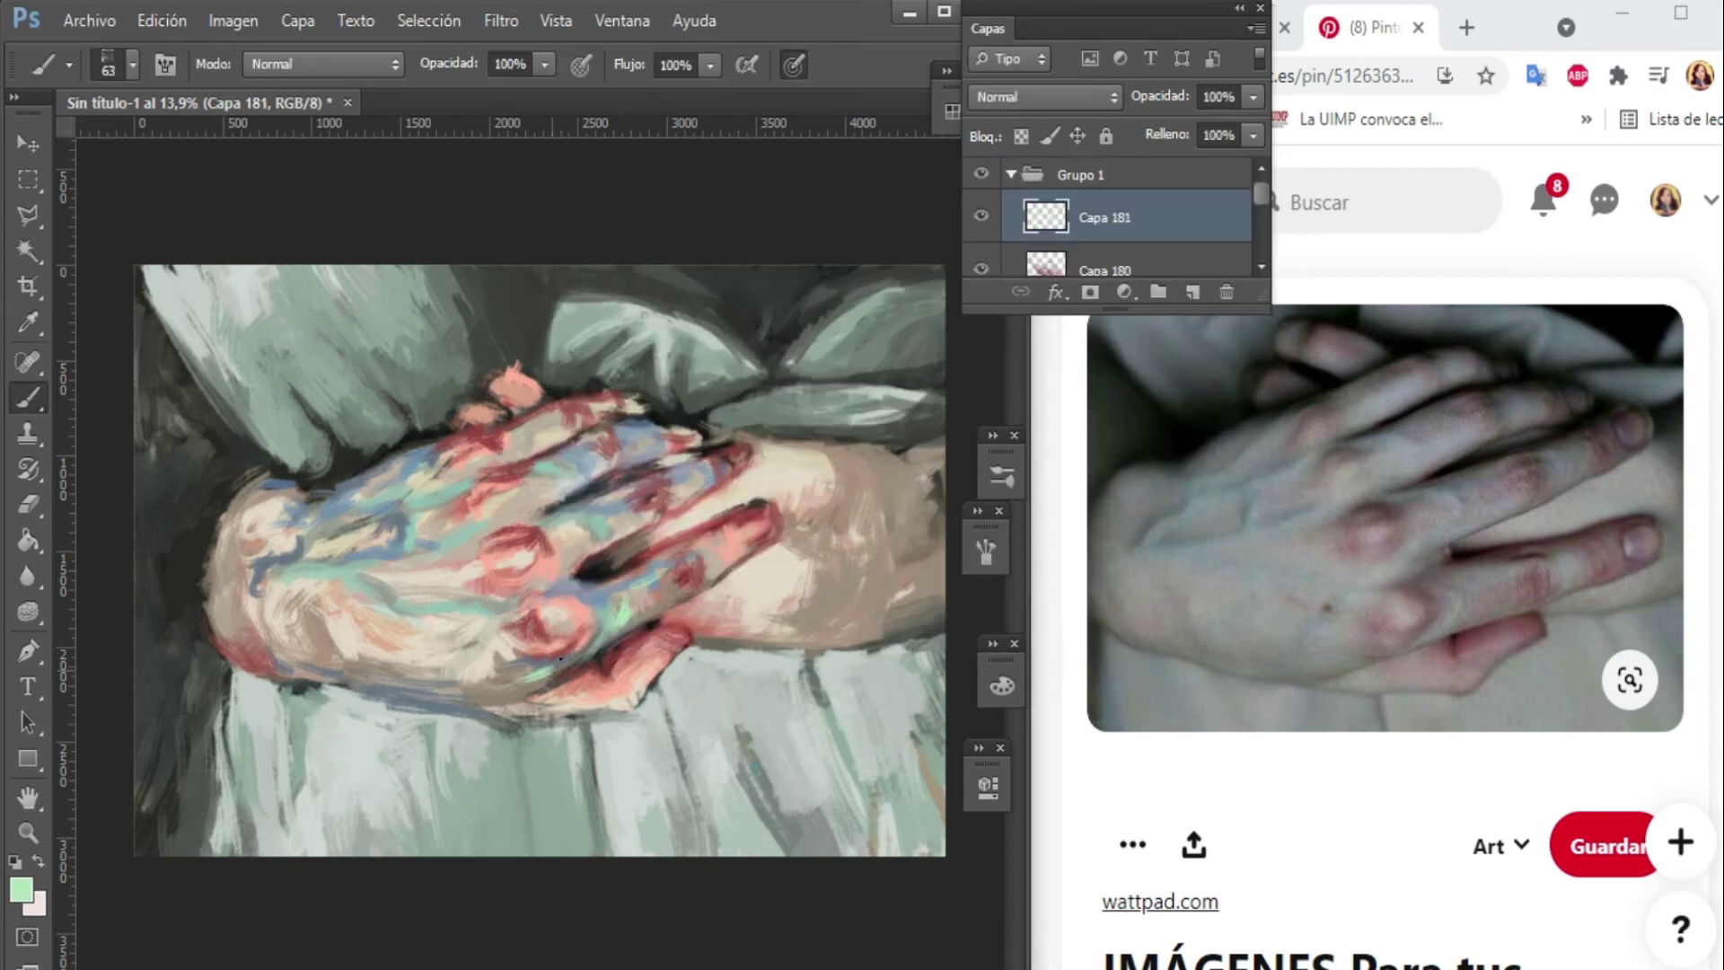
left_click_drag(645, 476, 585, 544)
left_click_drag(743, 442, 665, 480)
left_click_drag(537, 518, 364, 579)
left_click_drag(480, 471, 422, 526)
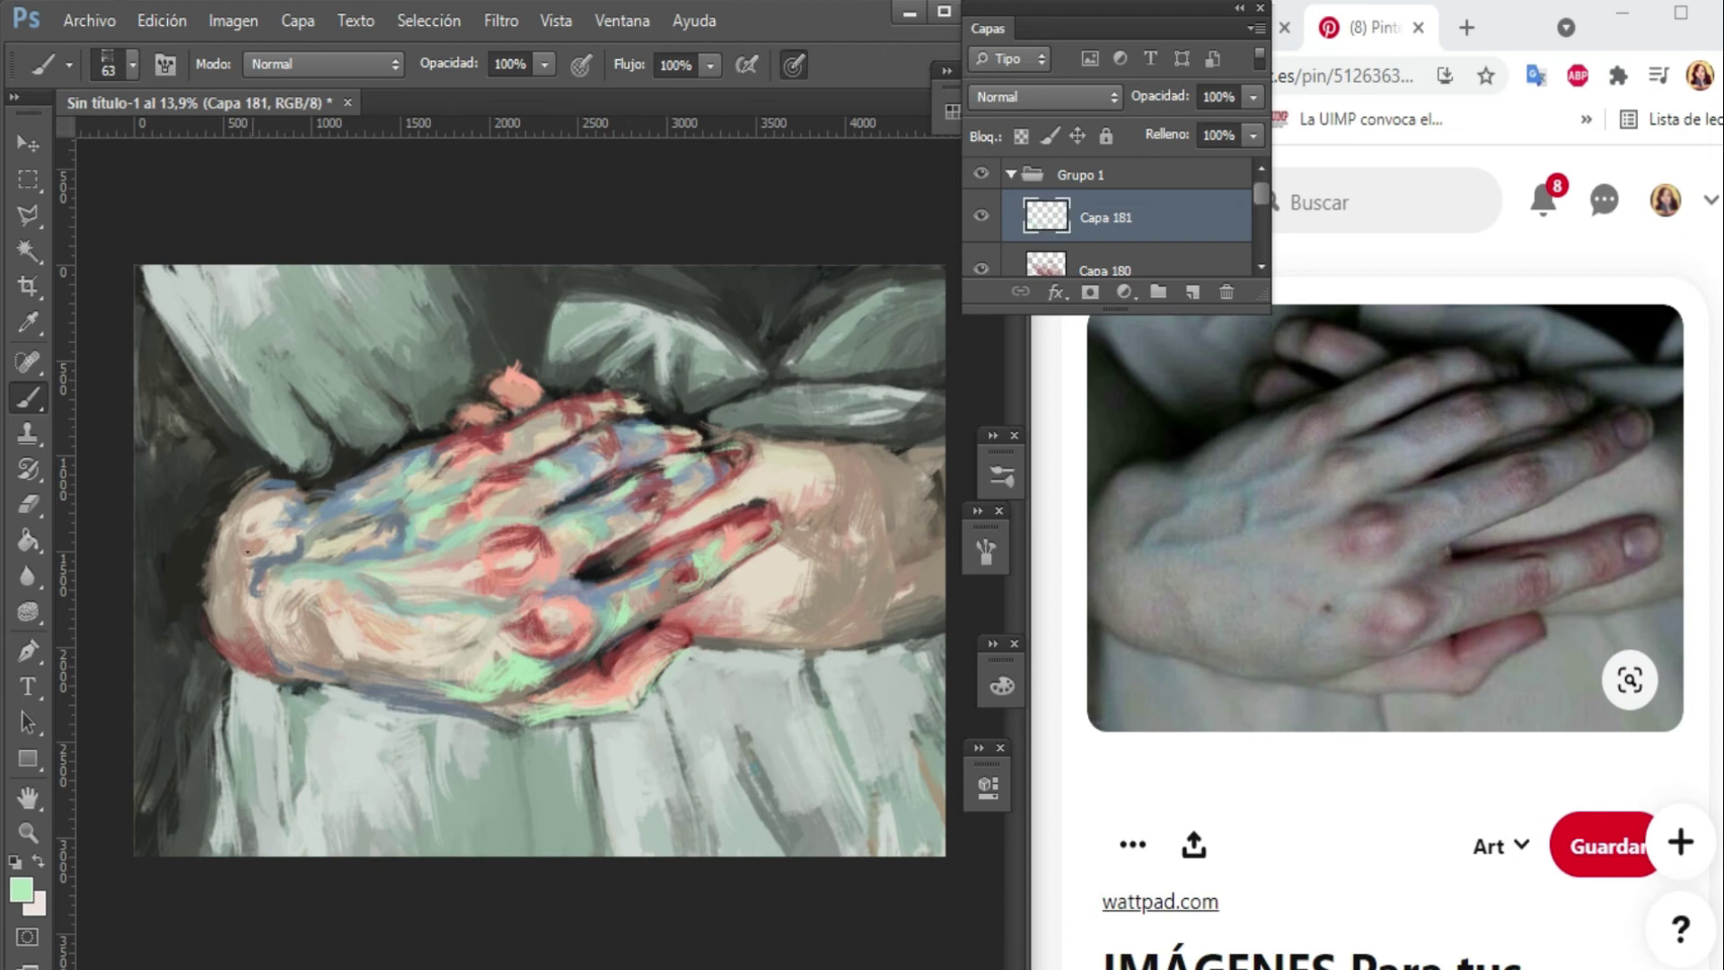
key("ctrl+shift+alt+n")
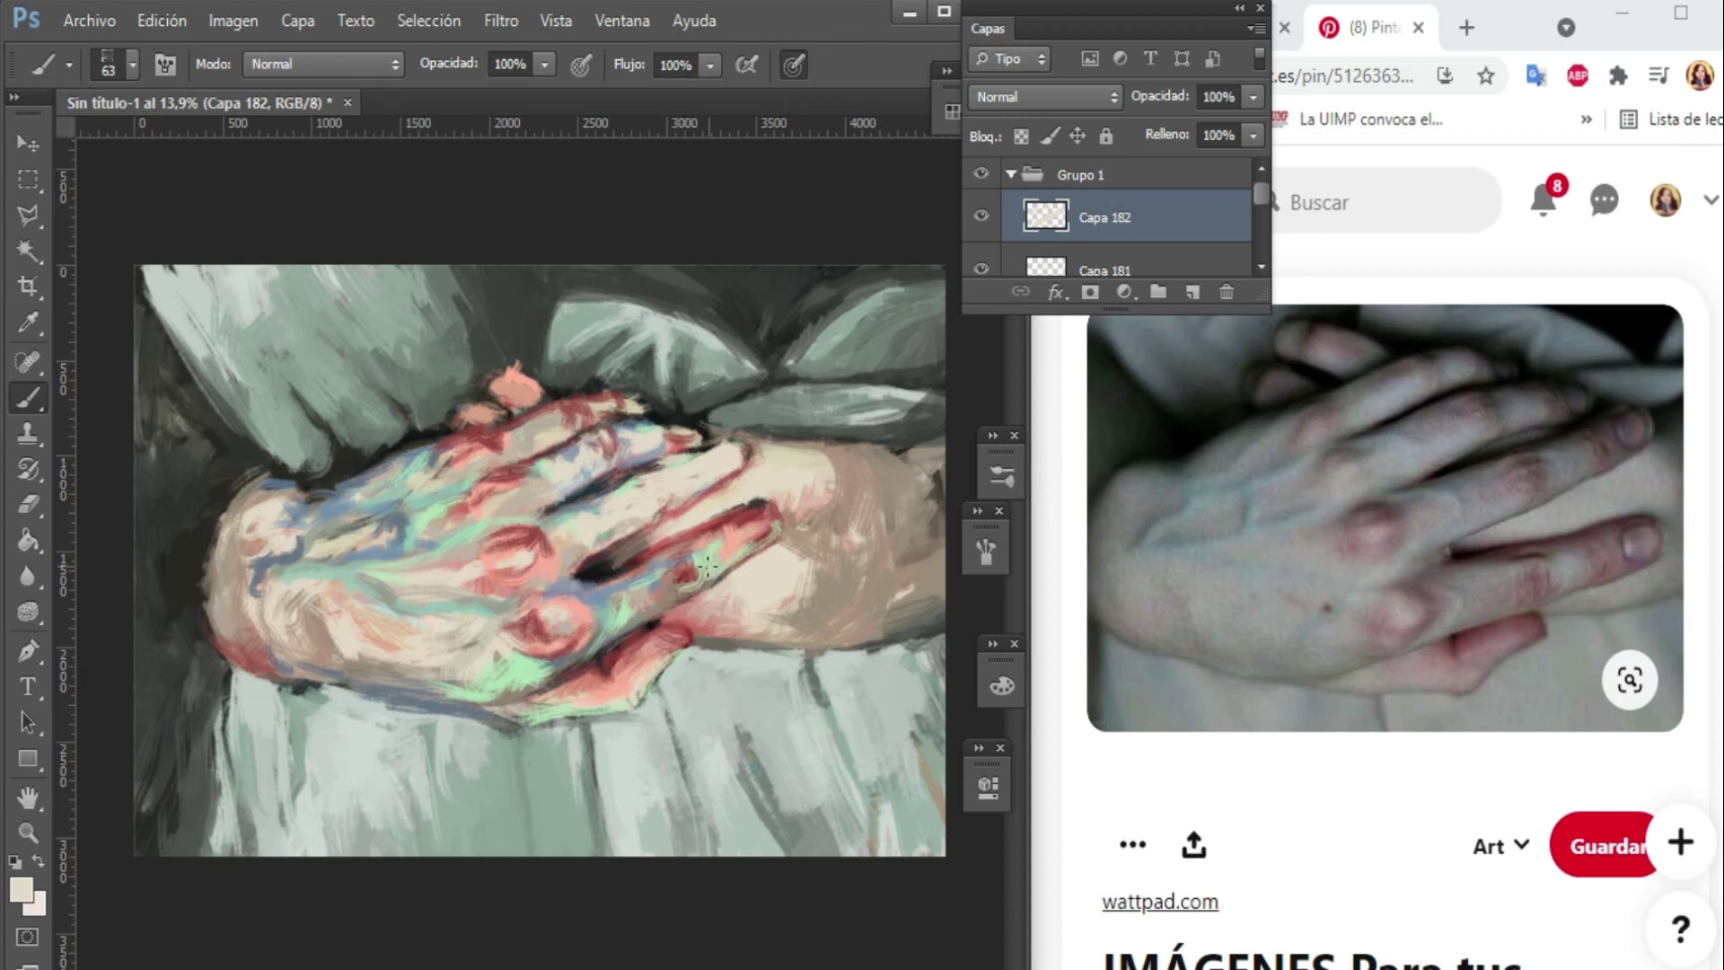
key("ctrl+shift+alt+n")
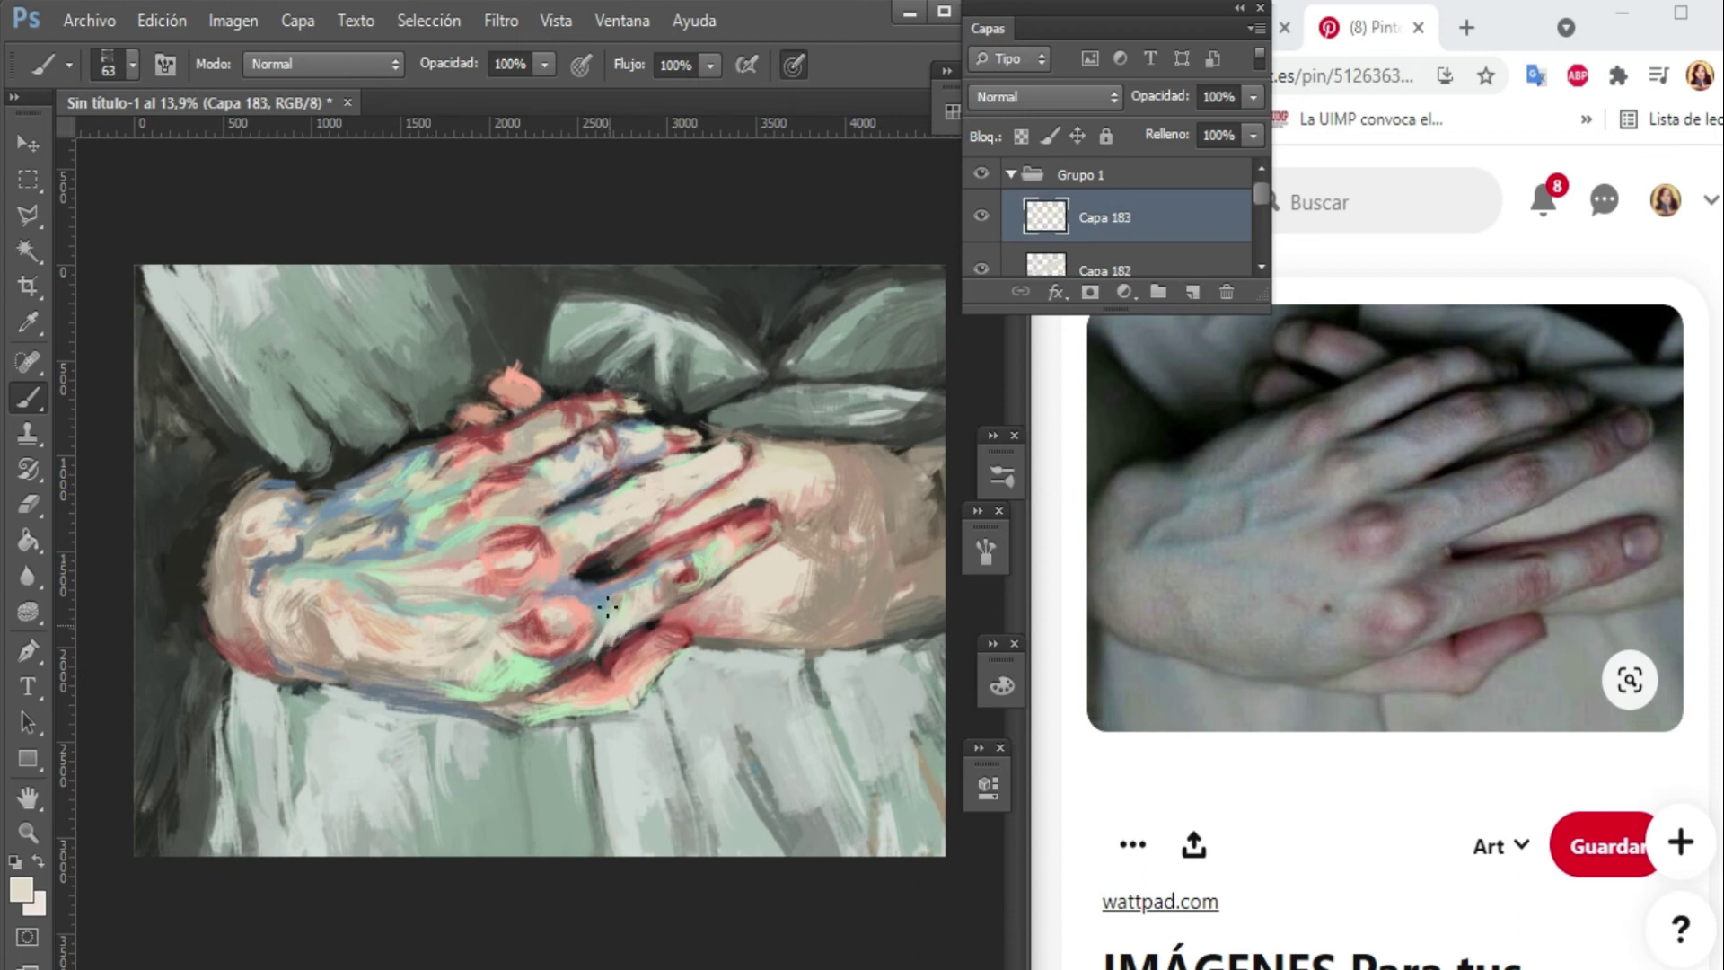
Pick a red colour and paint red marks on the hand and fingers on a new layer.
left_click(21, 889)
left_click(628, 404)
key("Return")
key("ctrl+shift+alt+n")
left_click_drag(557, 410, 526, 489)
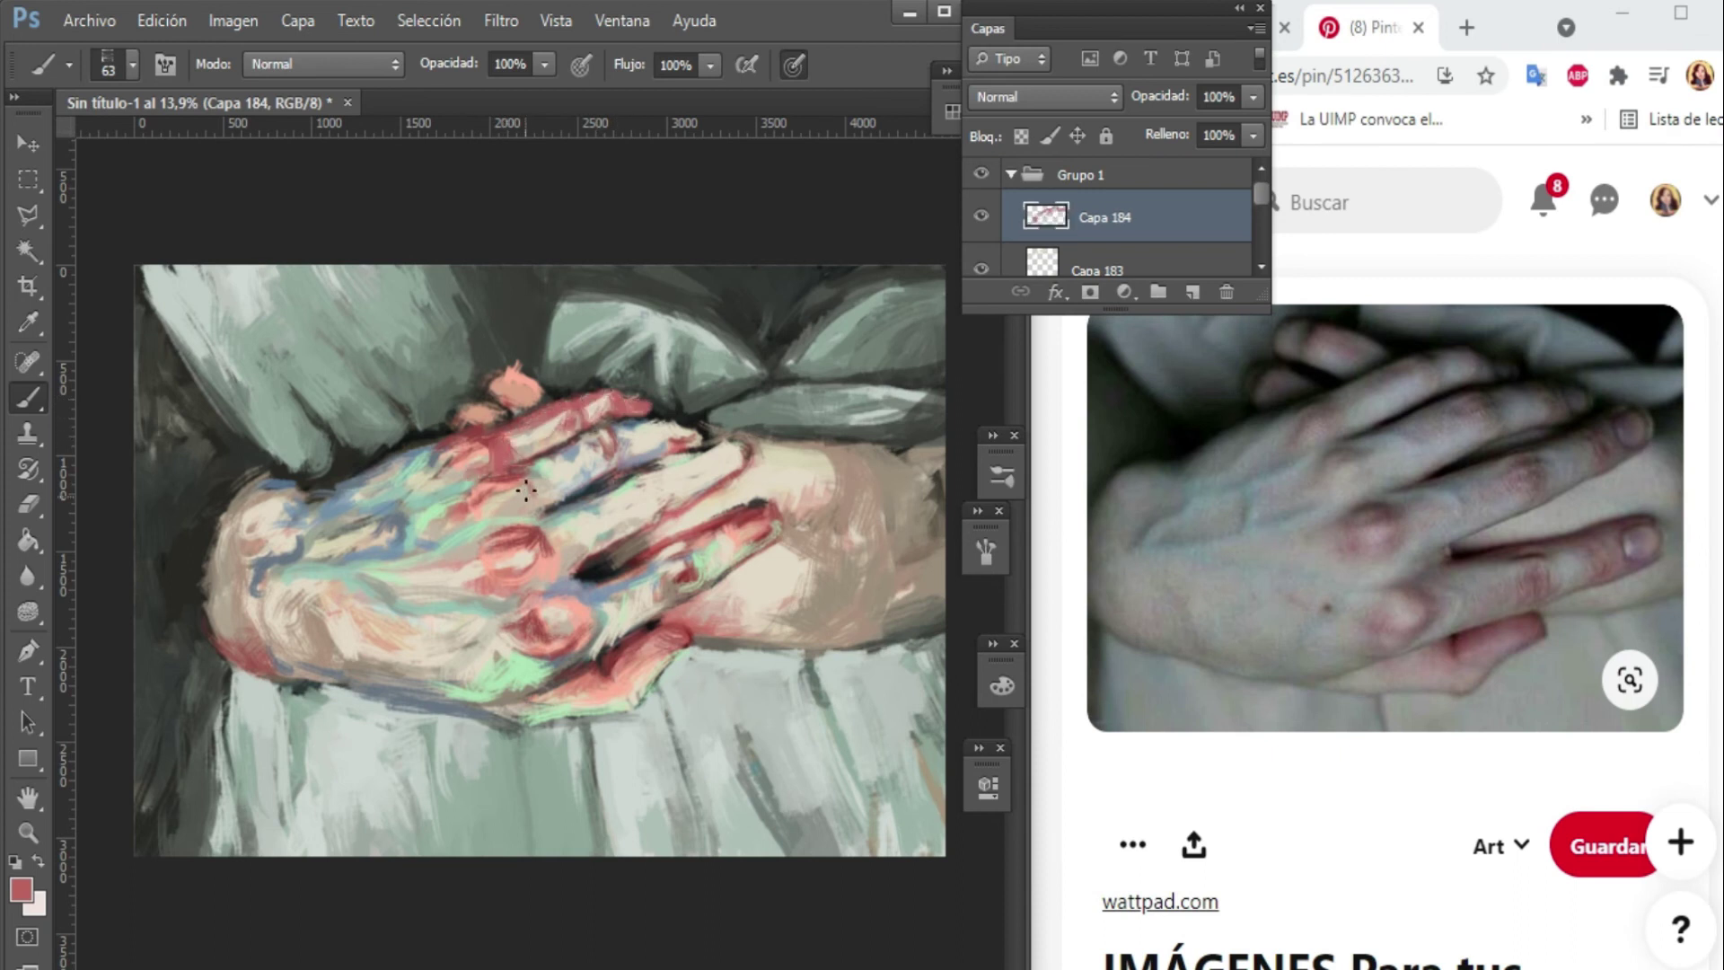
left_click_drag(669, 434, 644, 494)
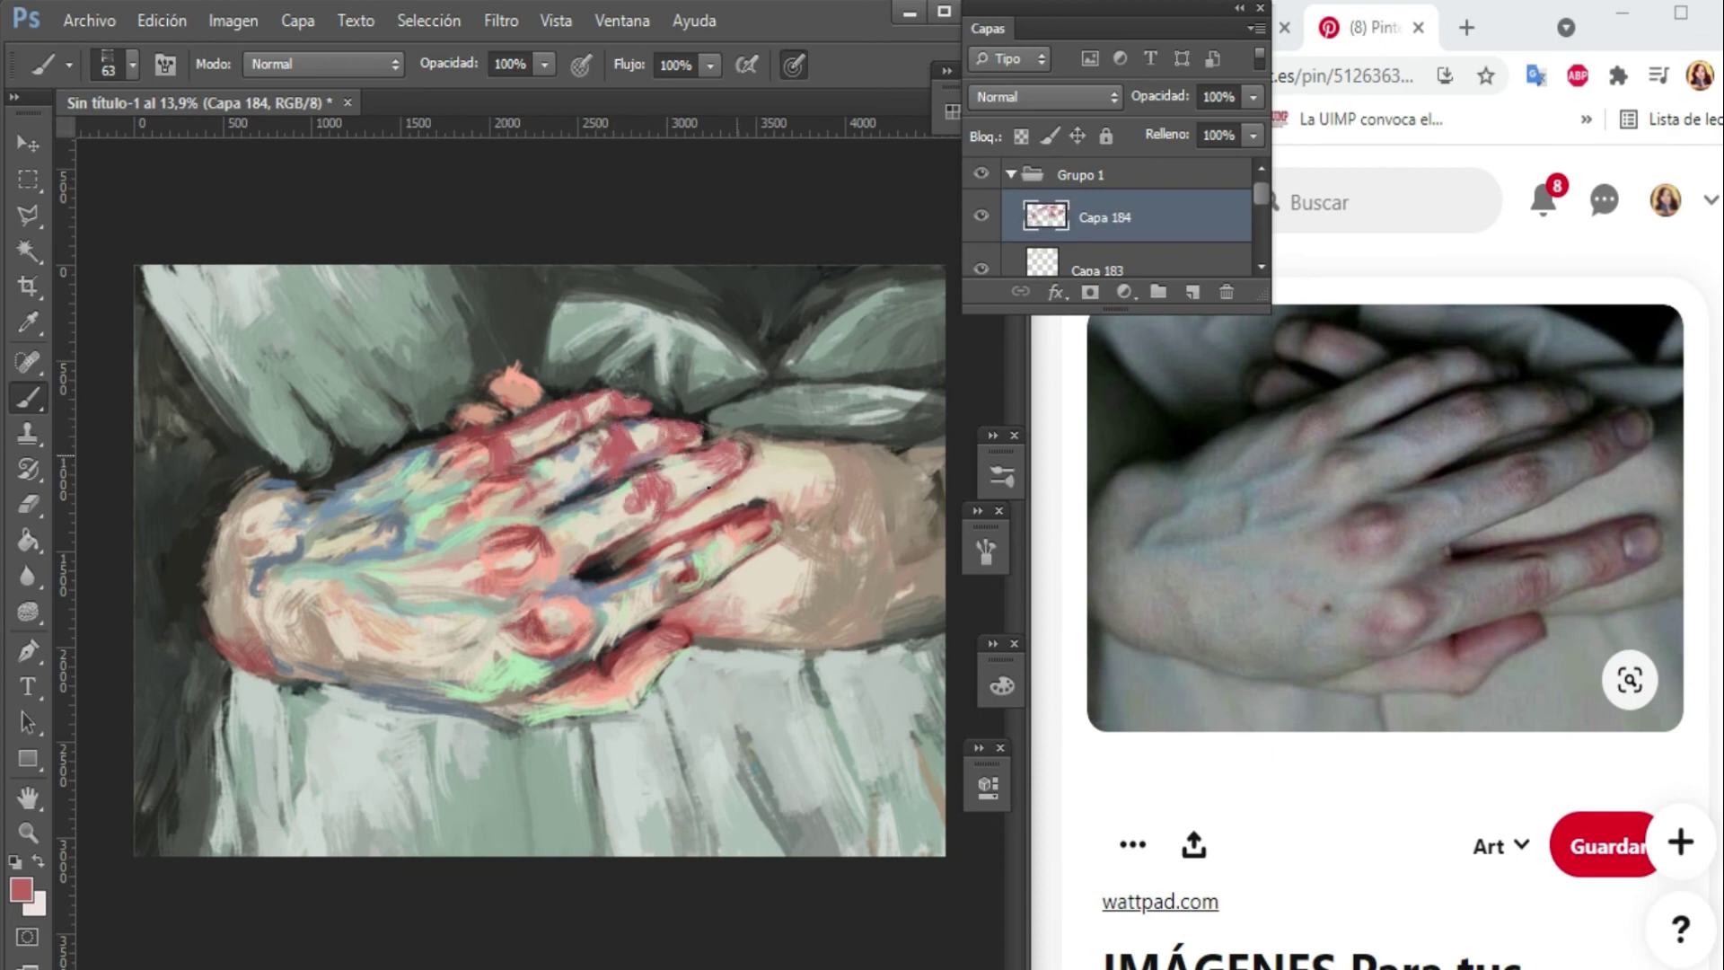
On new layers, add short red strokes at the wrist edge, across the hand and on a finger.
key("ctrl+shift+alt+n")
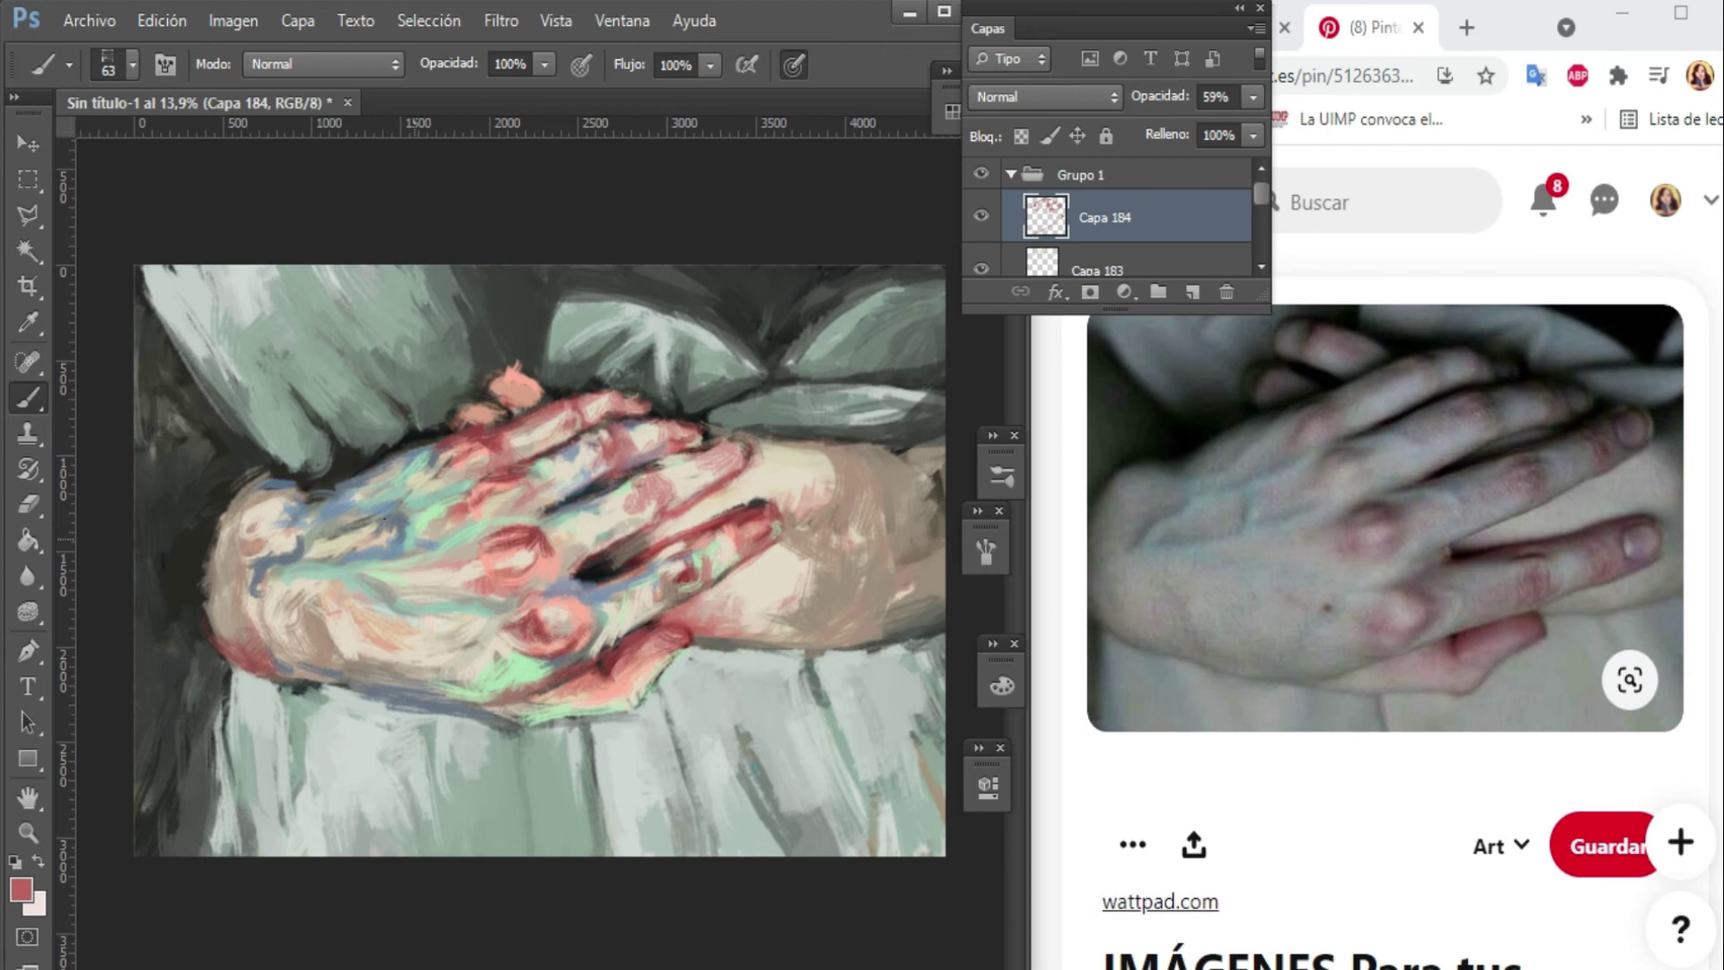
left_click_drag(314, 494, 376, 460)
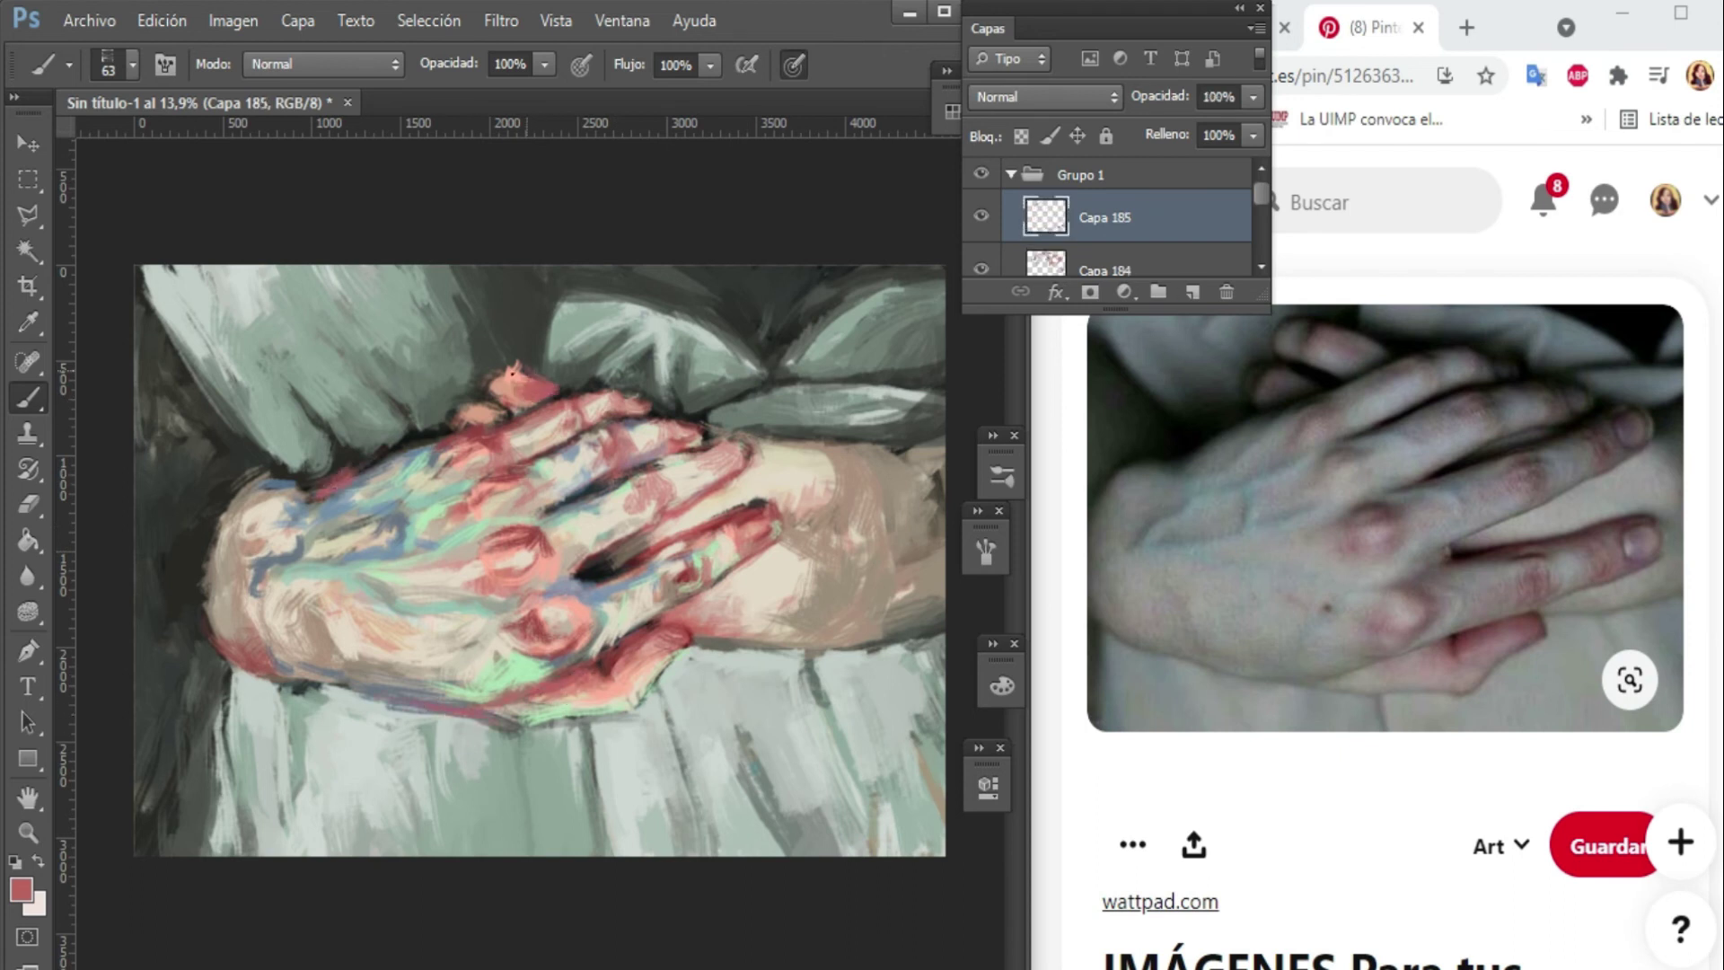
key("ctrl+shift+alt+n")
left_click_drag(495, 469, 527, 499)
left_click_drag(434, 440, 467, 488)
left_click_drag(560, 596, 570, 648)
key("ctrl+shift+alt+n")
left_click_drag(774, 501, 797, 532)
Paint darker and pinkish red strokes along the fingers with the brush at 82 px.
left_click(718, 525, "alt")
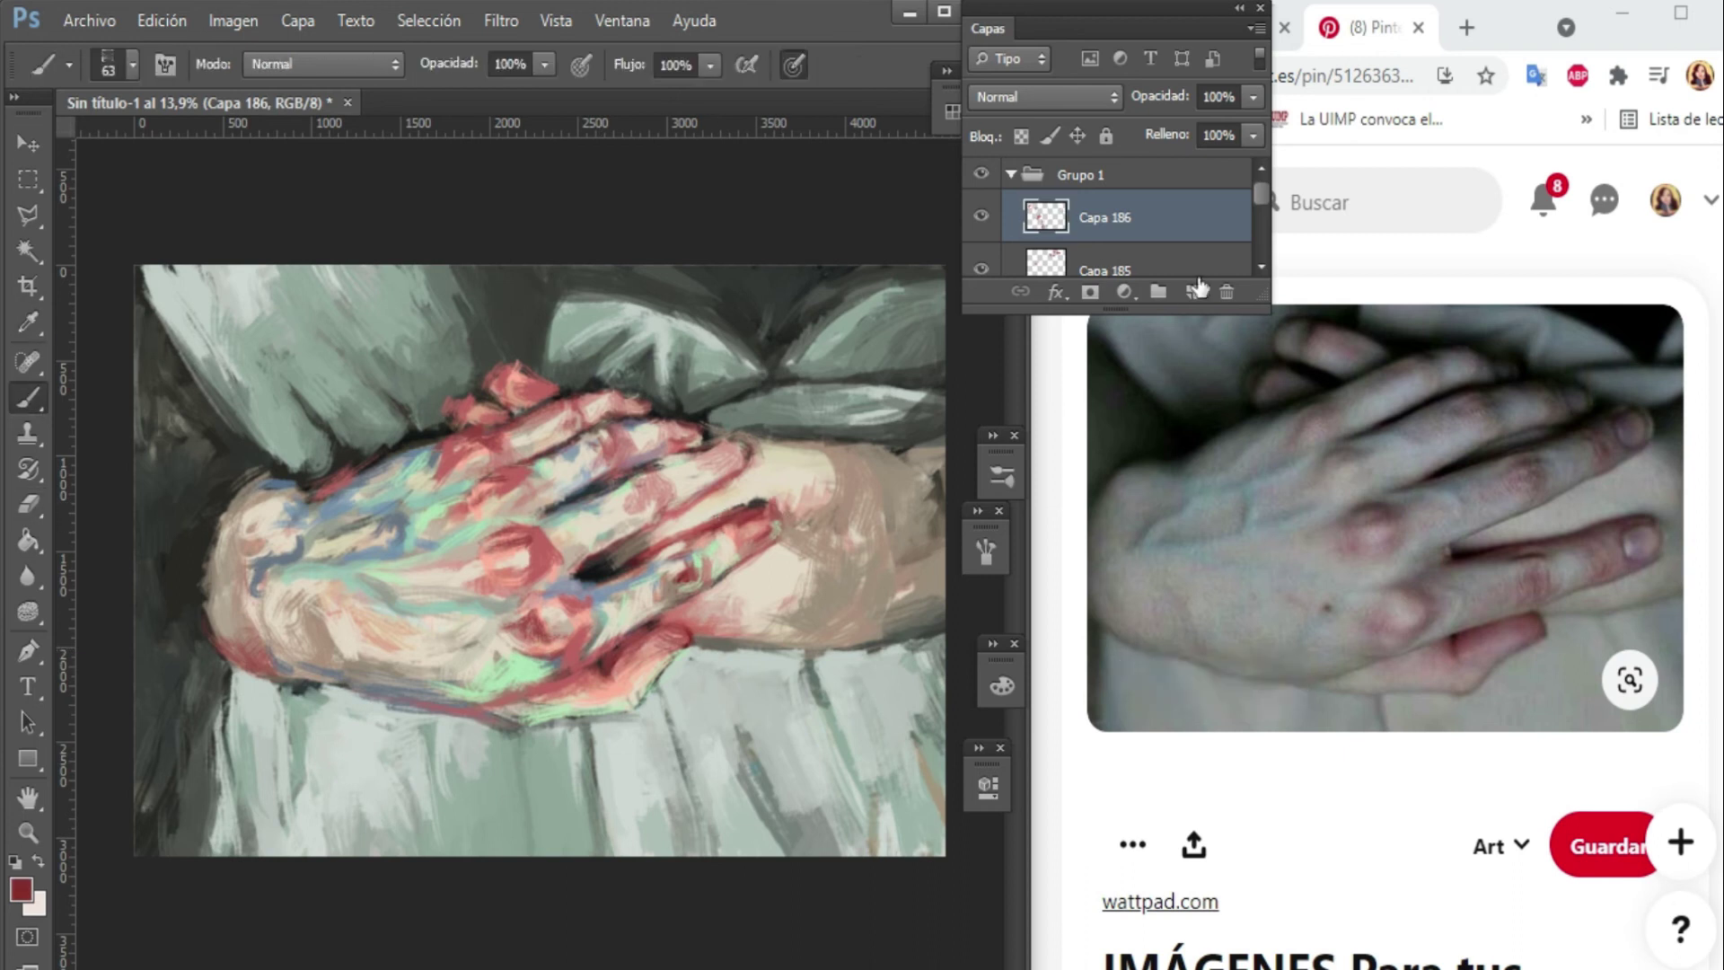
key("ctrl+shift+alt+n")
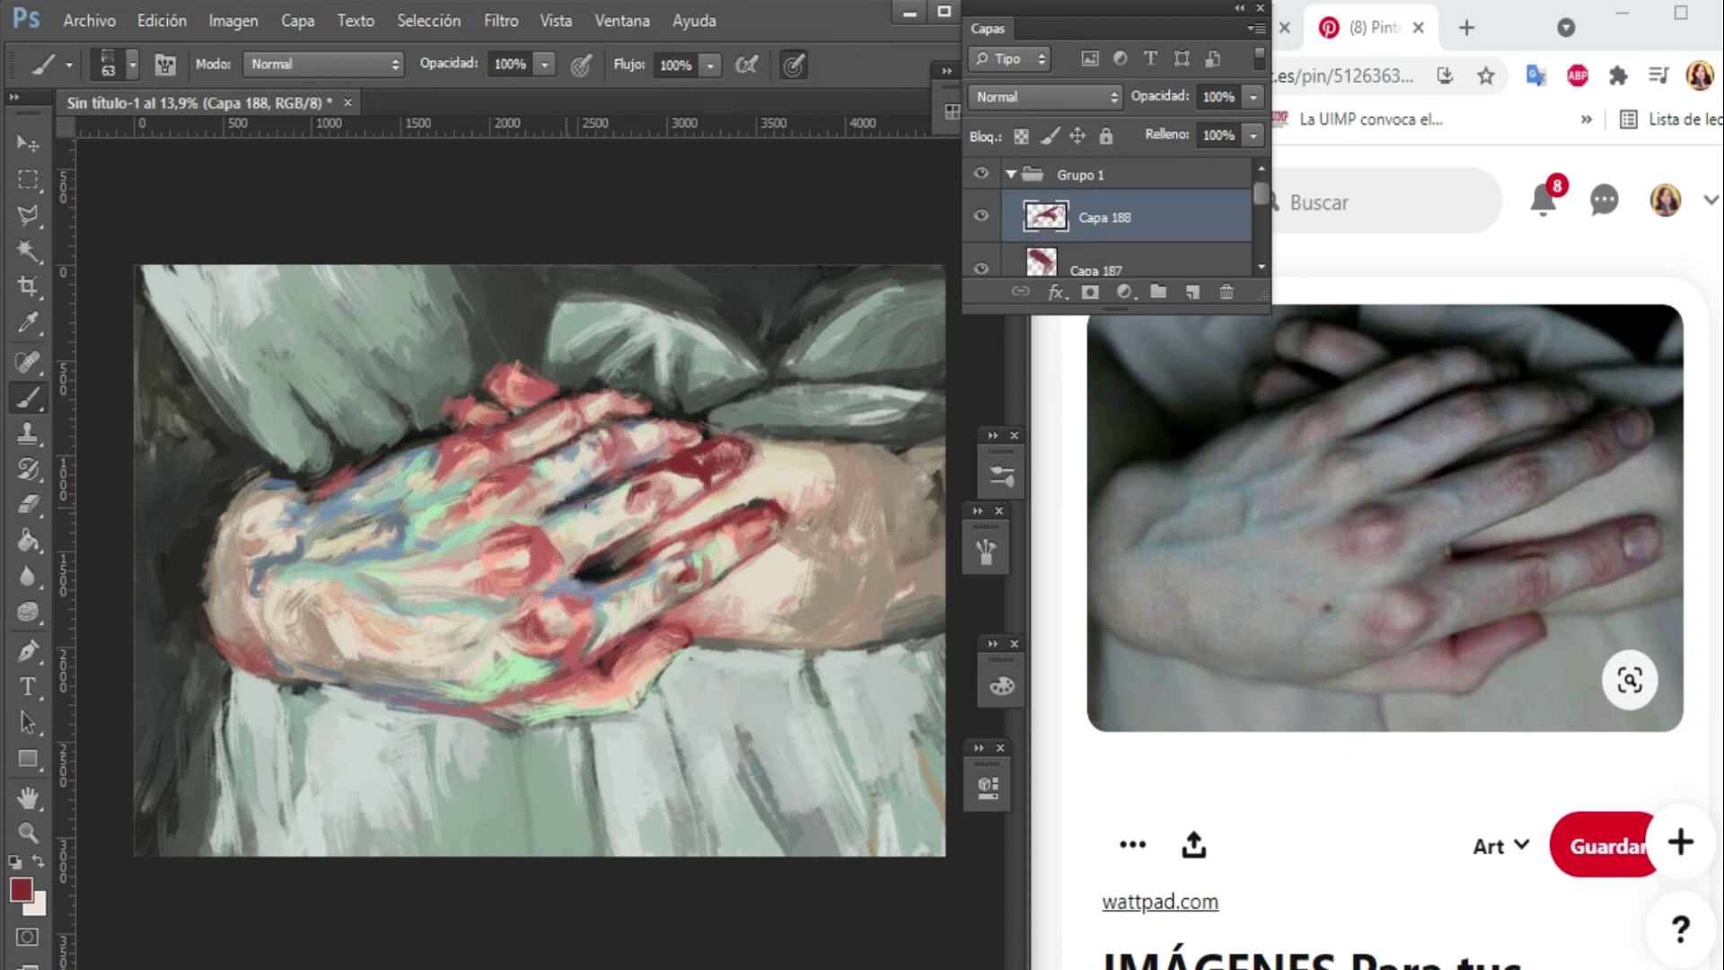
left_click_drag(716, 582, 652, 622)
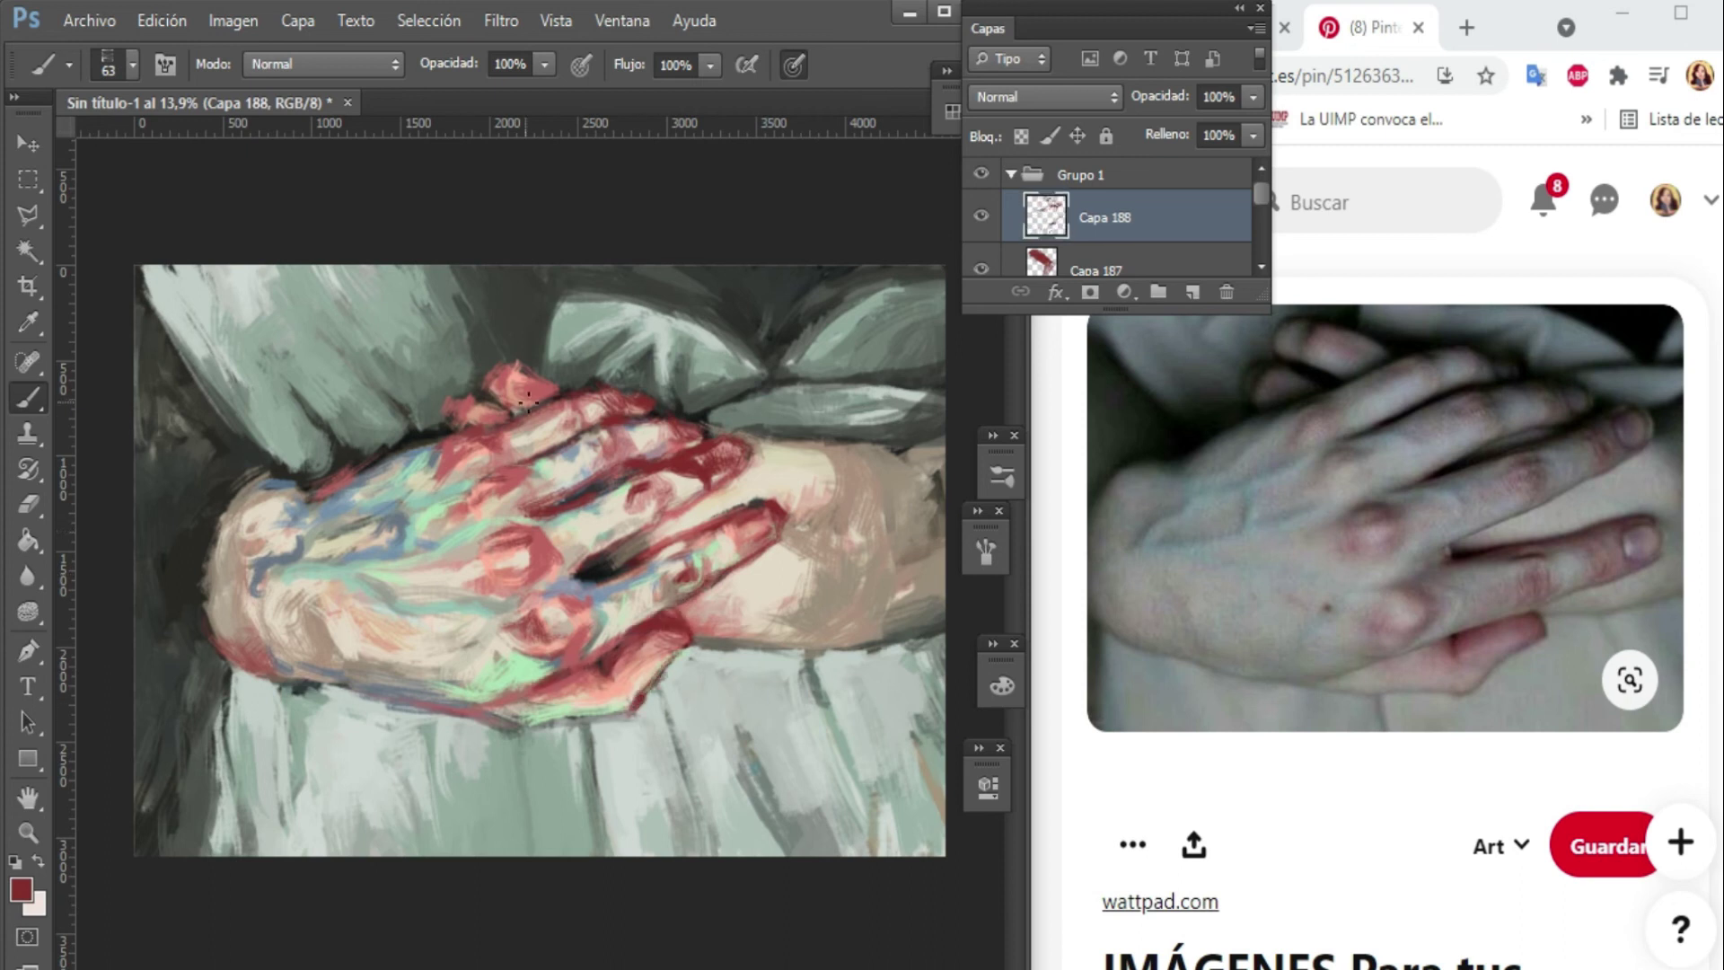
key("ctrl+shift+alt+n")
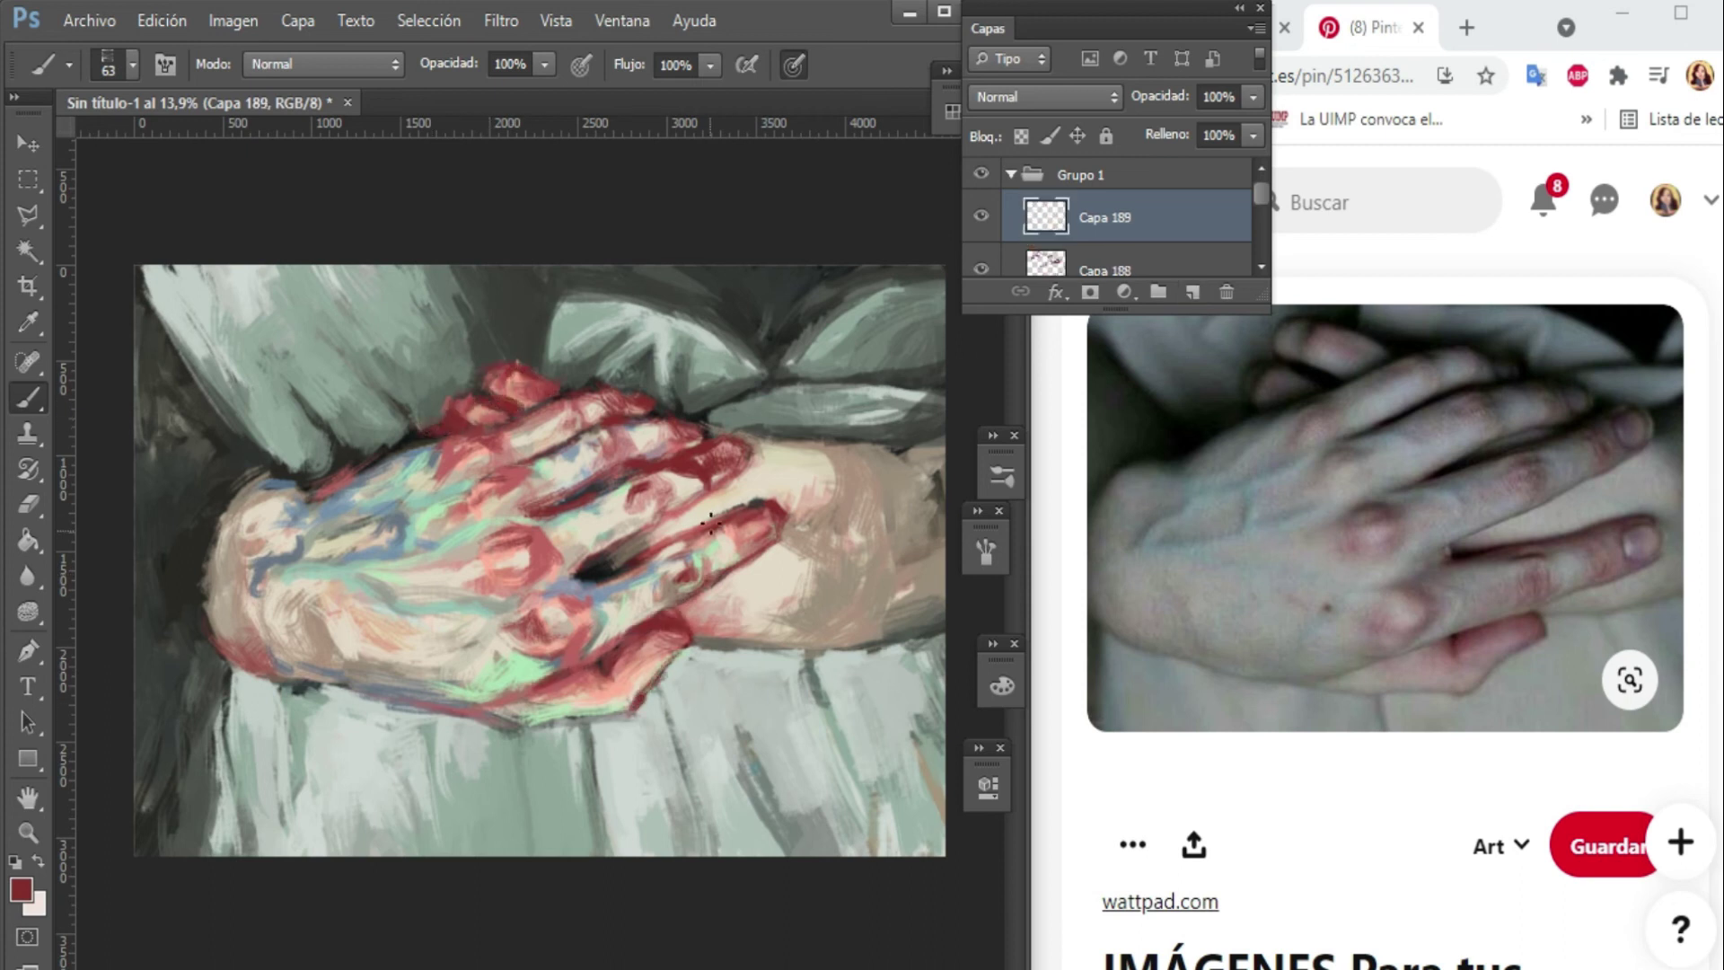
left_click_drag(745, 525, 673, 589)
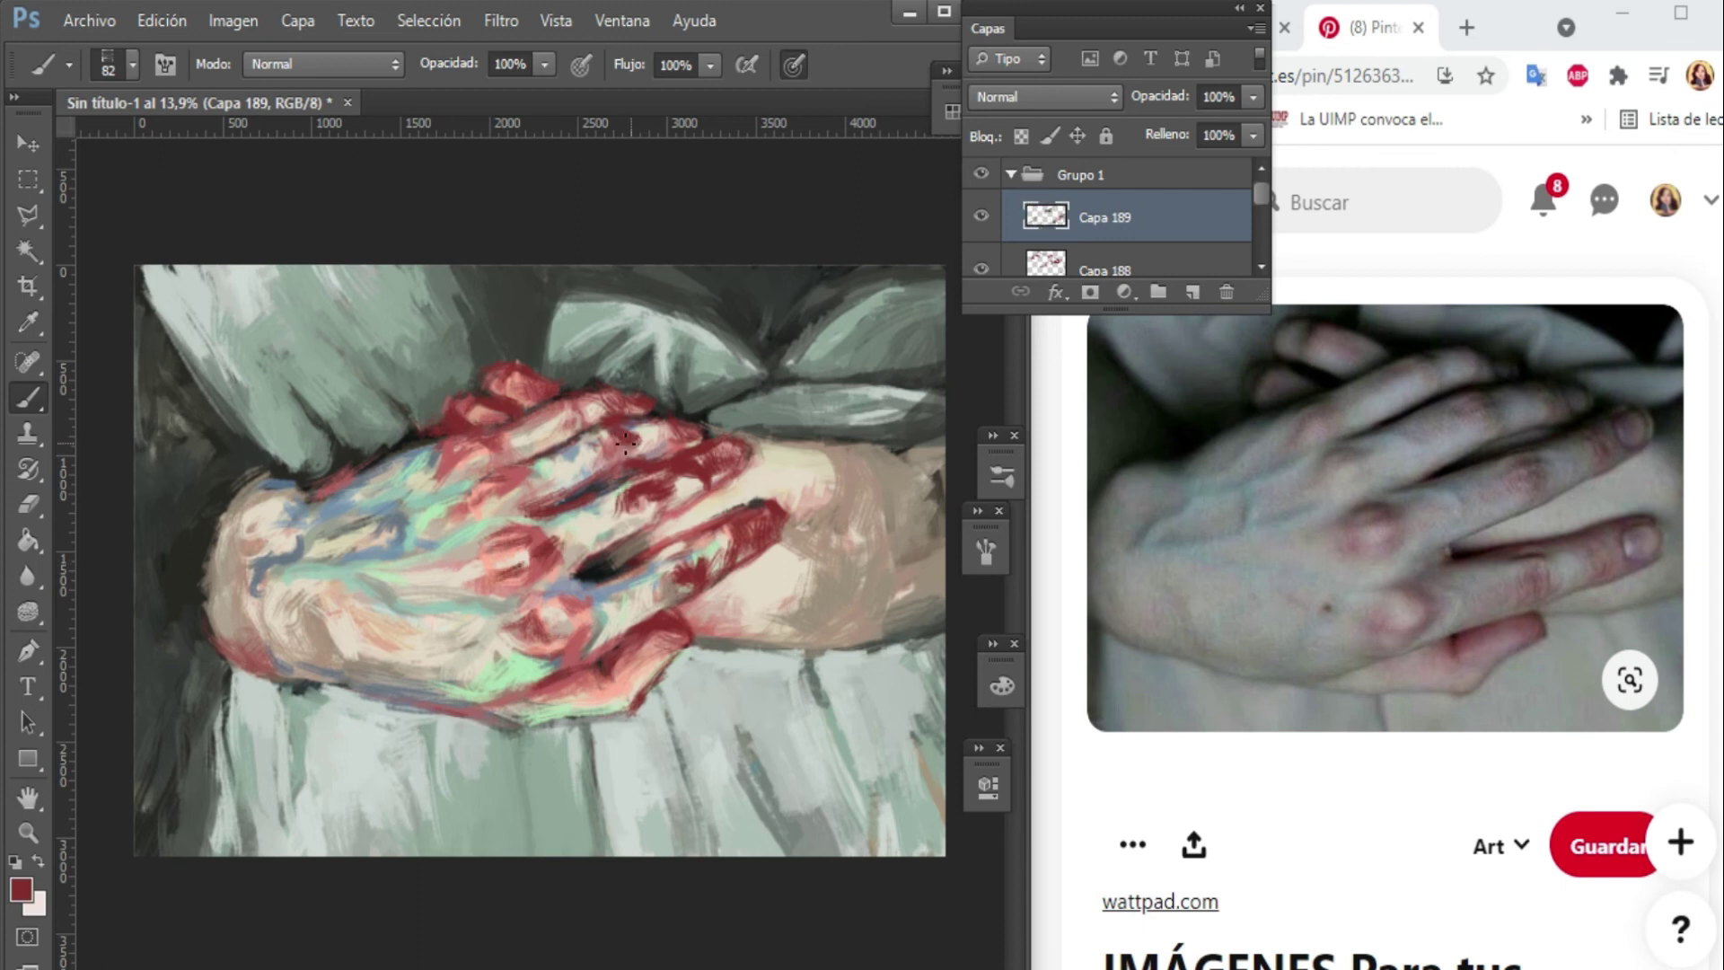
key("ctrl+shift+alt+n")
key("ctrl+shift+alt+n")
left_click(657, 483, "alt")
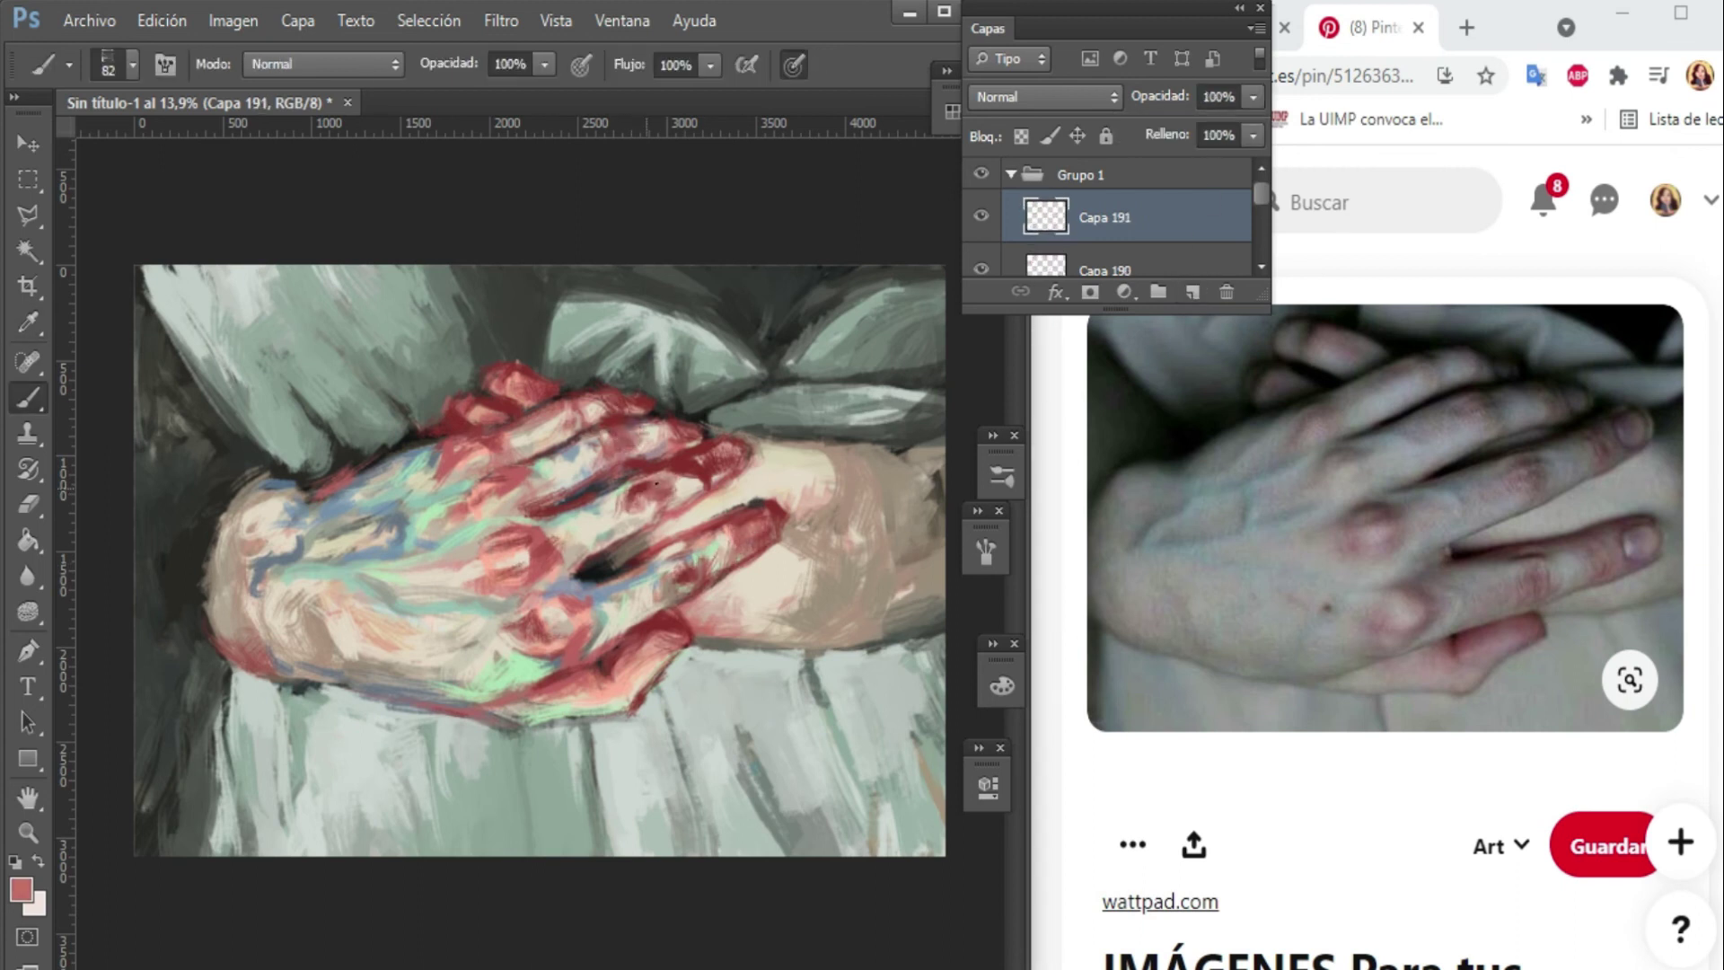
left_click_drag(729, 538, 660, 577)
key("ctrl+shift+alt+n")
Choose a dark brown paint colour and shrink the brush to 68 px.
key("alt")
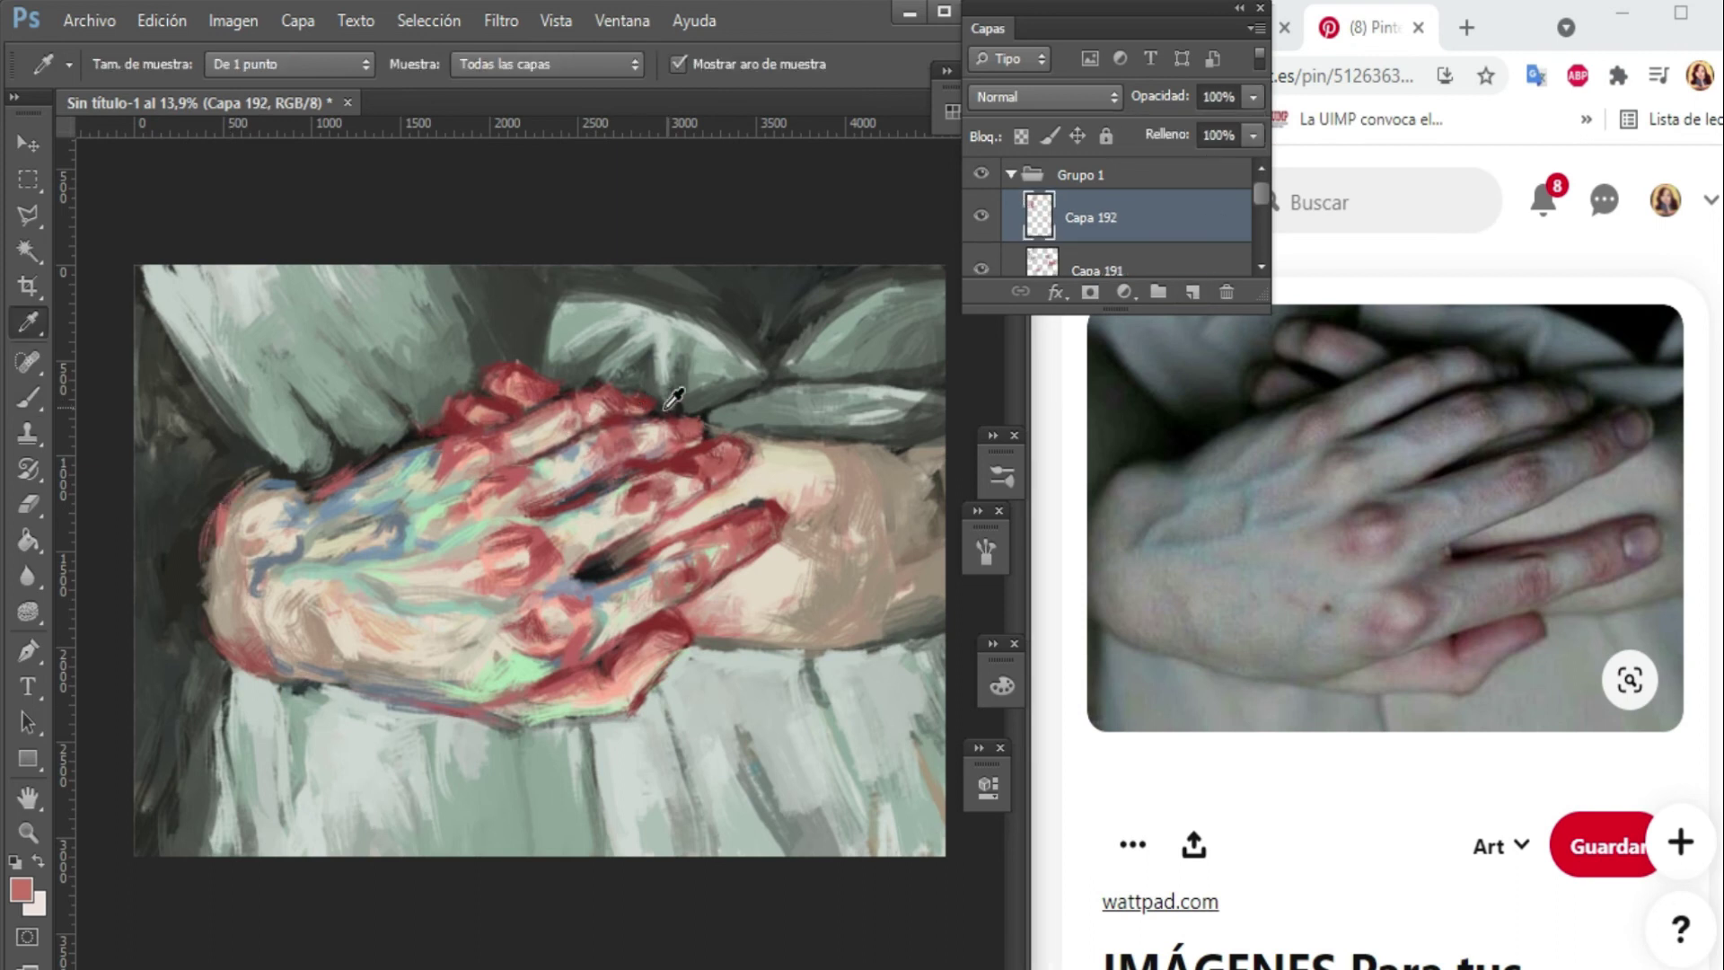
left_click(666, 406, "alt")
left_click(21, 889)
left_click(665, 520)
left_click(1146, 228)
key("ctrl+shift+alt+n")
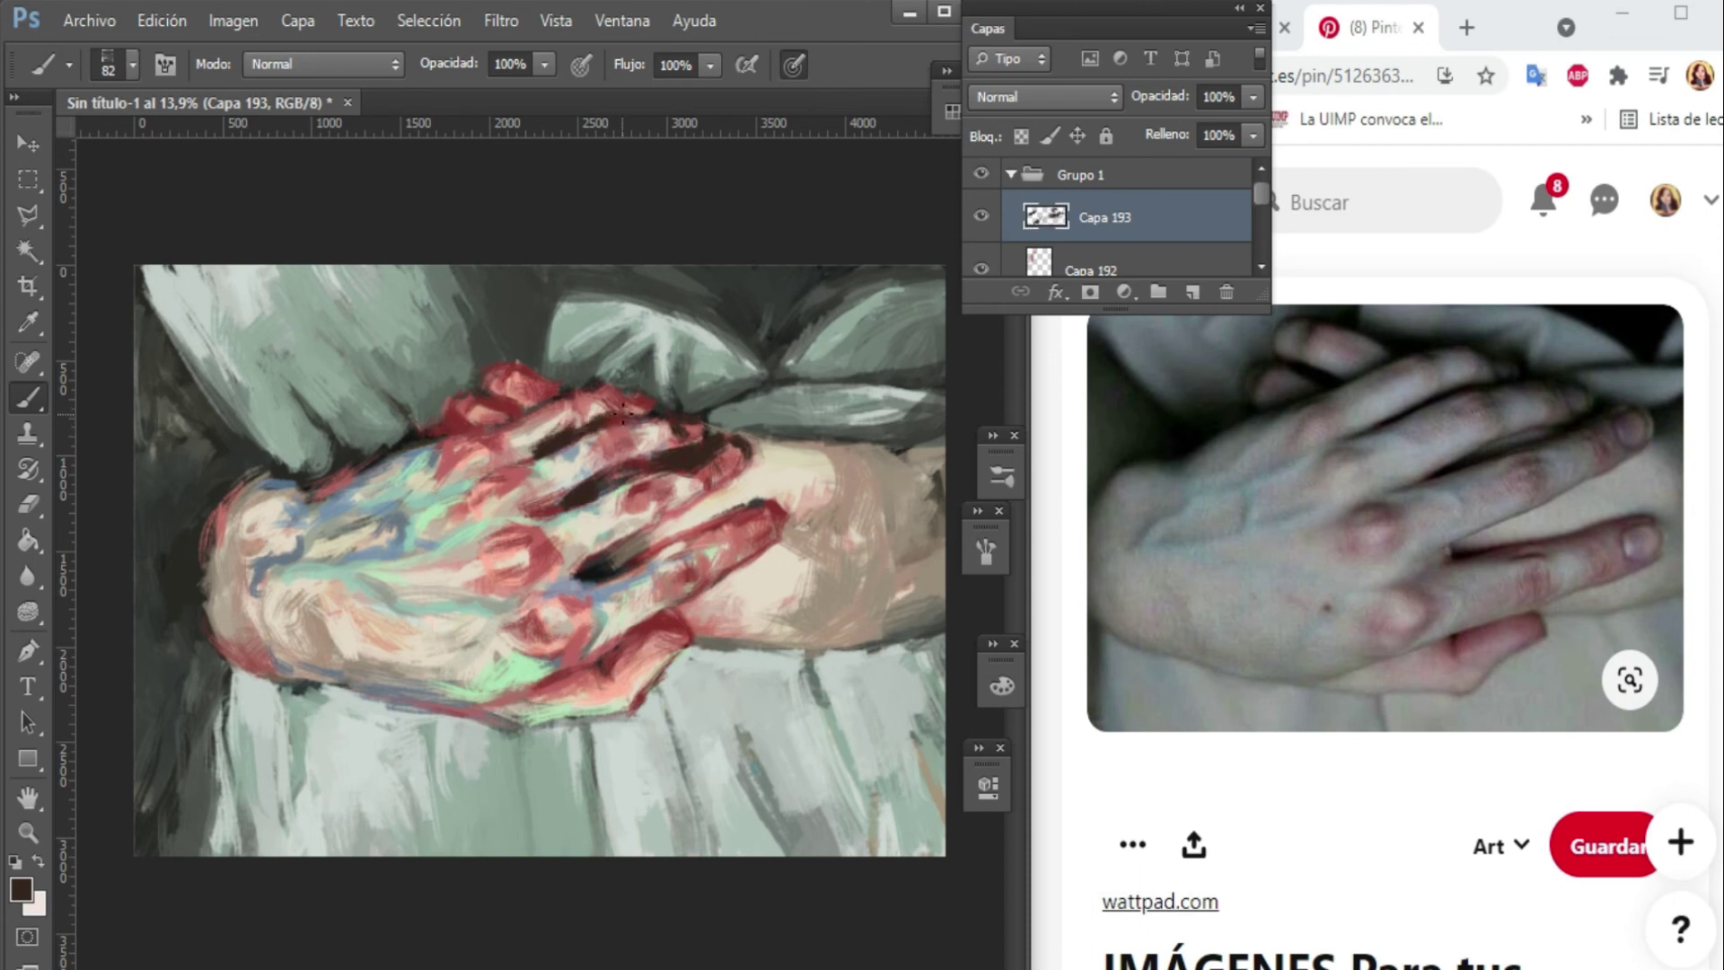
key("ctrl+shift+alt+n")
right_click(669, 404)
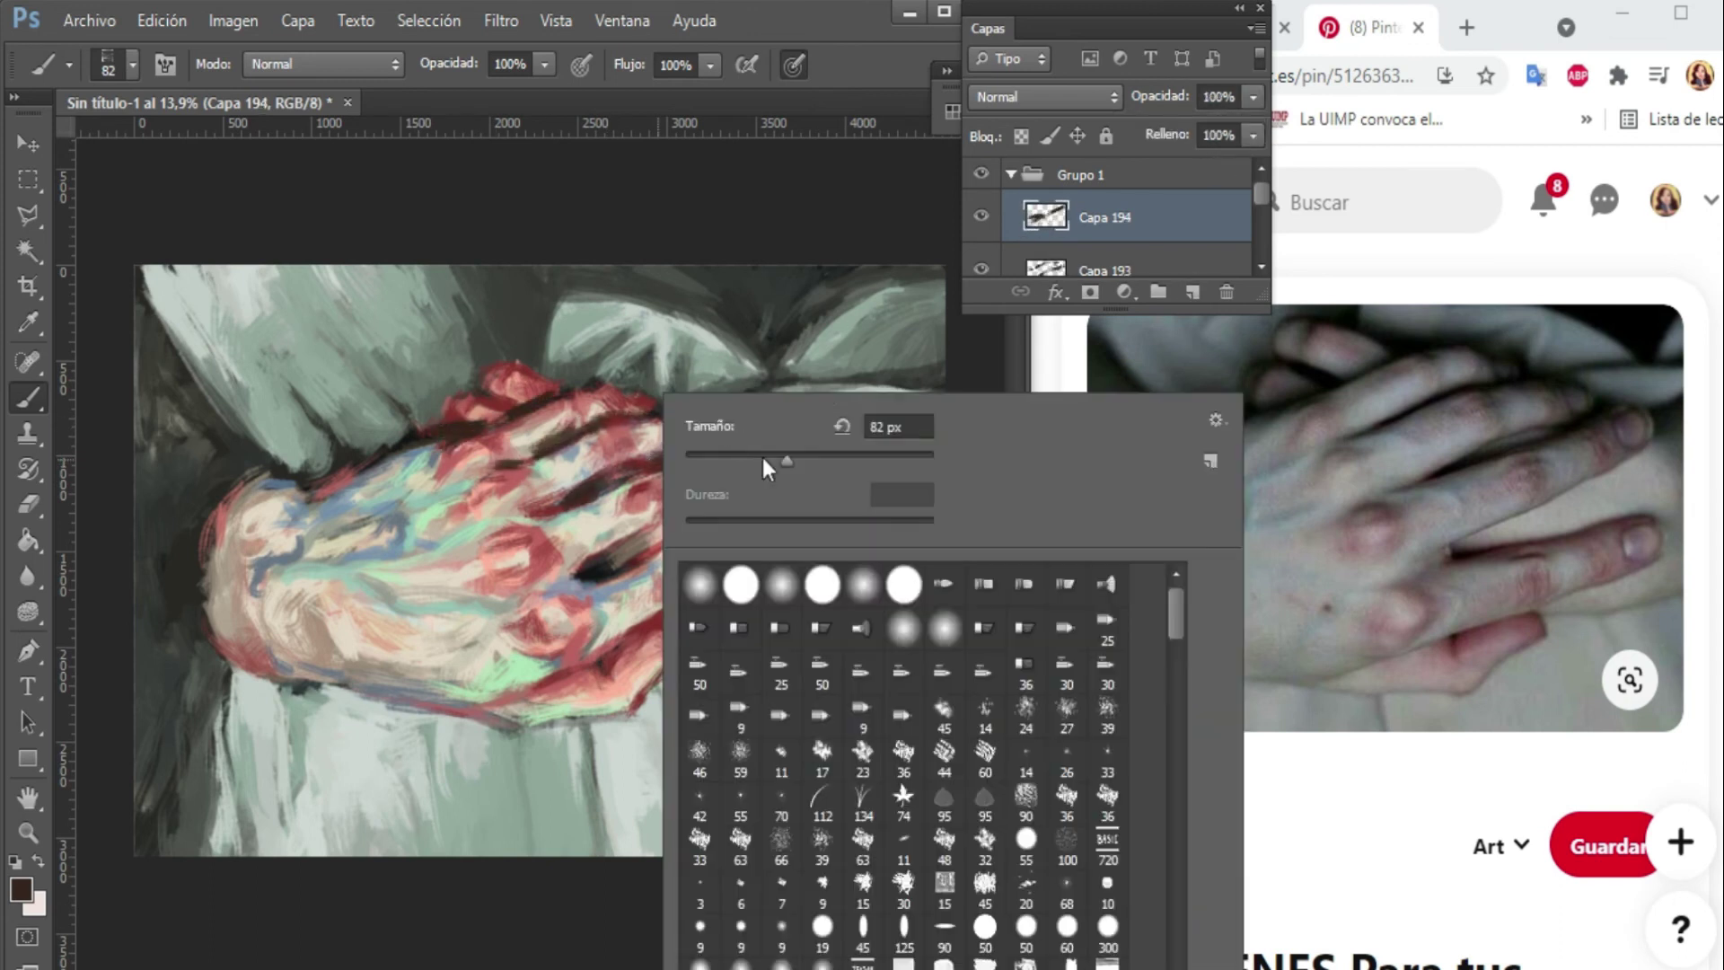
key("Return")
Add several new layers, adjust the colour, and set Capa 202 opacity to 76%.
key("ctrl+shift+alt+n")
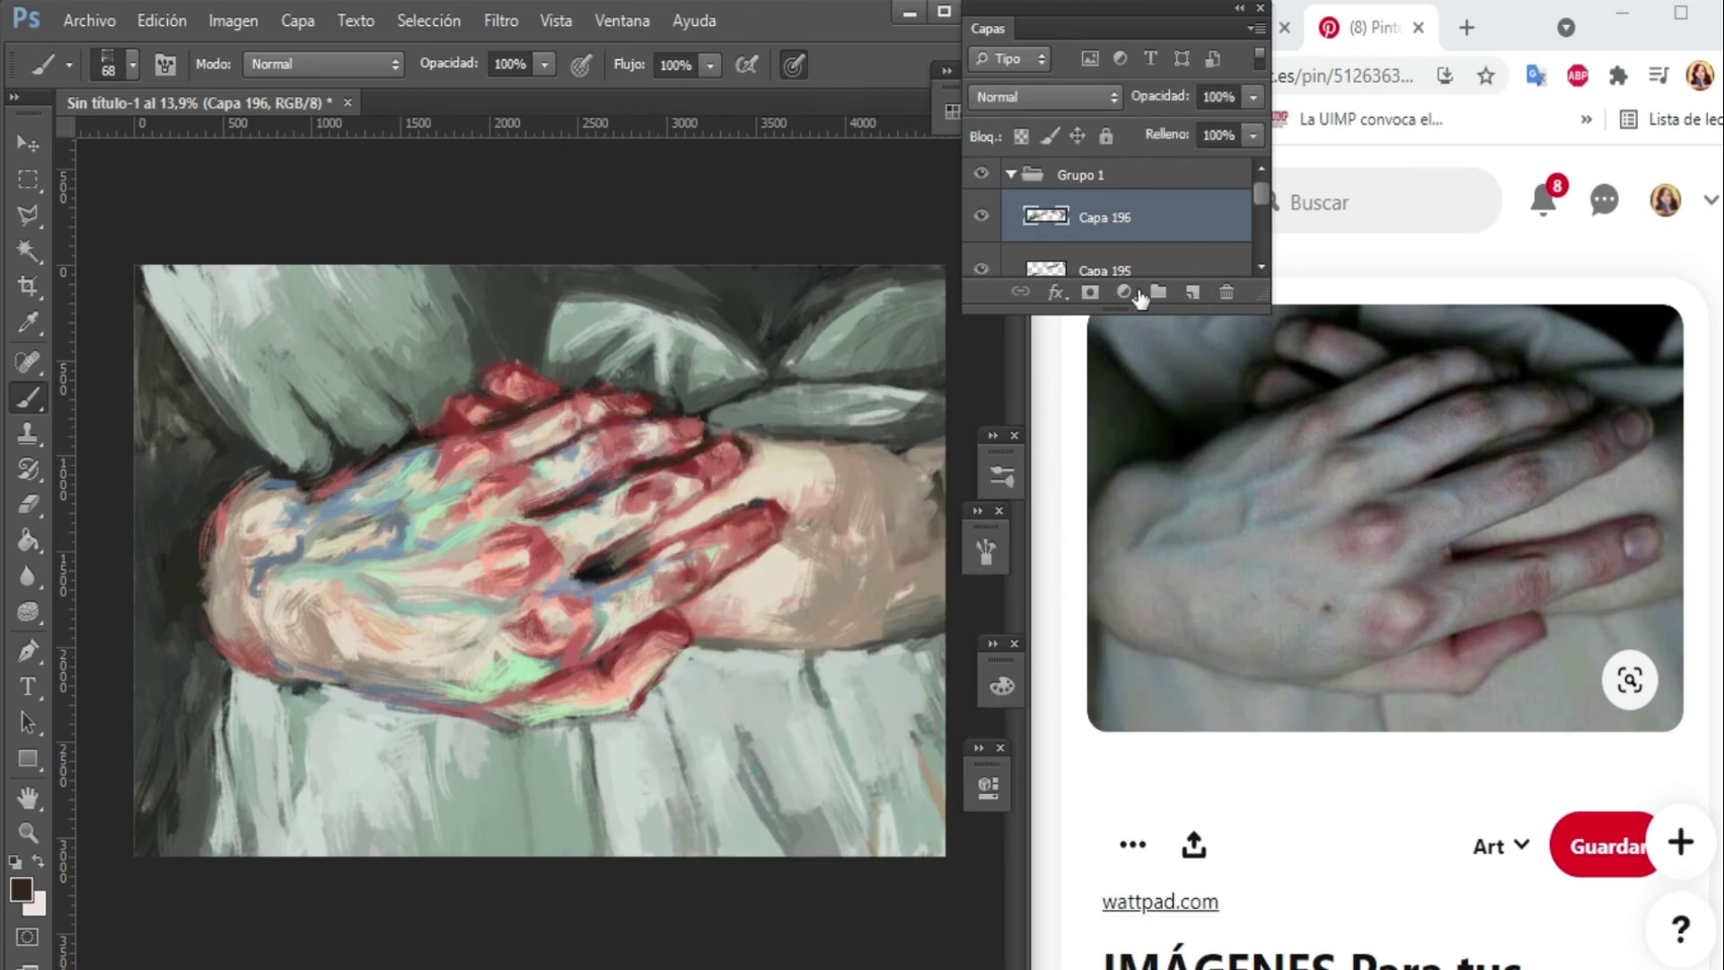
key("ctrl+shift+alt+n")
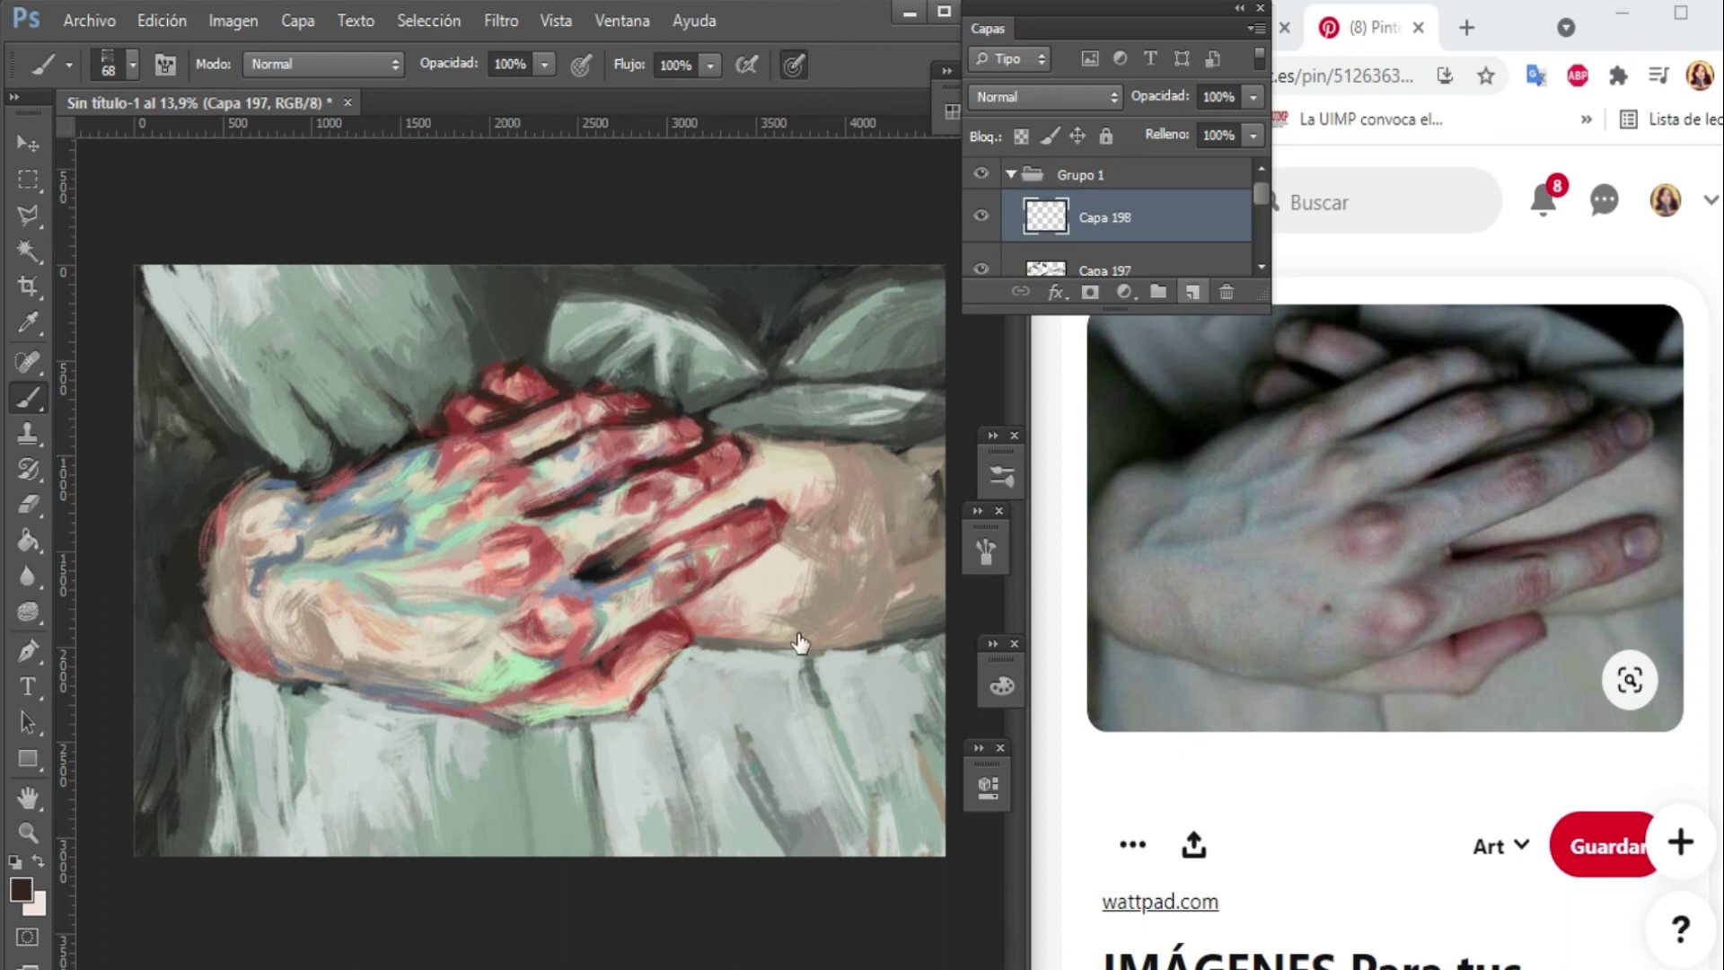
left_click(19, 889)
key("Return")
key("ctrl+shift+alt+n")
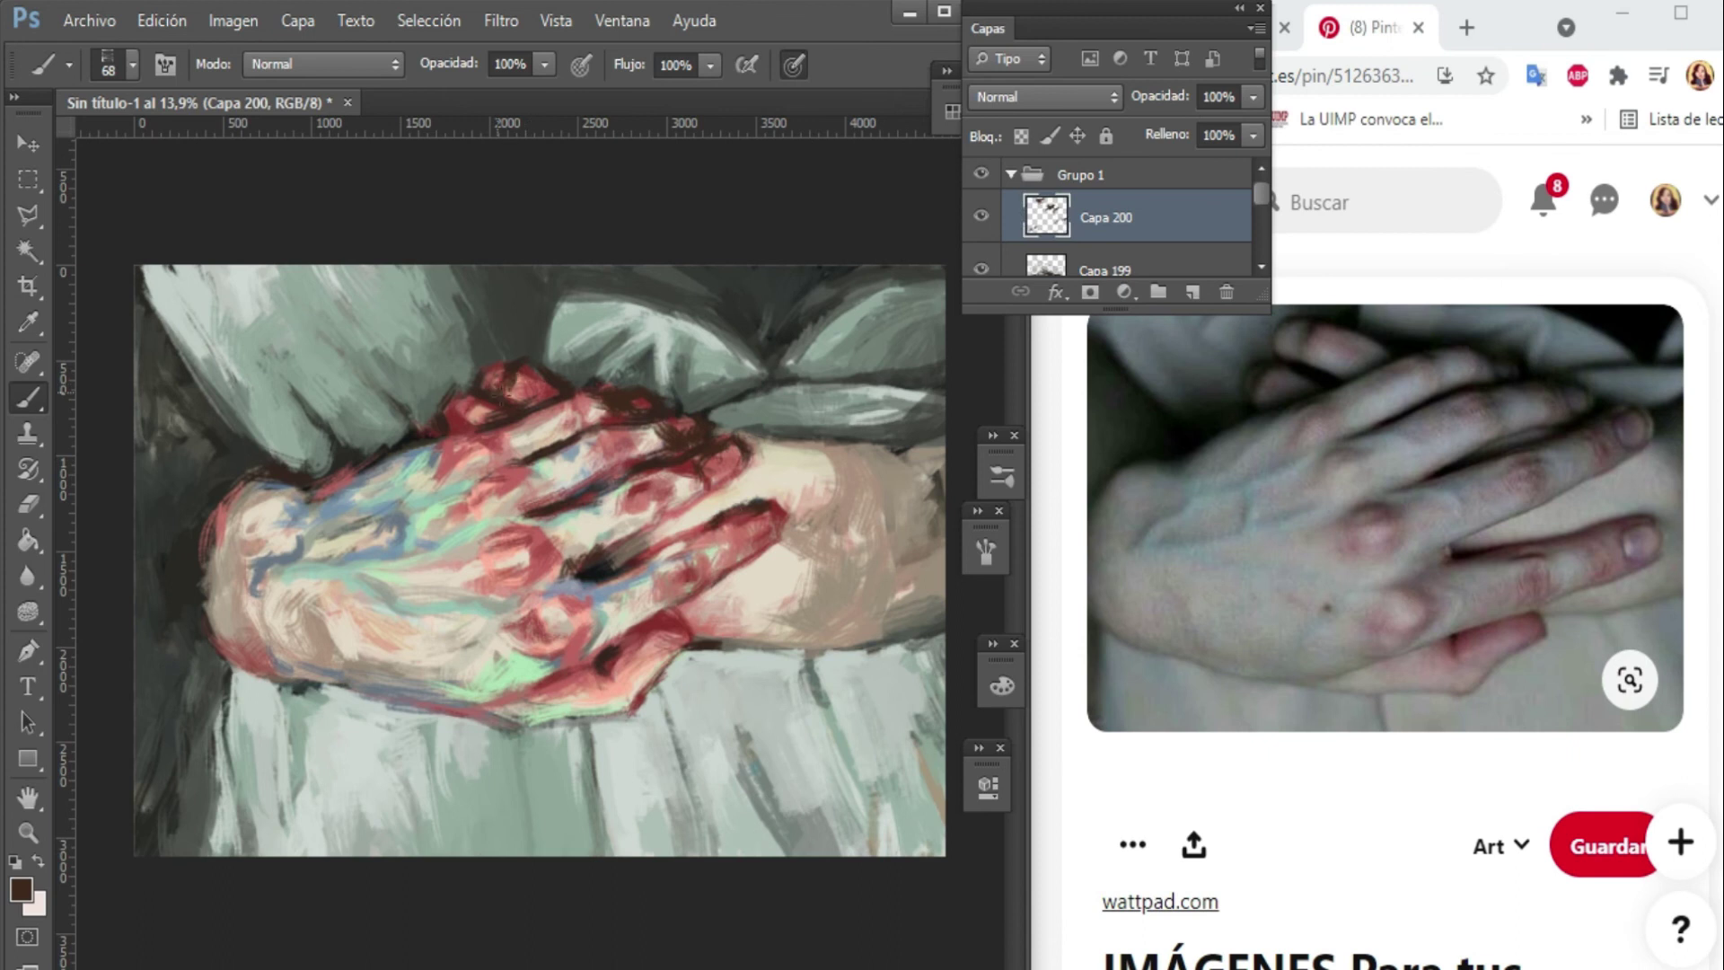
key("ctrl+shift+alt+n")
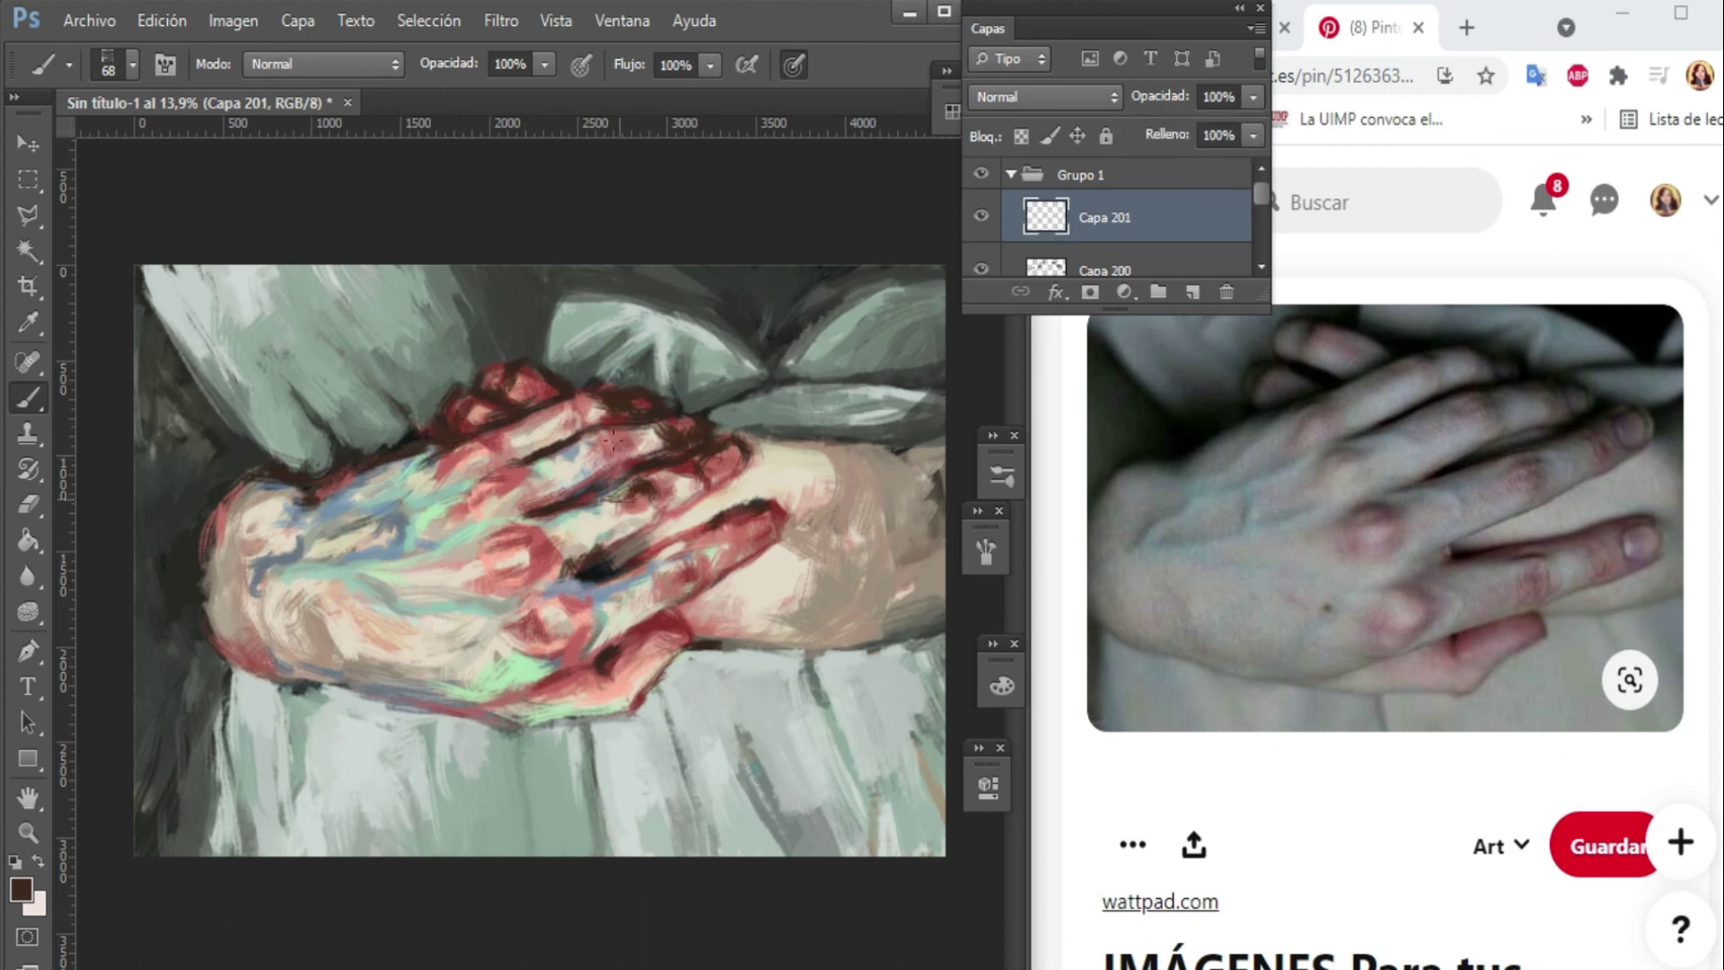
key("ctrl+shift+alt+n")
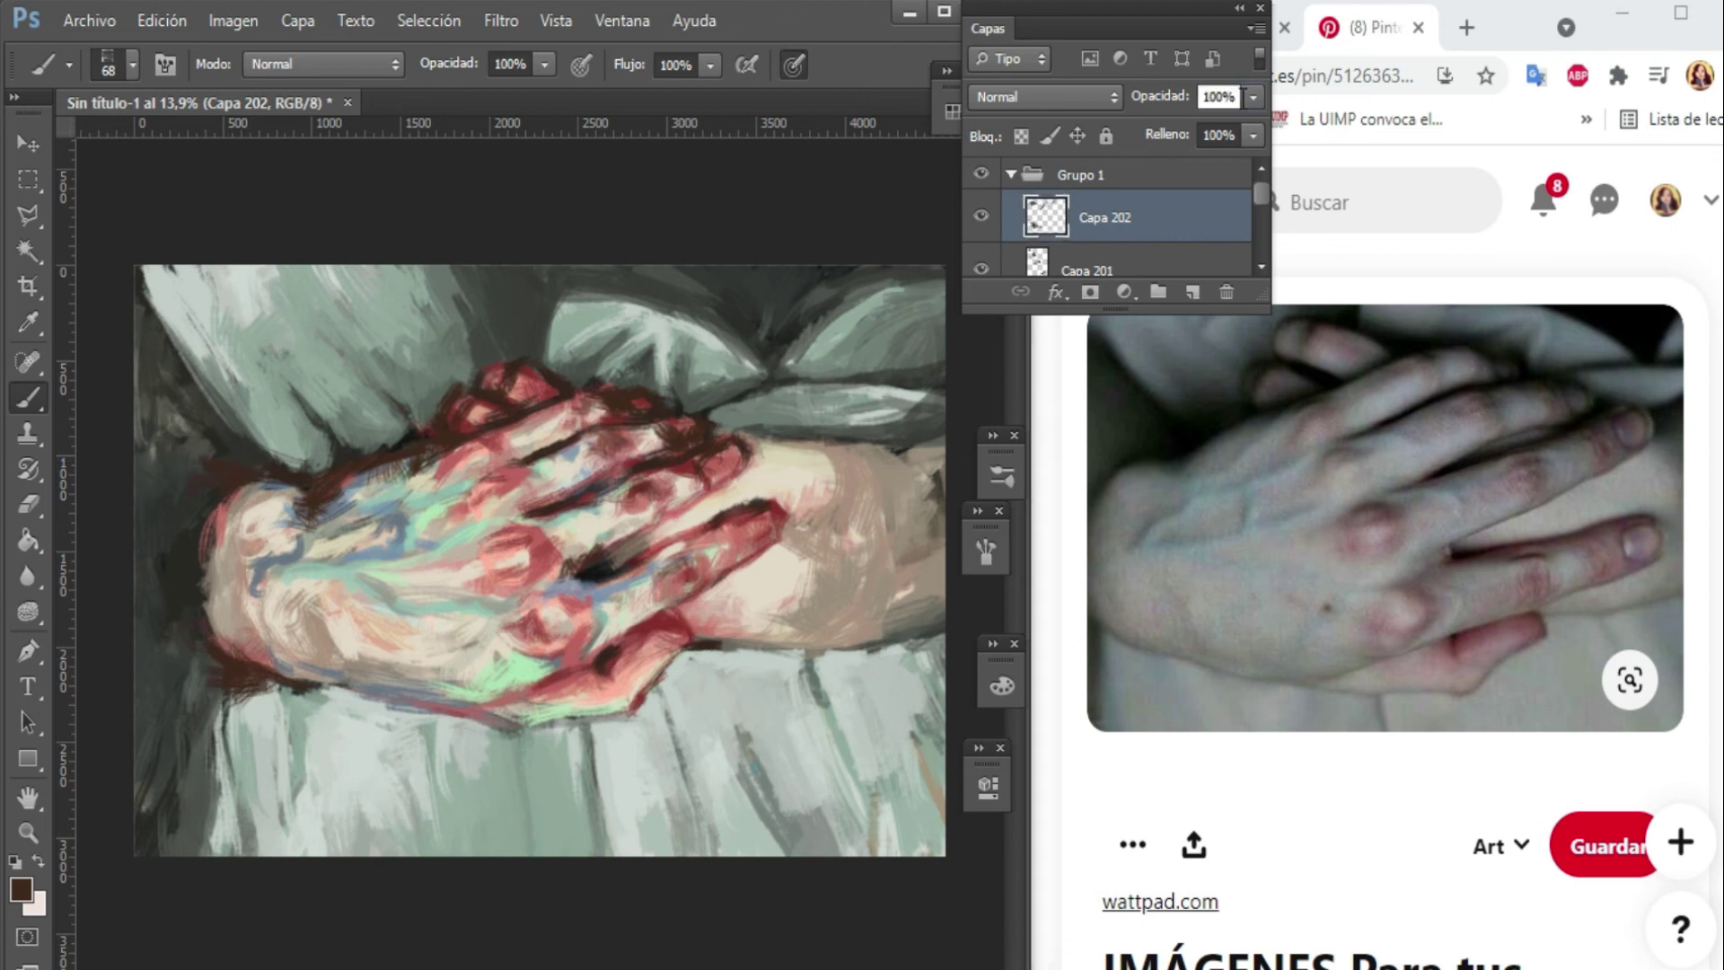
left_click_drag(1252, 96, 1229, 129)
With a much larger brush, paint dark strokes left of the hand and along the top edge.
left_click(1192, 291)
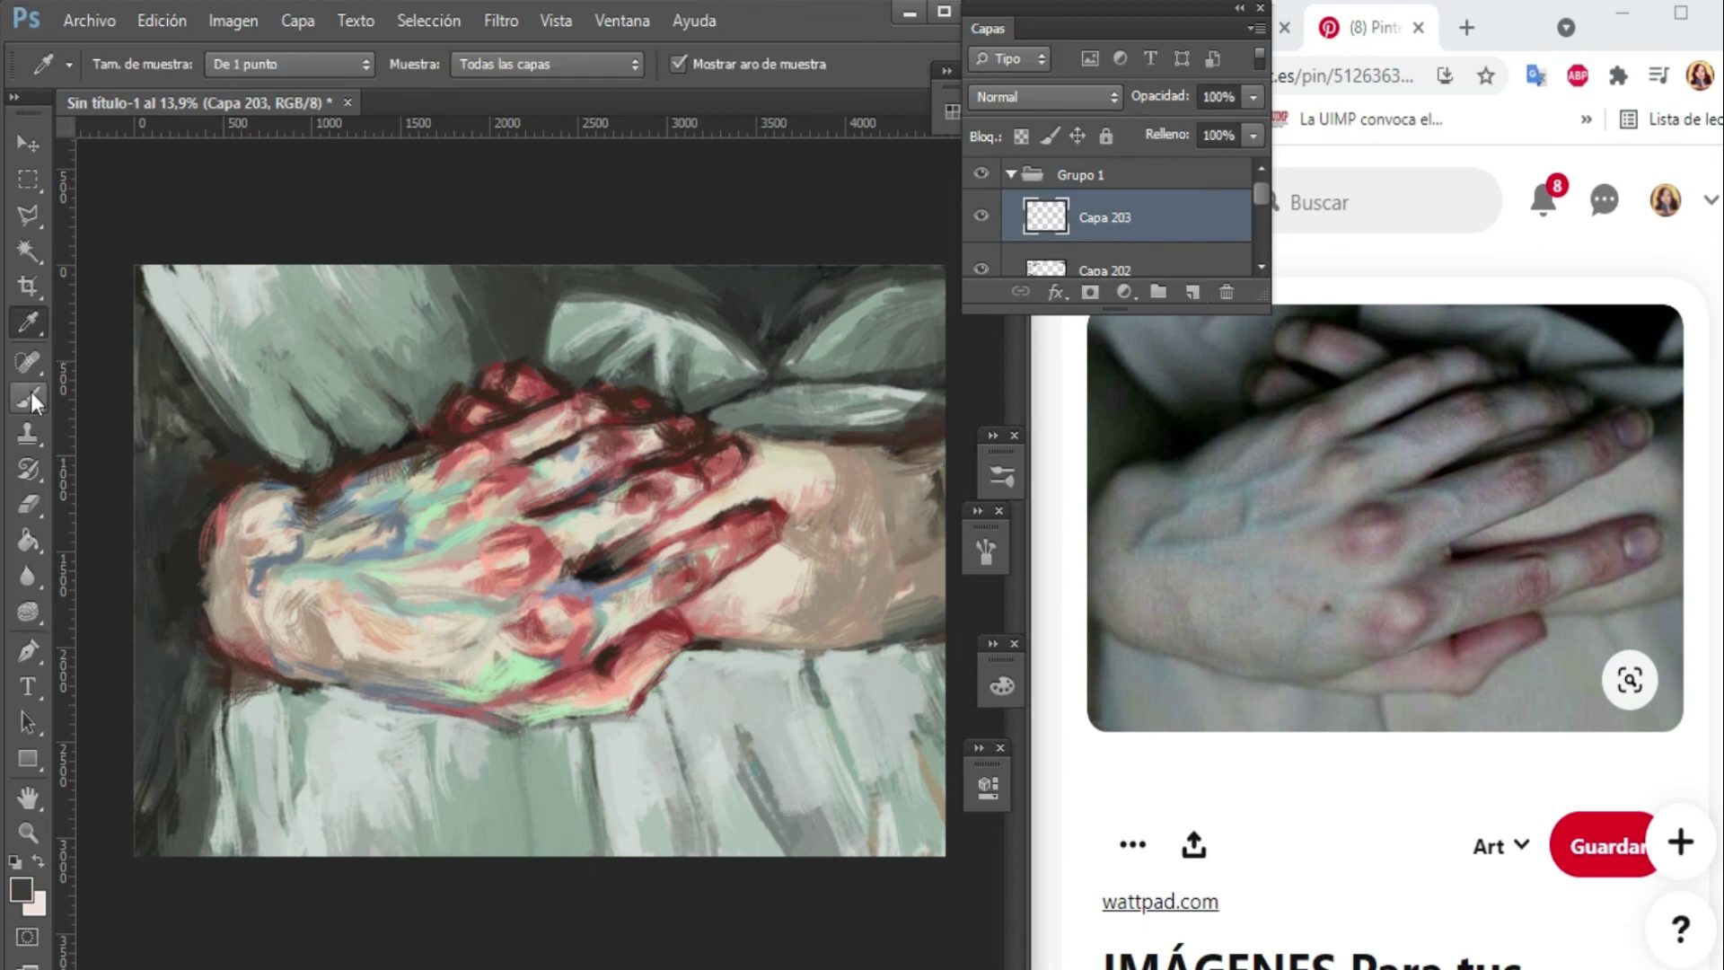
mouse_move(342, 444)
left_mouse_down()
mouse_move(430, 401)
mouse_move(144, 839)
left_mouse_up()
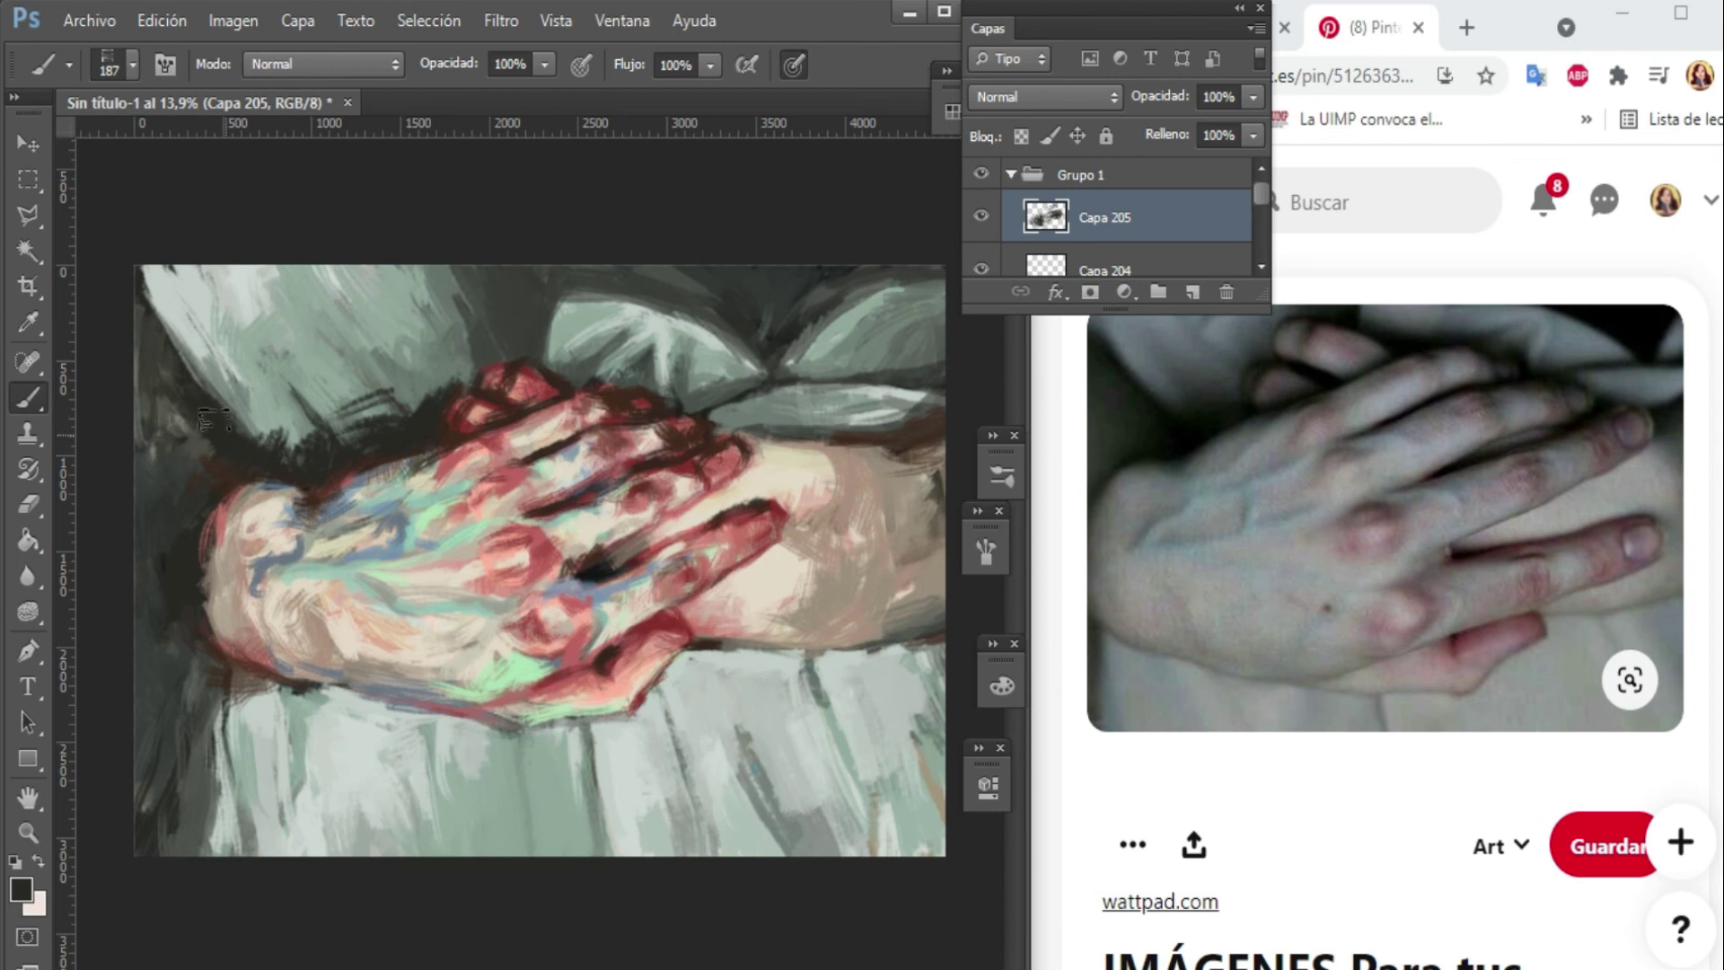
left_click_drag(517, 260, 939, 364)
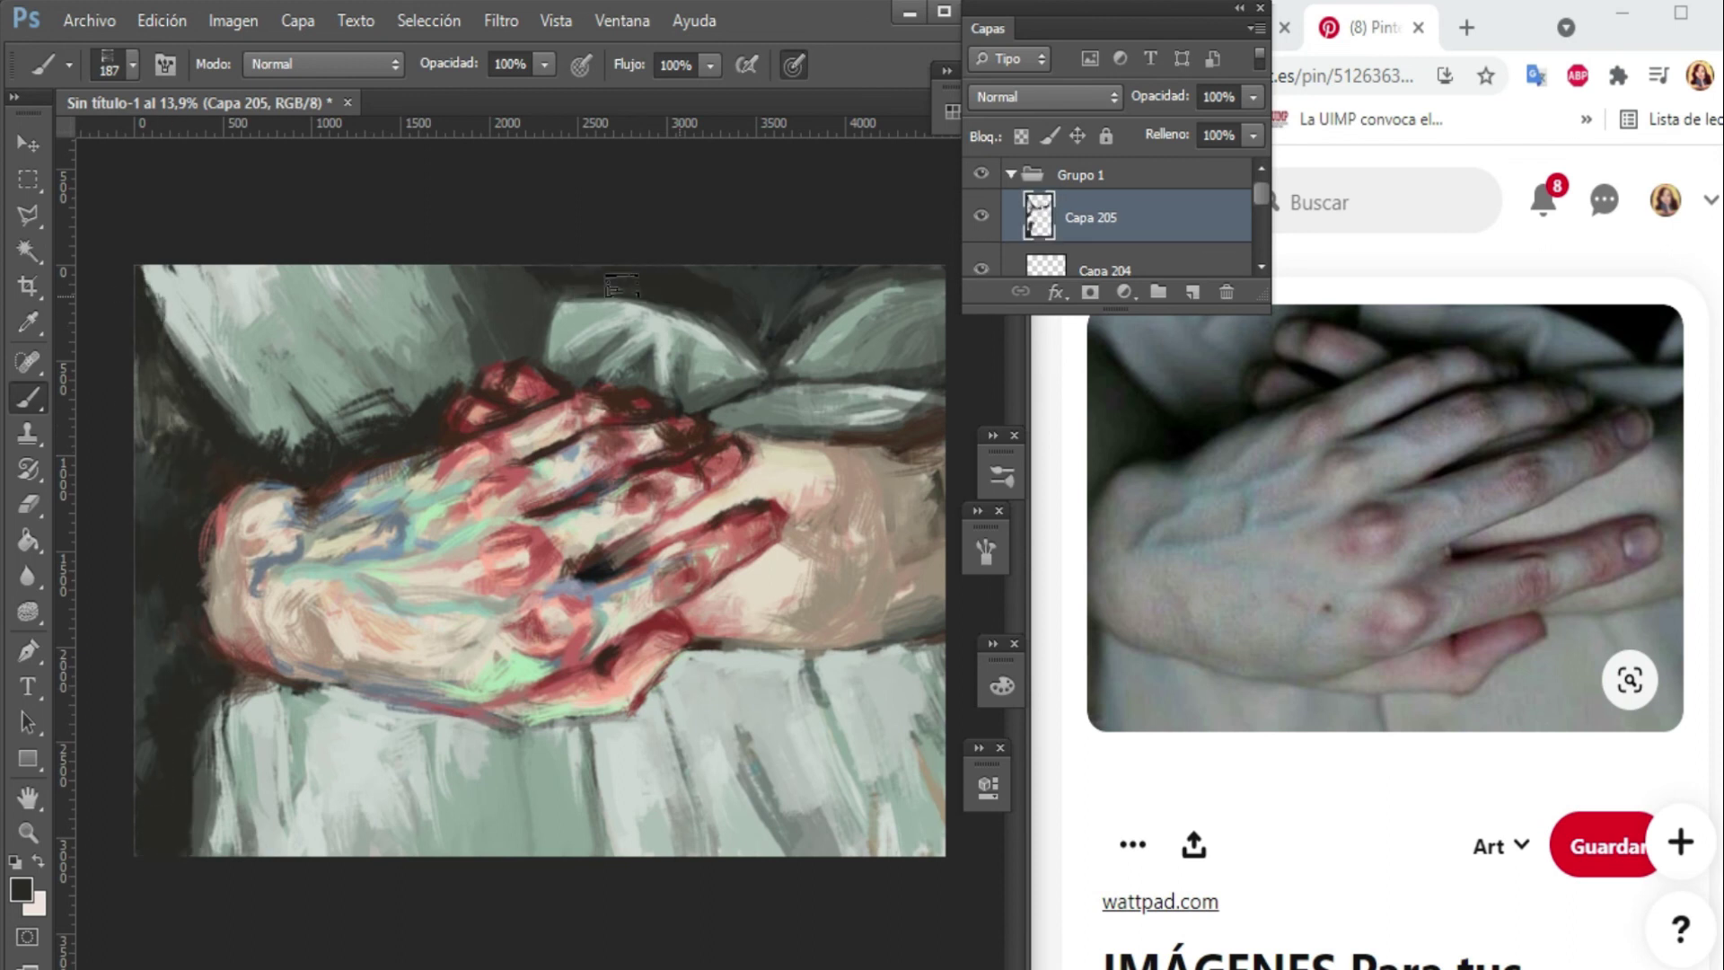
Sample a light grey-green and paint light strokes down the left edge on a new layer.
left_click(1192, 292)
left_click(907, 664, "alt")
left_click(1198, 288)
left_click_drag(148, 269, 148, 709)
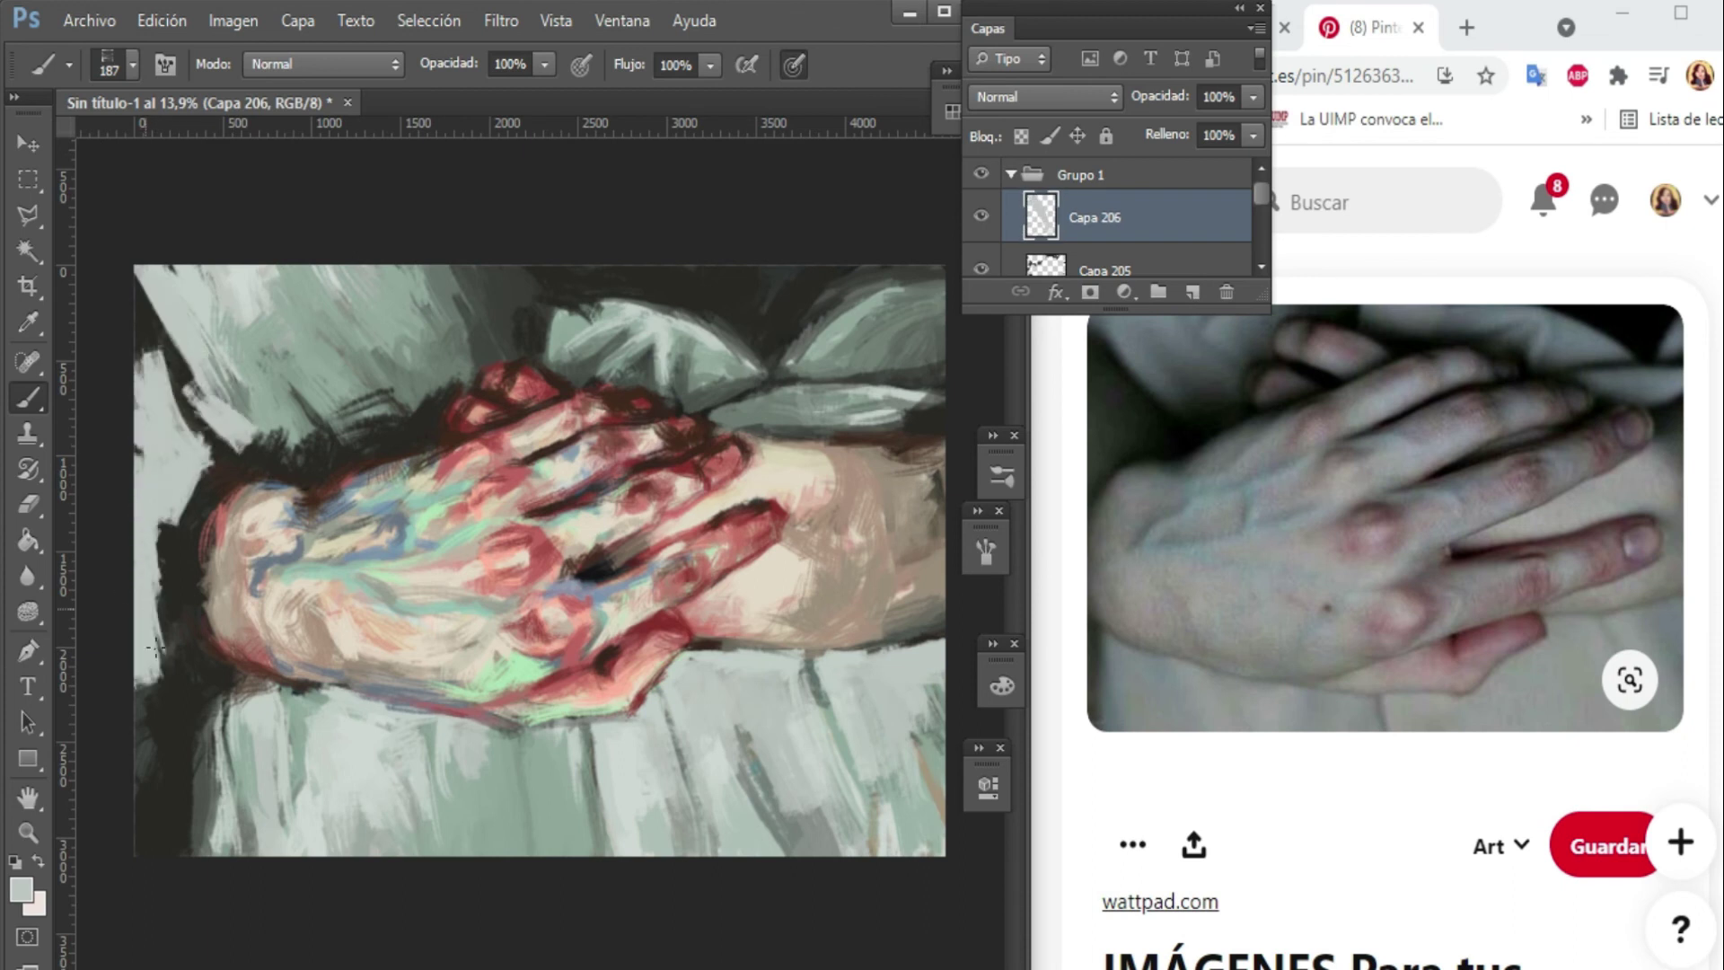
Paint dark green strokes along the top edge, then light strokes at the lower left.
left_click(1193, 292)
left_click_drag(144, 305, 224, 377)
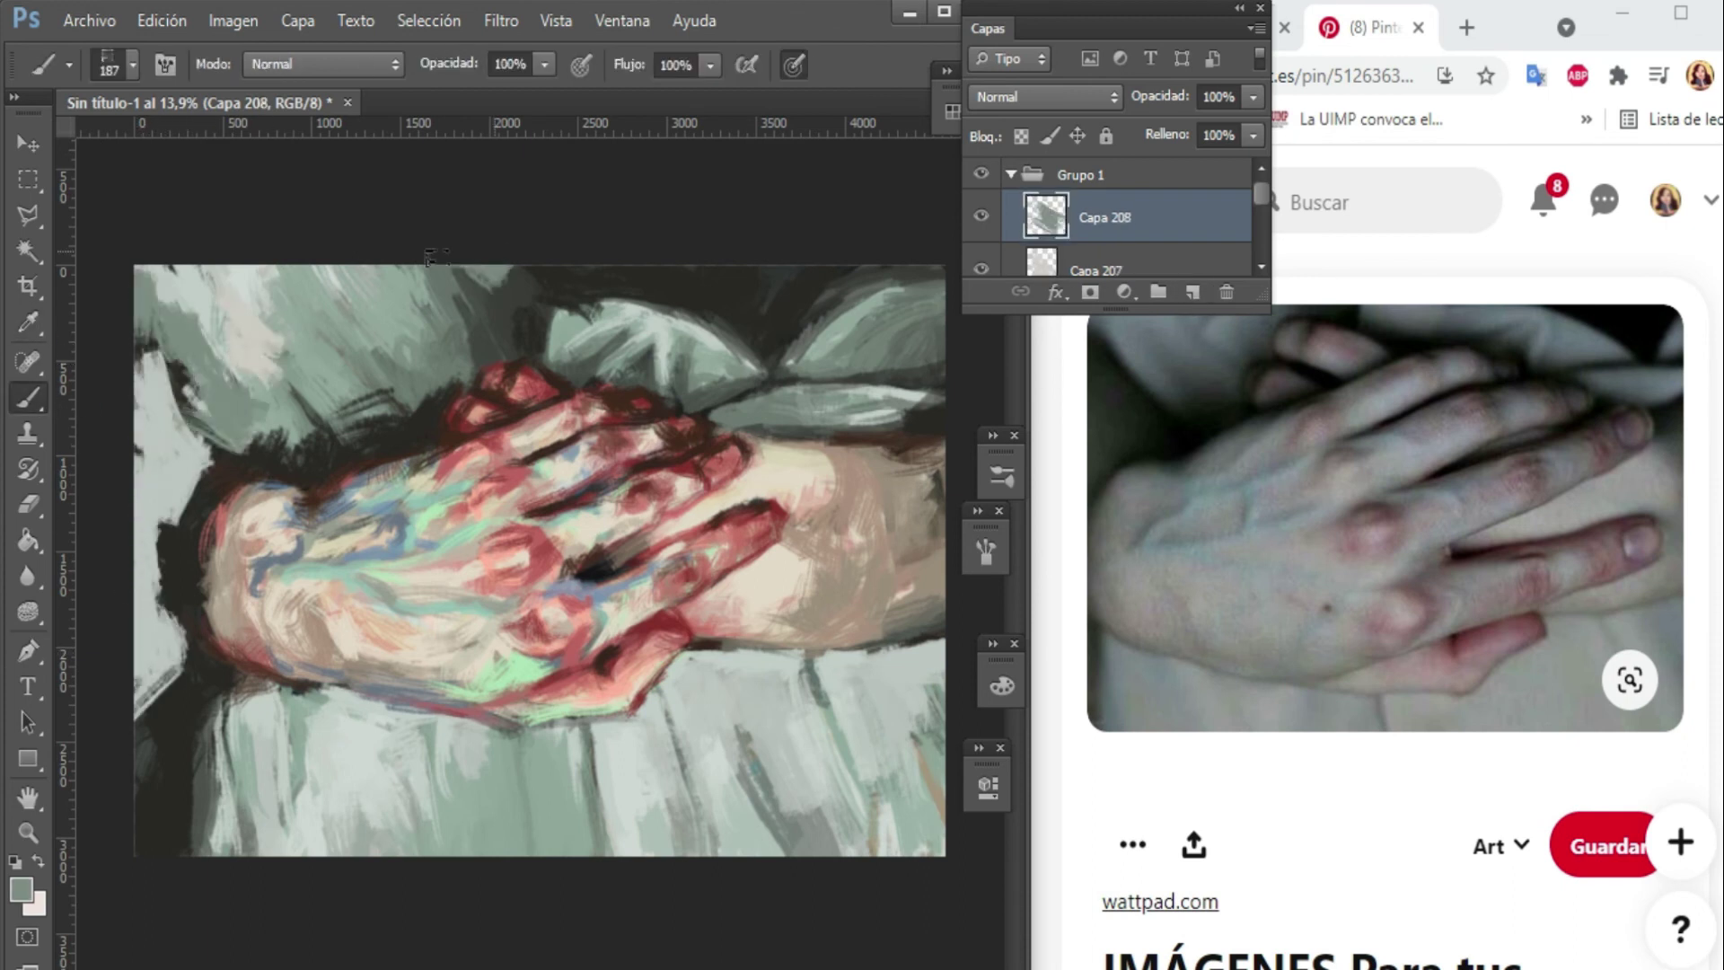
mouse_move(520, 270)
left_mouse_down()
mouse_move(722, 301)
mouse_move(934, 278)
left_mouse_up()
left_click(1192, 292)
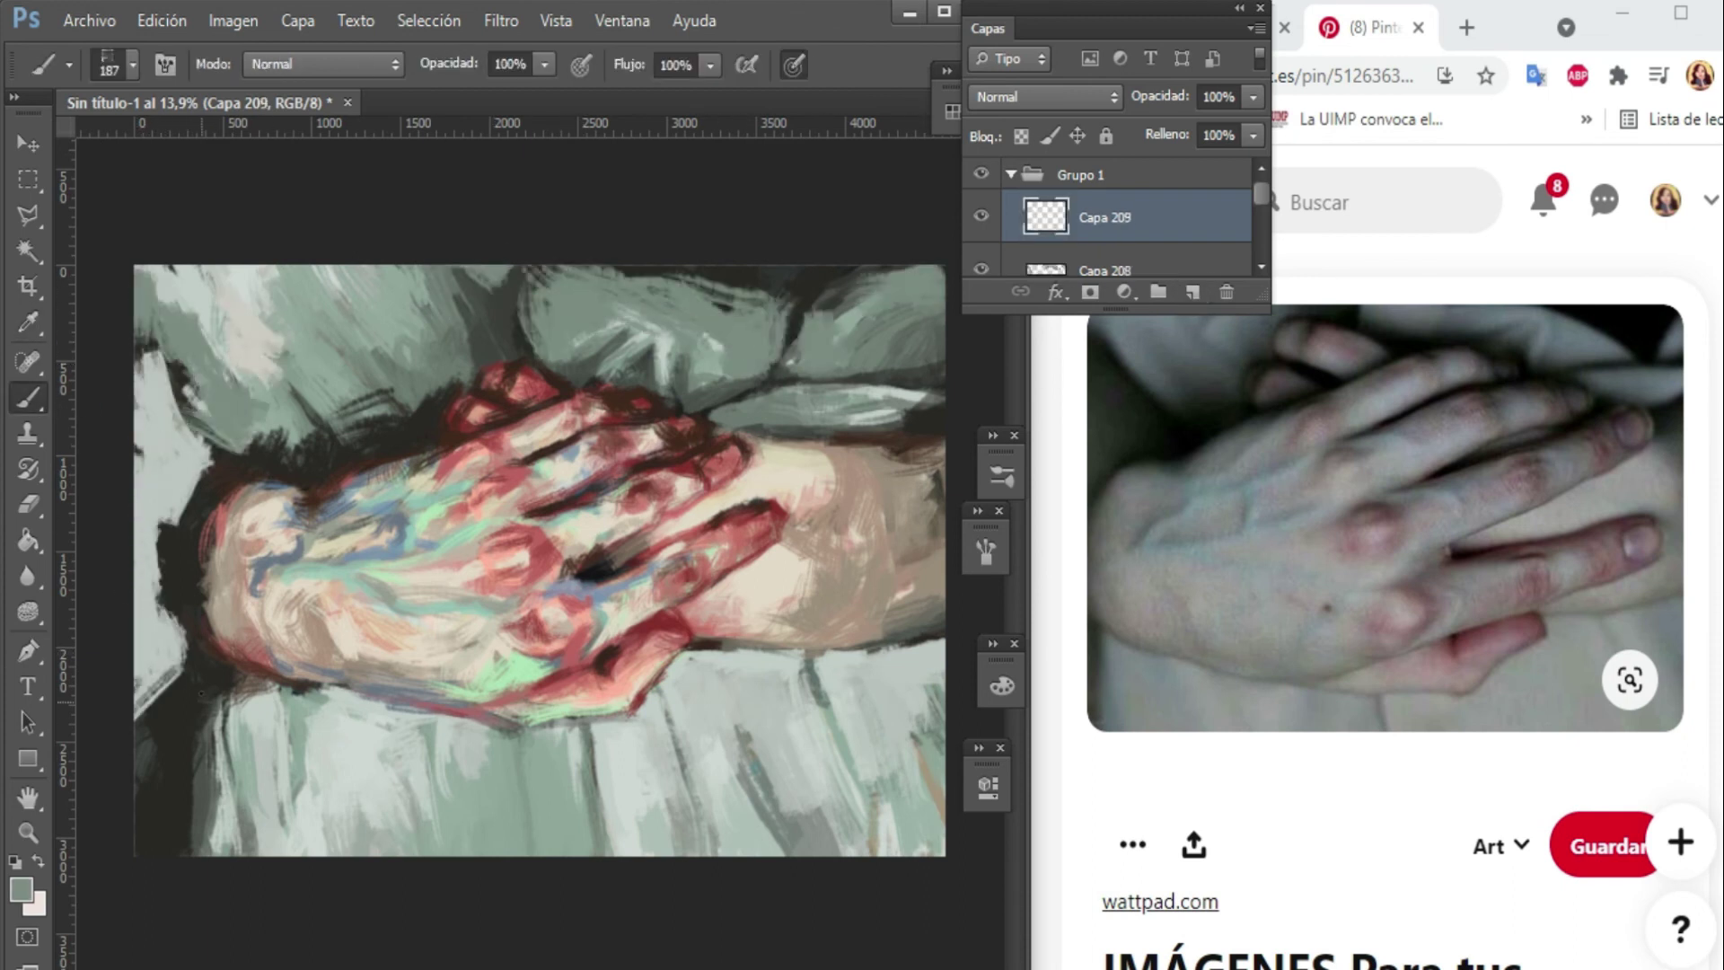
left_click_drag(211, 664, 161, 844)
Paint dark strokes along the left and bottom edges of the cloth.
key("i")
mouse_move(215, 745)
left_mouse_down()
mouse_move(148, 628)
mouse_move(143, 449)
left_mouse_up()
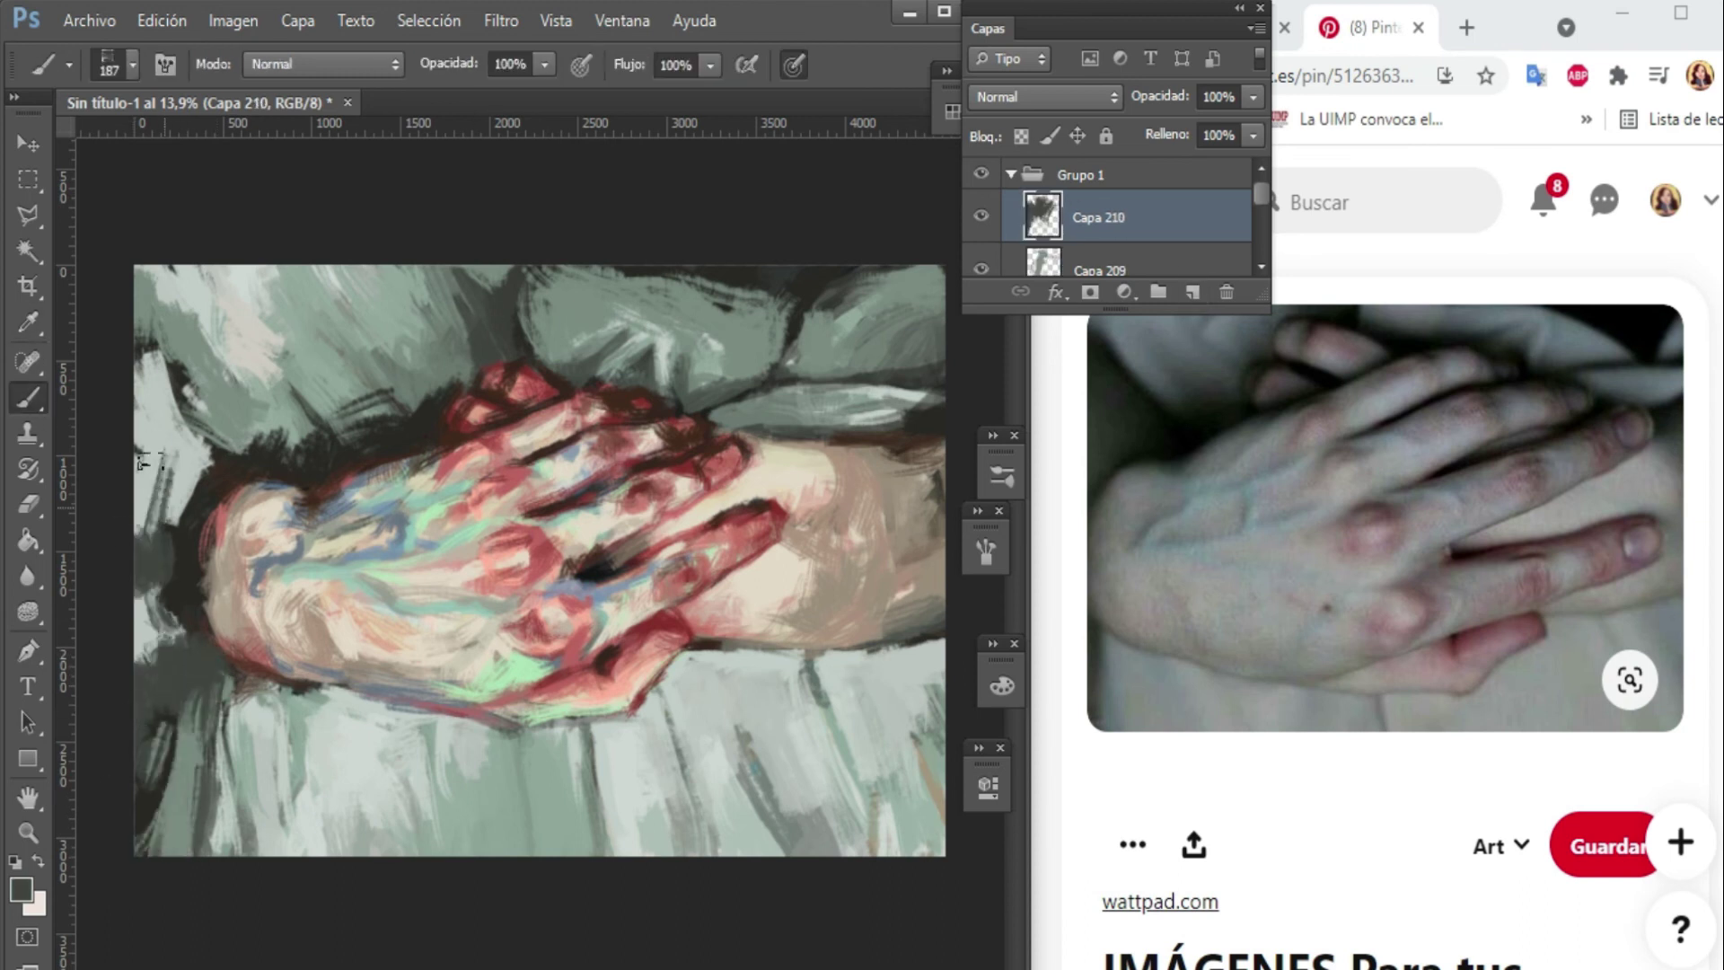
left_click_drag(170, 521, 148, 310)
left_click(1192, 291)
left_click_drag(332, 853, 593, 808)
Sample a light green and paint strokes along the left and bottom edges on a new layer.
key("i")
left_click(341, 364)
left_click(1192, 292)
key("b")
left_click_drag(153, 323, 148, 566)
mouse_move(180, 395)
left_mouse_down()
mouse_move(162, 718)
mouse_move(327, 843)
mouse_move(592, 790)
left_mouse_up()
Sample a dark colour and paint strokes down the left edge and over the lower-right cloth.
left_click(1192, 291)
key("i")
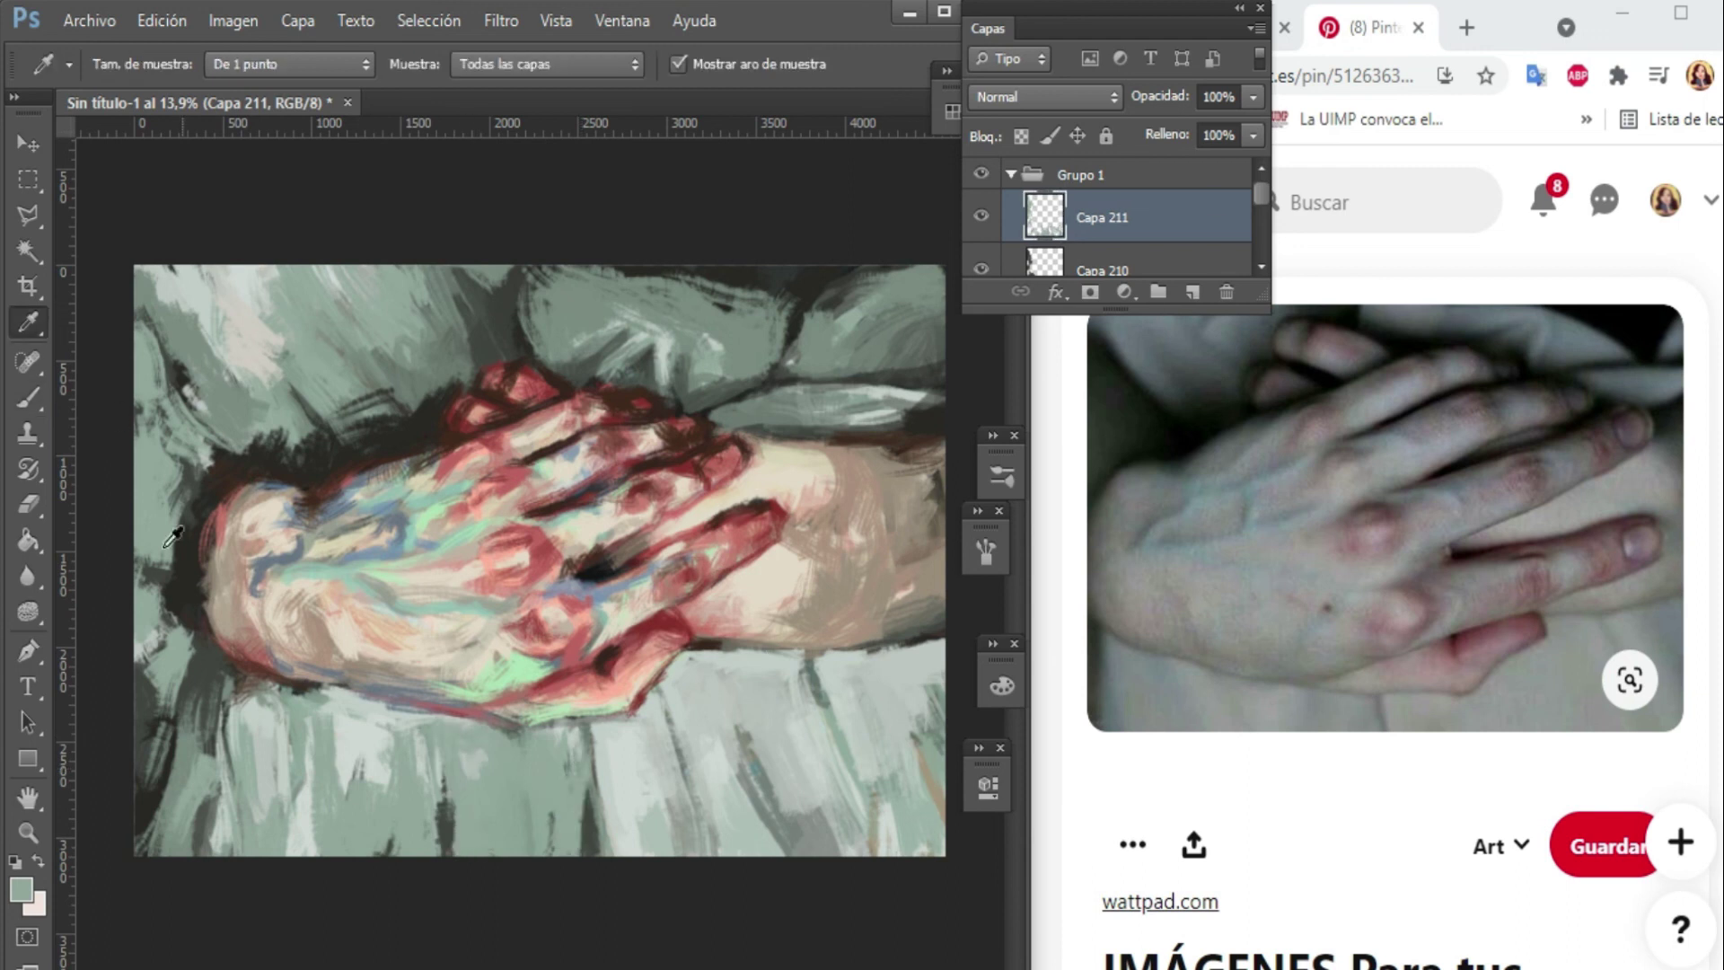
left_click(161, 422)
key("b")
mouse_move(162, 431)
left_mouse_down()
mouse_move(166, 830)
mouse_move(153, 270)
left_mouse_up()
left_click_drag(925, 638, 835, 853)
Set the layer opacity to 75% then 99%, and lasso an upper-left cloth area.
left_click(1253, 96)
mouse_move(1255, 126)
left_mouse_down()
mouse_move(1237, 158)
mouse_move(1257, 157)
left_mouse_up()
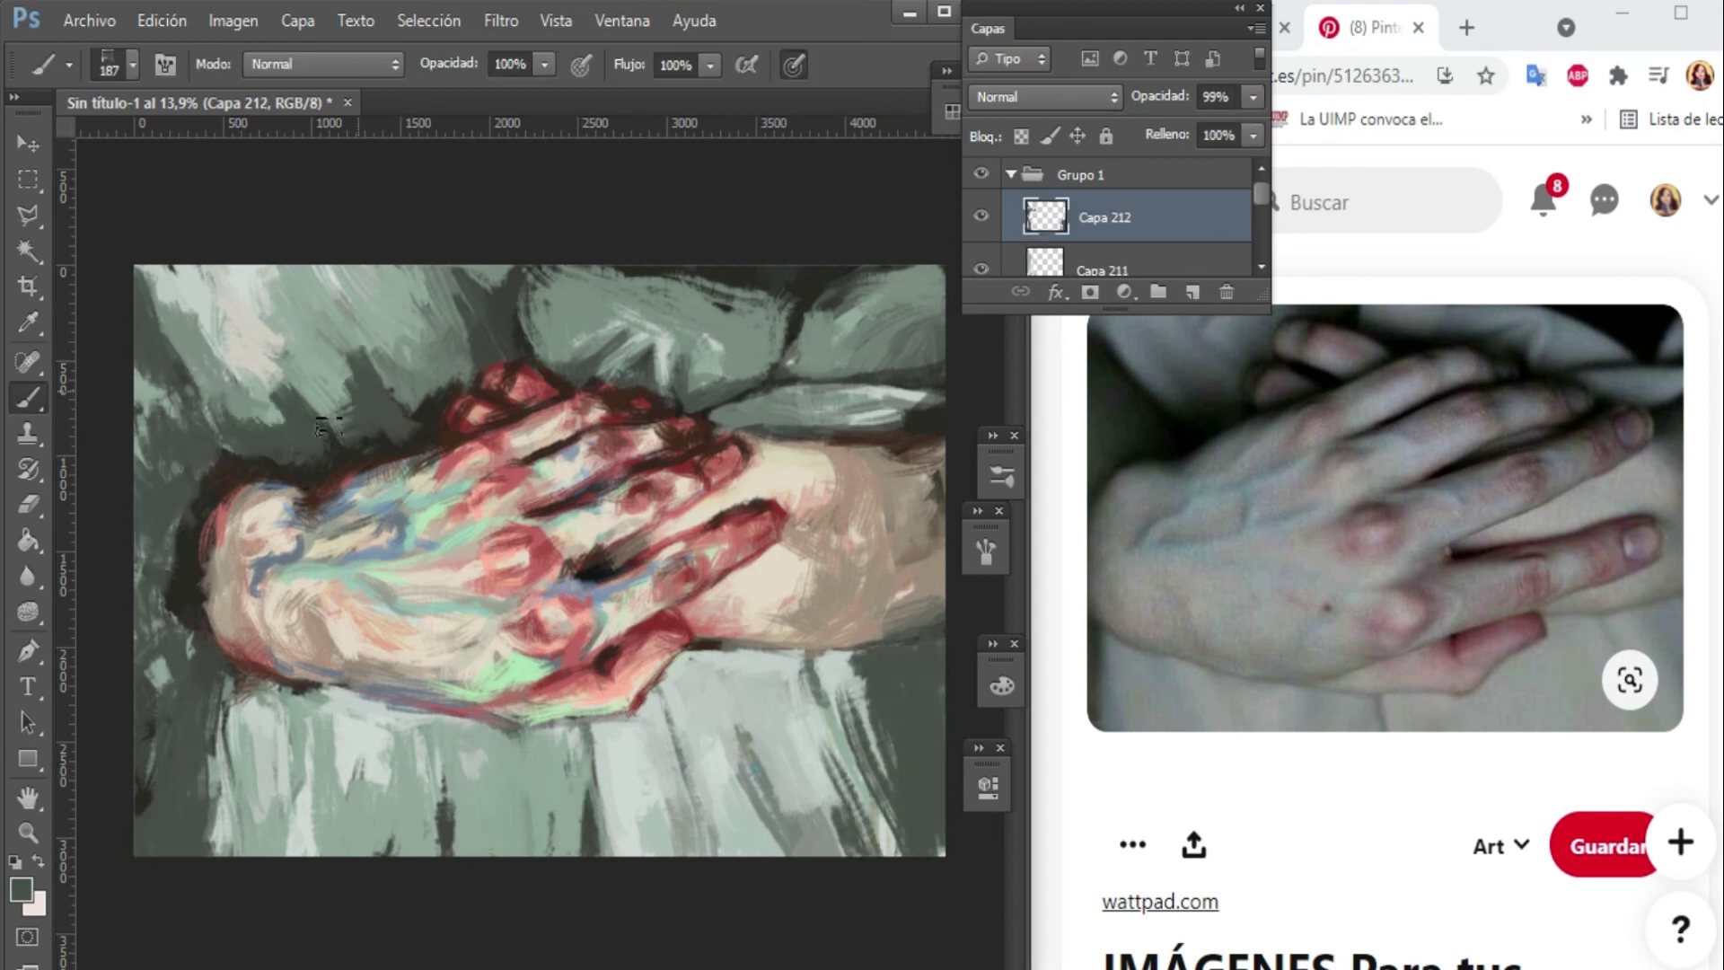
key("l")
left_click(197, 260)
left_click(590, 225)
Cut the selected cloth onto its own layer and paint dark strokes above the hand.
right_click(375, 345)
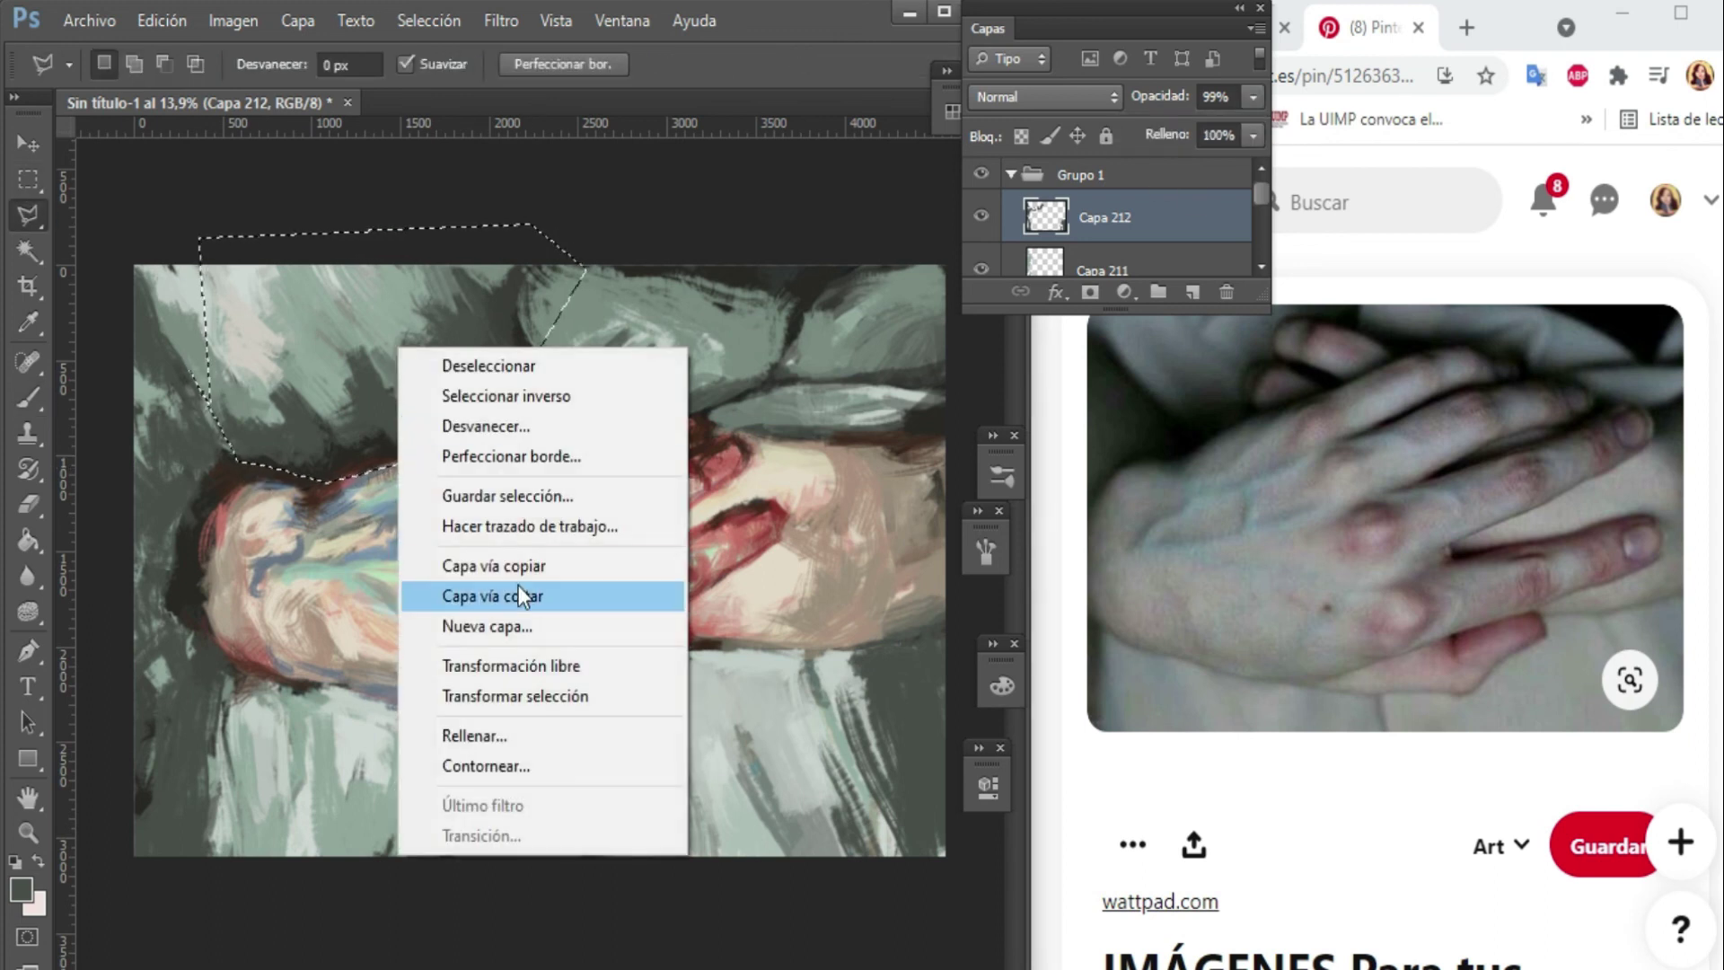
left_click(500, 592)
key("b")
key("ctrl+shift+alt+n")
mouse_move(545, 338)
left_mouse_down()
mouse_move(686, 386)
mouse_move(909, 366)
left_mouse_up()
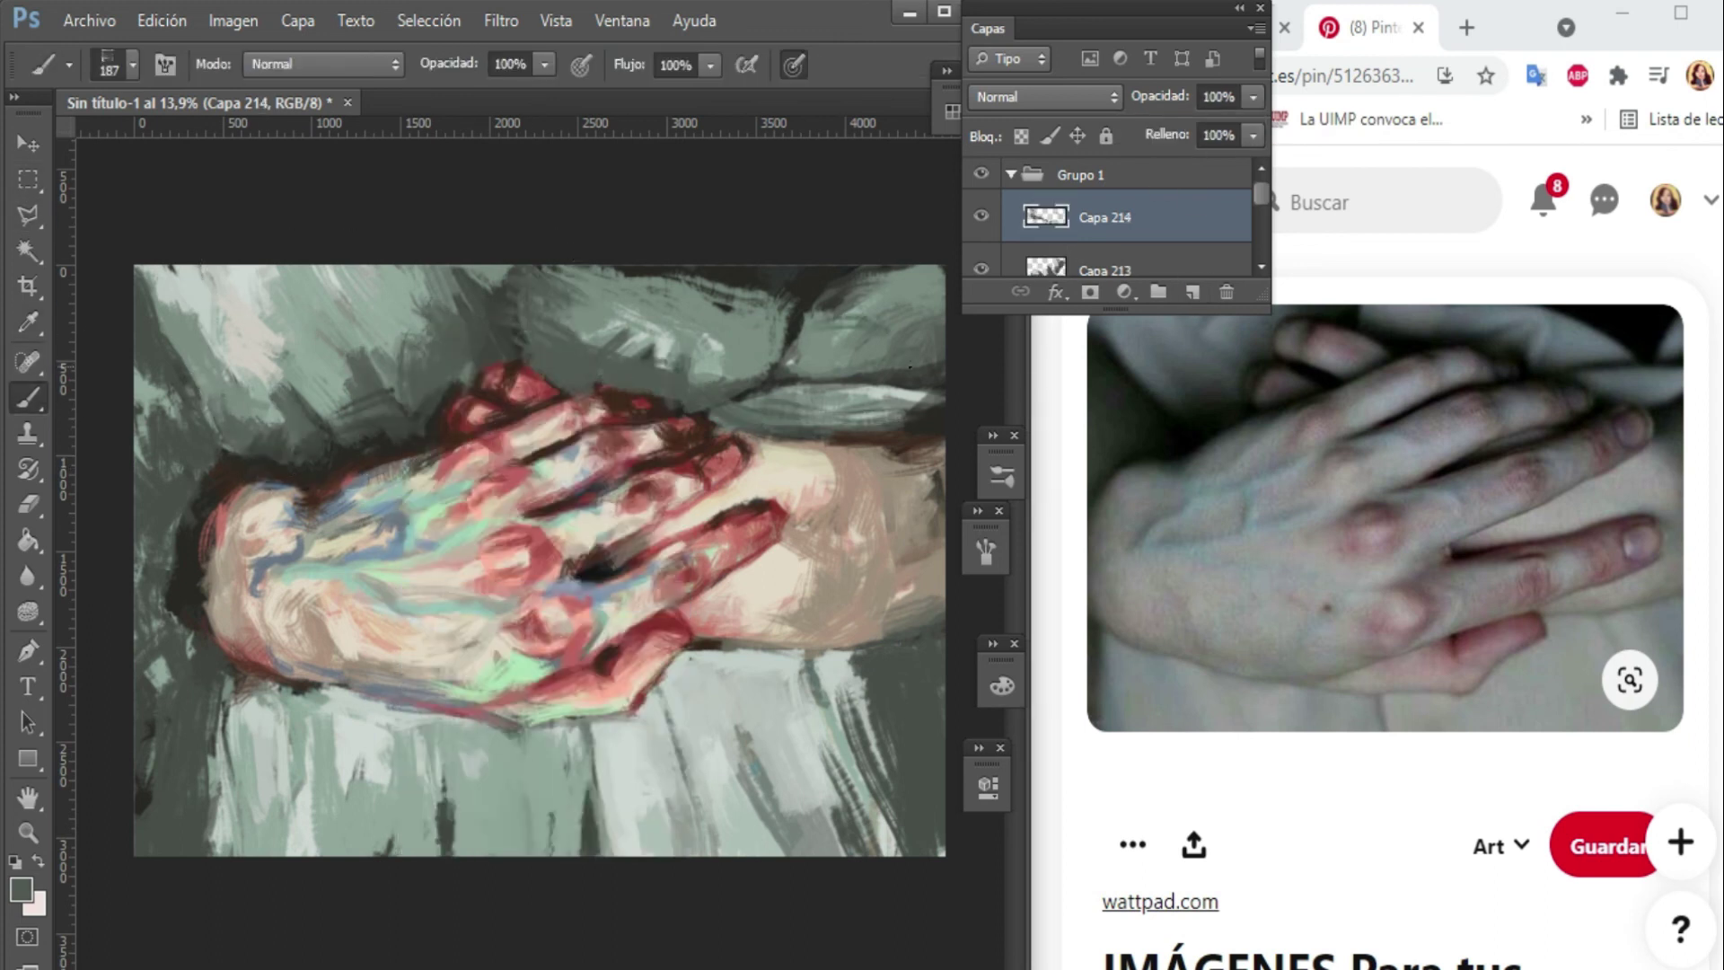
Reduce the brush size to 110 and lower the layer opacity to 77%.
right_click(425, 474)
left_click_drag(693, 454, 629, 453)
key("Return")
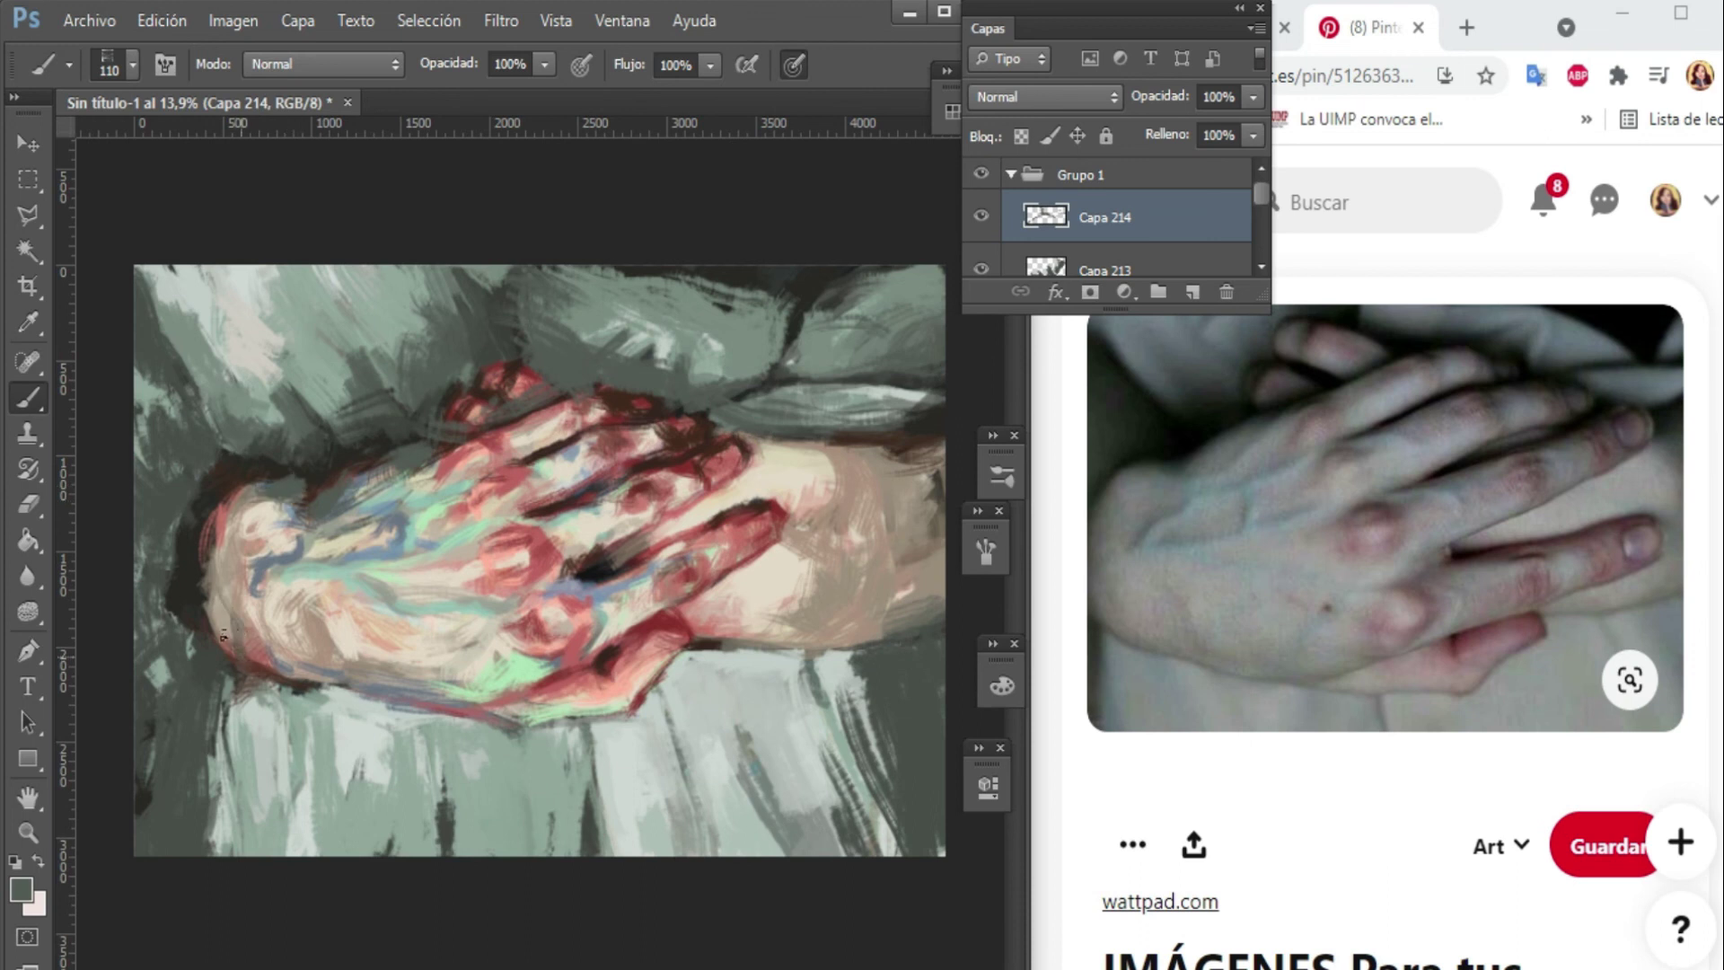
left_click_drag(1253, 96, 1230, 126)
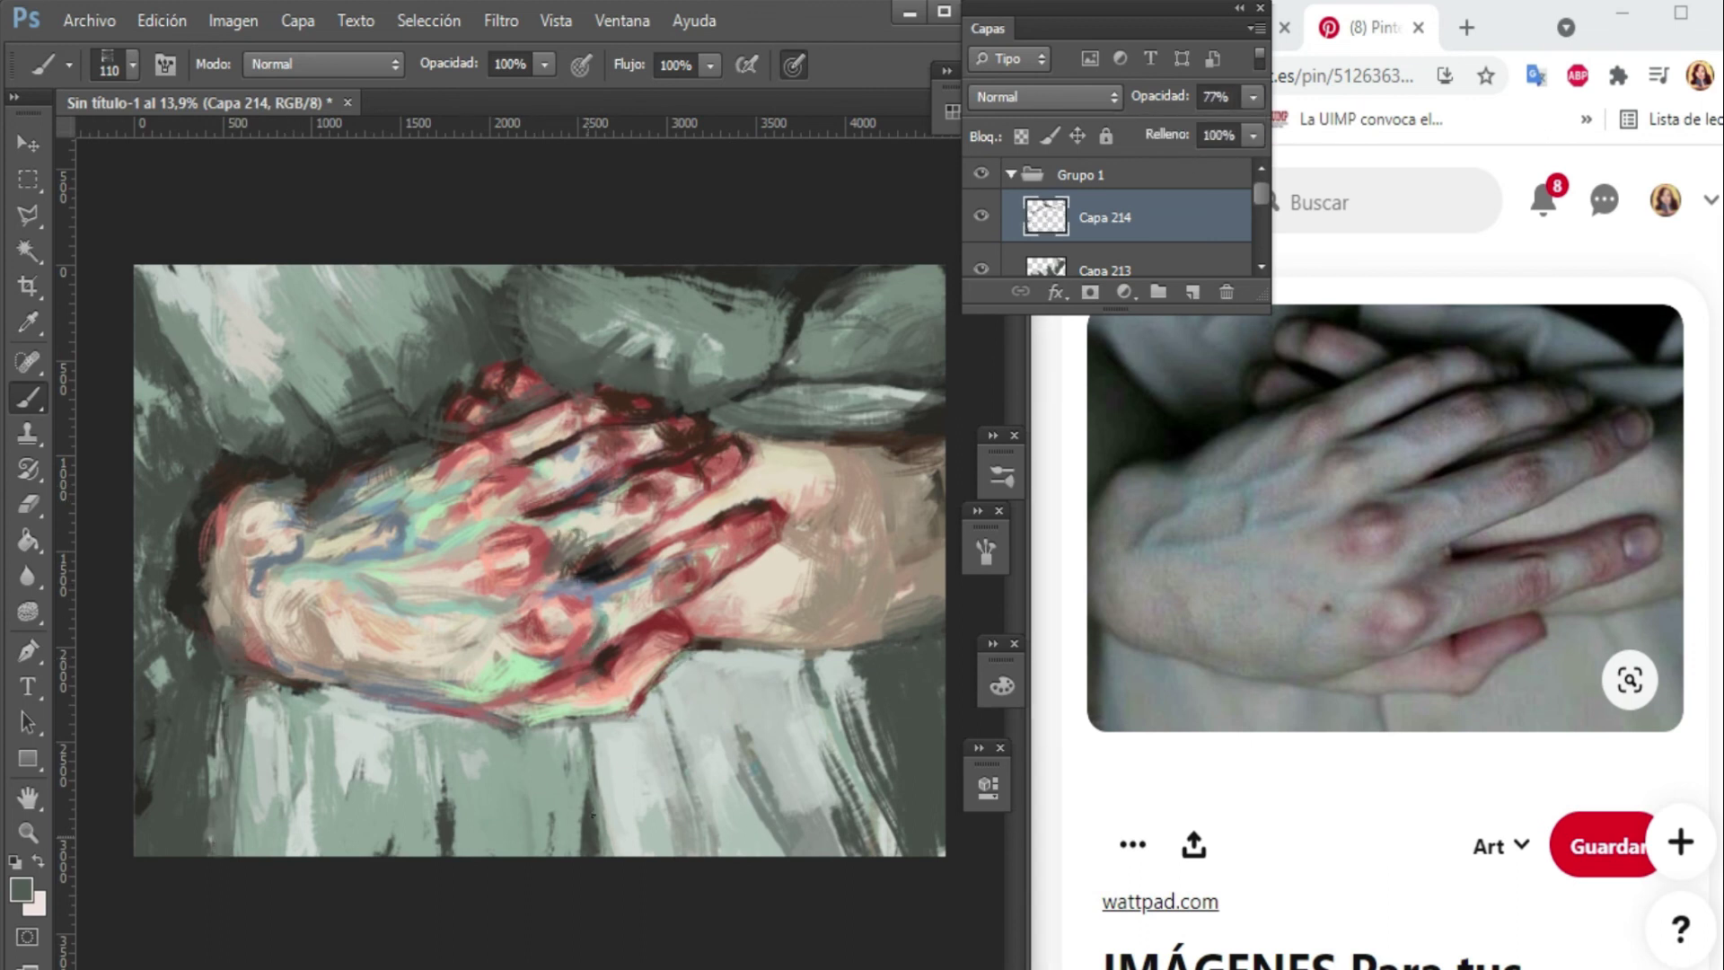
Sample a pale green from the cloth and paint it over the upper-left cloth on a new layer.
key("i")
left_click(403, 517)
key("ctrl+shift+alt+n")
key("ctrl+shift+alt+n")
key("b")
right_click(449, 392)
key("Return")
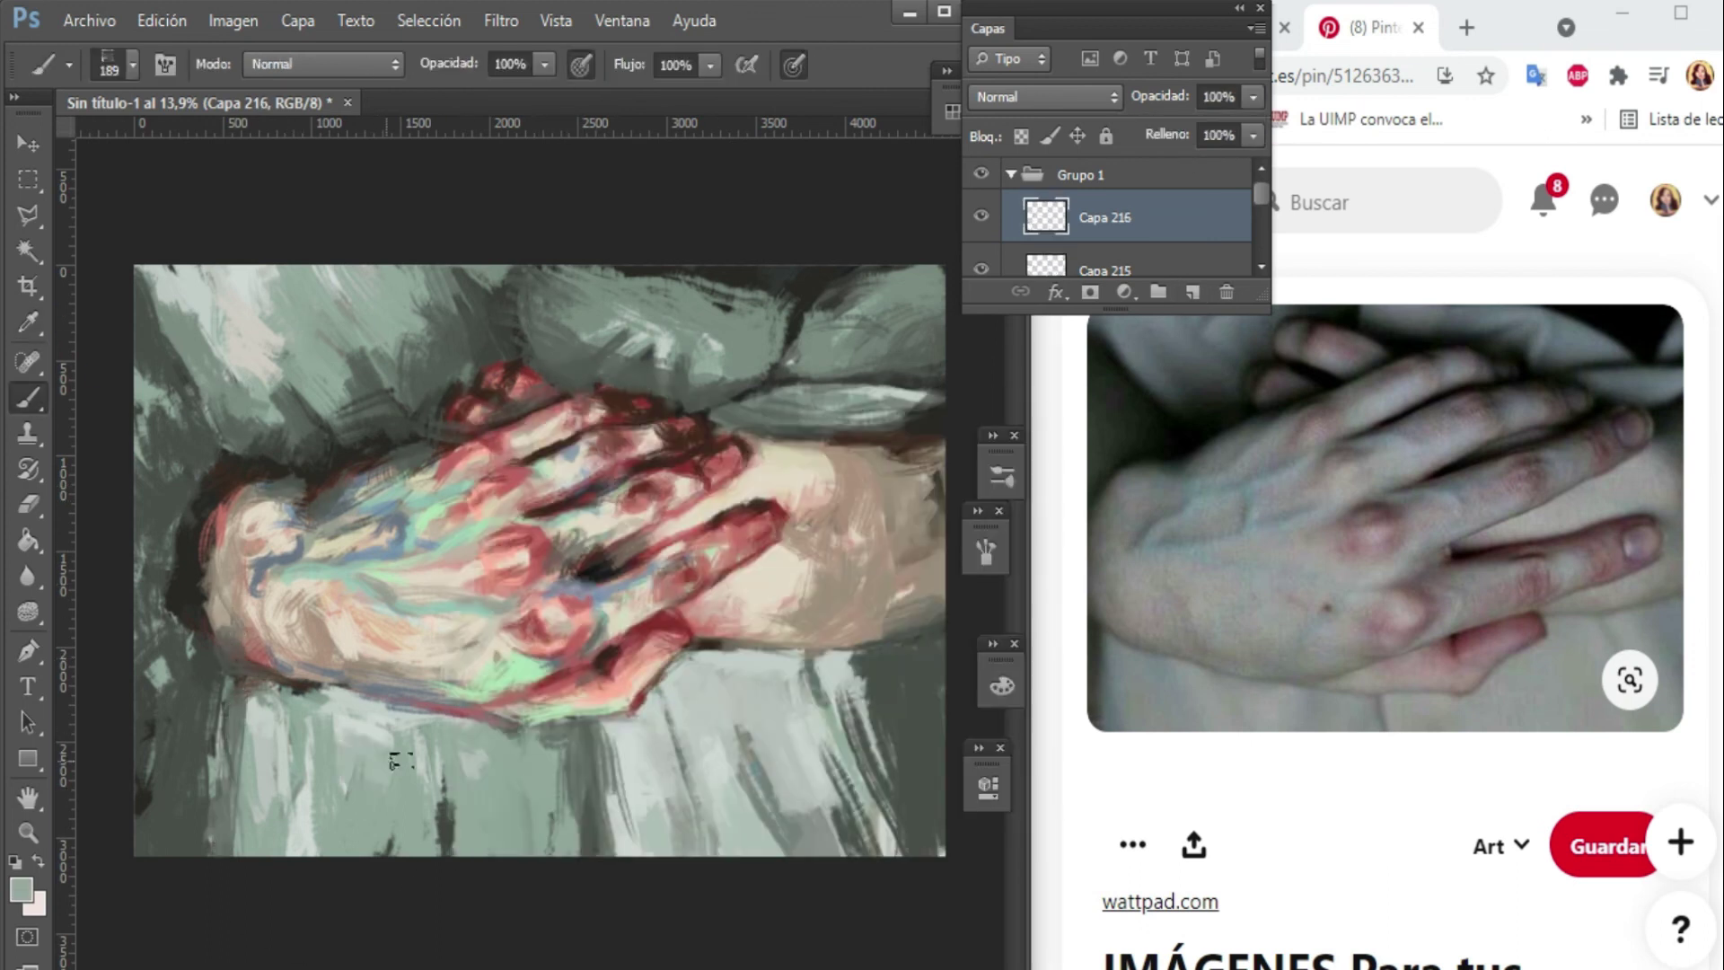
left_click_drag(170, 269, 296, 439)
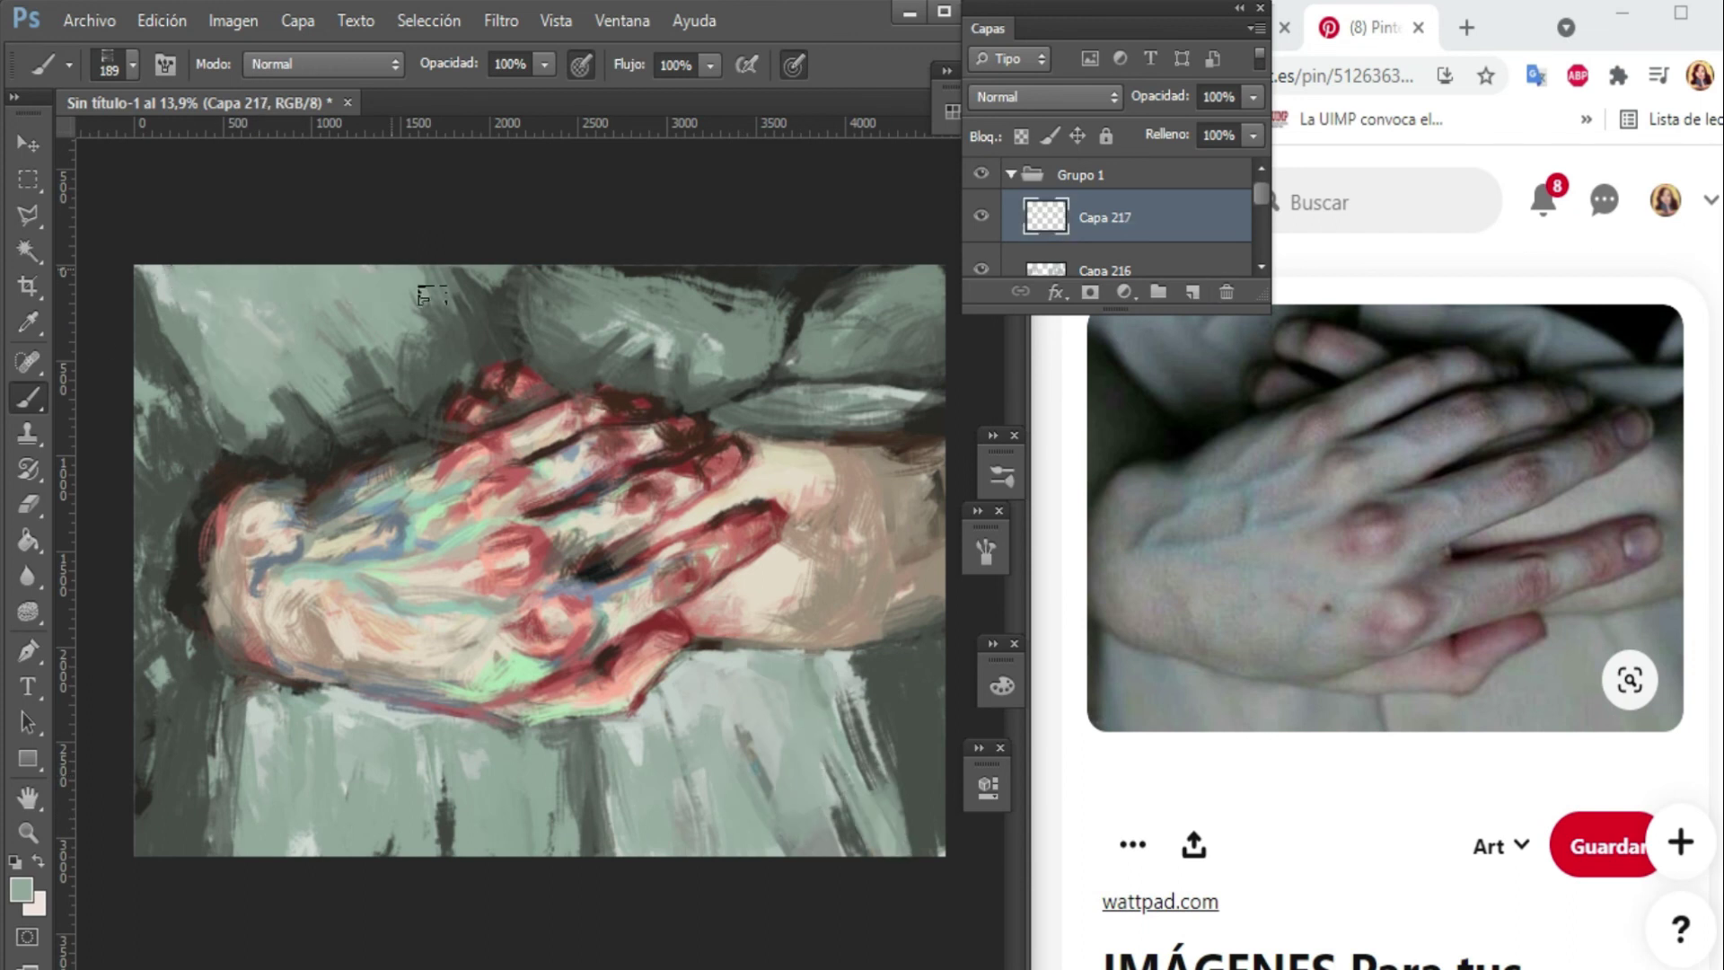
Sample a dark cloth colour and paint dark strokes along the top edge and lower left.
left_click(1191, 293)
left_click_drag(476, 270, 786, 363)
mouse_move(764, 297)
left_mouse_down()
mouse_move(938, 368)
mouse_move(943, 417)
left_mouse_up()
mouse_move(157, 633)
left_mouse_down()
mouse_move(143, 817)
mouse_move(157, 503)
mouse_move(179, 404)
left_mouse_up()
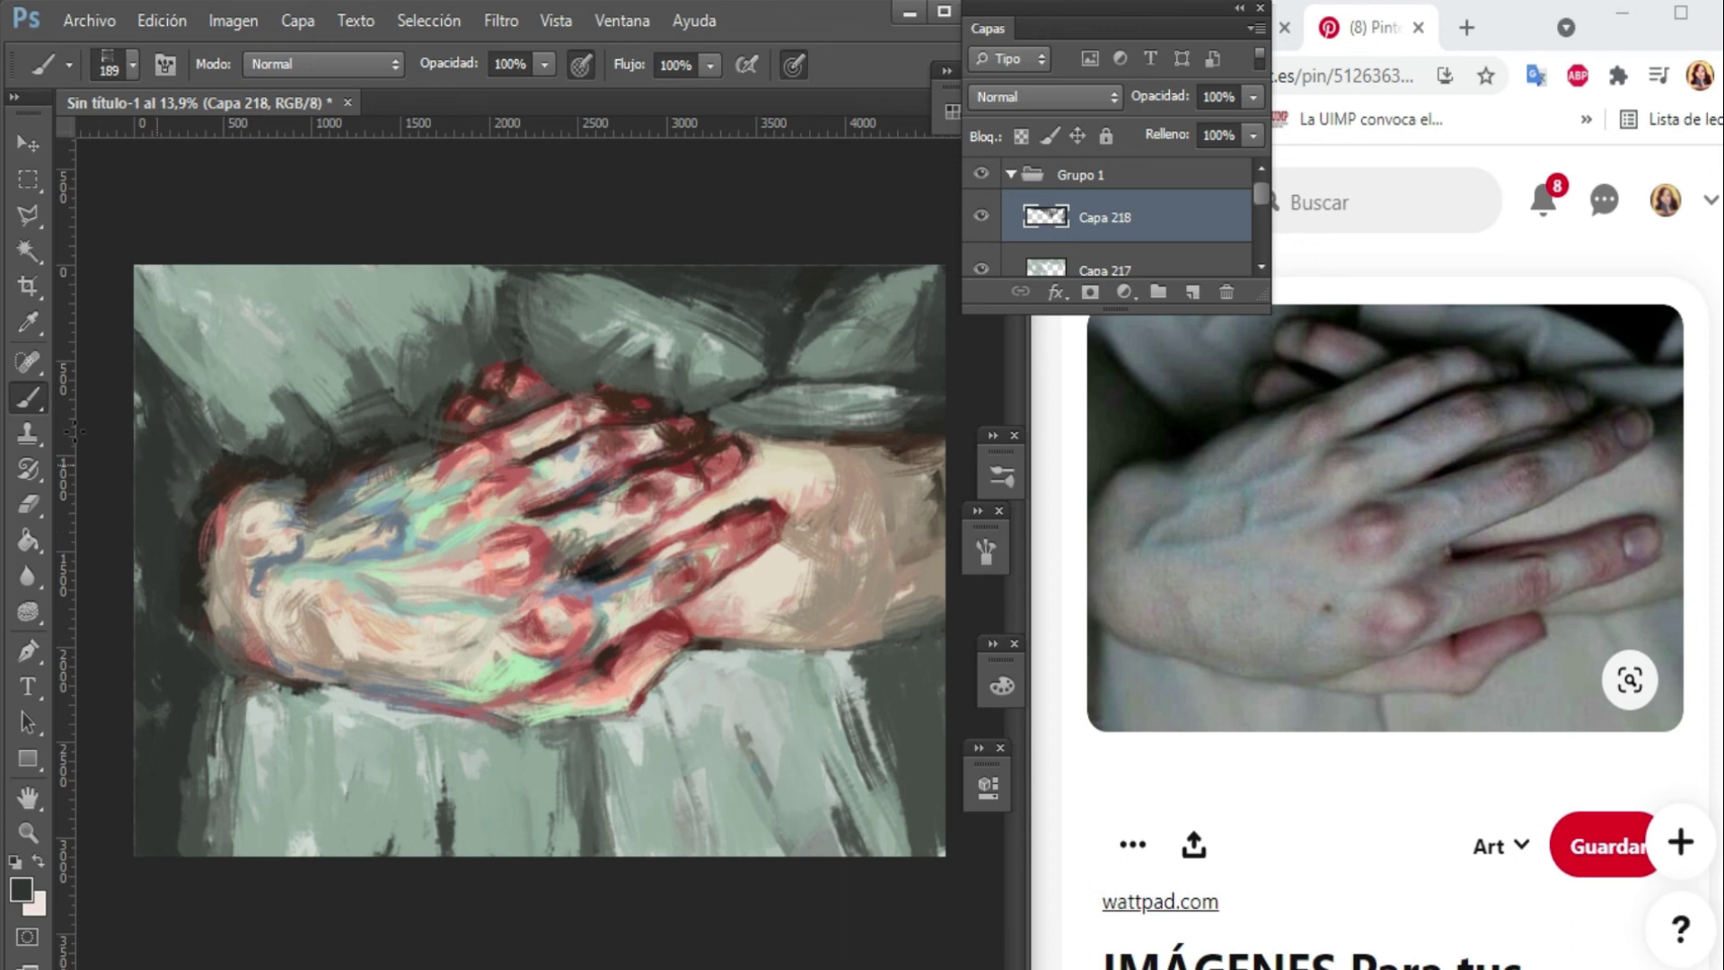
On a new layer, paint light grey-green strokes over the lower drapery and top background.
left_click(693, 696, "alt")
key("ctrl+shift+alt+n")
mouse_move(853, 689)
left_mouse_down()
mouse_move(539, 750)
mouse_move(418, 745)
mouse_move(296, 781)
mouse_move(305, 844)
left_mouse_up()
mouse_move(180, 261)
left_mouse_down()
mouse_move(198, 395)
mouse_move(350, 288)
left_mouse_up()
mouse_move(628, 297)
left_mouse_down()
mouse_move(853, 395)
mouse_move(898, 296)
left_mouse_up()
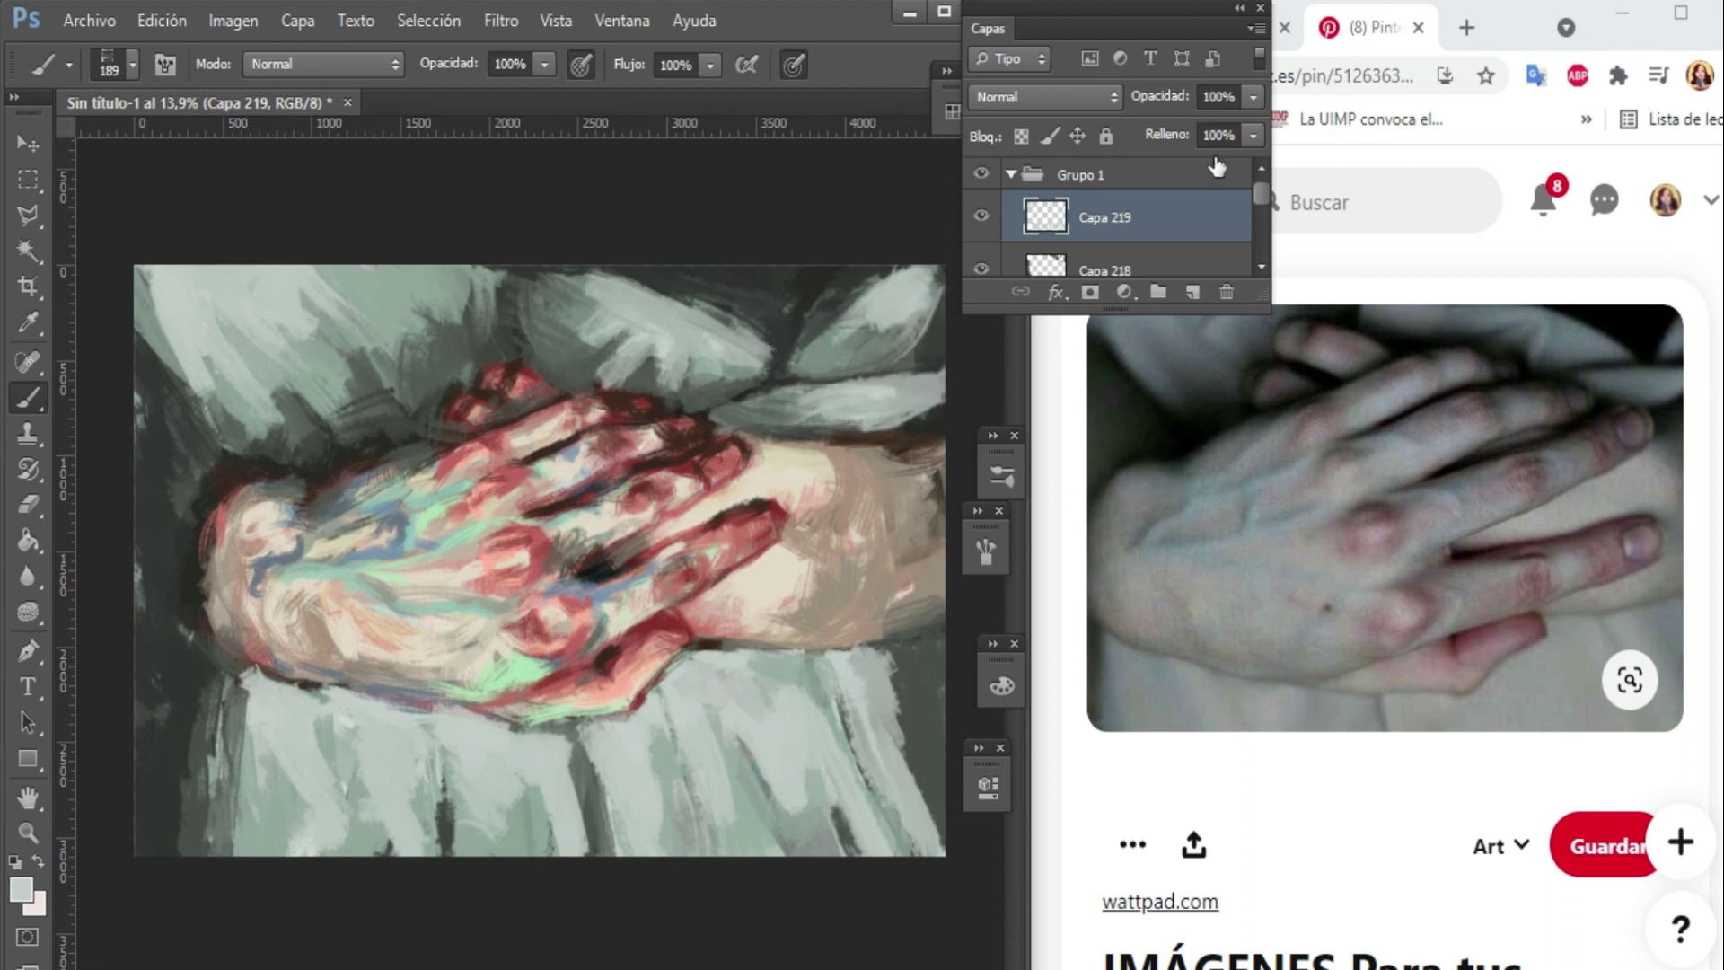
Select Capa 218, add light strokes at the top-right cloth, then select Capa 217.
left_click(1104, 269)
left_click_drag(1253, 96, 1189, 148)
left_click(1104, 323)
left_click(1123, 368)
Add new layers at the top of the stack and collapse the Capas panel to its icon.
key("Escape")
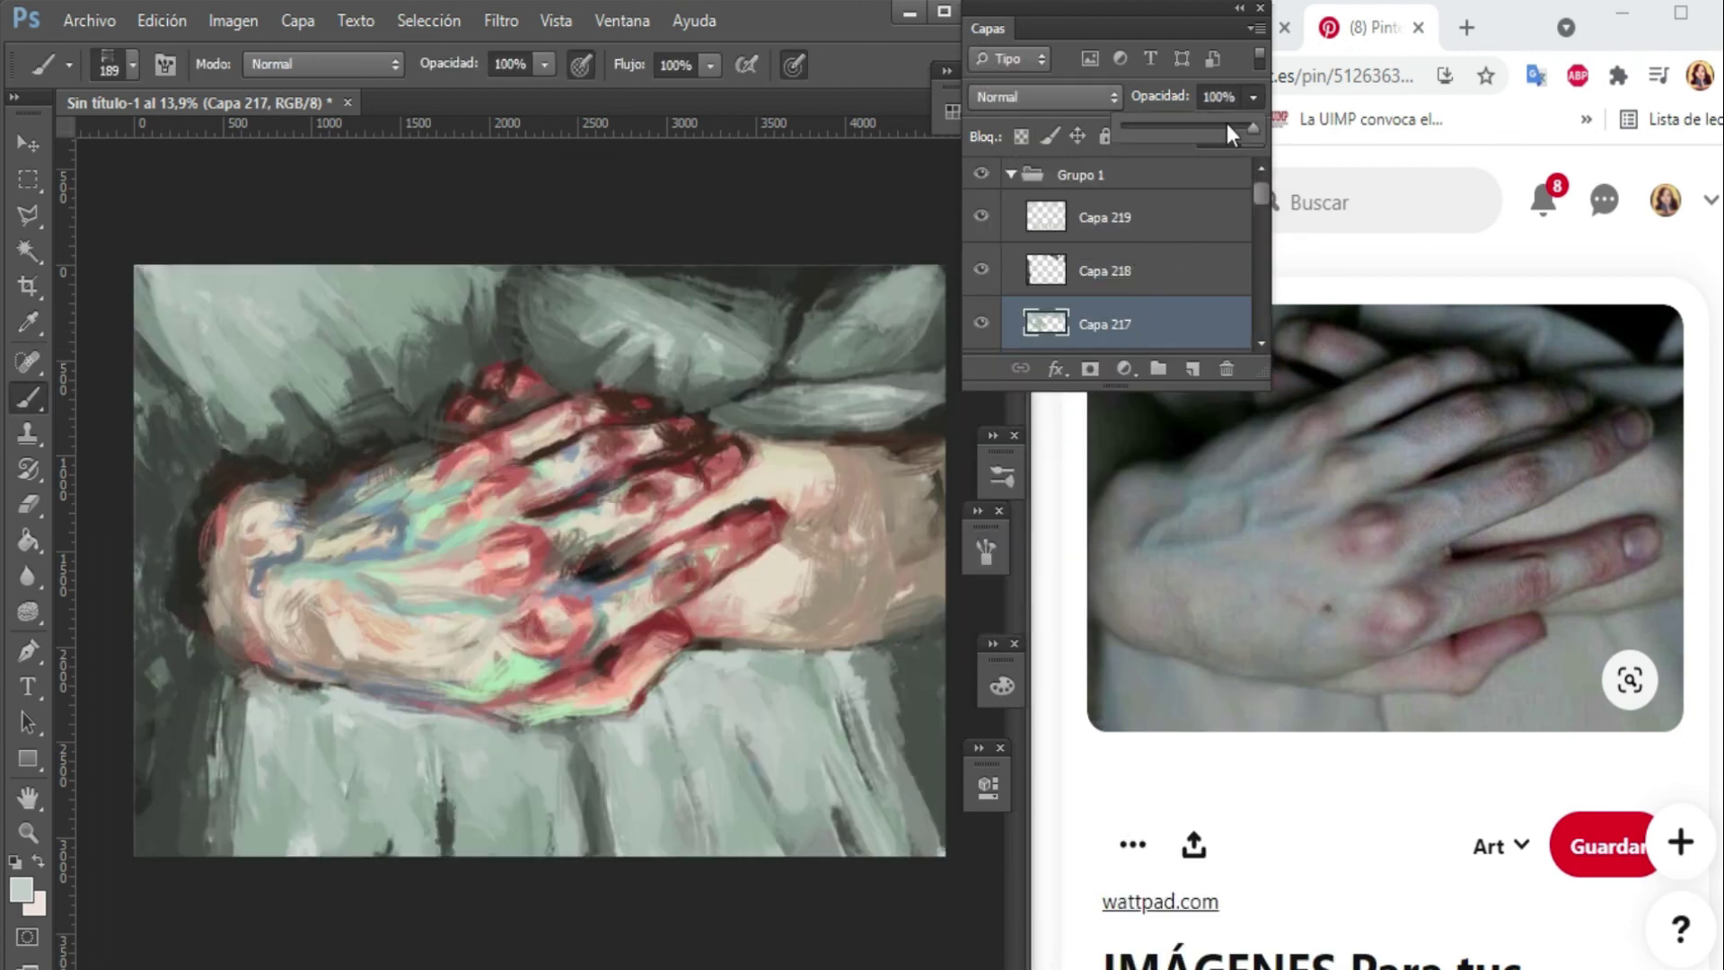
scroll(1113, 269, "down", 4)
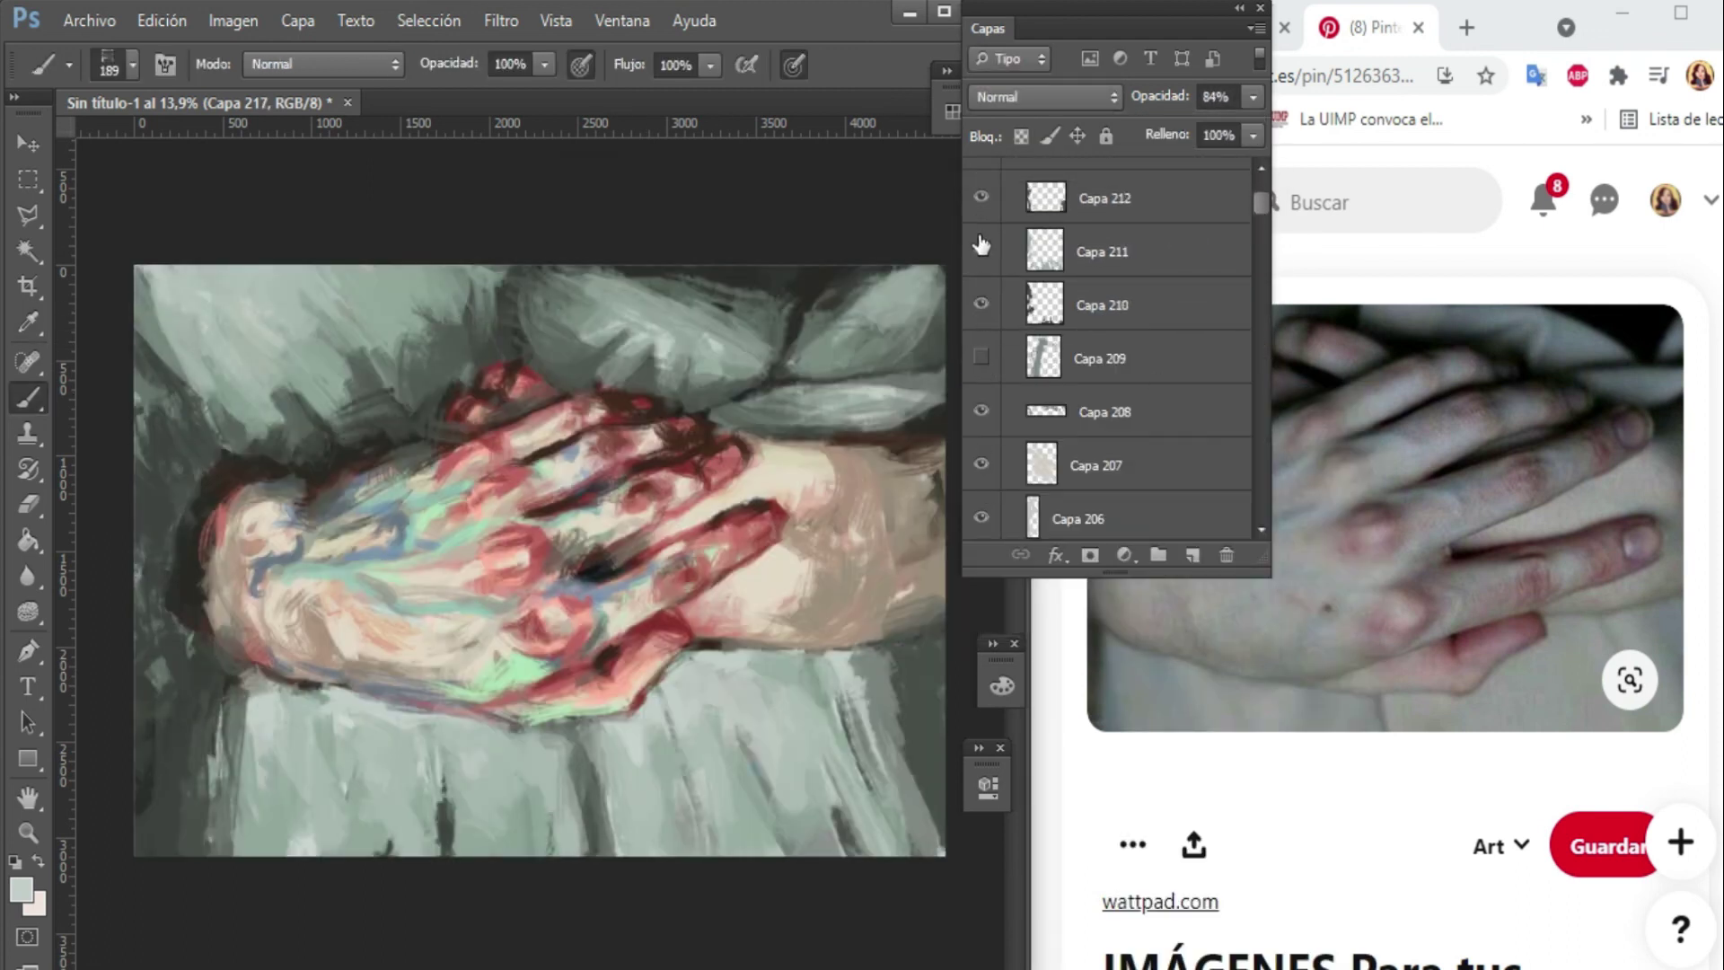
left_click(1192, 555)
mouse_move(1122, 18)
left_mouse_down()
mouse_move(1123, 461)
mouse_move(1137, 203)
left_mouse_up()
key("i")
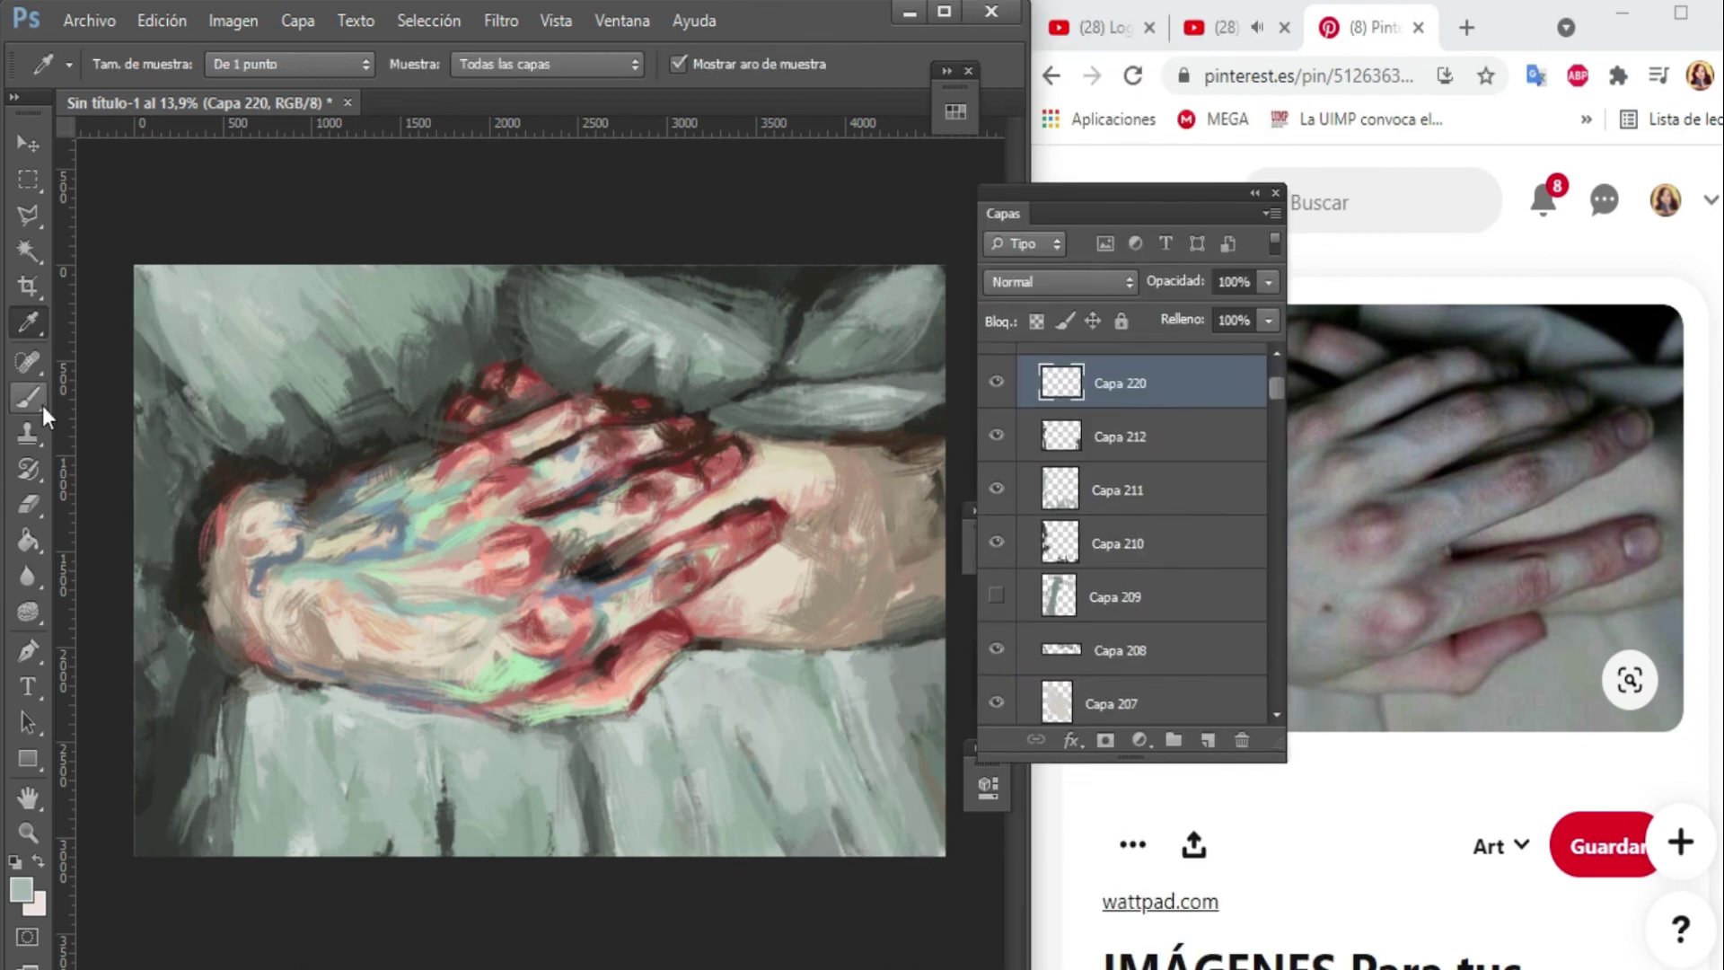
left_click(28, 398)
left_click(1208, 739)
left_click(1254, 192)
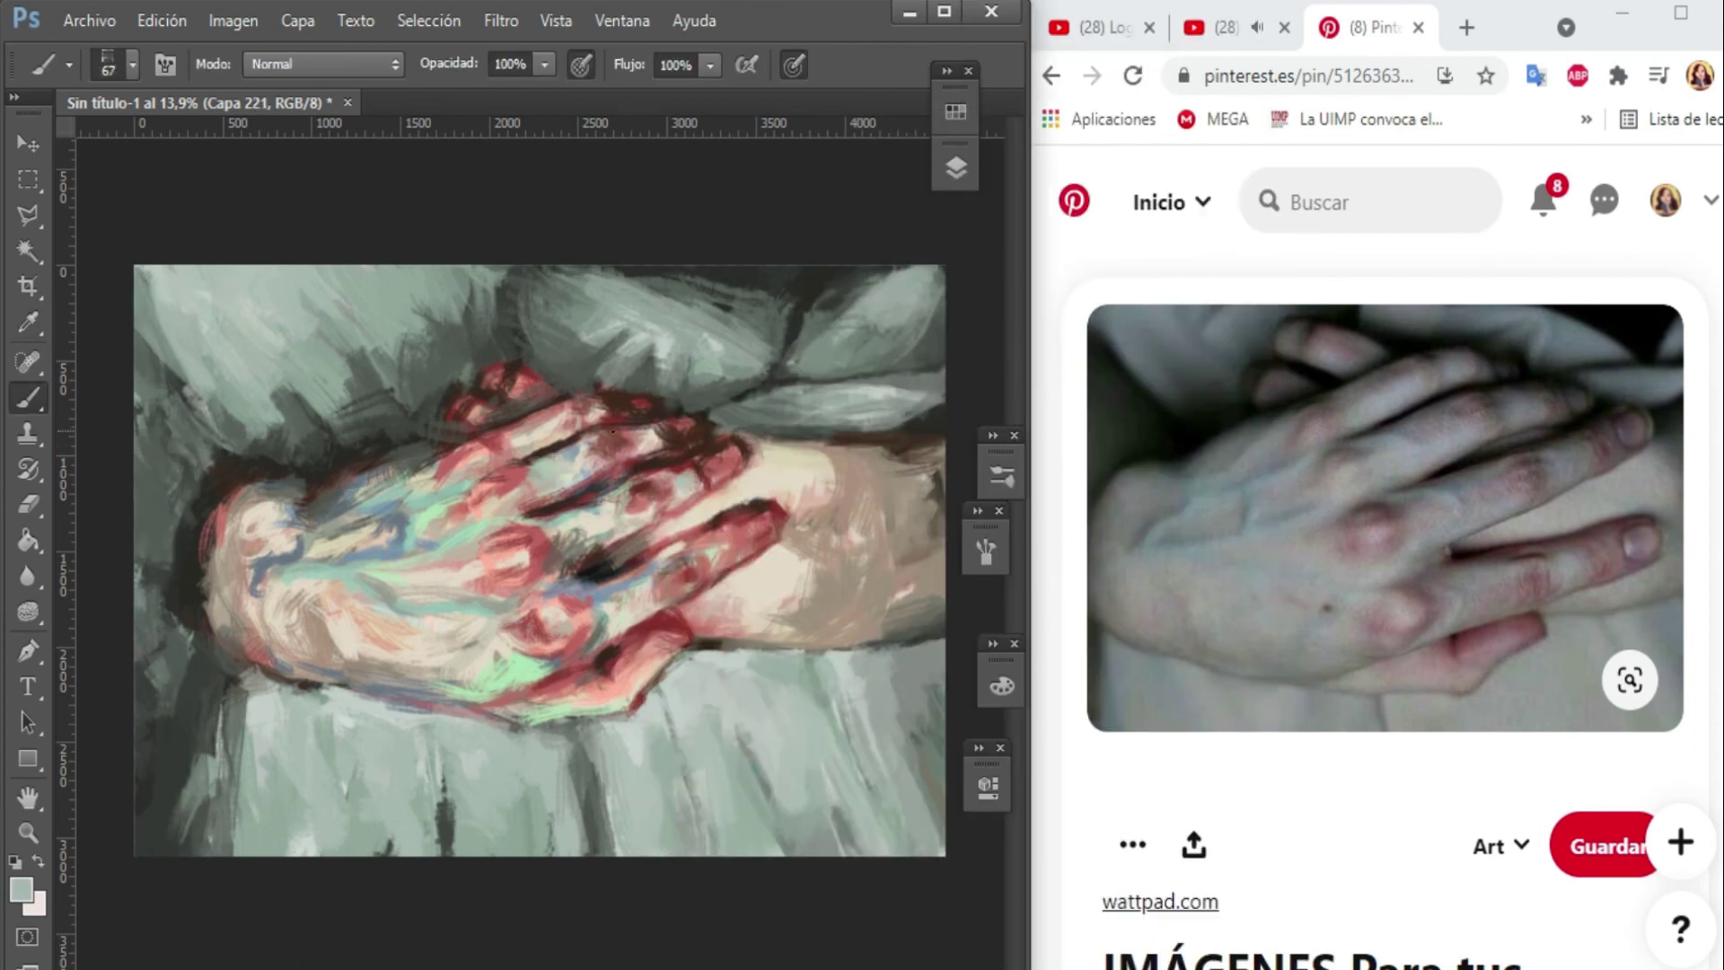
Create a new layer above Grupo 1 and hide the layers list again.
left_click(955, 167)
left_click(490, 484)
left_click(956, 167)
left_click(897, 395)
left_click_drag(898, 335, 862, 296)
left_click(955, 167)
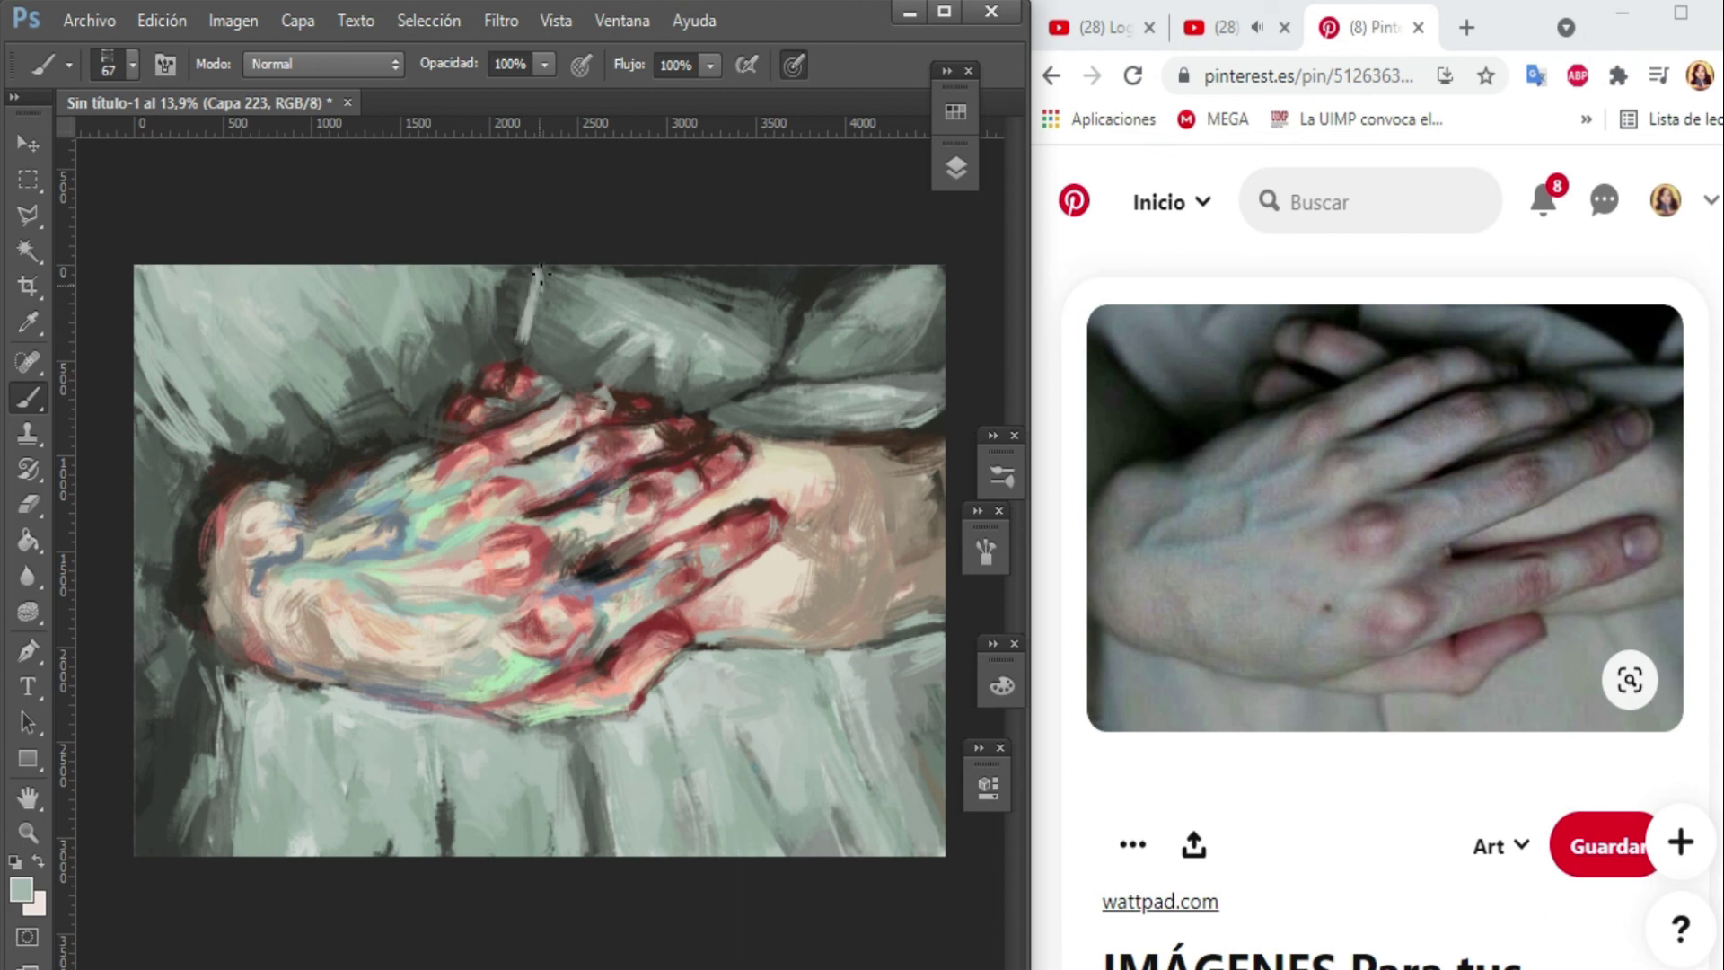
Brighten the top and upper-right cloth, then paint a light stroke over the wrist on a new layer.
left_click_drag(767, 344, 669, 307)
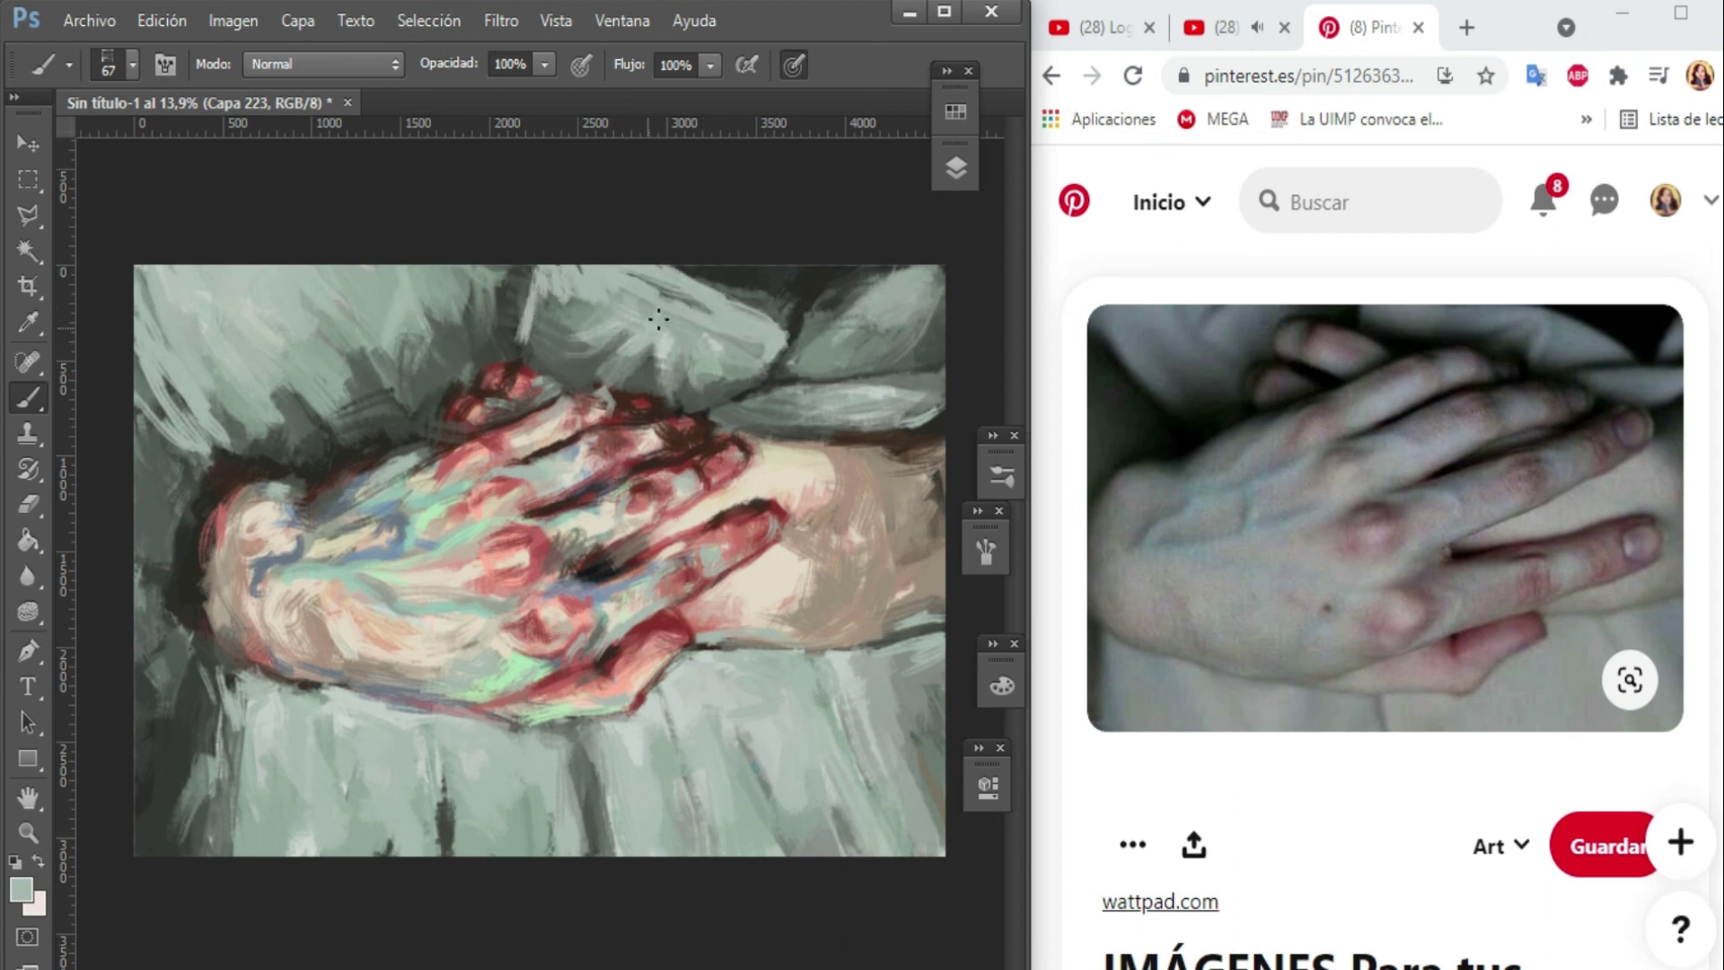
left_click_drag(717, 372, 884, 271)
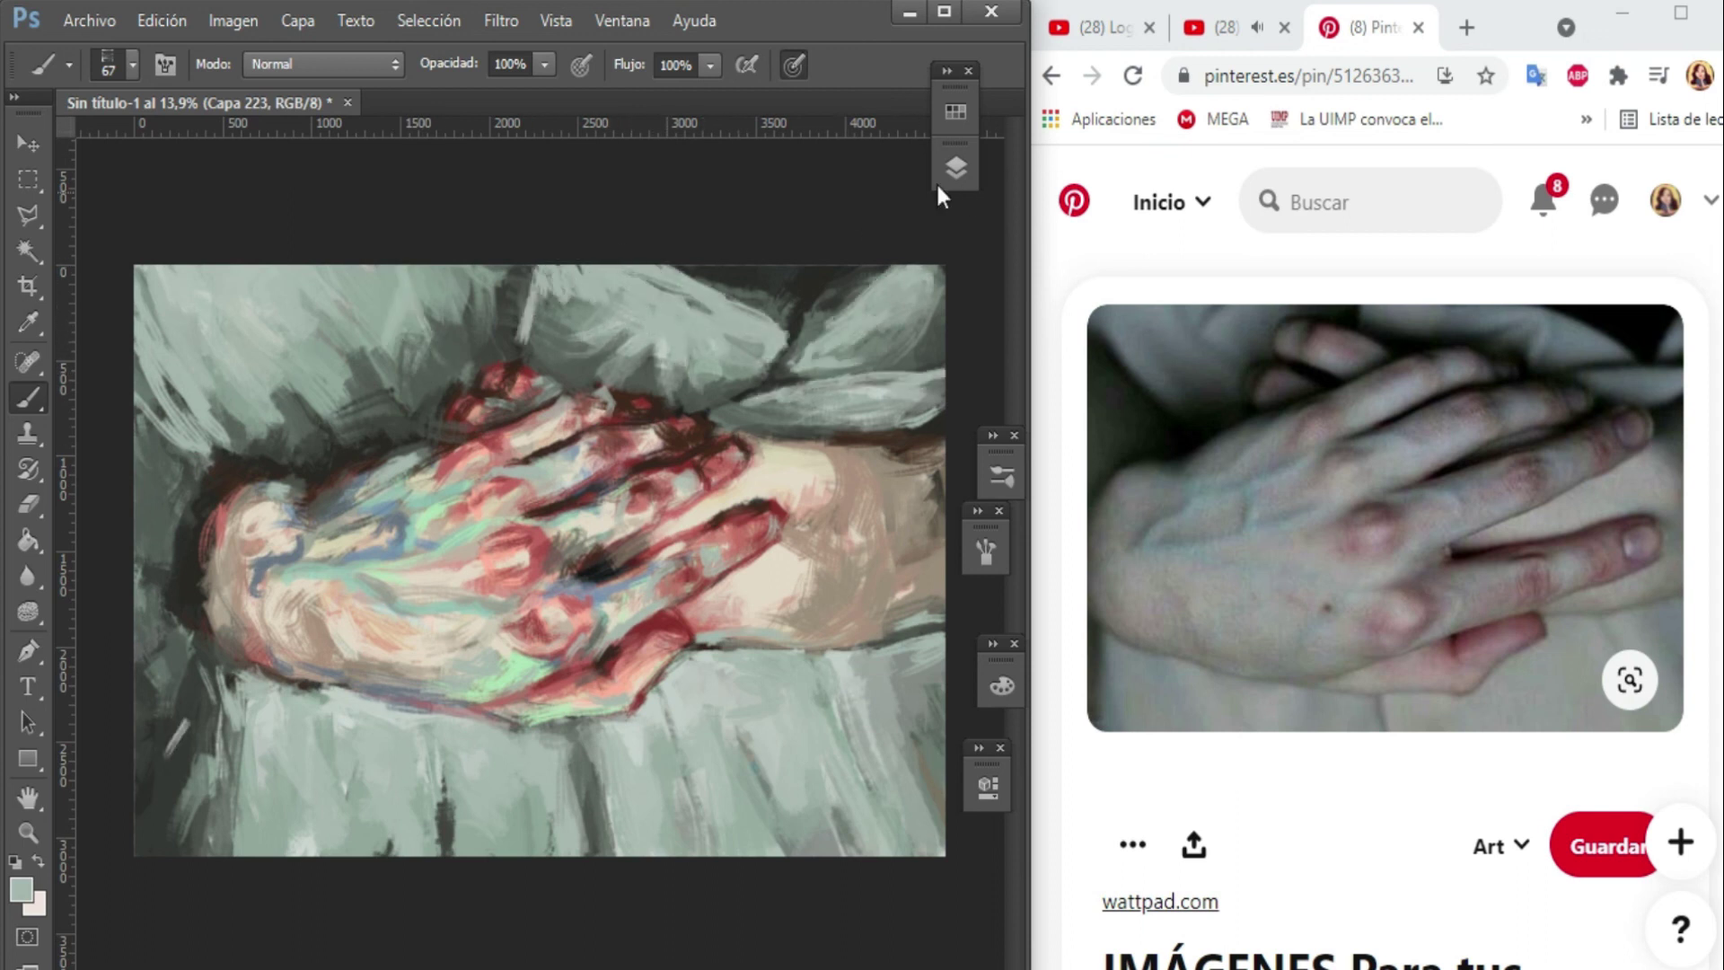
left_click(955, 168)
left_click(889, 426)
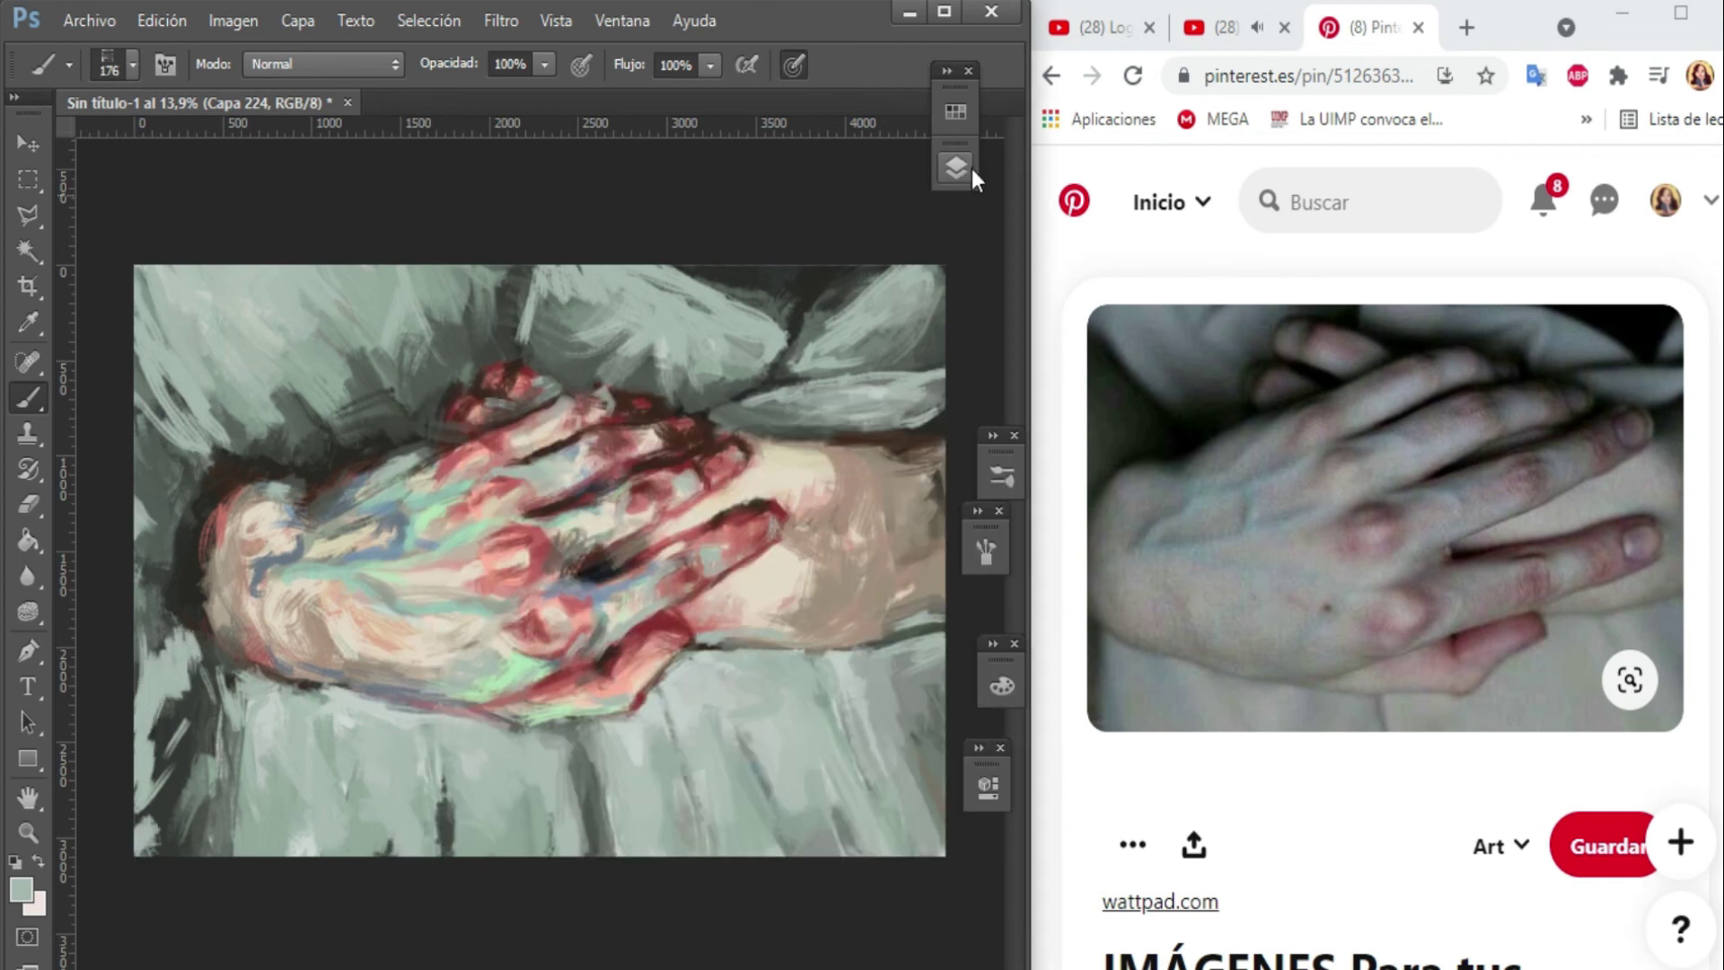
left_click(956, 168)
left_click_drag(835, 539, 895, 570)
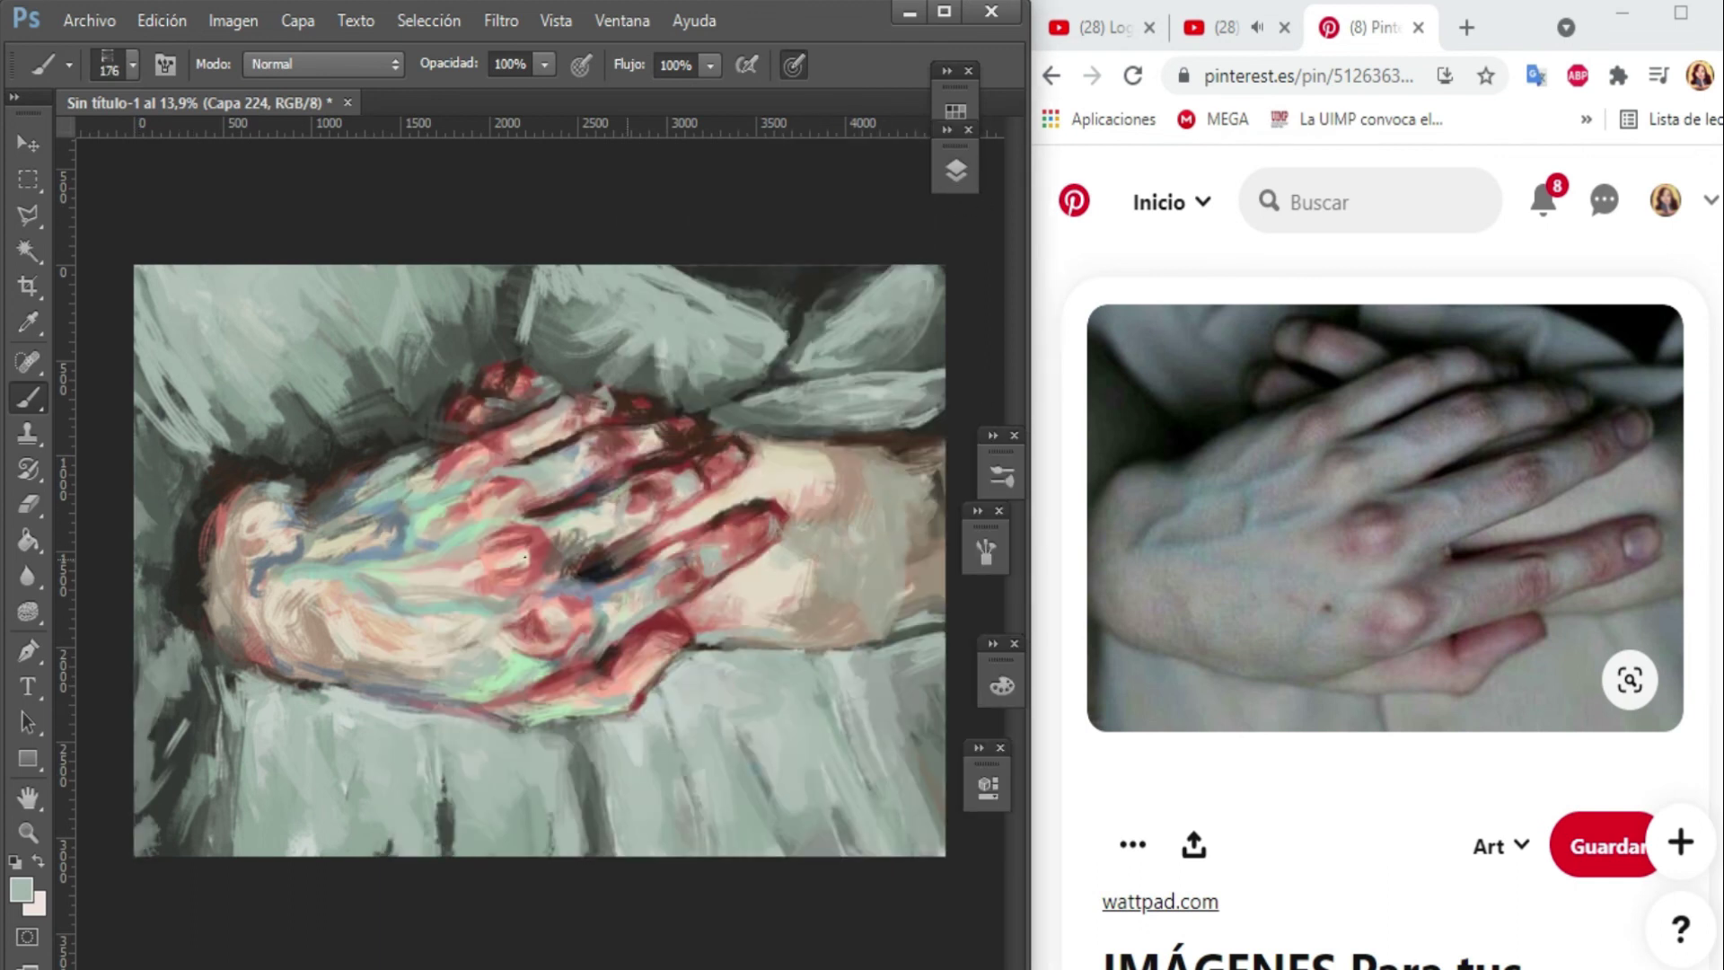
Paint dark brown strokes along the left cloth edge on a new layer at 71% opacity.
scroll(539, 557, "down", 2)
left_click(955, 168)
left_click(850, 414)
left_click_drag(269, 485, 224, 404)
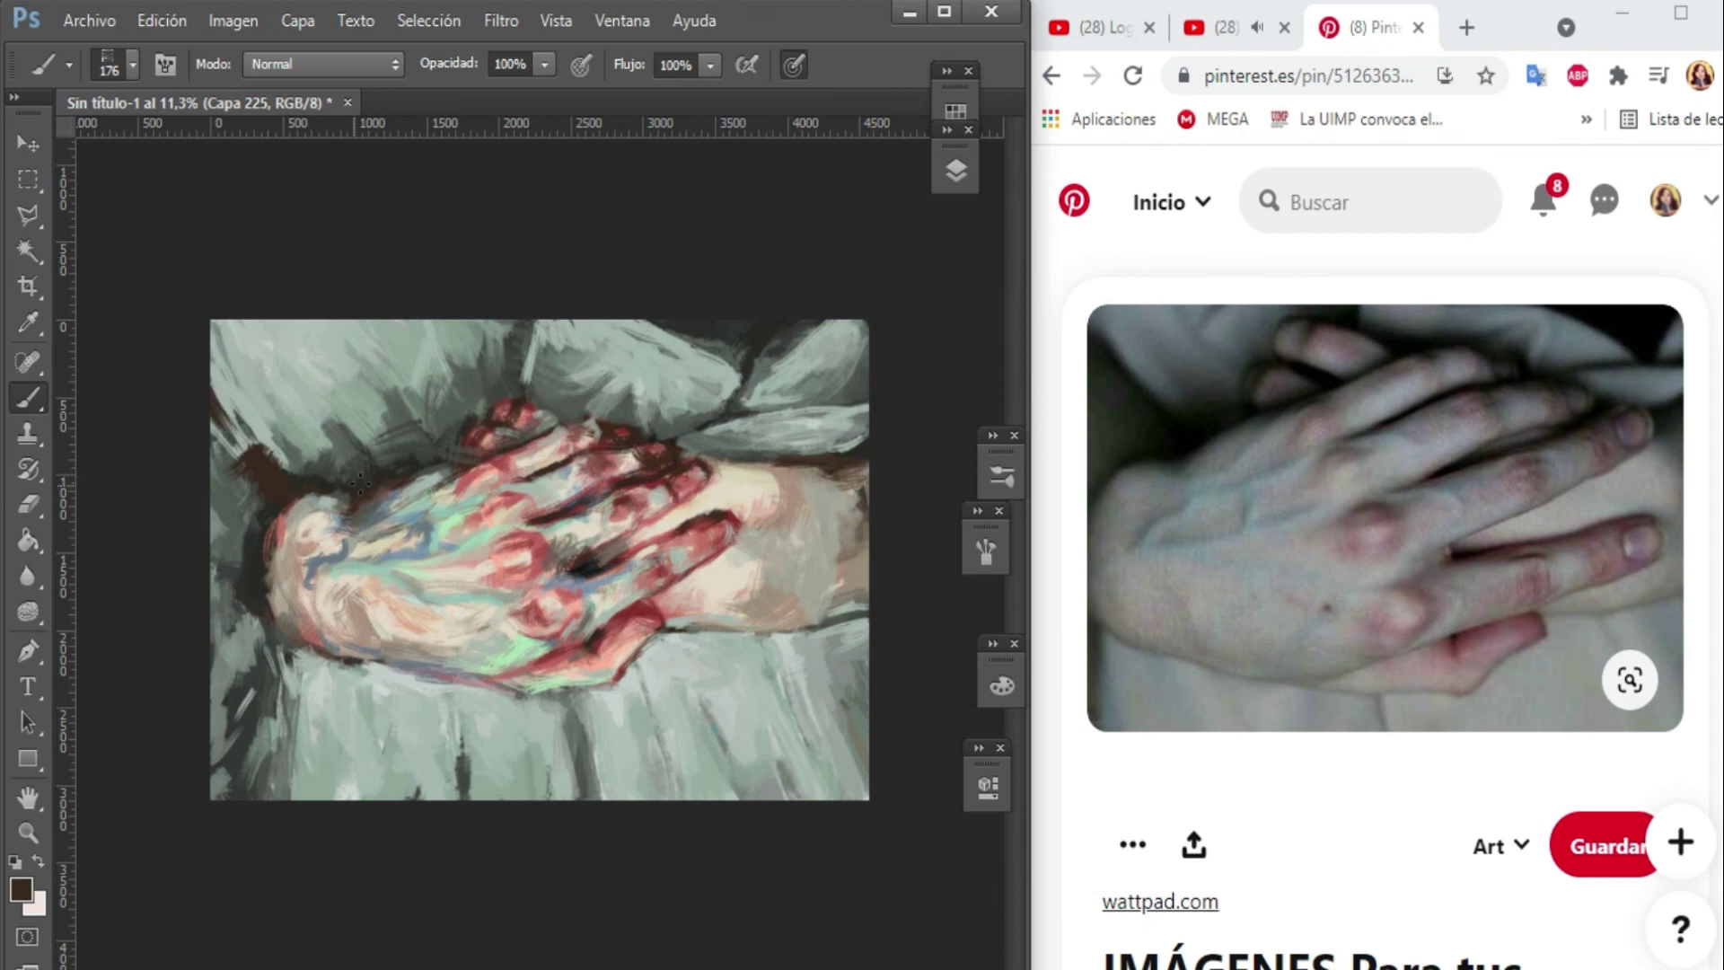
left_click(955, 168)
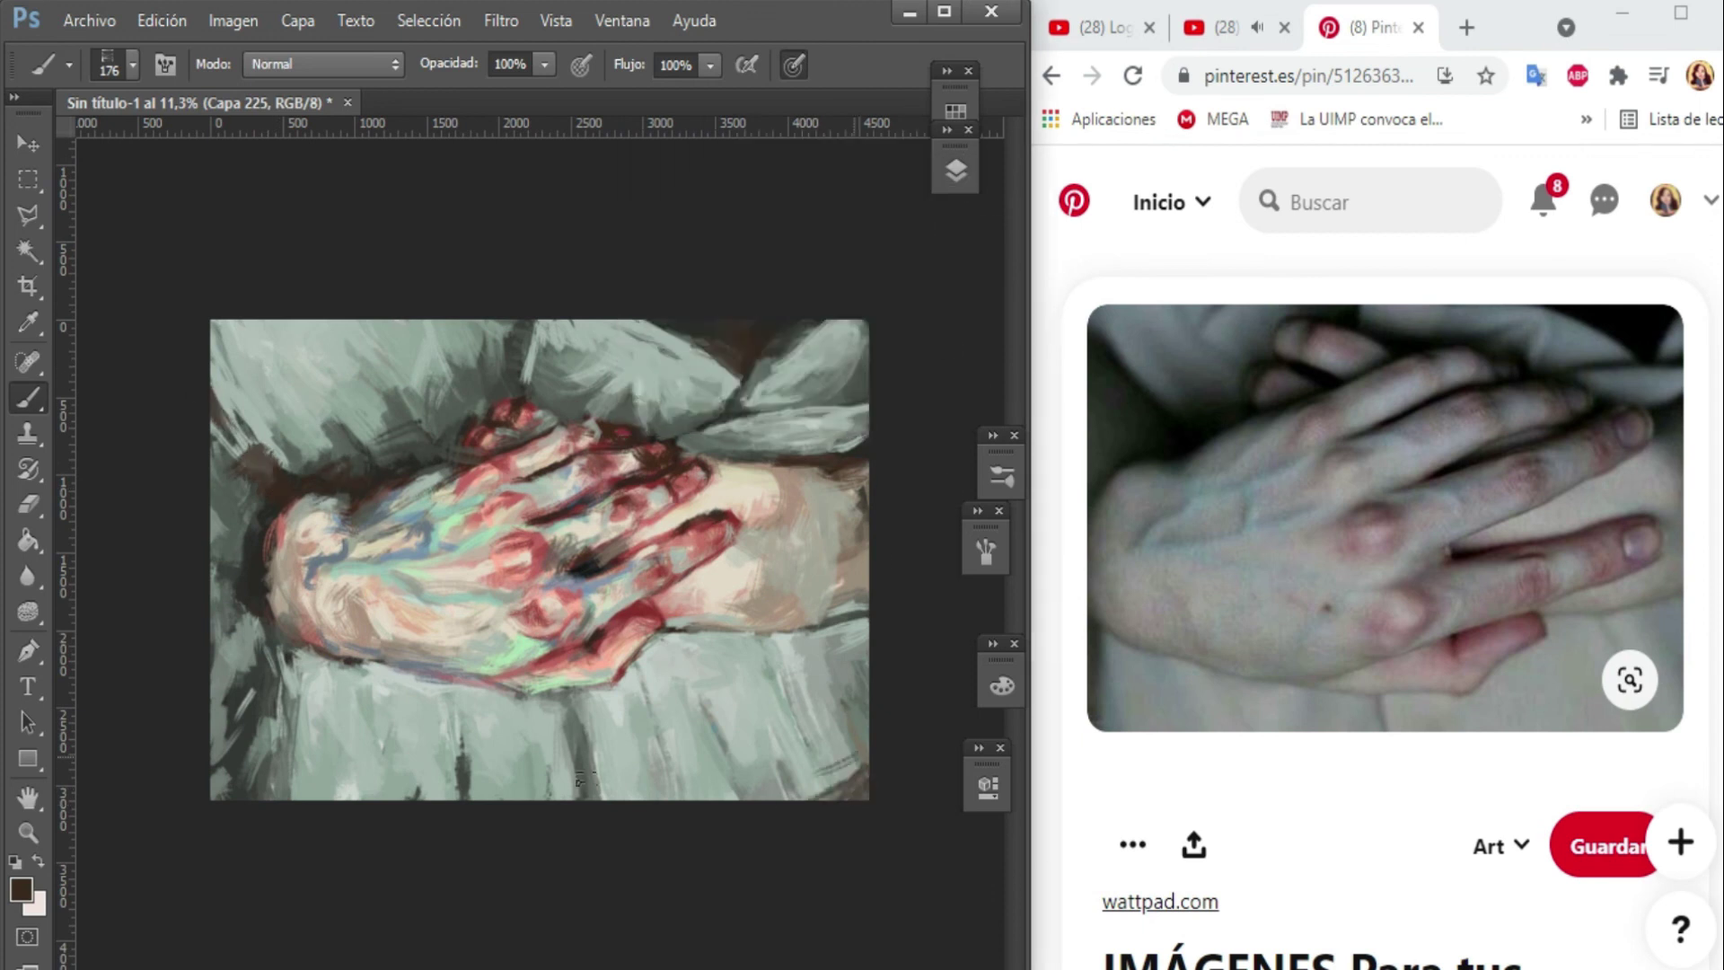
left_click(955, 168)
Swap foreground and background colours and shrink the brush to size 63.
scroll(534, 559, "up", 1)
key("x")
right_click(664, 386)
key("ctrl+shift+alt+n")
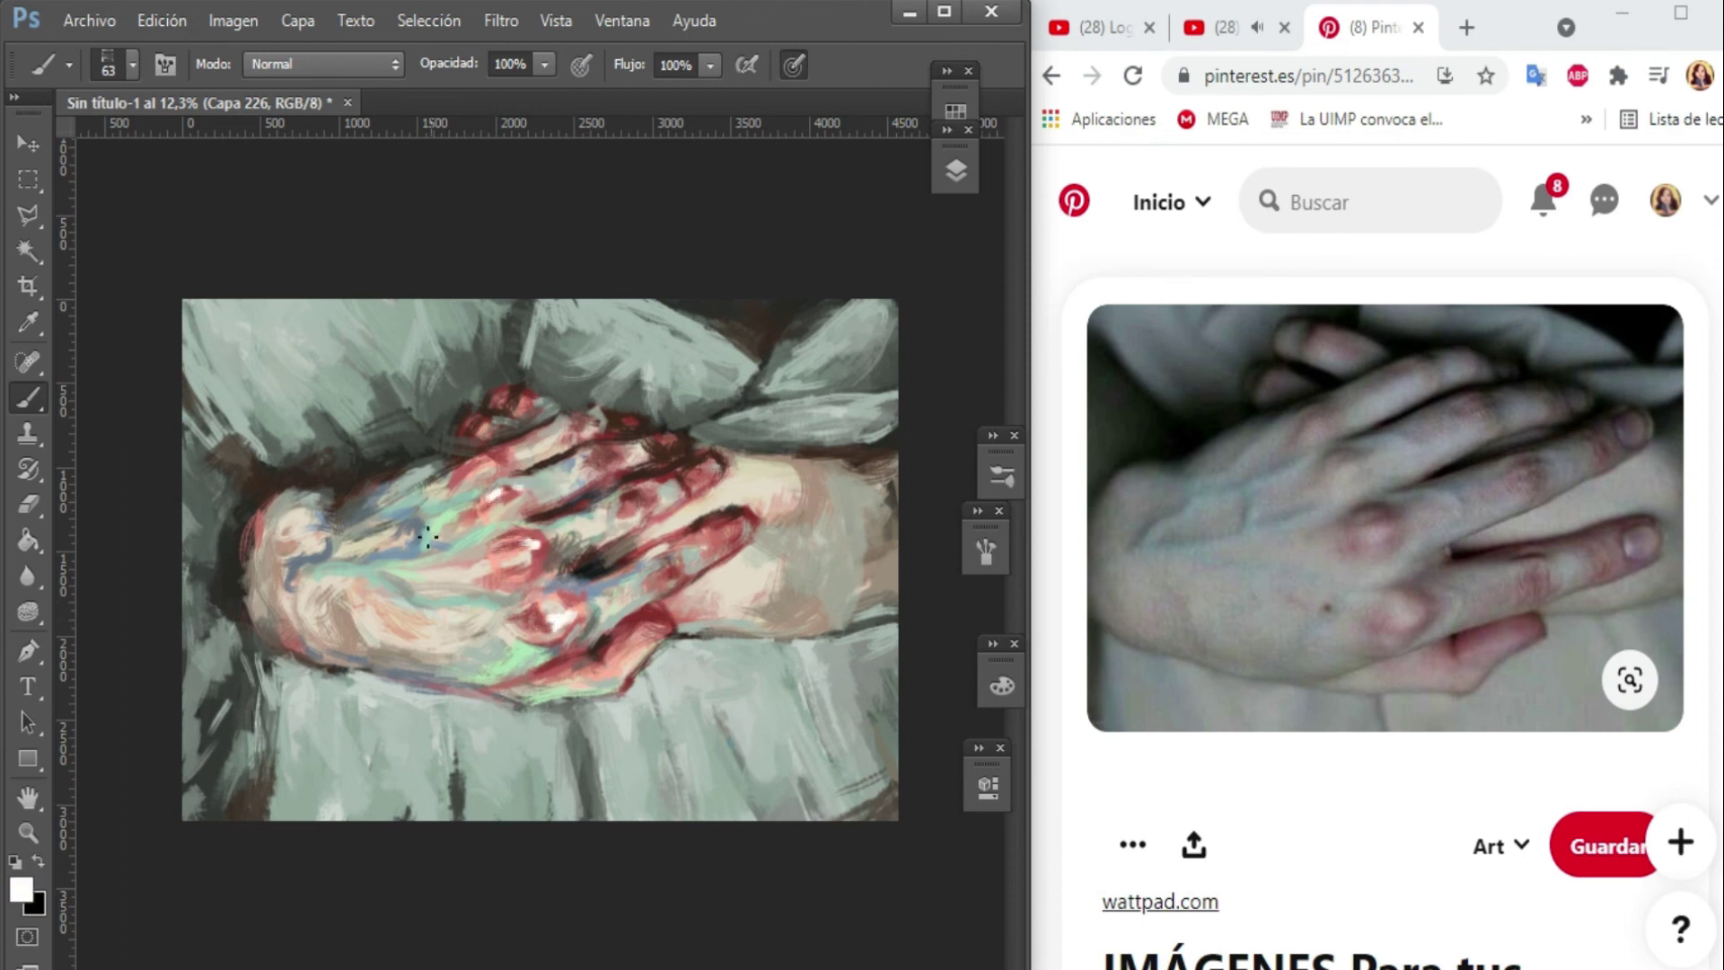